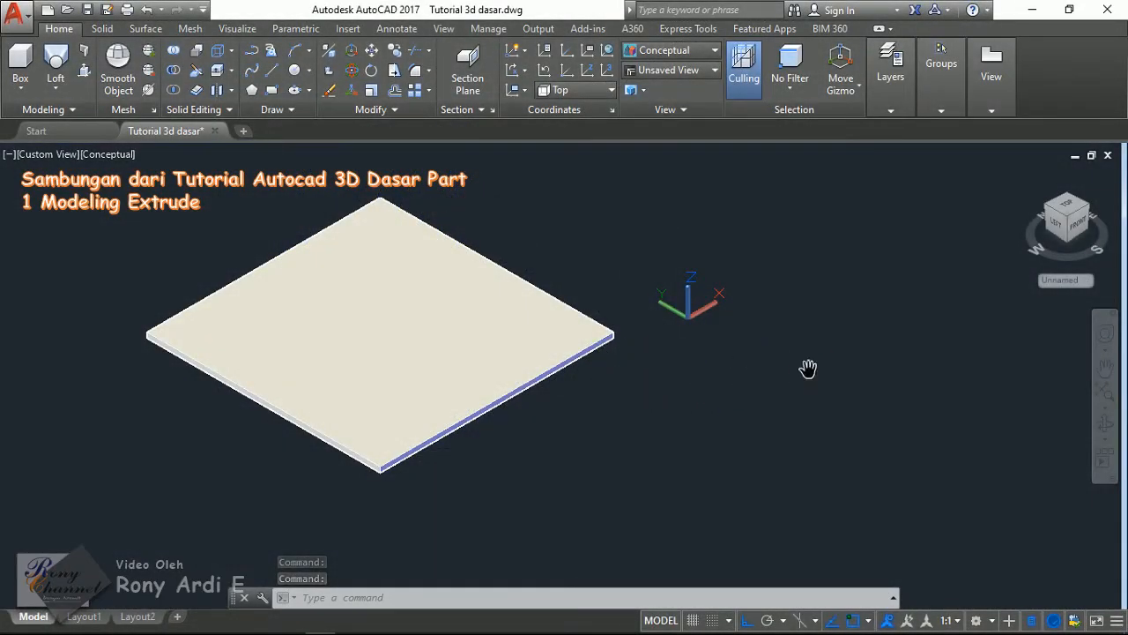
middle_drag(808, 368, 644, 420)
key(Escape)
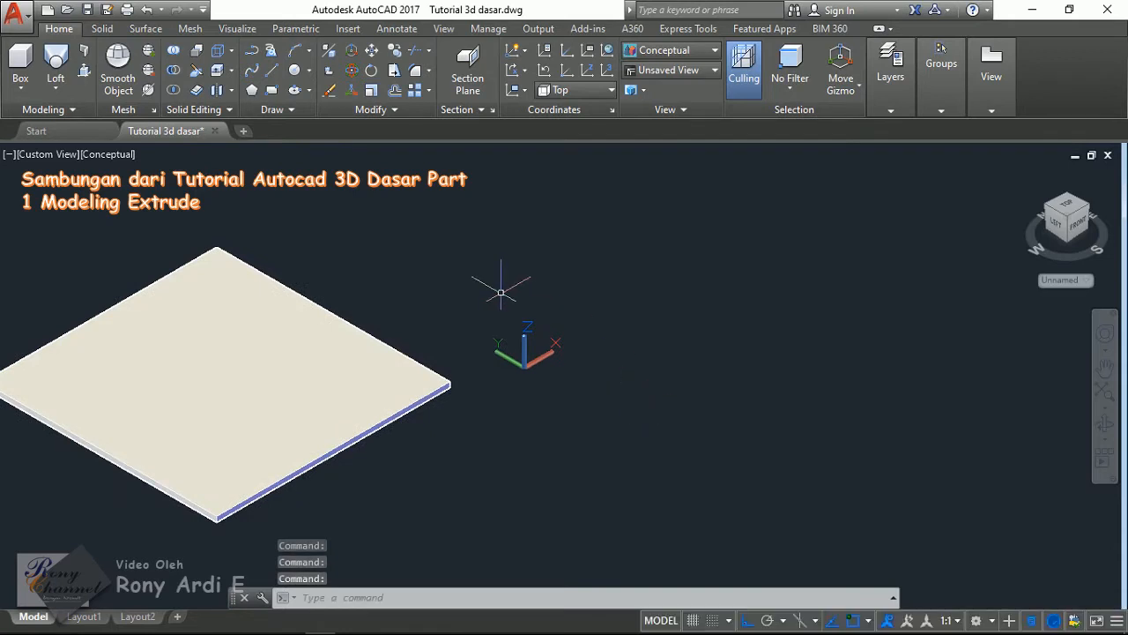
scroll(451, 379, up, 2)
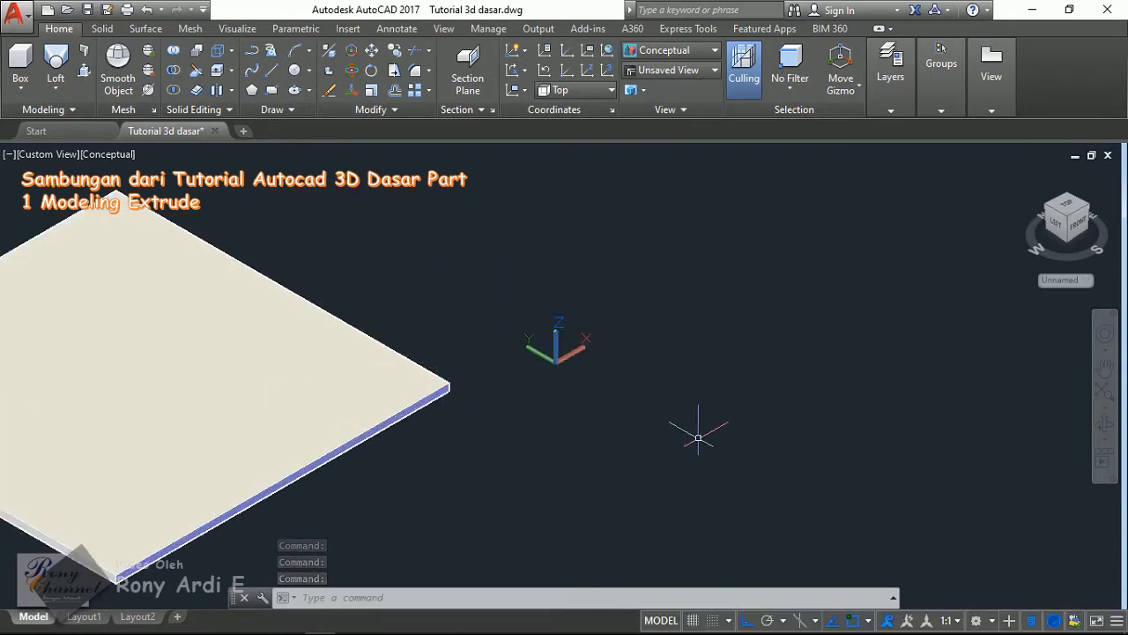
click(49, 95)
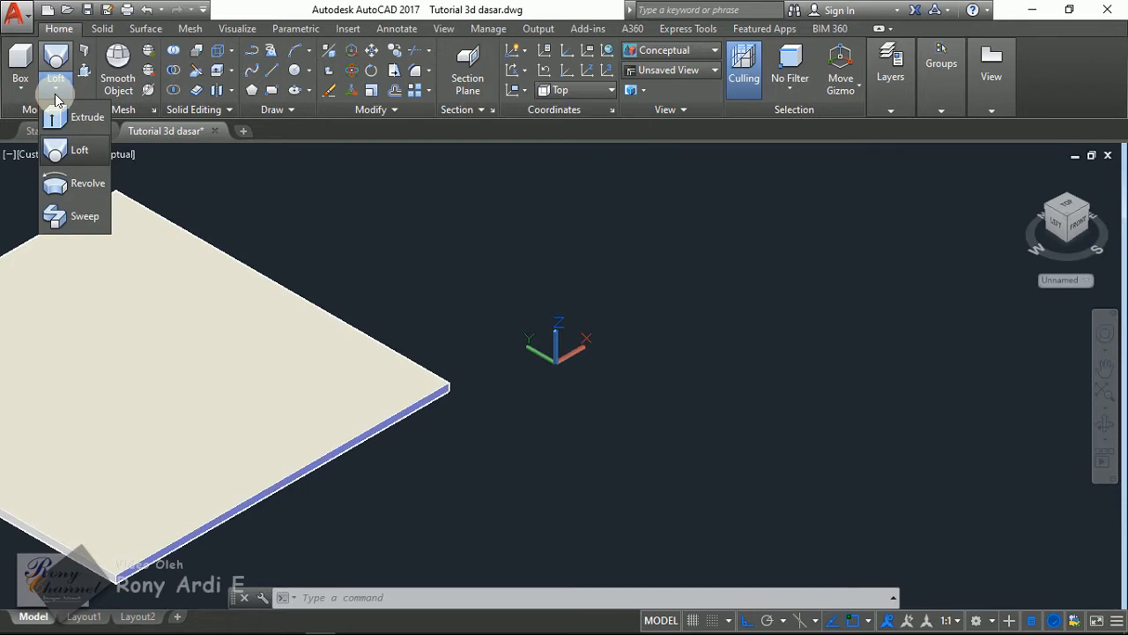
click(63, 153)
click(80, 155)
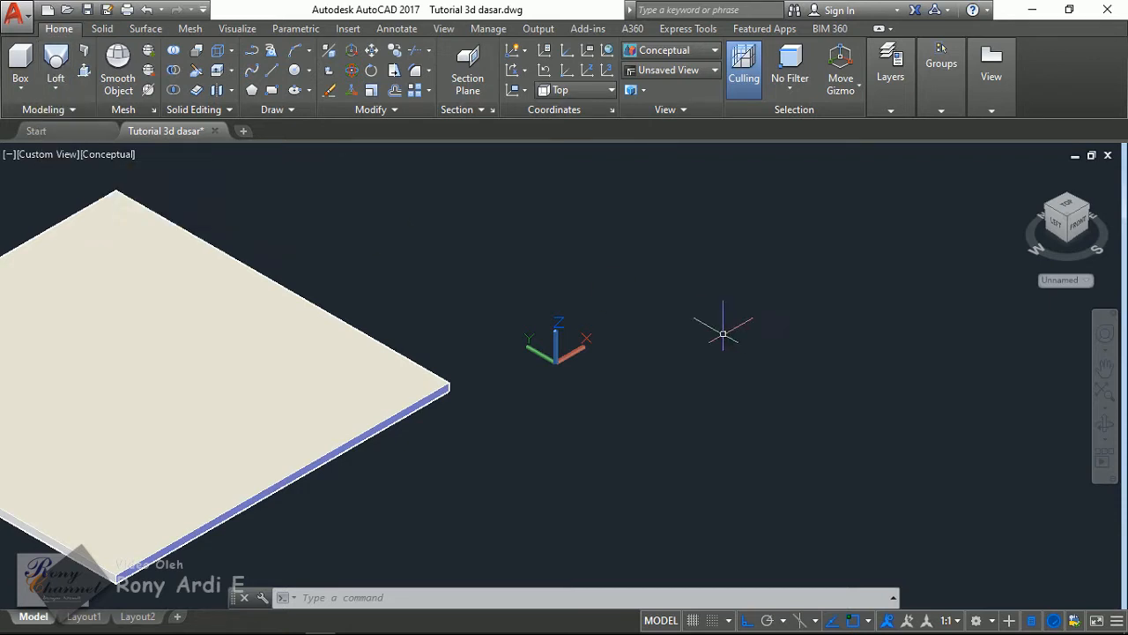
text(RE)
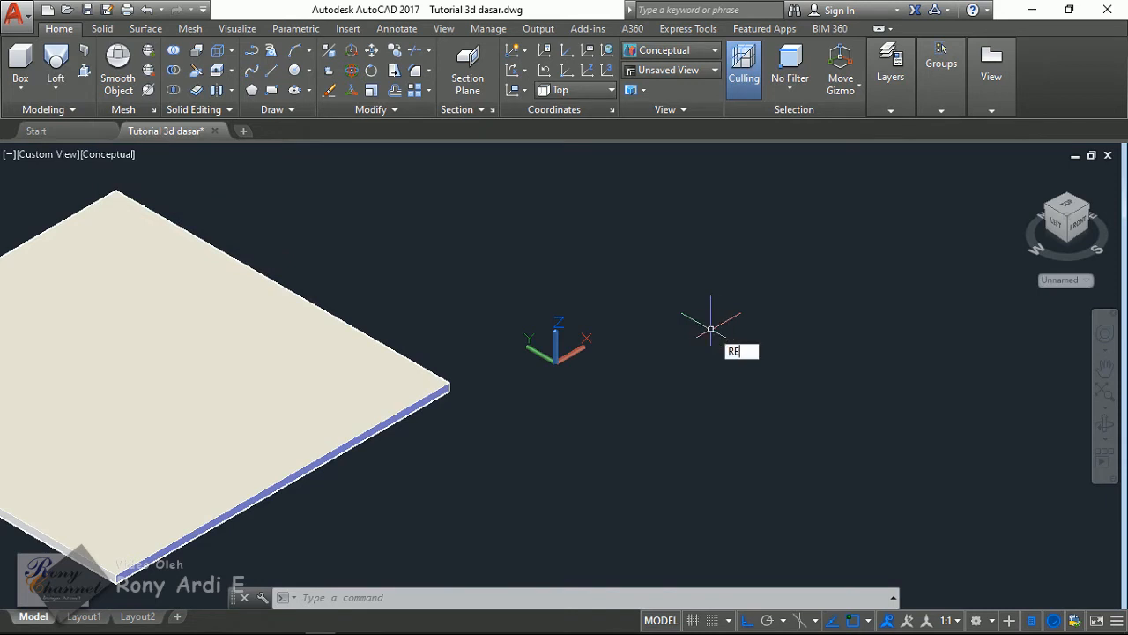
key(Escape)
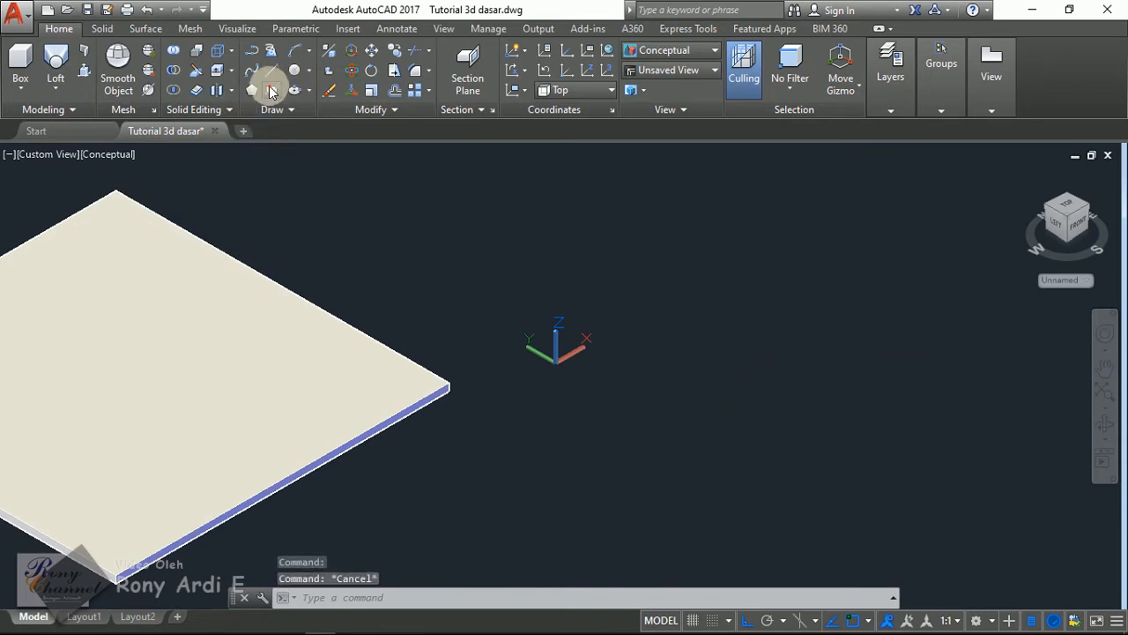
click(298, 89)
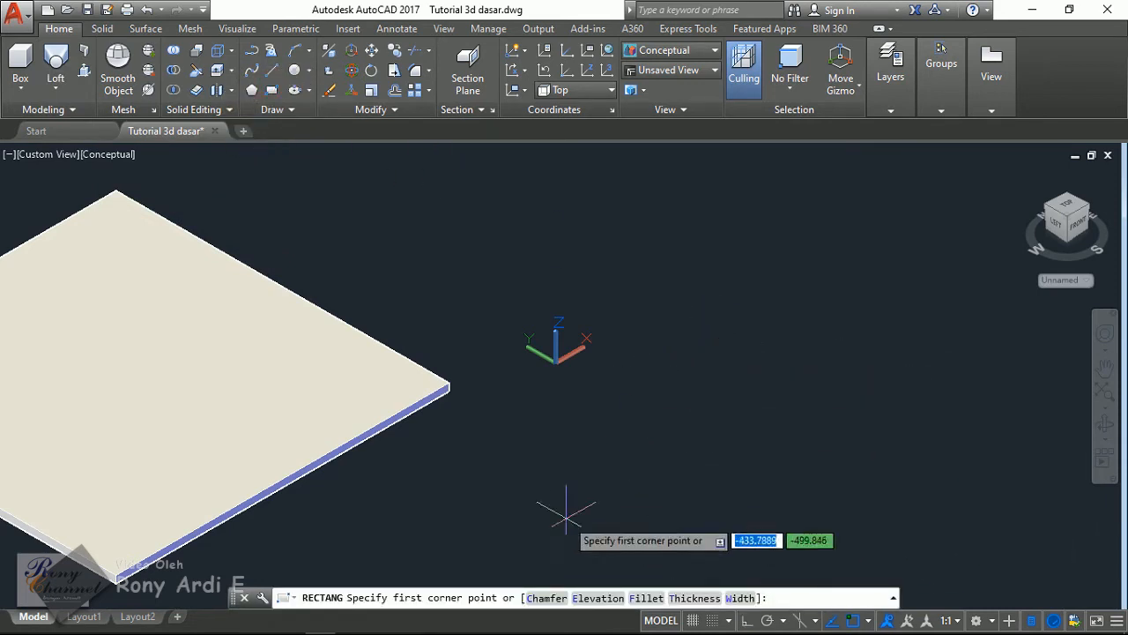
click(676, 351)
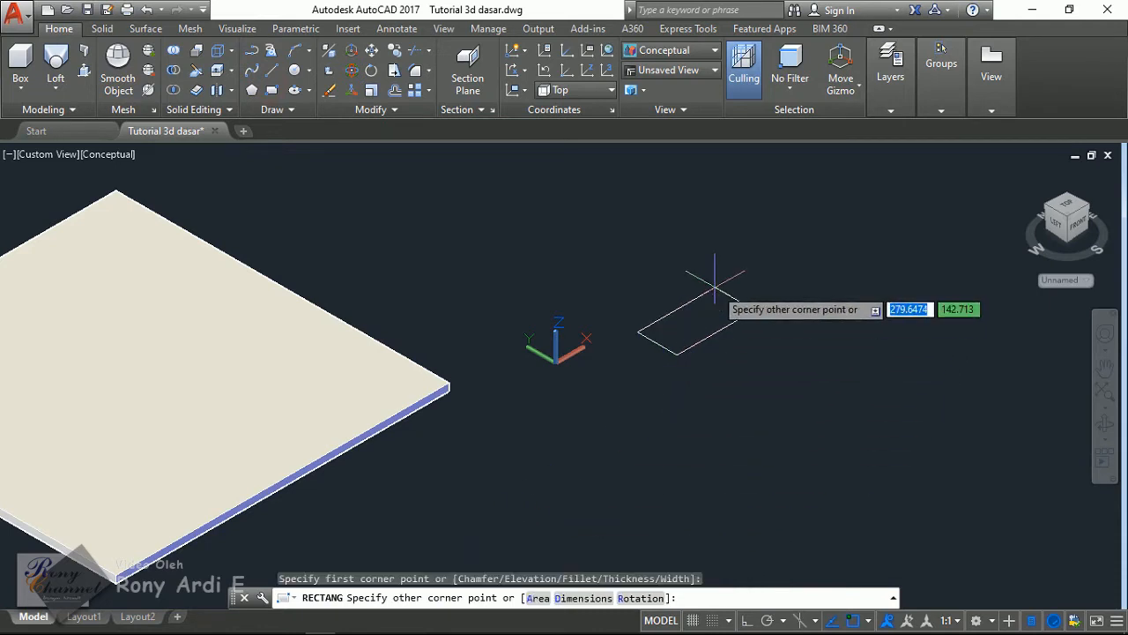
click(602, 600)
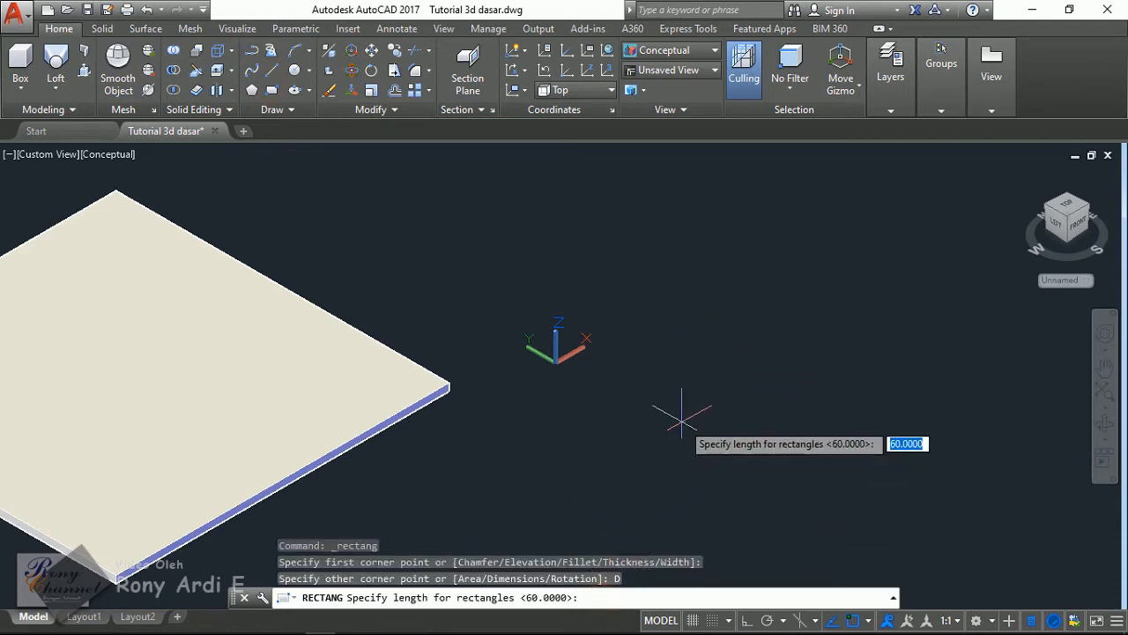
text(60)
key(Return)
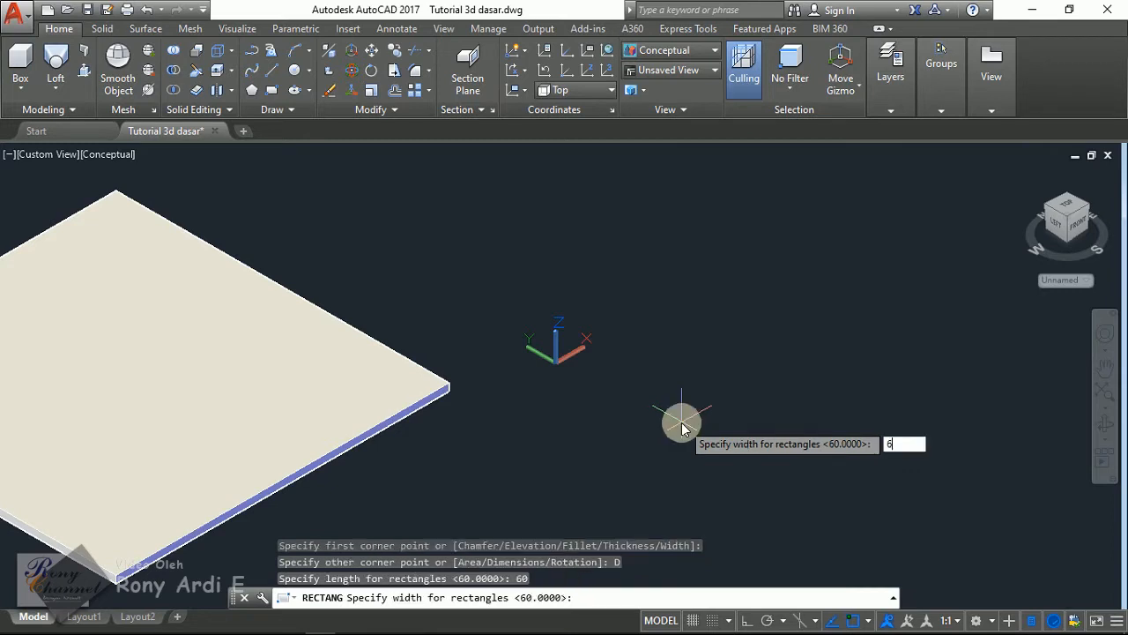
text(60)
key(Return)
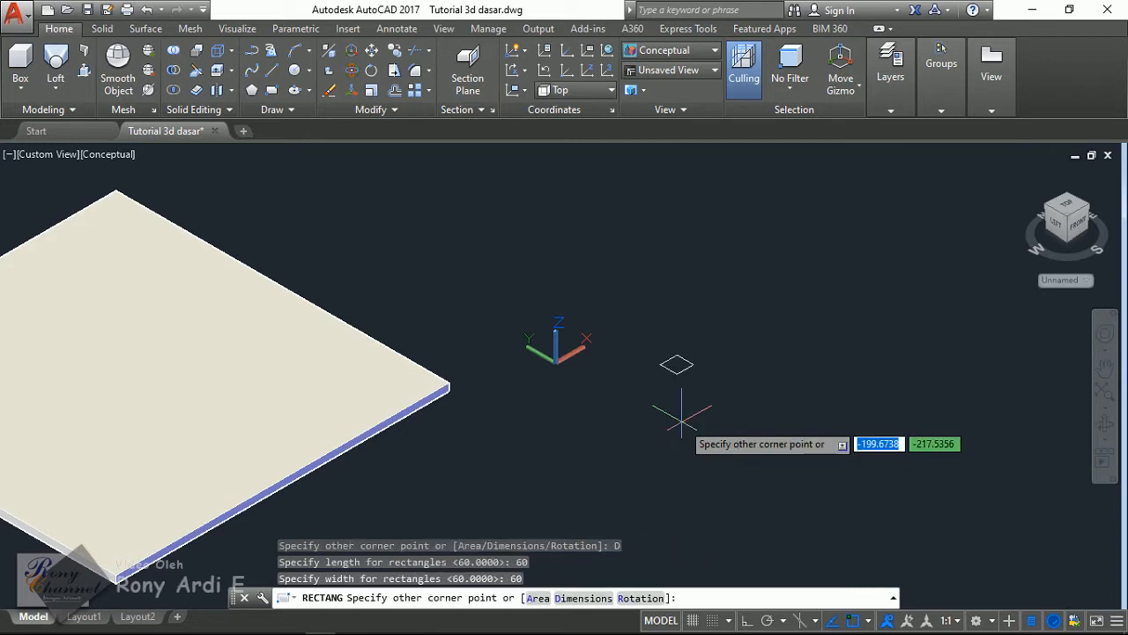
key(Return)
scroll(705, 363, up, 2)
key(Escape)
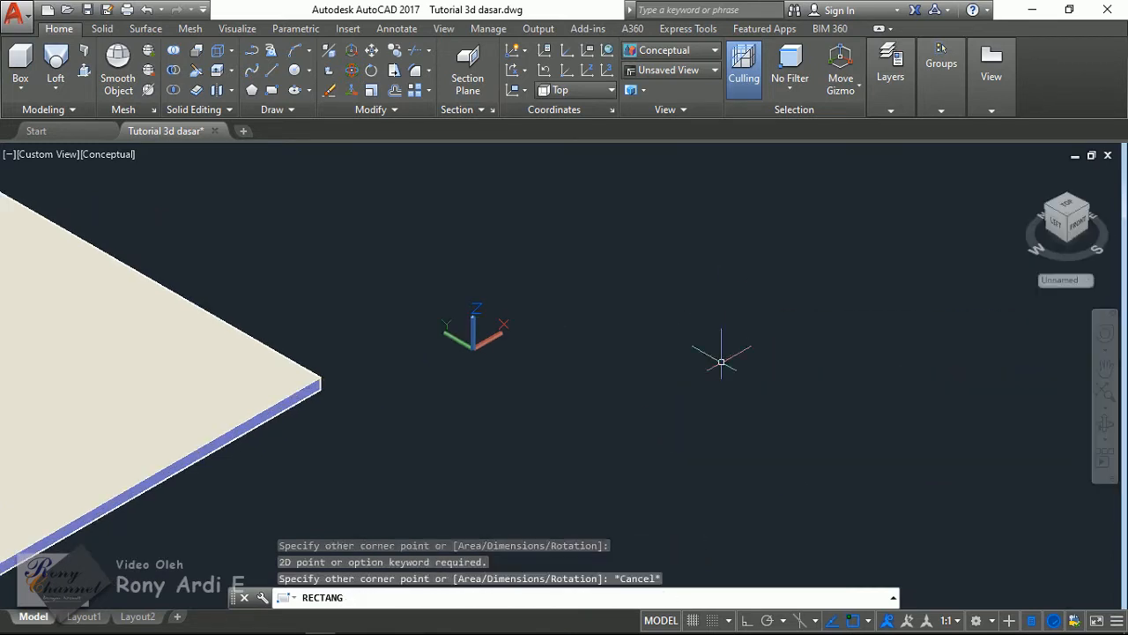
click(721, 362)
key(Escape)
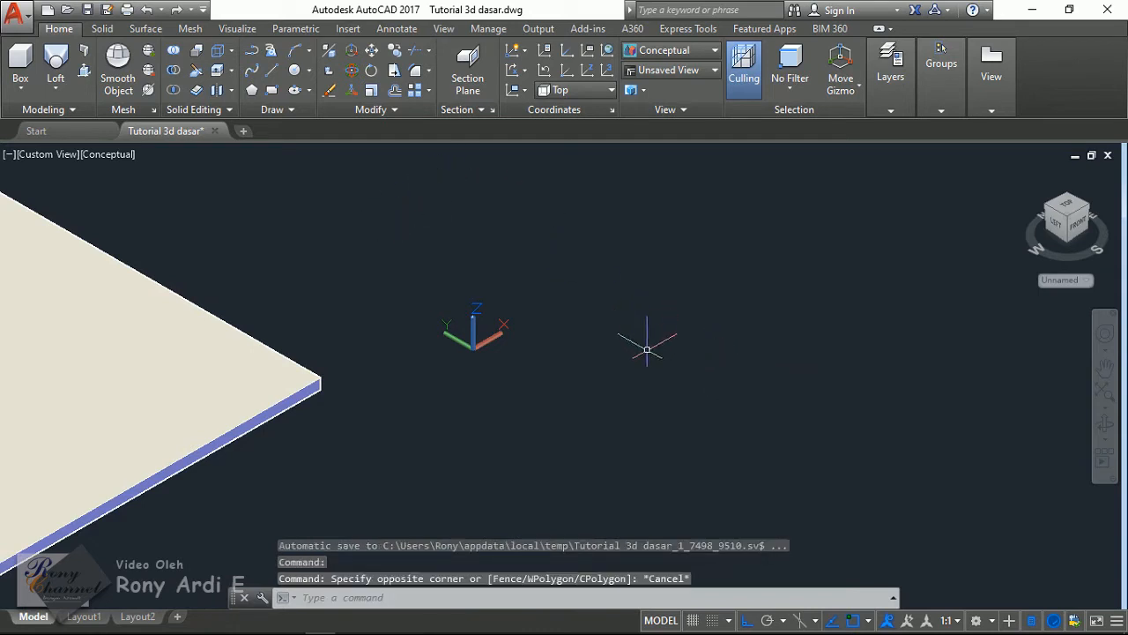
- Draw a rectangle with length 60 and width 60 in the empty space beside the flat plate
click(272, 90)
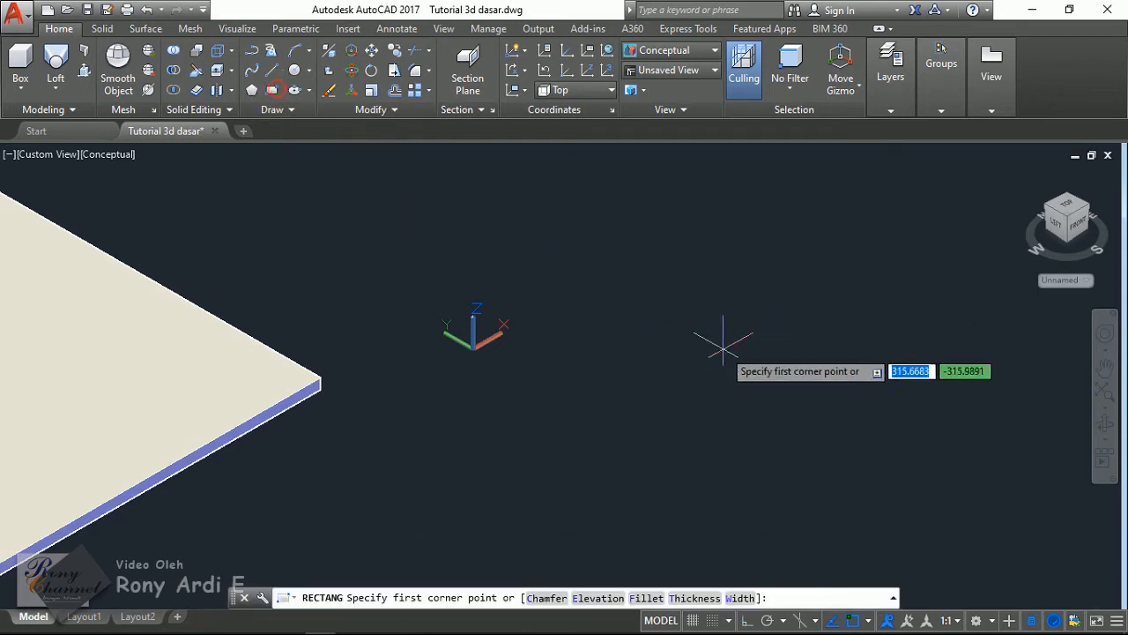
click(665, 408)
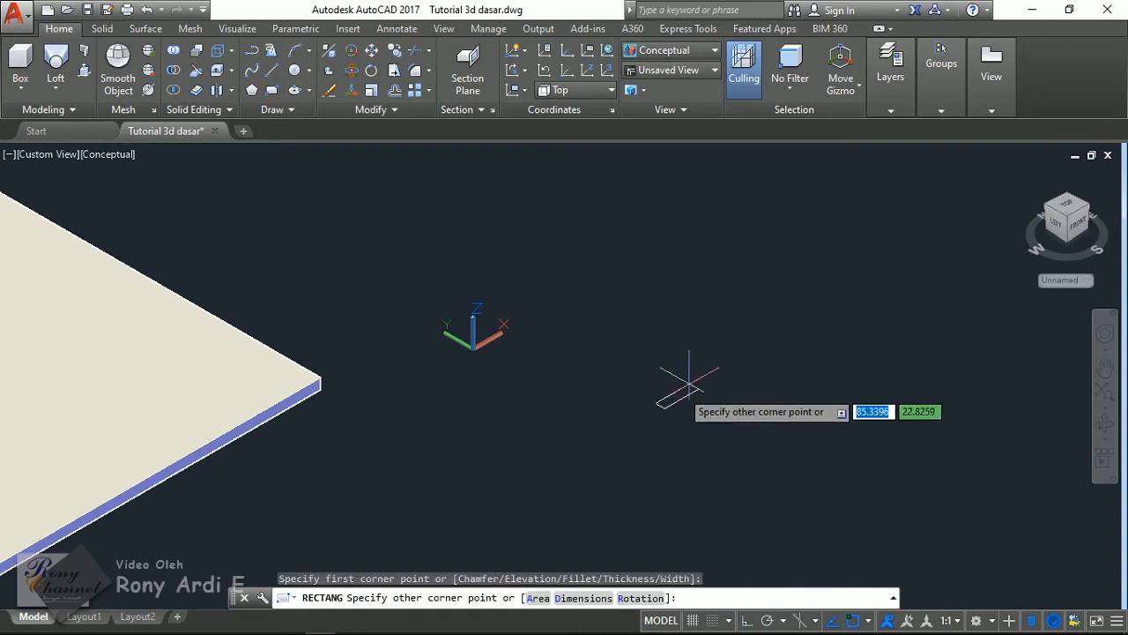
click(584, 599)
text(60)
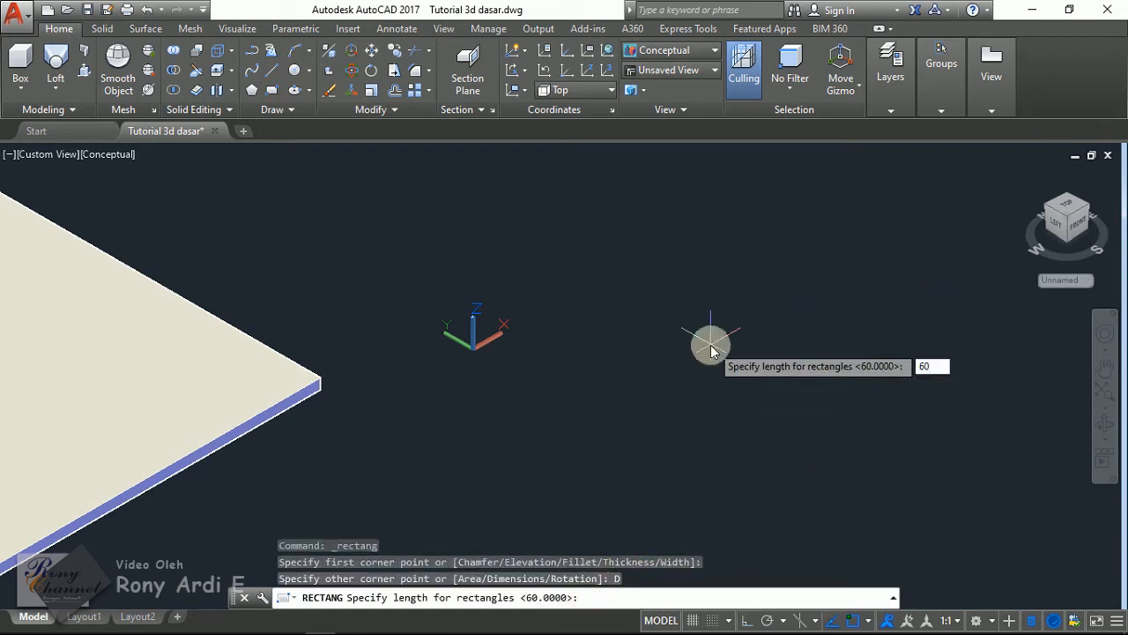
key(Return)
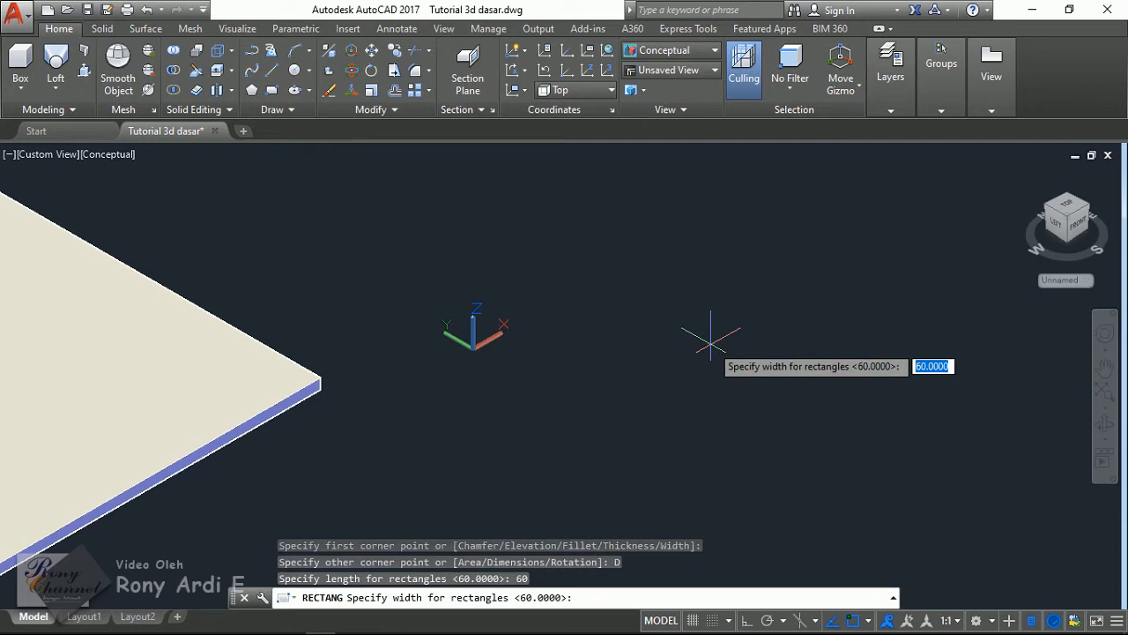
text(60)
key(Return)
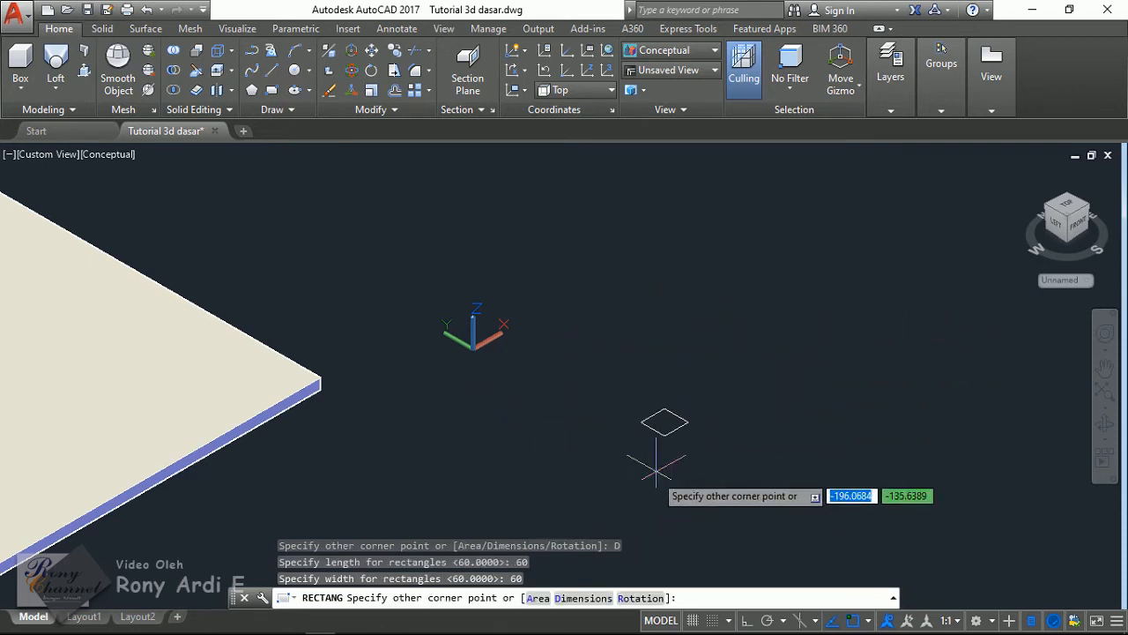
click(675, 414)
scroll(677, 417, up, 2)
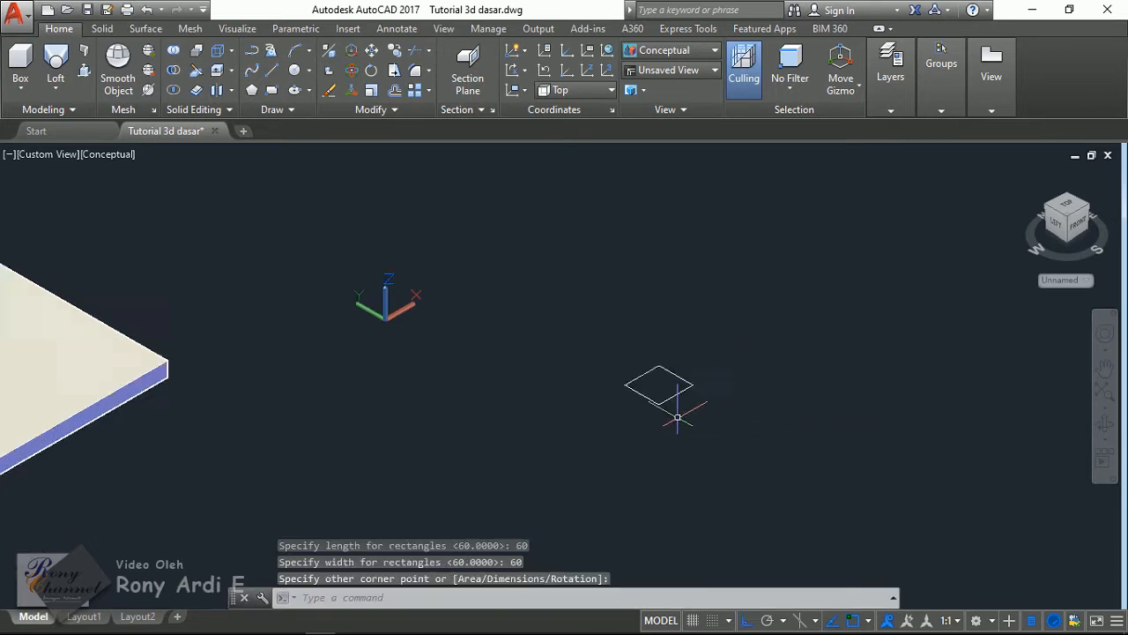
- Copy the 60 by 60 rectangle 200 straight down along the negative Z axis
scroll(677, 417, up, 1)
click(643, 381)
click(571, 414)
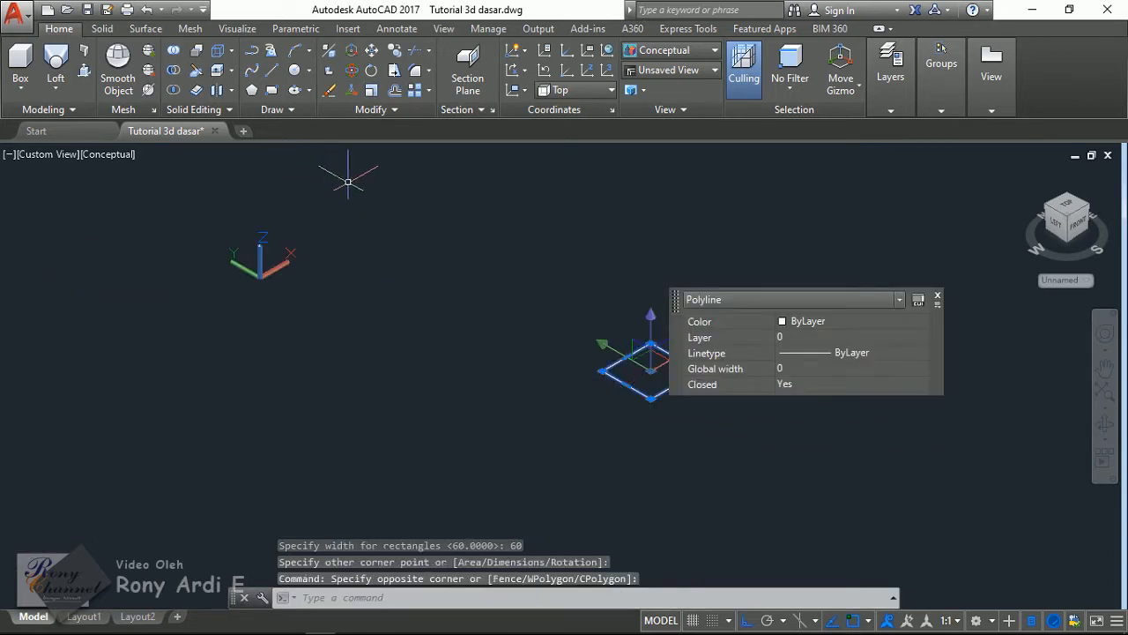
scroll(365, 262, down, 2)
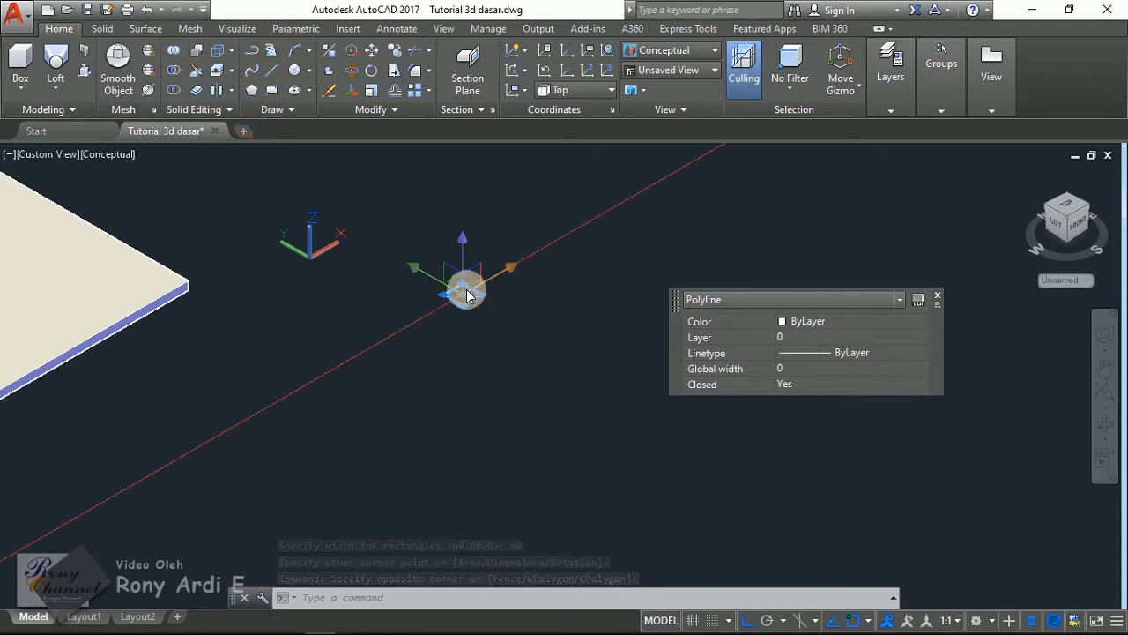
scroll(434, 297, up, 2)
text(co)
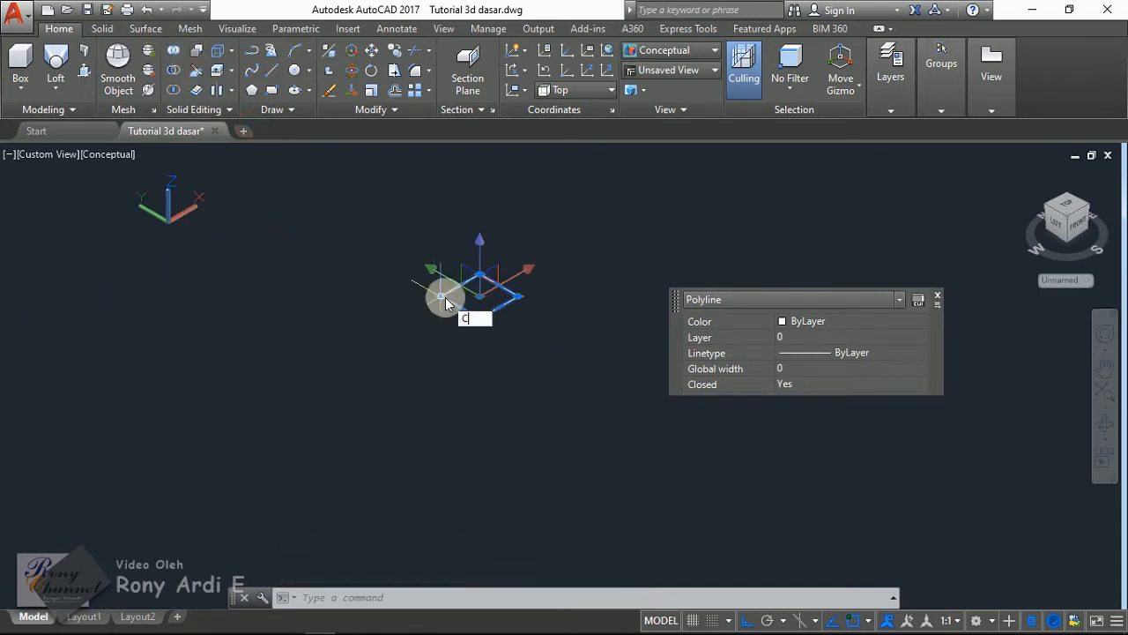
key(Return)
click(573, 261)
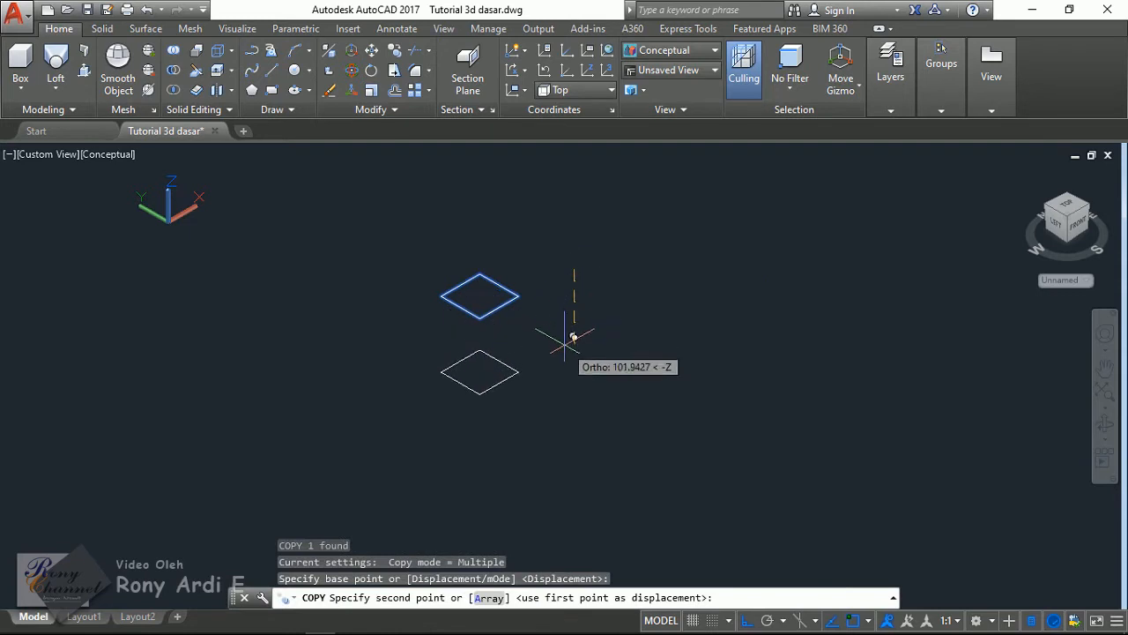
text(200)
key(Return)
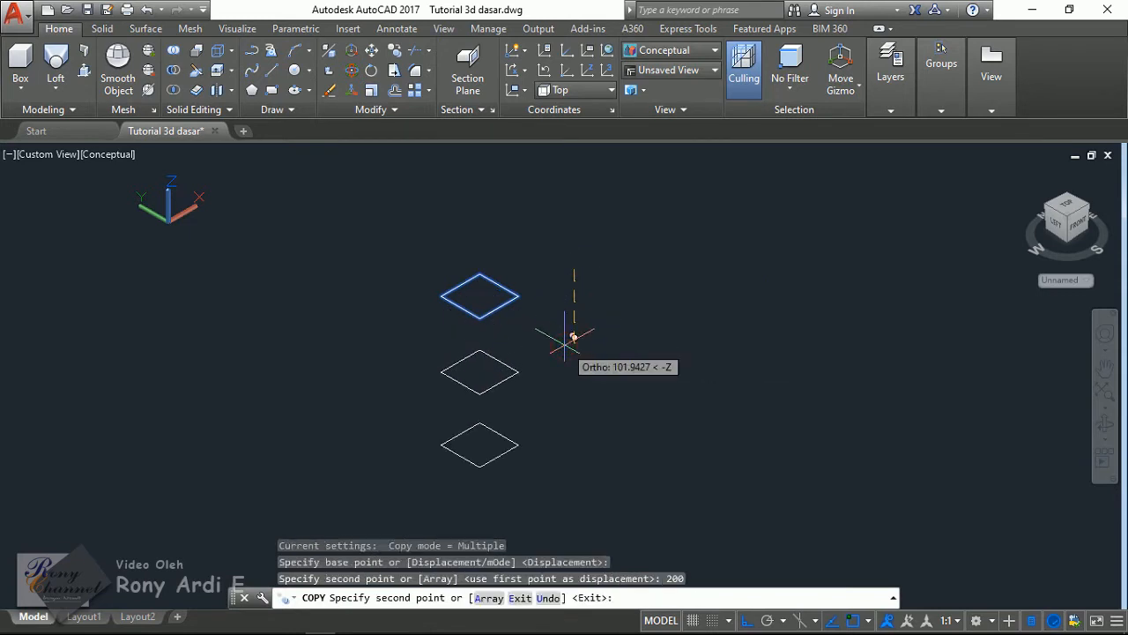
scroll(573, 337, down, 3)
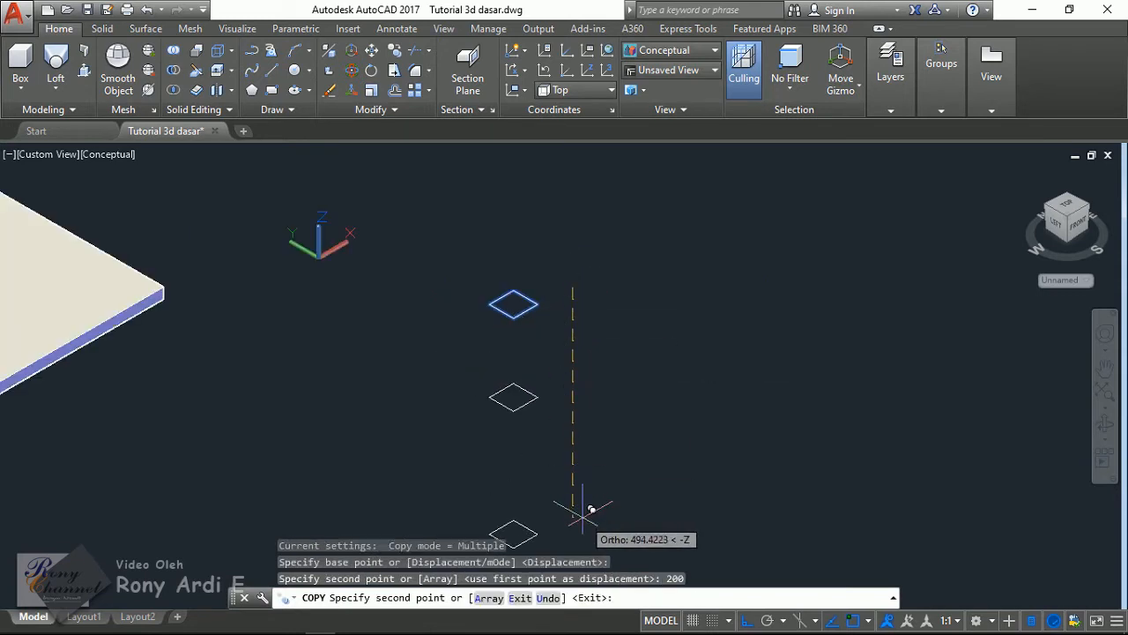
key(Escape)
click(534, 481)
click(478, 380)
scroll(447, 370, down, 2)
key(Escape)
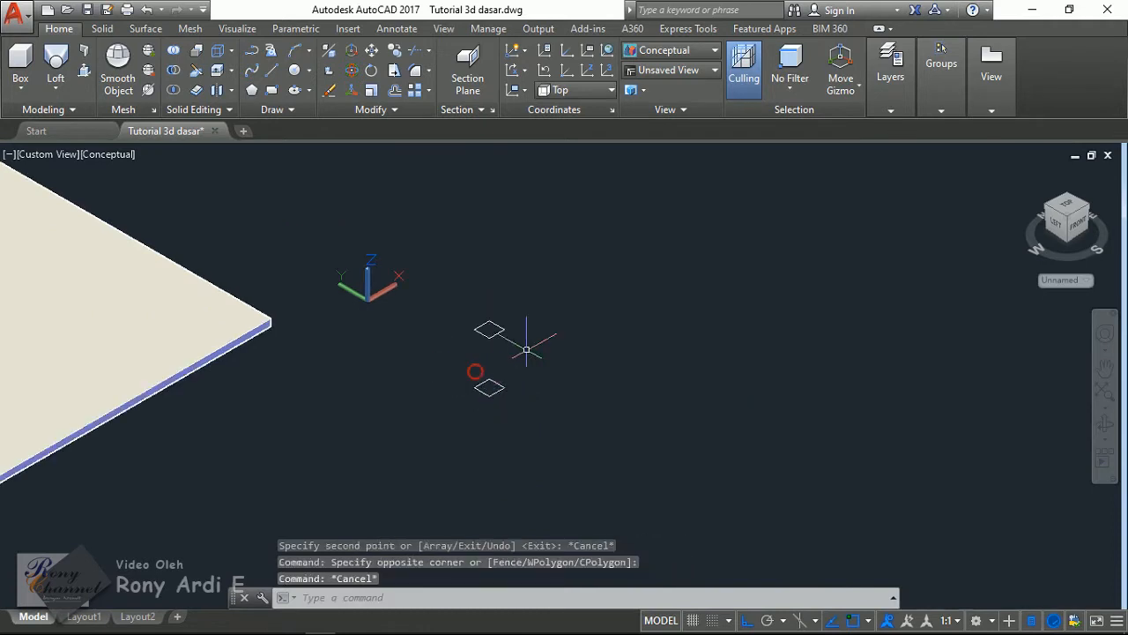
- Copy the upper rectangle 1000 straight down along the negative Z axis
click(526, 348)
click(463, 308)
text(co)
key(Return)
click(597, 329)
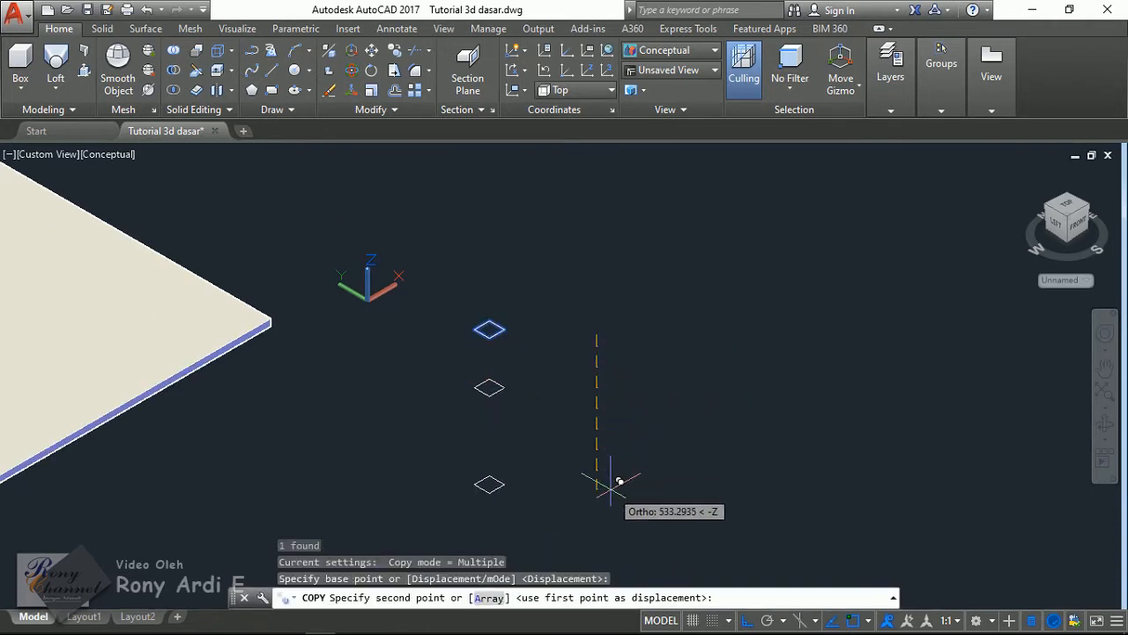
text(1000)
key(Return)
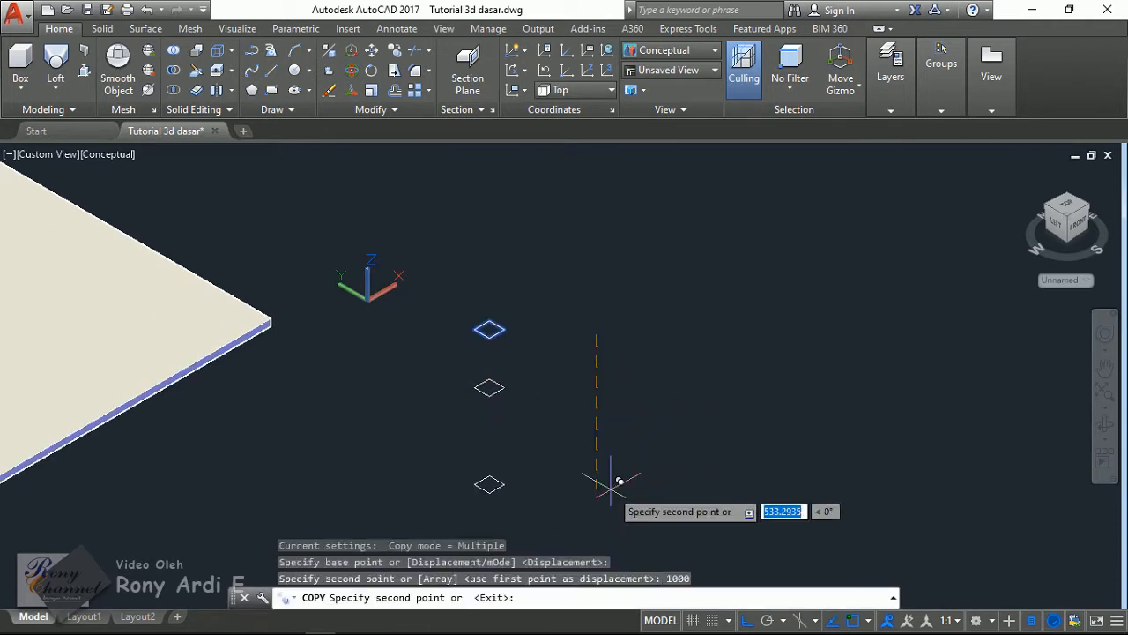
key(Escape)
- Draw a circle with diameter 35 just beside the lowest rectangle
scroll(623, 361, down, 3)
scroll(622, 469, up, 2)
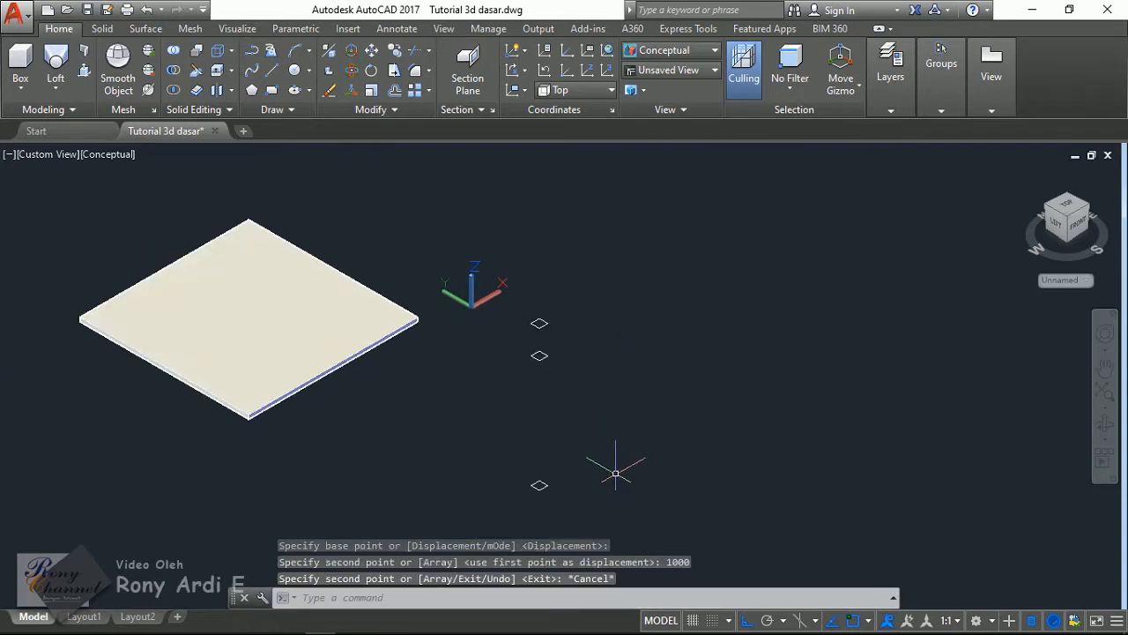
scroll(547, 475, up, 2)
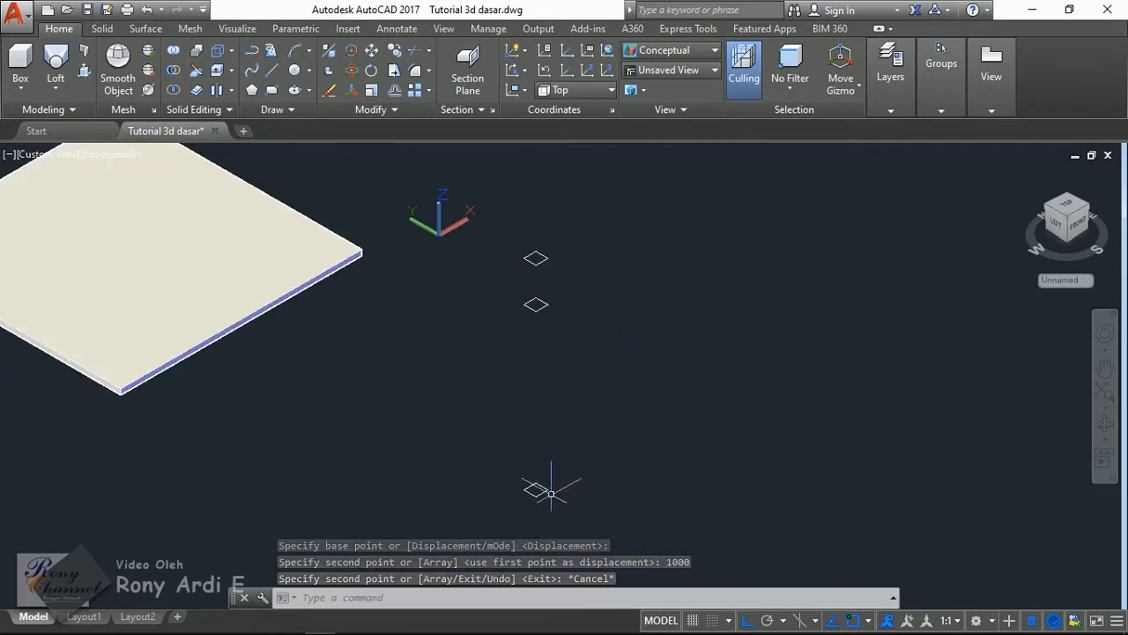
scroll(536, 484, up, 2)
text(c)
key(Return)
scroll(582, 481, up, 2)
click(600, 474)
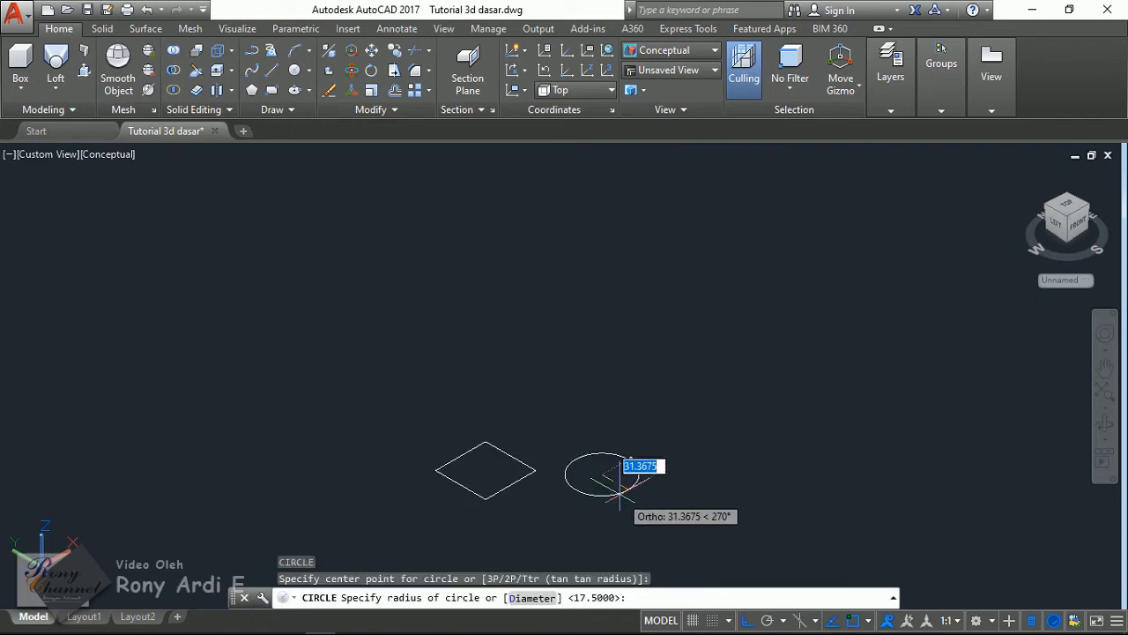
text(d)
key(Return)
text(35)
key(Return)
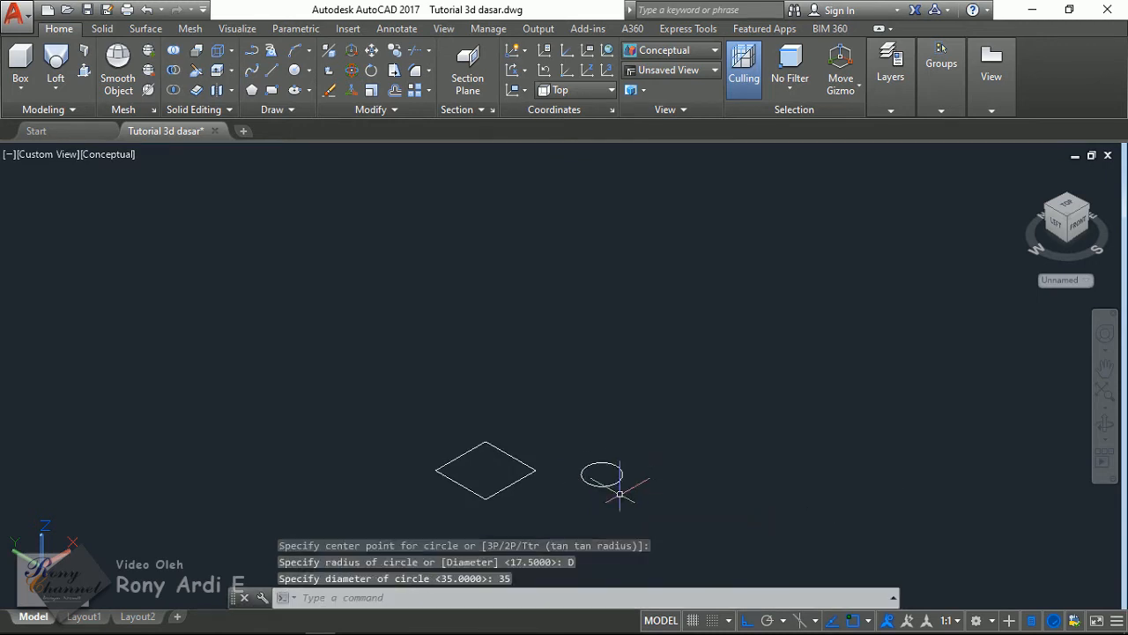
- Move the circle by its center onto the nearest corner of the lowest rectangle
click(566, 513)
click(630, 446)
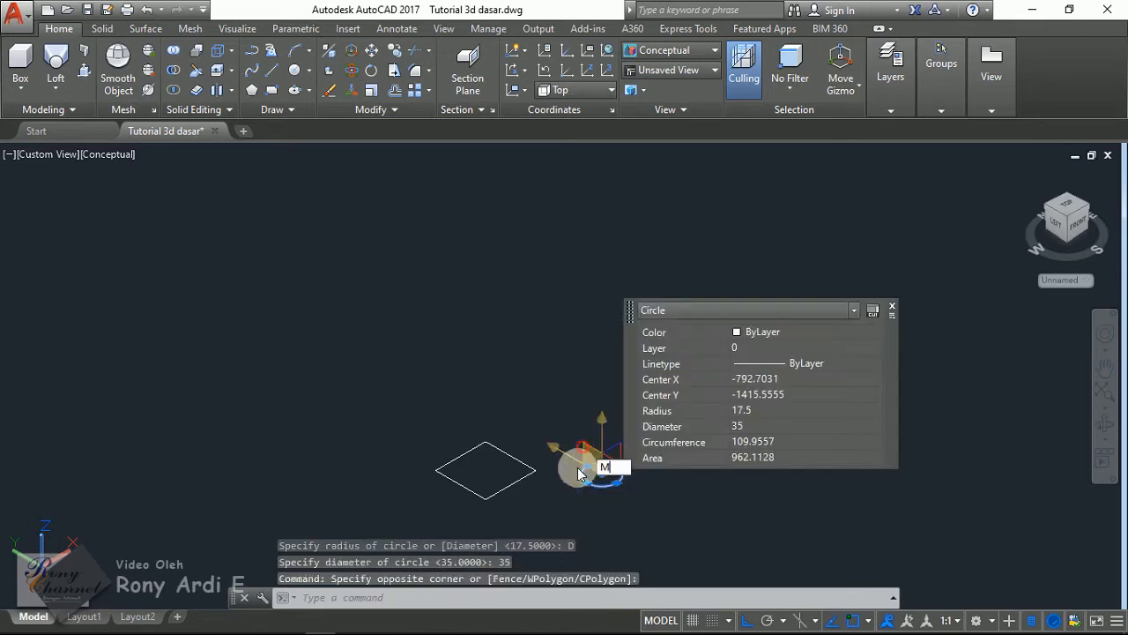
text(m)
key(Return)
scroll(578, 487, up, 4)
click(627, 460)
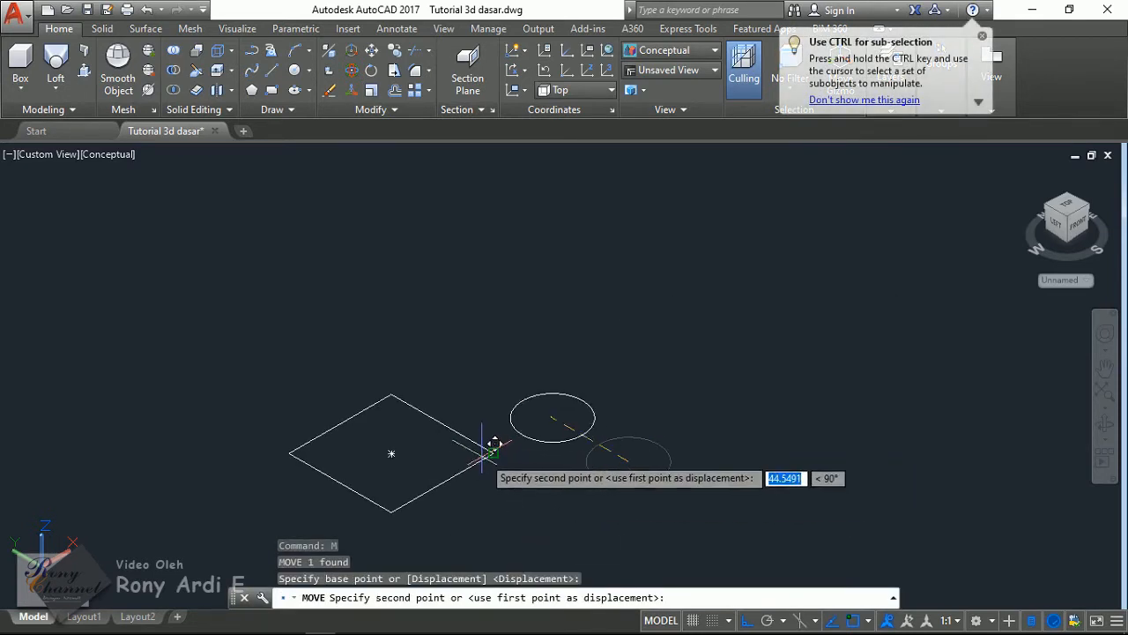
click(483, 454)
scroll(529, 454, up, 2)
click(503, 448)
text(m)
key(Return)
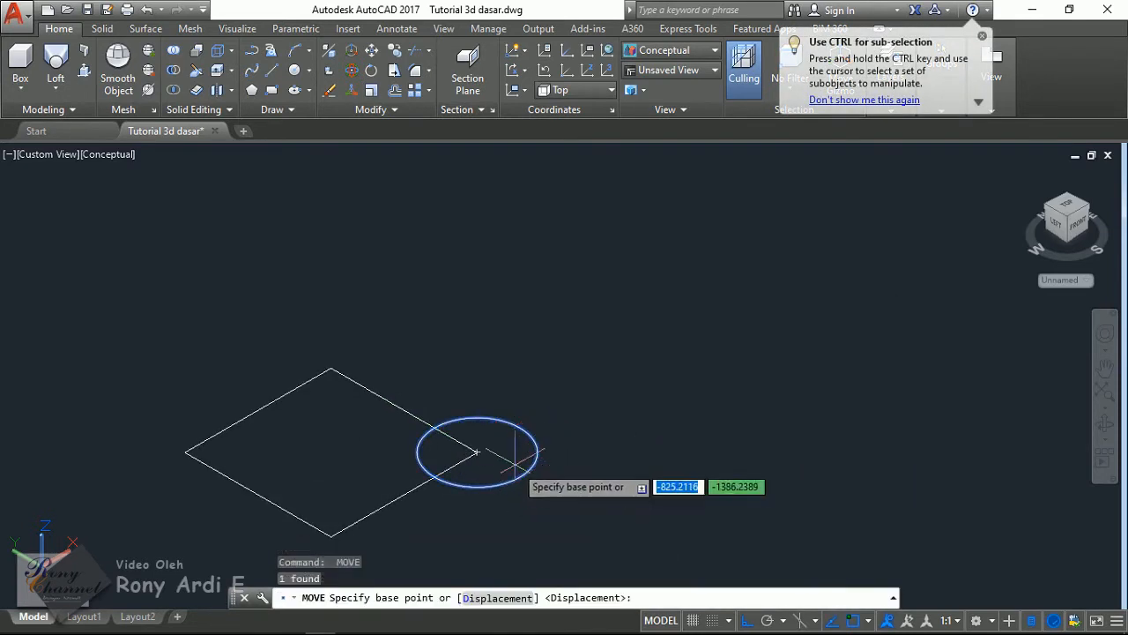
click(476, 452)
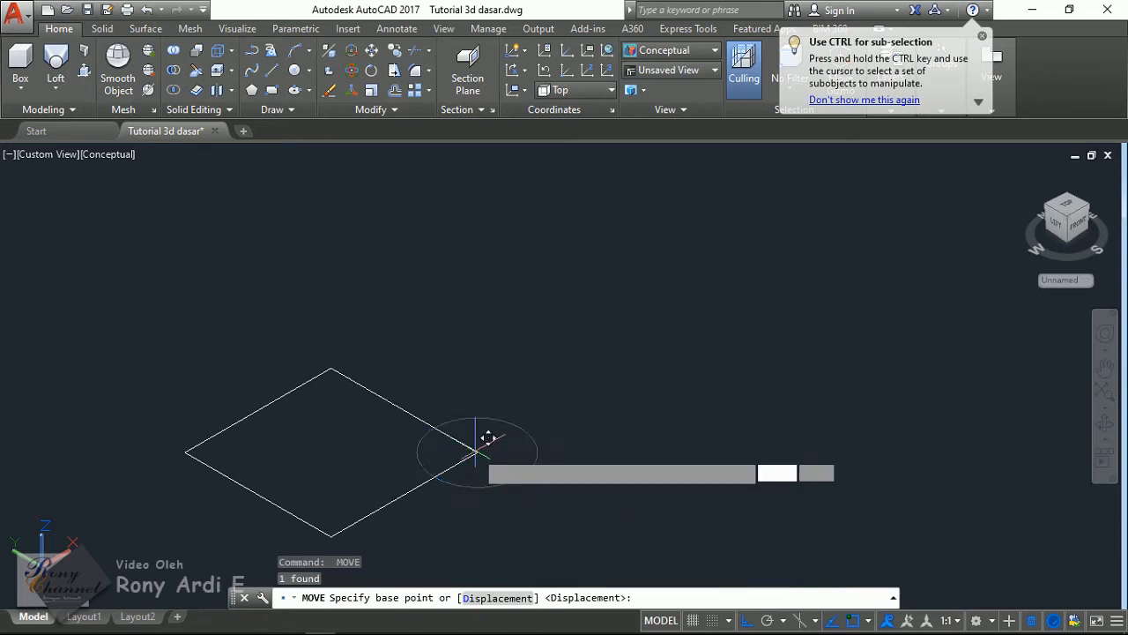
key(Escape)
- Move the circle 17.5 along the Y axis, from its near quadrant onto the lowest rectangle's corner
click(528, 467)
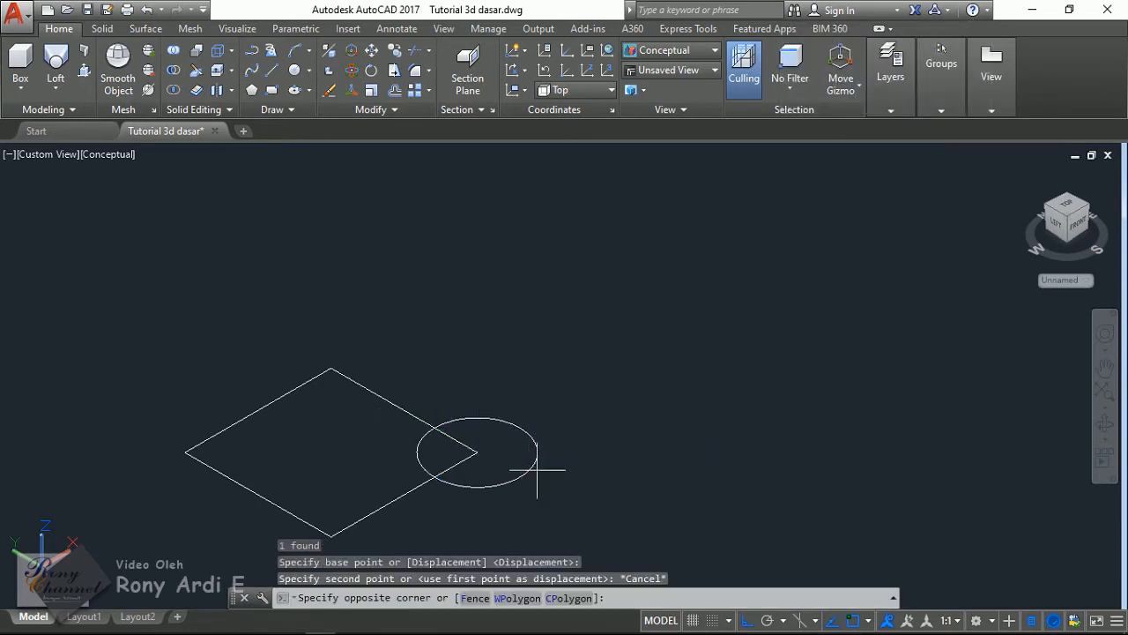
click(522, 473)
text(m)
key(Return)
click(520, 472)
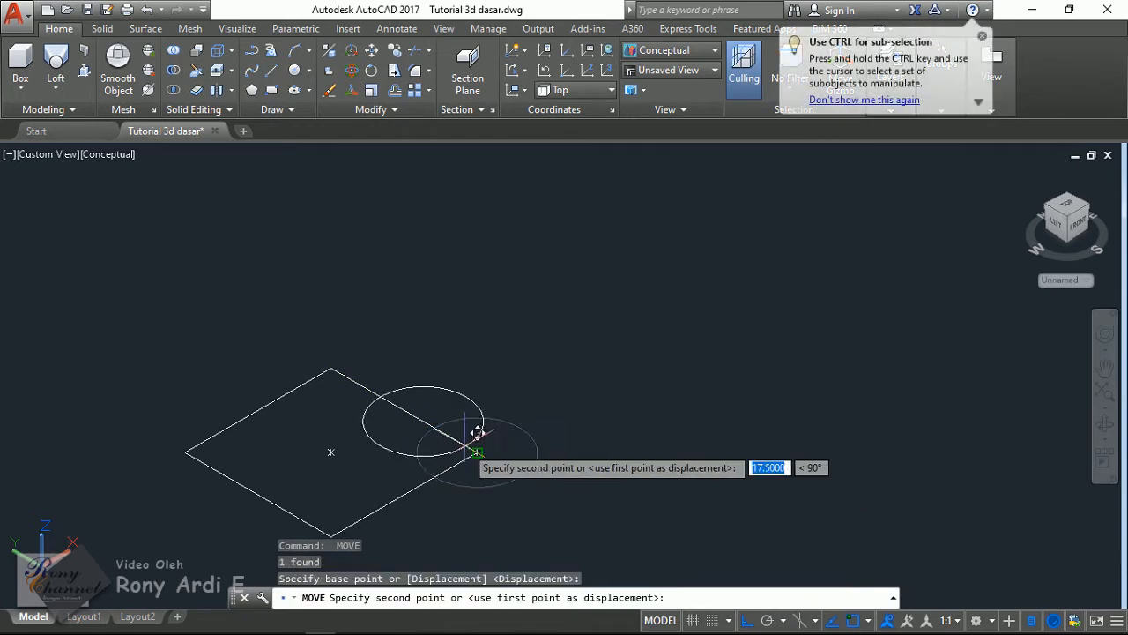
key(Escape)
- Move the circle by its outer quadrant along negative X so it lies inside the rectangle's corner, touching both edges
click(480, 437)
click(476, 406)
text(m)
key(Return)
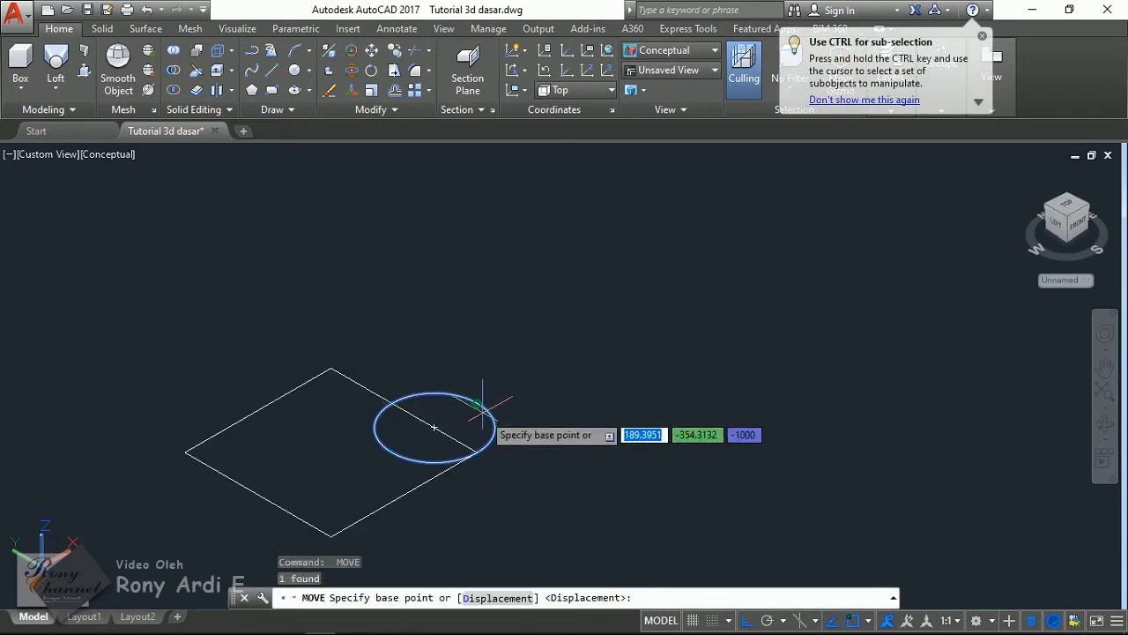
click(477, 403)
click(428, 435)
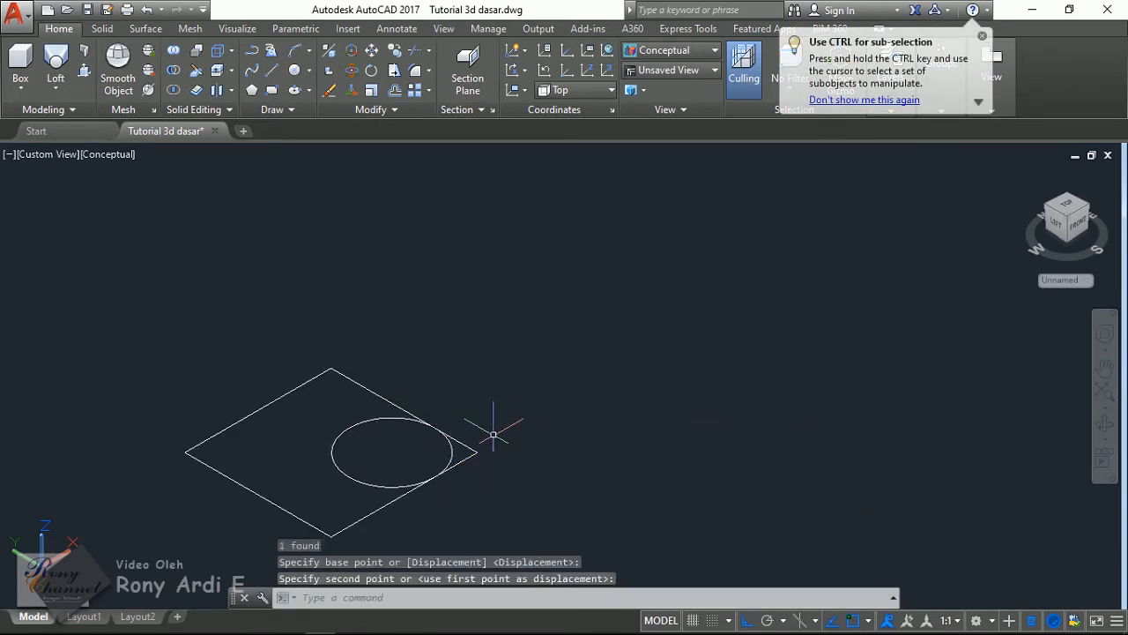
- Delete the lowest rectangle around the circle
scroll(450, 413, down, 4)
click(450, 413)
click(390, 398)
key(Delete)
scroll(617, 515, down, 6)
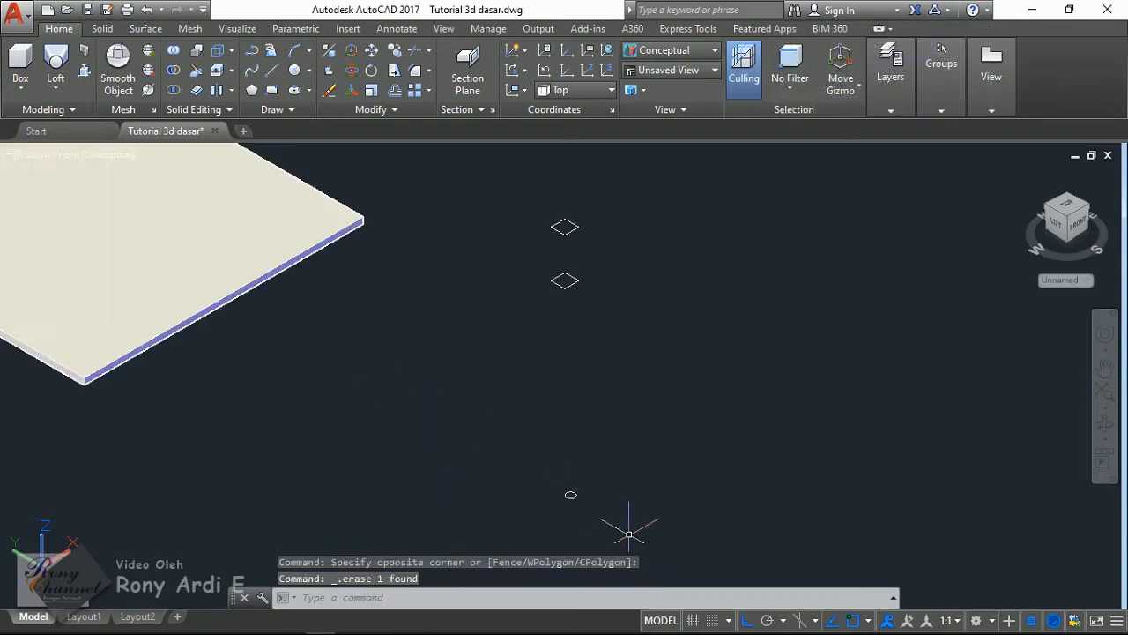
- Copy the two rectangles and the circle together to a free spot along the positive X axis
click(513, 249)
click(638, 529)
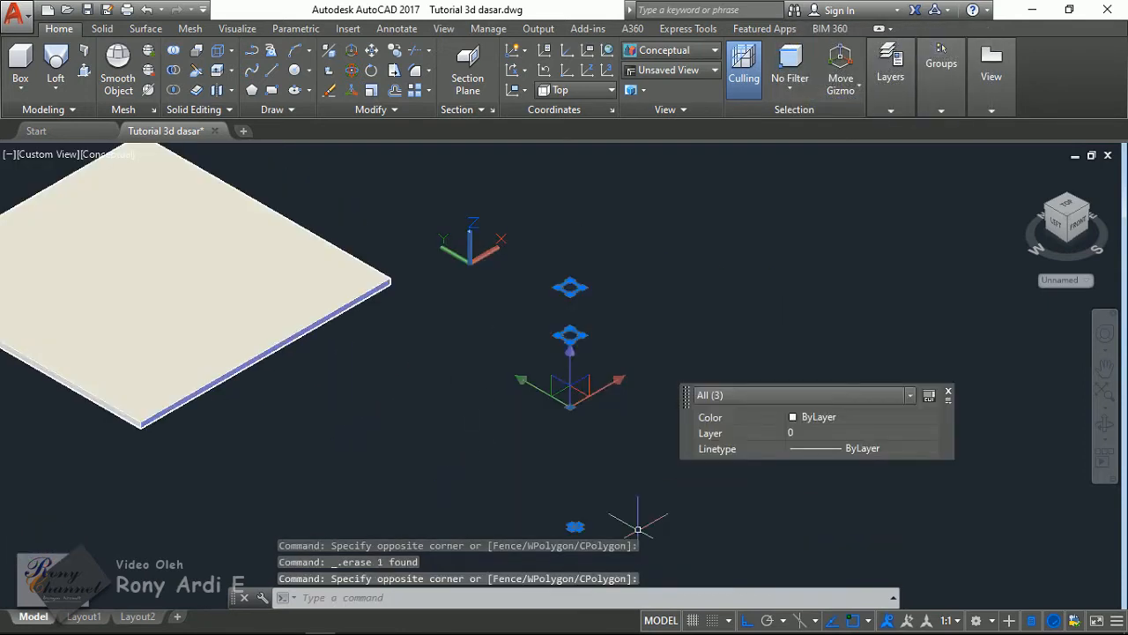
text(co)
key(Return)
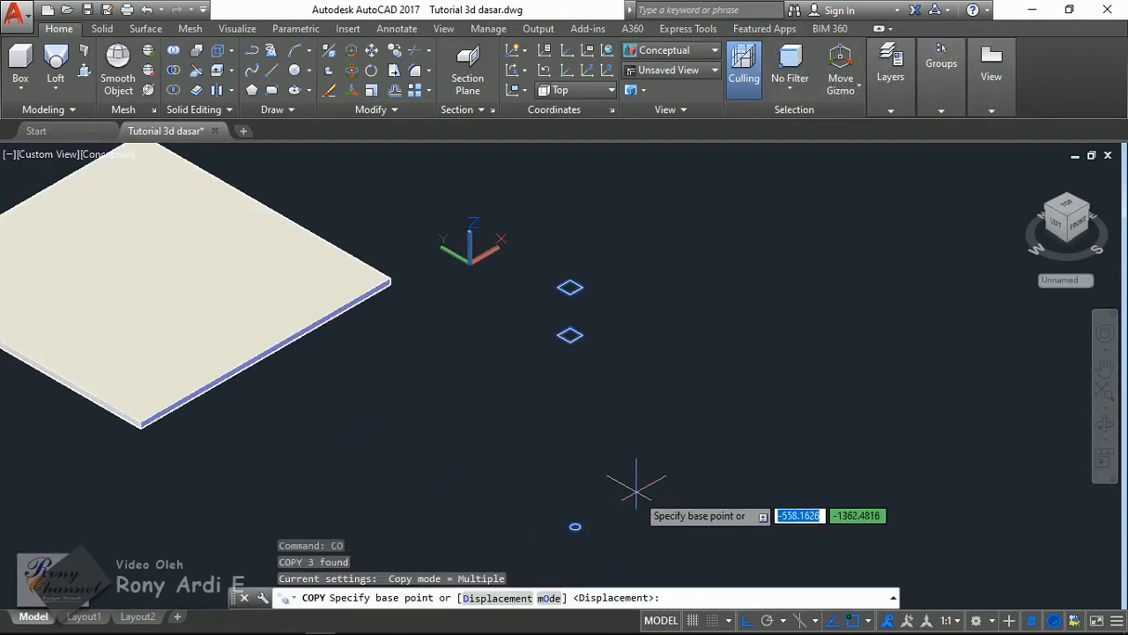
click(630, 476)
click(767, 394)
key(Escape)
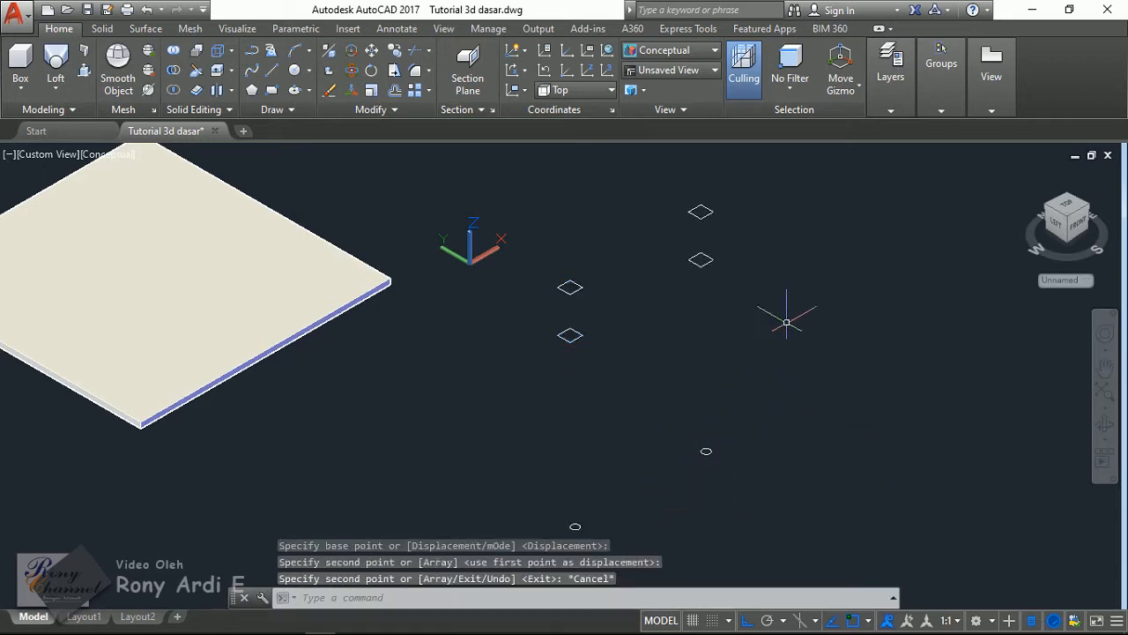
- Copy the second set of two rectangles and a circle farther along the X axis, using the circle as base point
scroll(787, 322, down, 2)
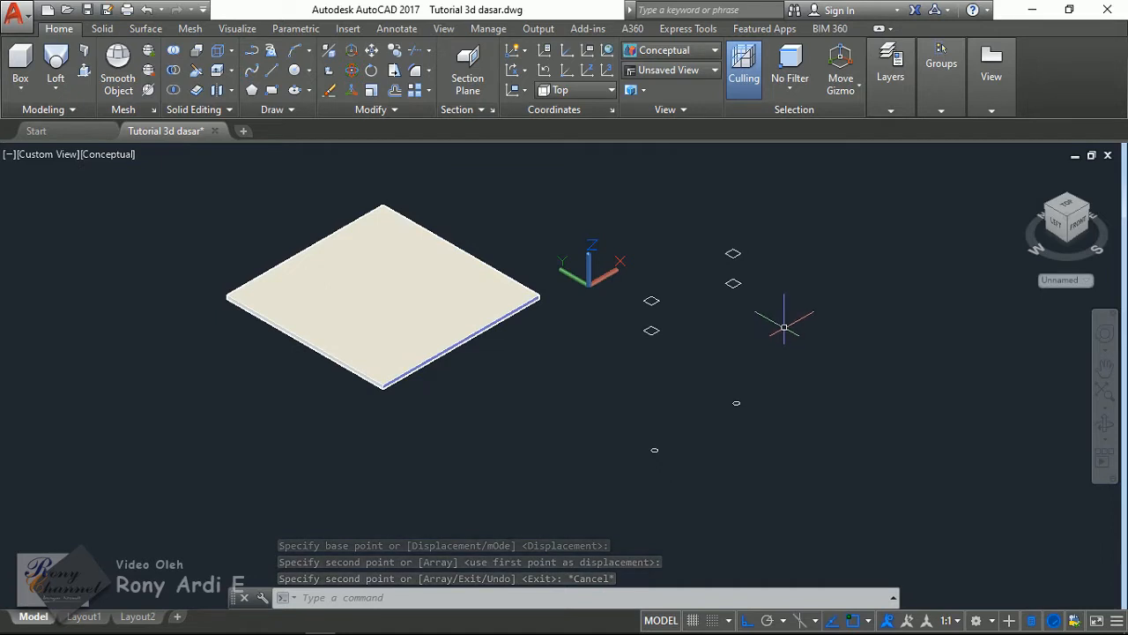
click(712, 225)
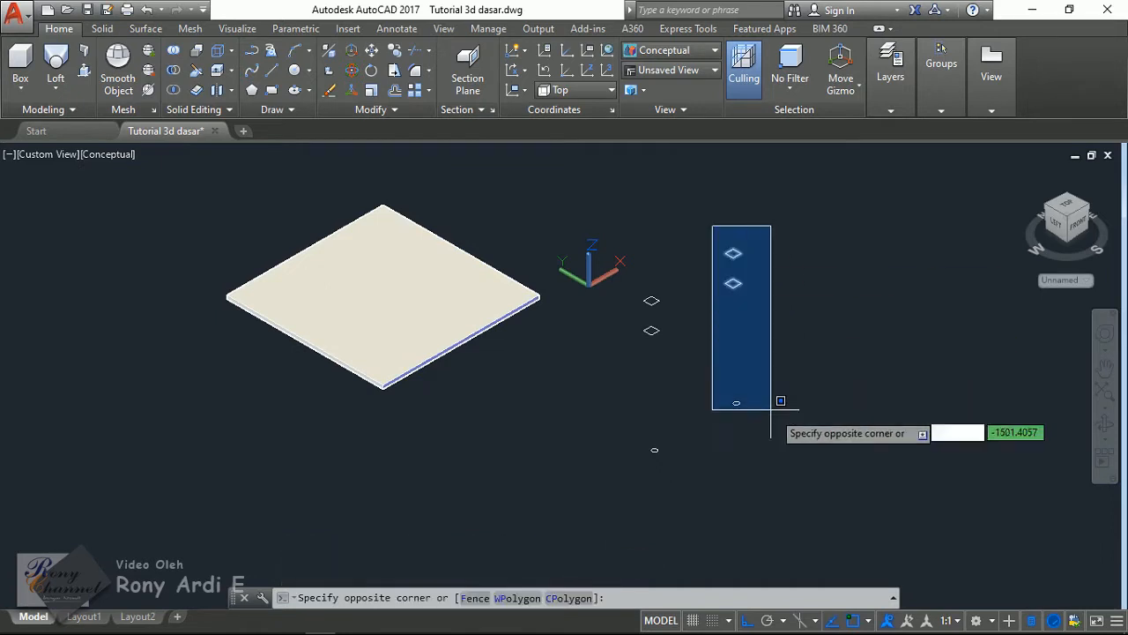
click(791, 432)
key(Return)
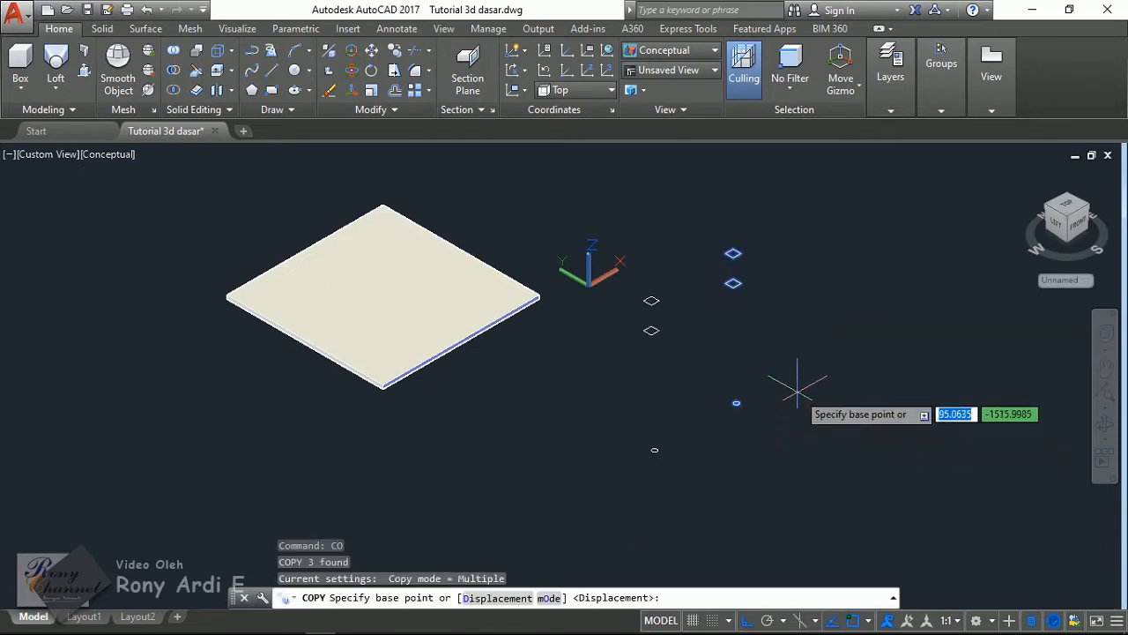
click(736, 403)
key(Escape)
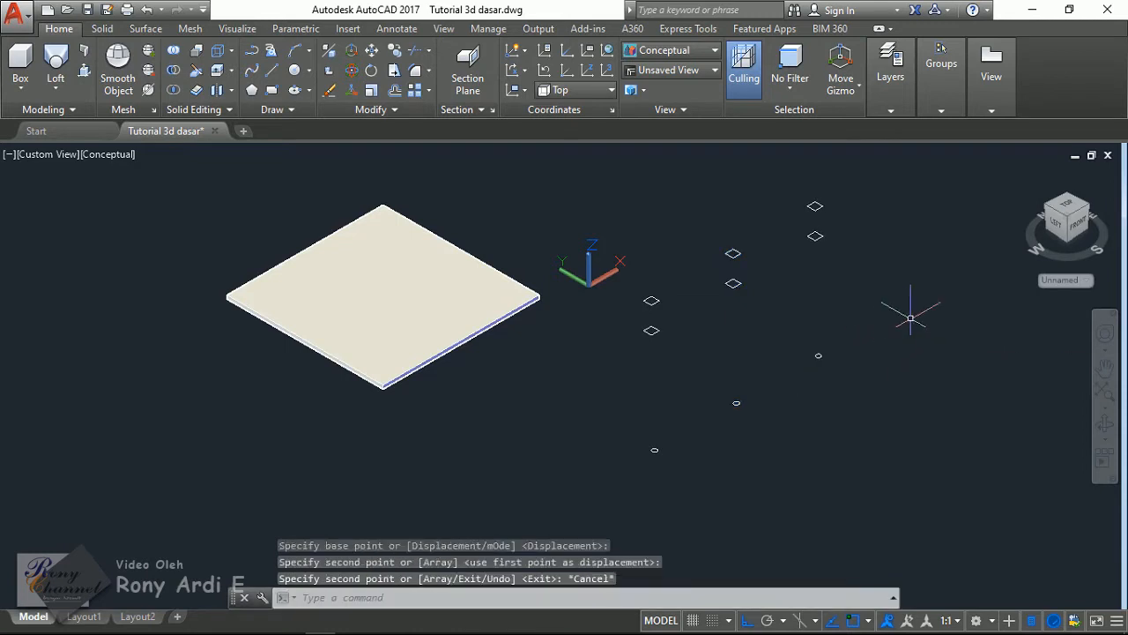
scroll(727, 322, up, 2)
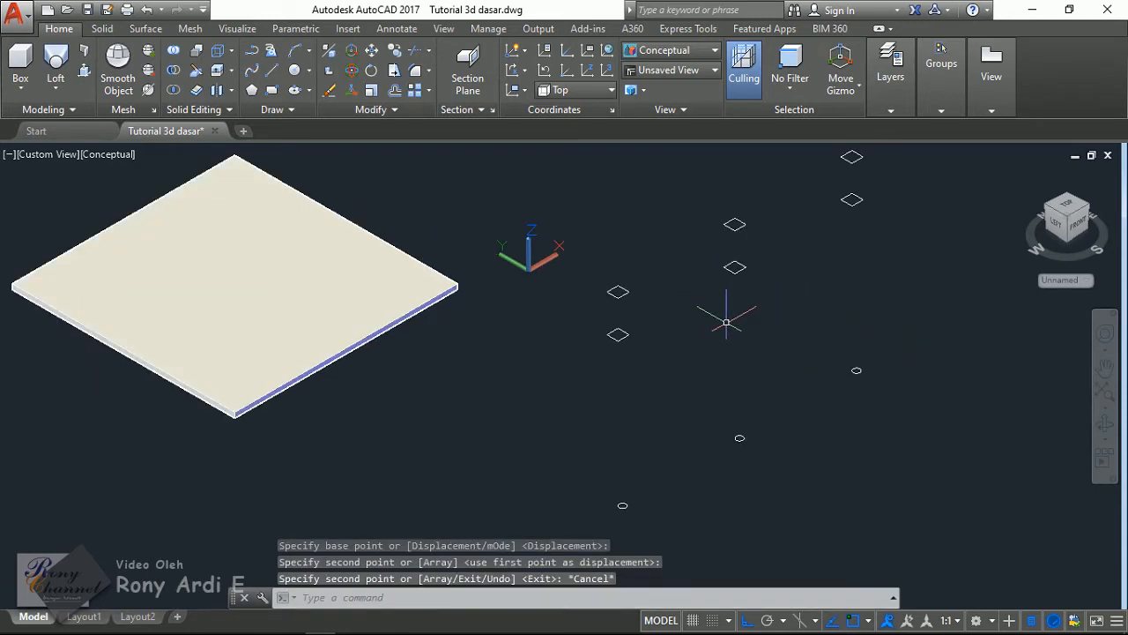
scroll(727, 322, down, 1)
scroll(750, 247, down, 1)
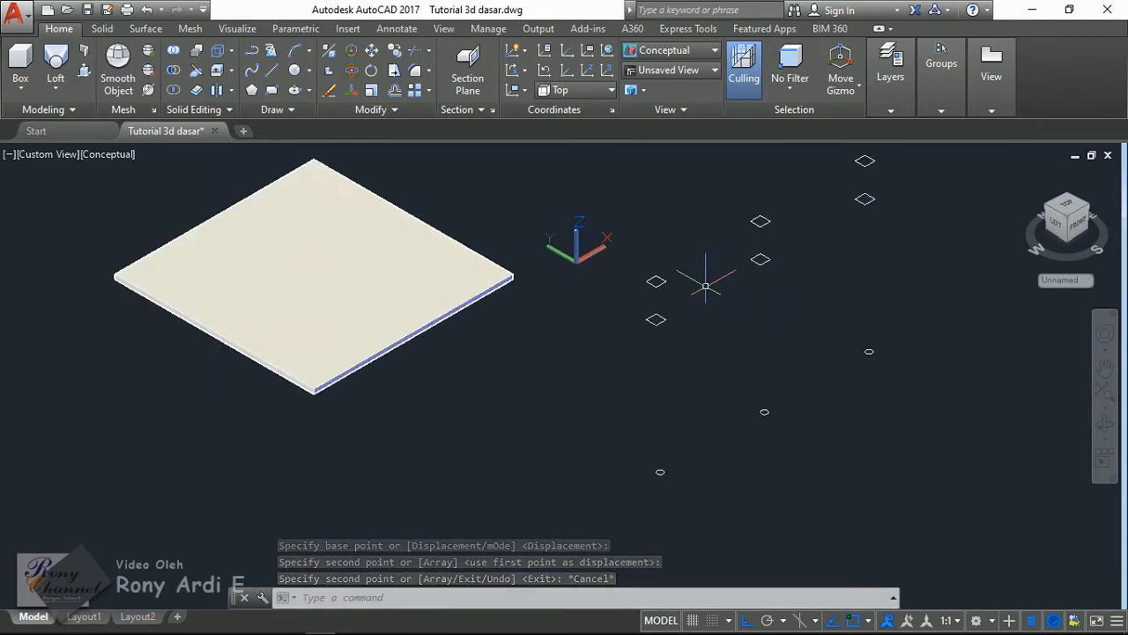
click(641, 253)
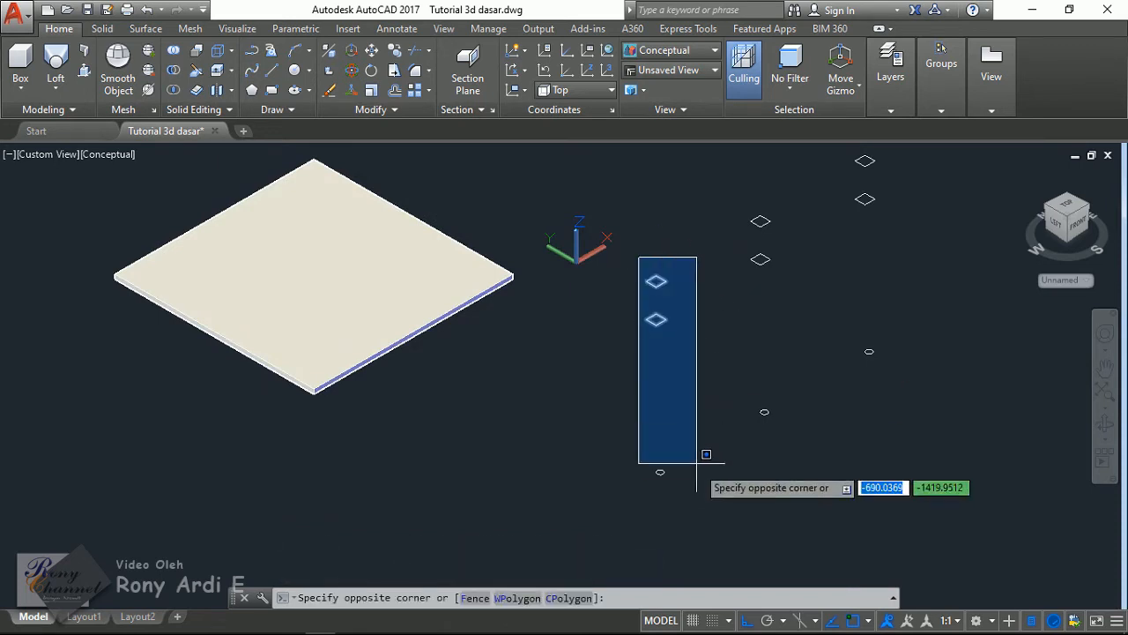
click(696, 484)
key(Escape)
scroll(688, 277, up, 3)
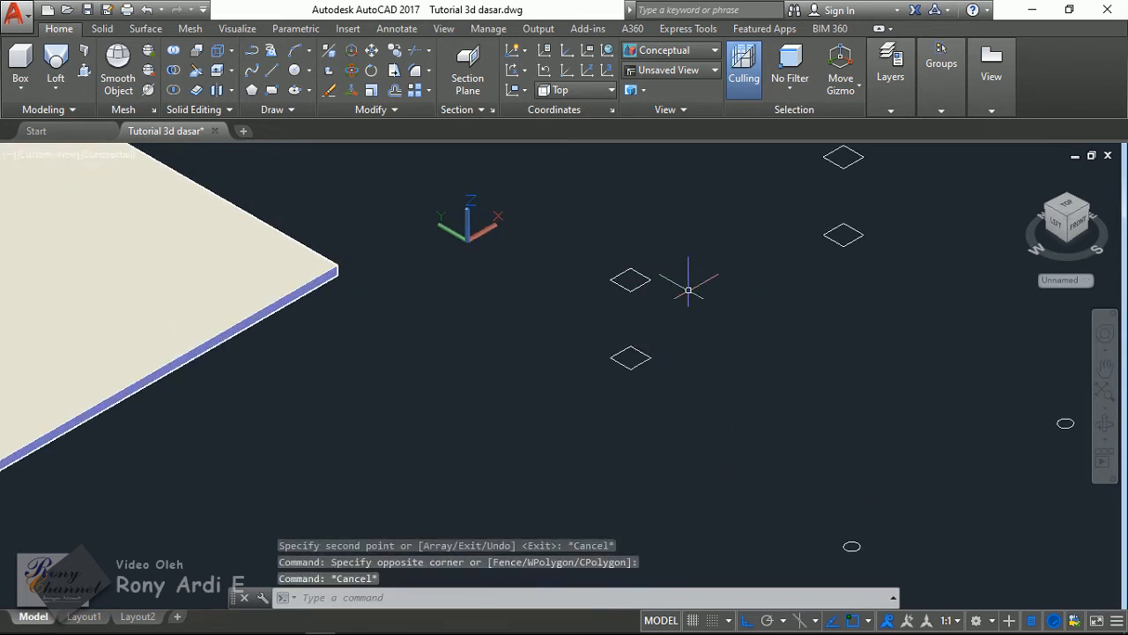
click(685, 300)
click(609, 245)
key(Escape)
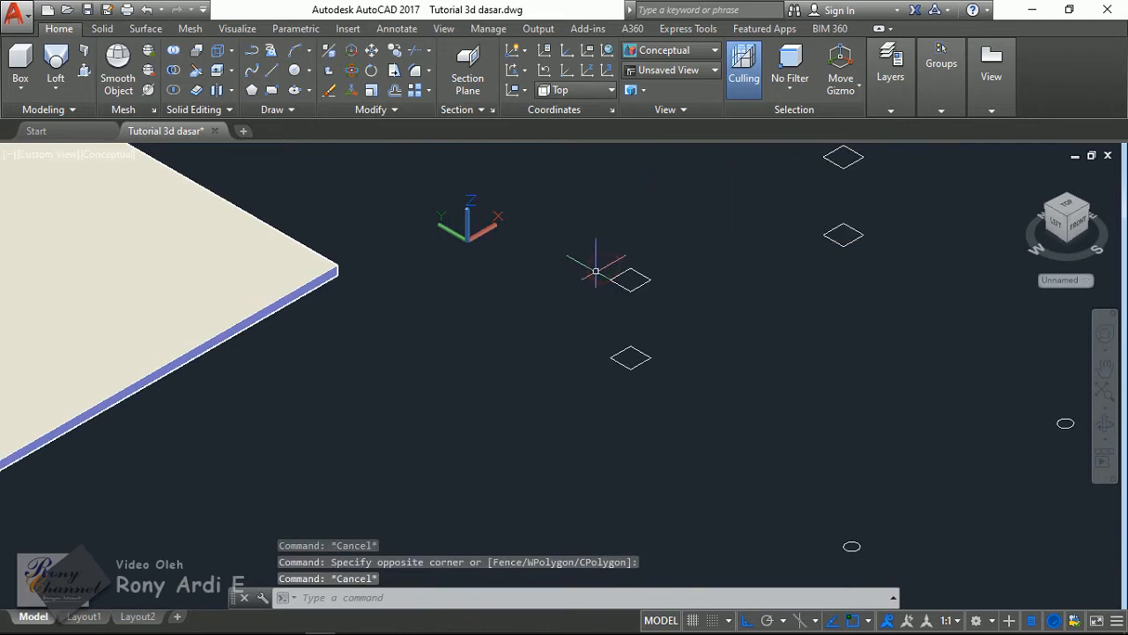
- Draw a closed four-sided outline of separate lines, about 111 long along X, between the plate and the first rectangles
text(l)
key(Return)
click(484, 347)
click(496, 340)
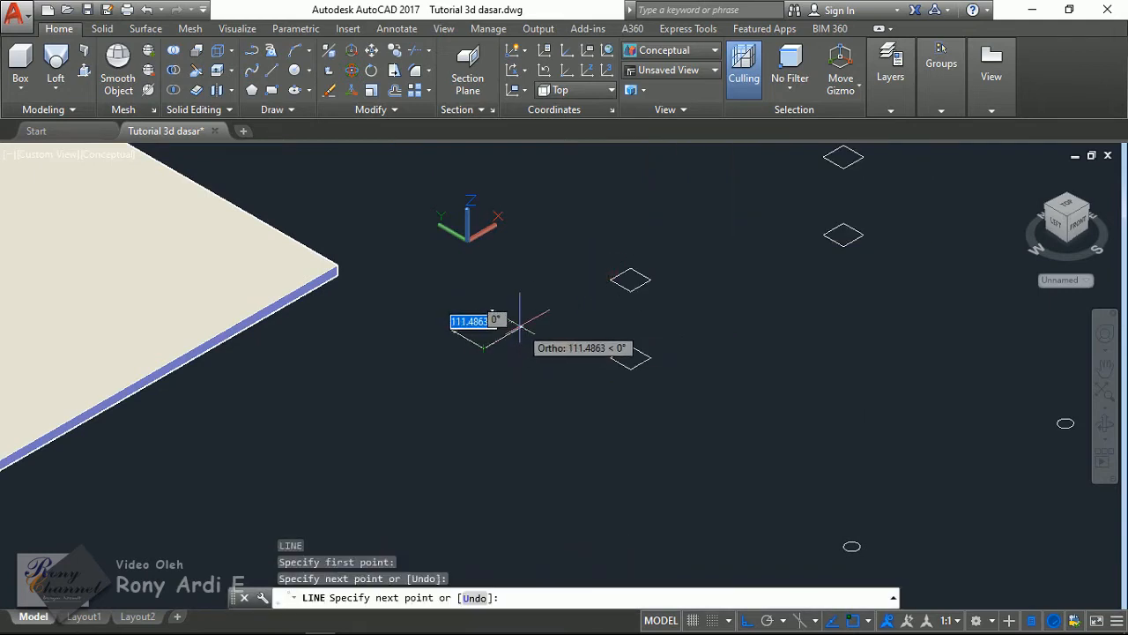
click(487, 328)
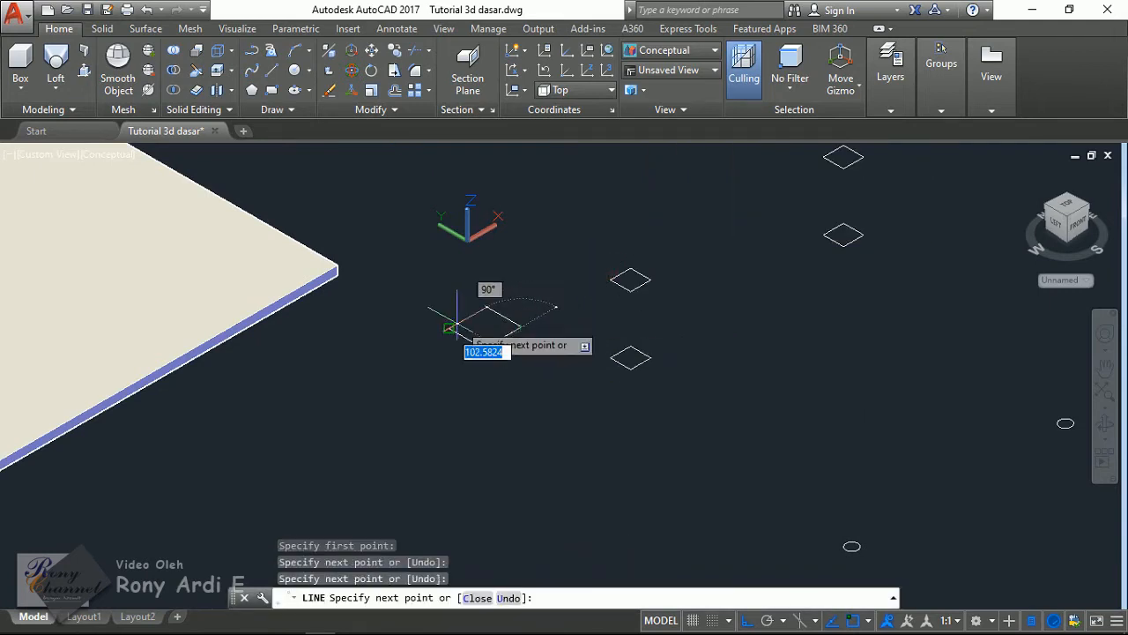
click(487, 307)
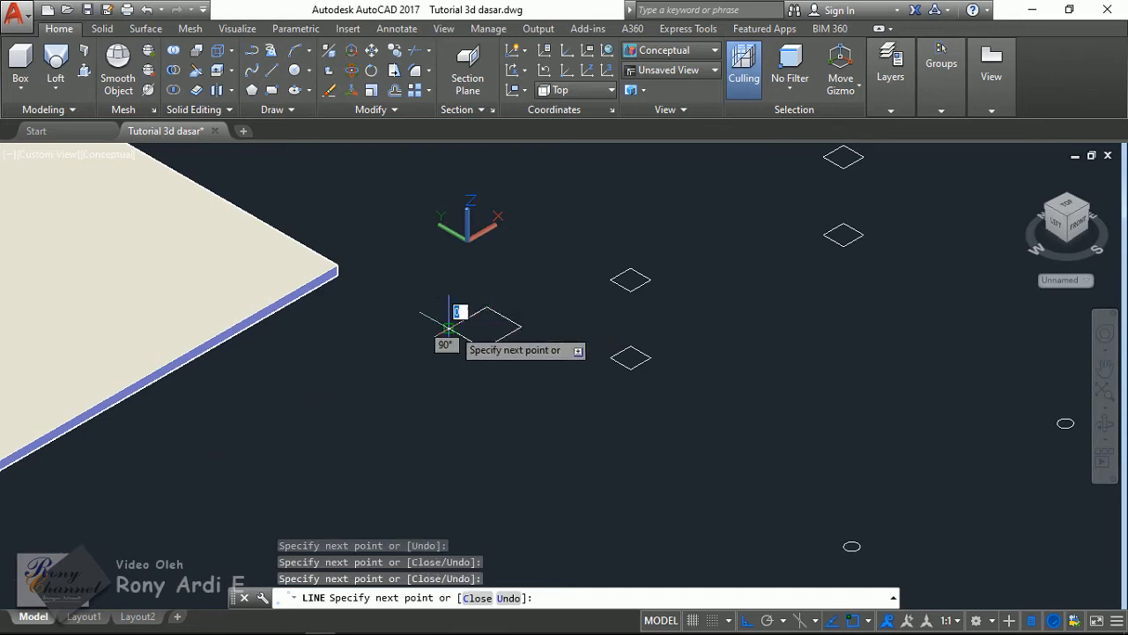
key(Escape)
- Compare the object type of the upper rectangle with that of the outline drawn from separate lines
click(659, 335)
click(634, 251)
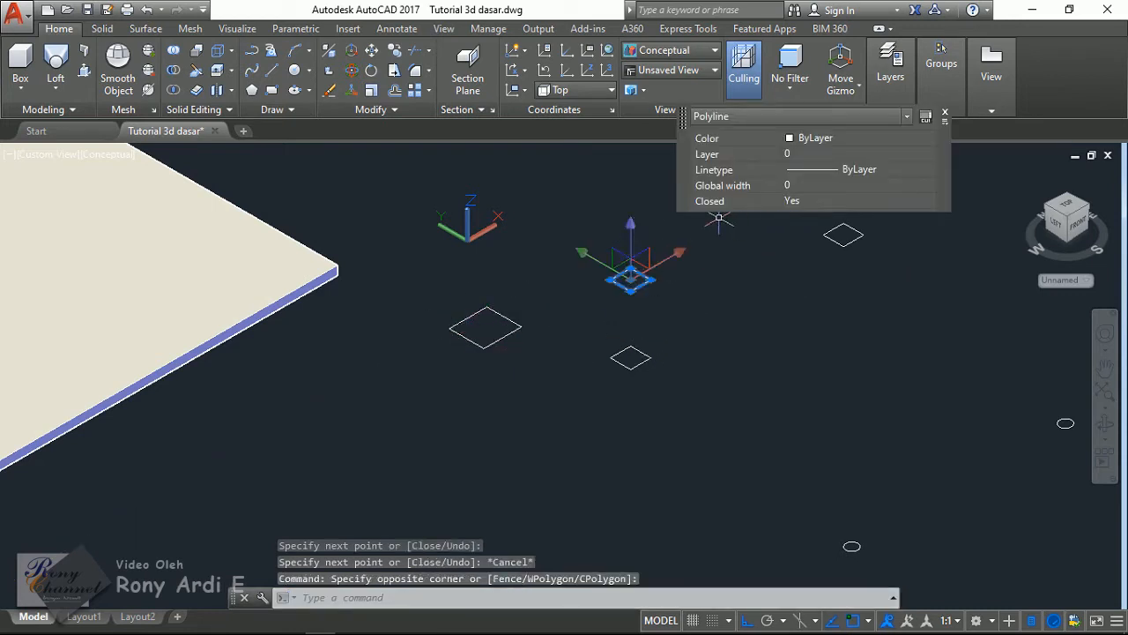
scroll(615, 280, up, 5)
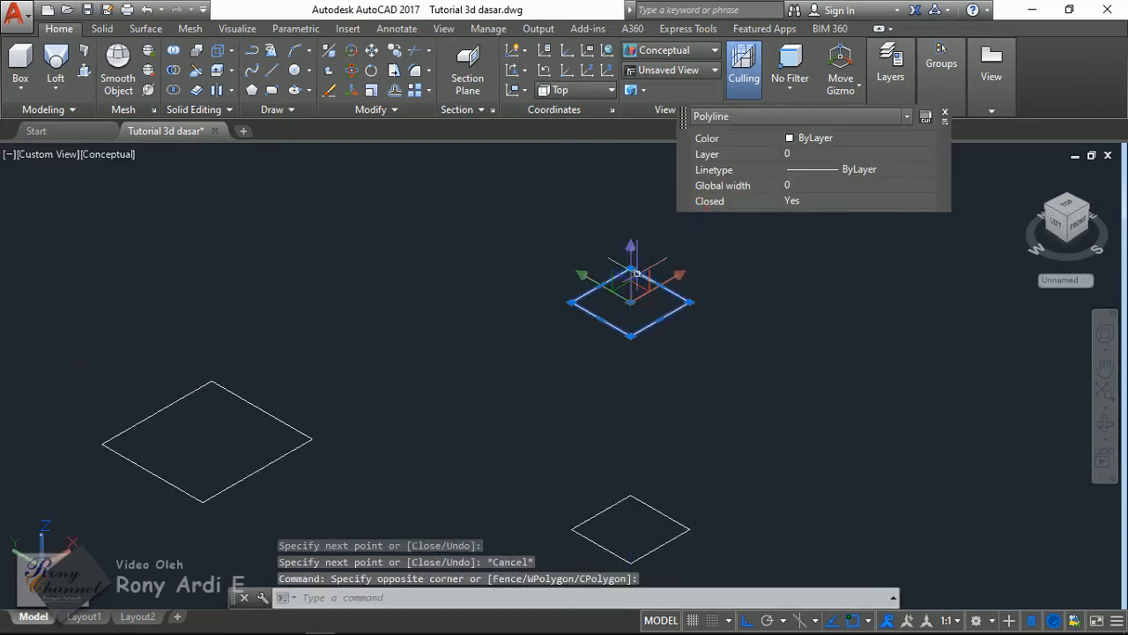
key(Escape)
click(449, 361)
click(312, 399)
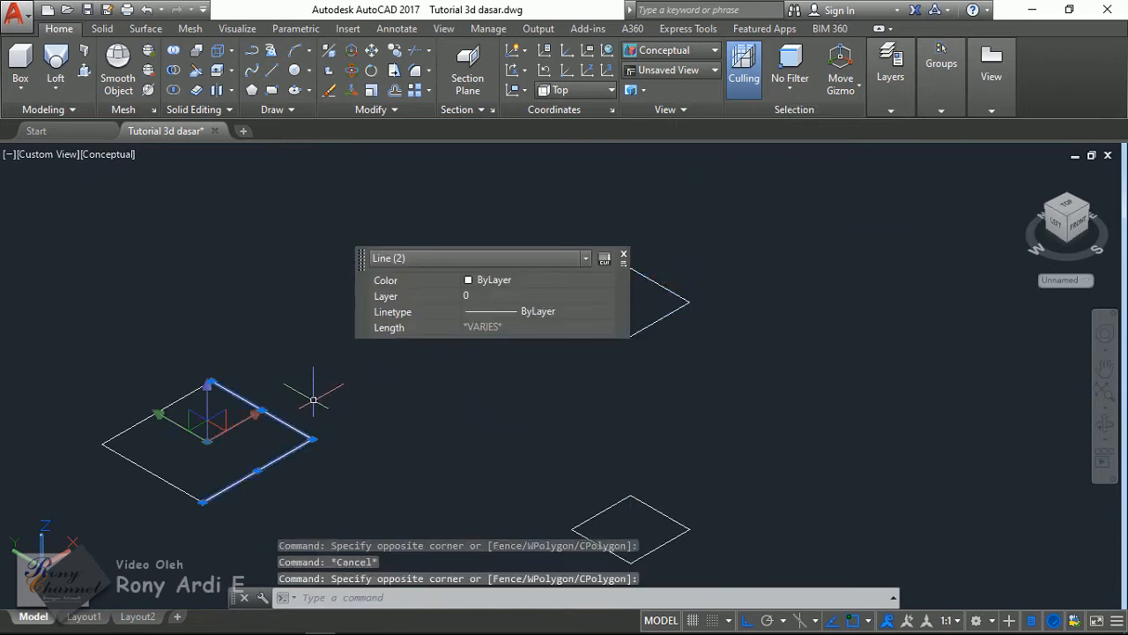
click(258, 403)
key(Escape)
click(335, 466)
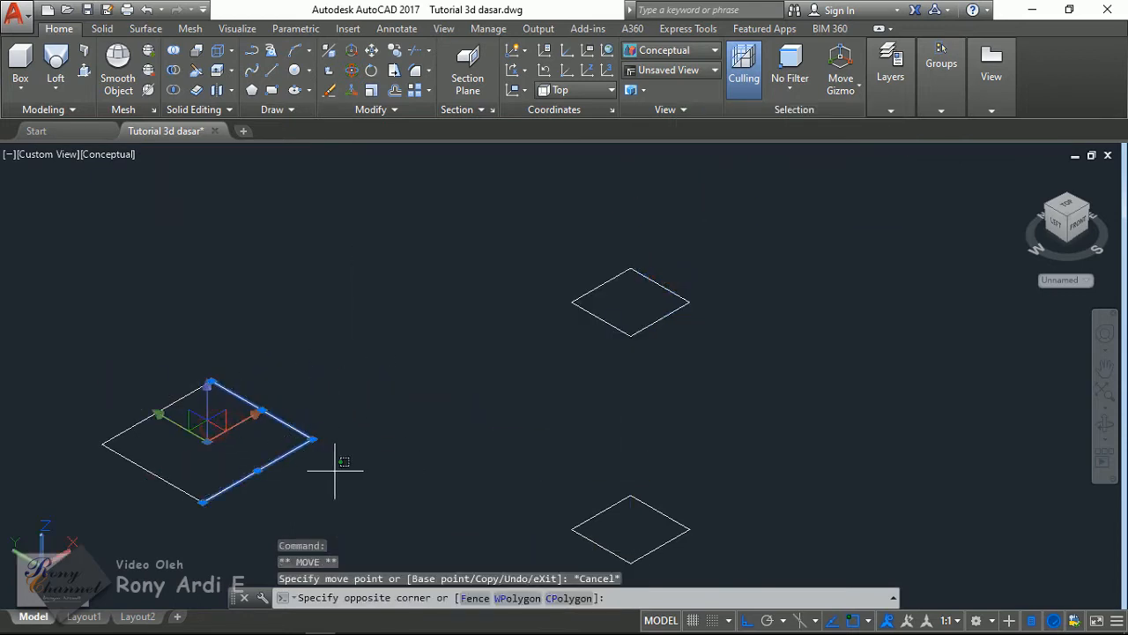
click(138, 383)
key(Escape)
- Join the four lines of the outline into a single polyline
scroll(357, 408, down, 2)
click(390, 471)
click(185, 368)
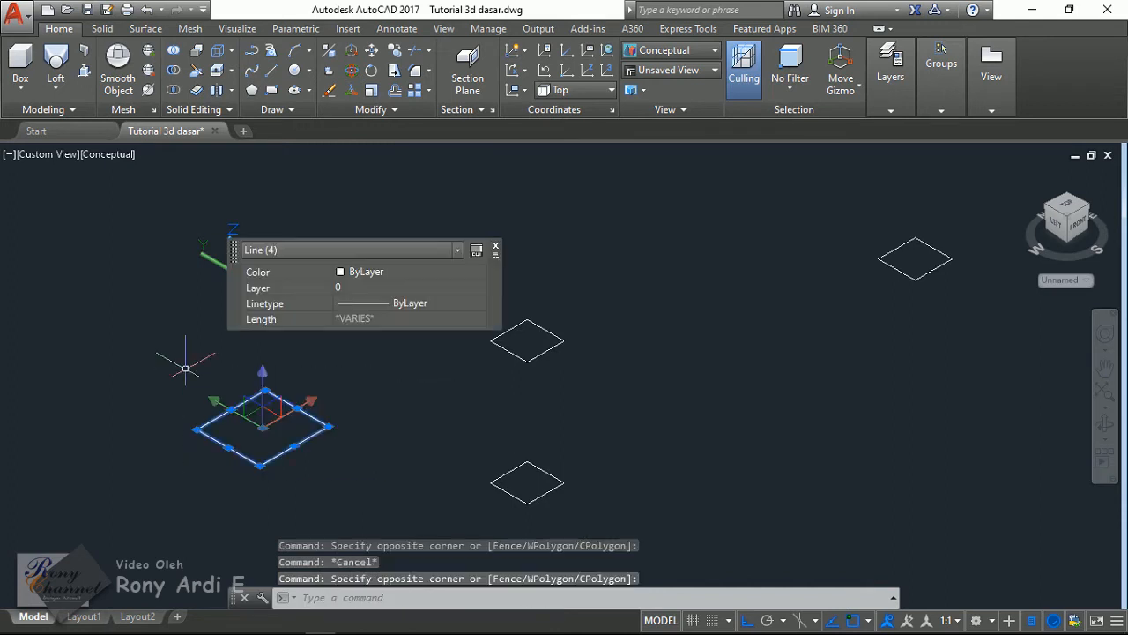
scroll(154, 433, up, 2)
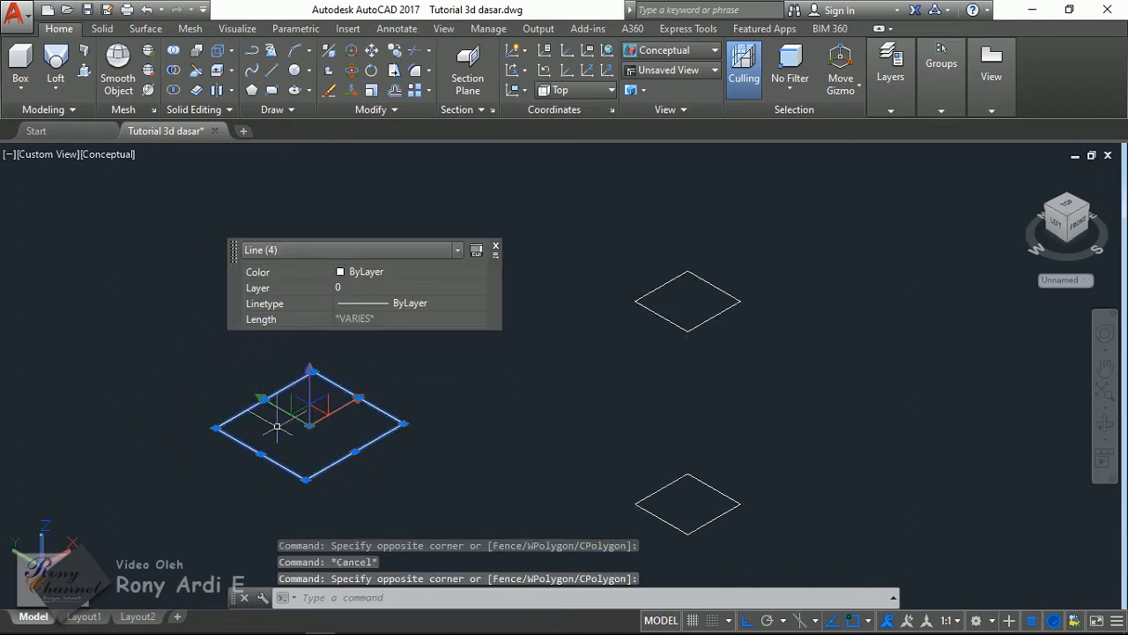
click(461, 459)
key(Return)
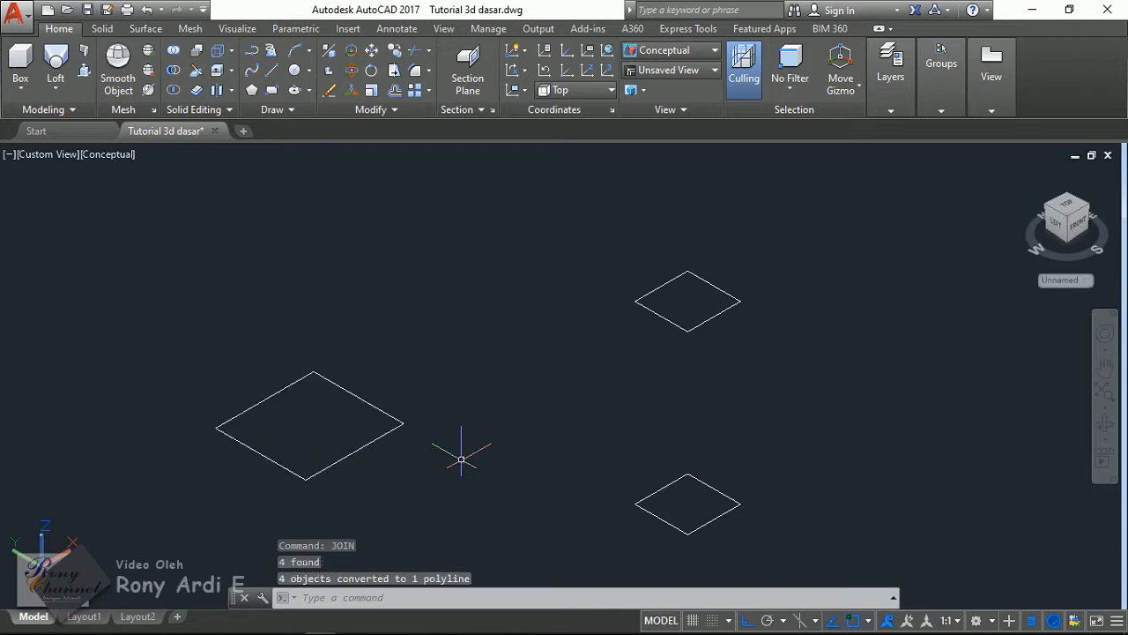
- Check the joined outline's object type and delete the outline
click(500, 460)
click(379, 414)
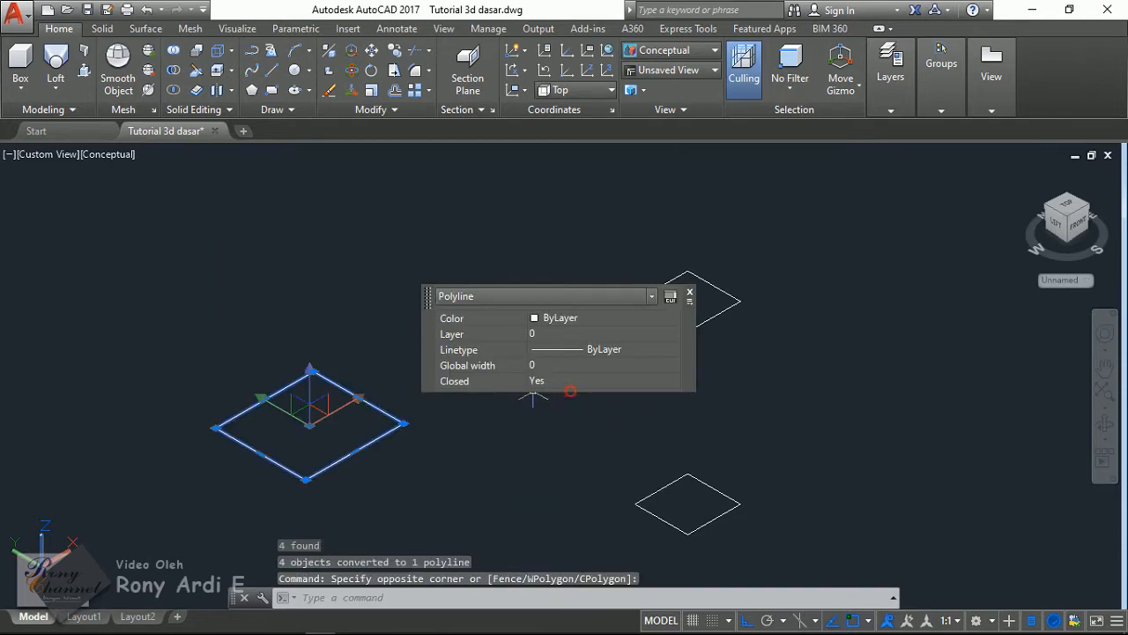
key(Escape)
scroll(441, 423, down, 2)
click(377, 418)
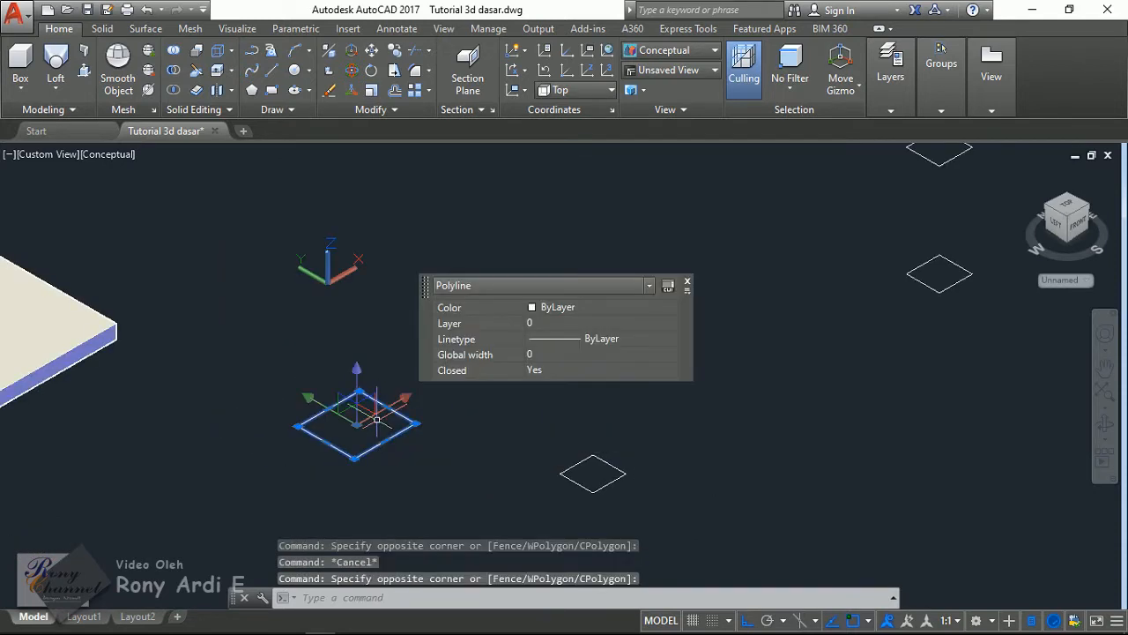
key(Delete)
scroll(579, 311, down, 1)
scroll(686, 236, down, 1)
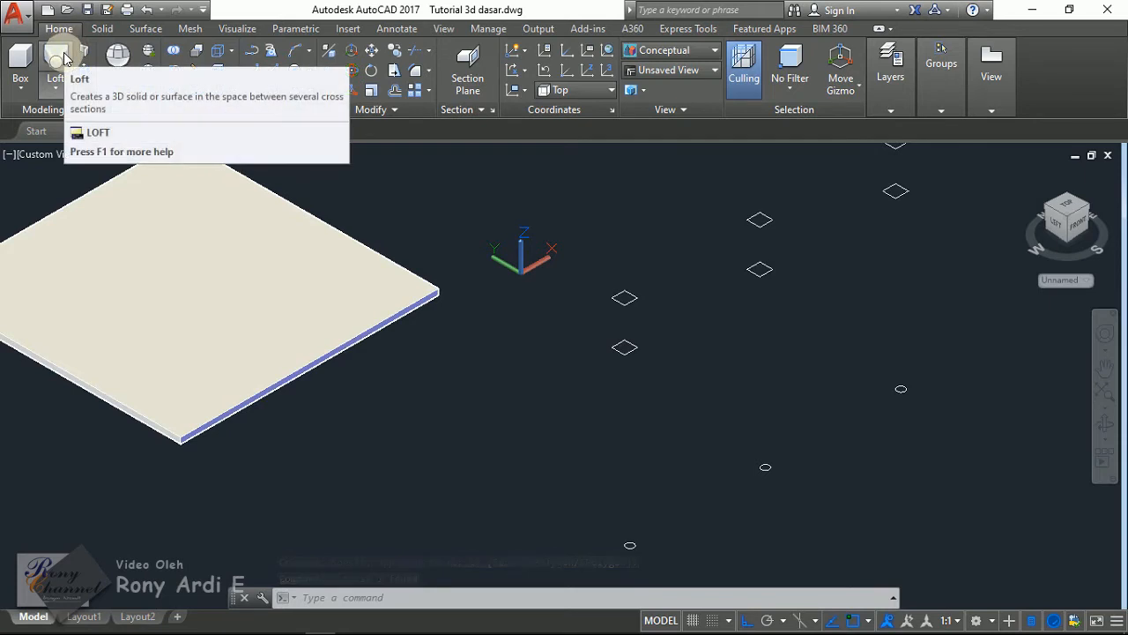
- Loft a solid through the nearest set's upper rectangle, lower rectangle and circle, using the Cross sections only option
click(52, 87)
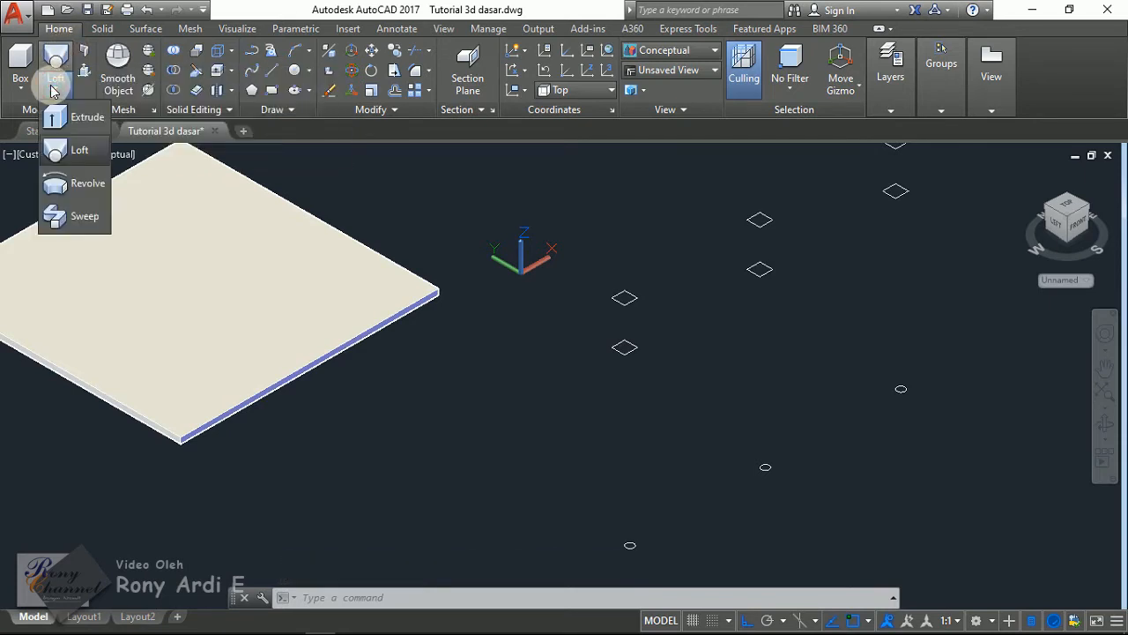
click(66, 118)
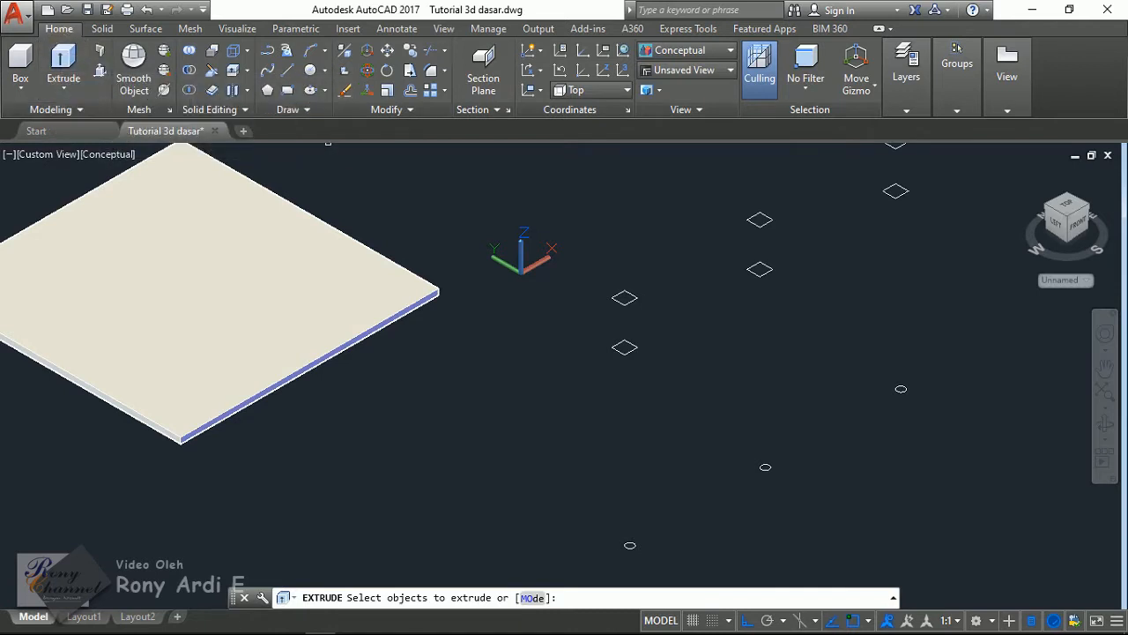
click(58, 89)
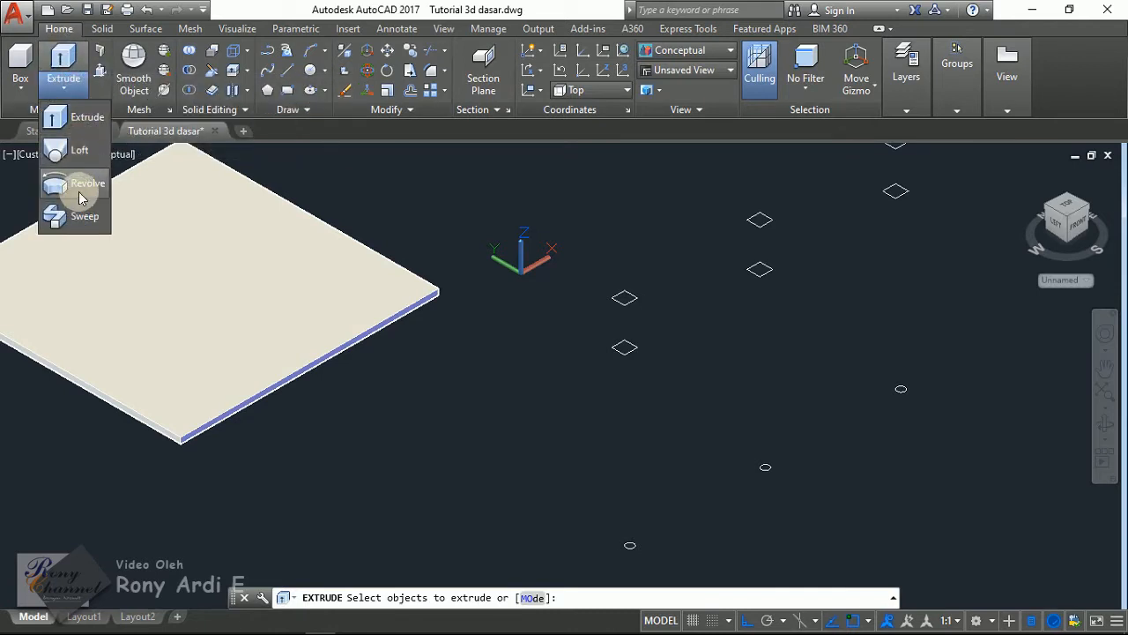
click(56, 151)
scroll(673, 335, up, 2)
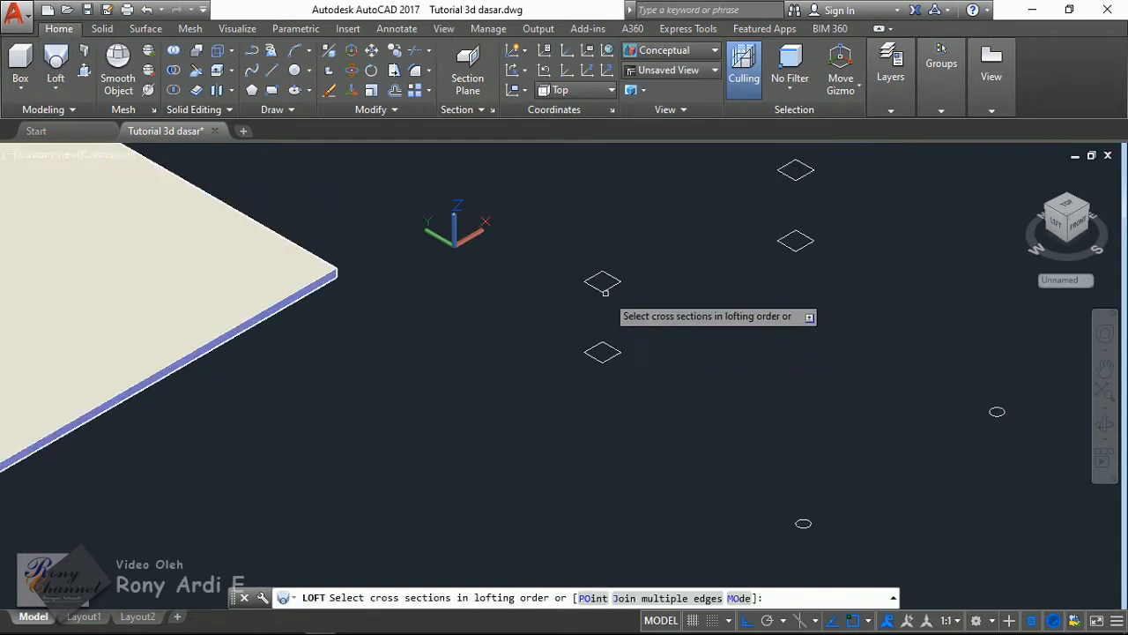
click(592, 280)
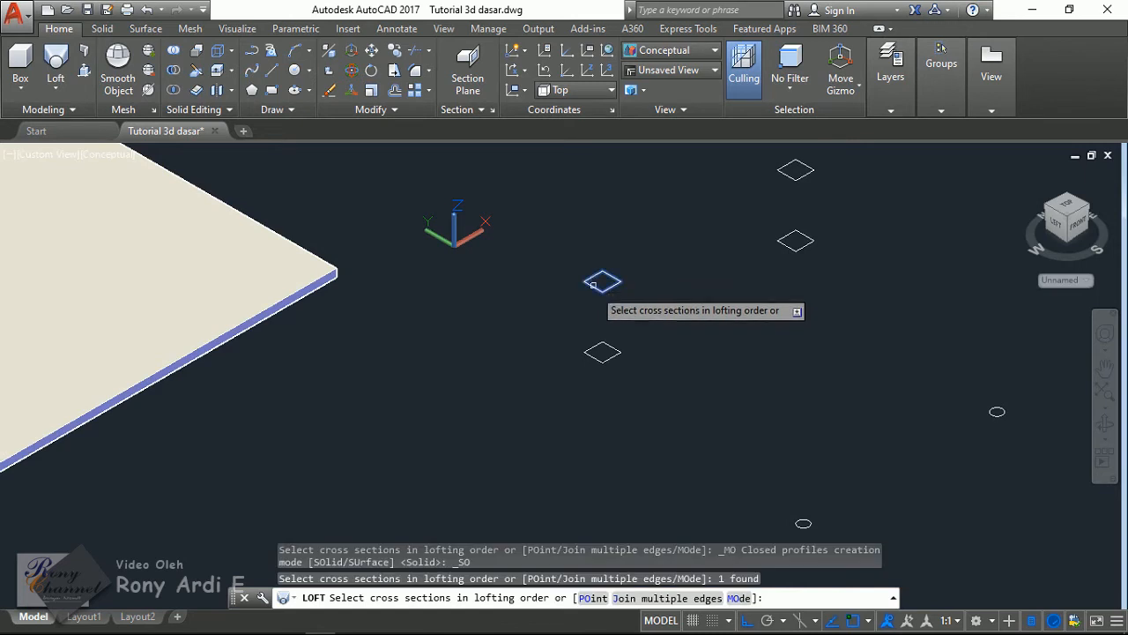
click(591, 349)
scroll(555, 247, down, 3)
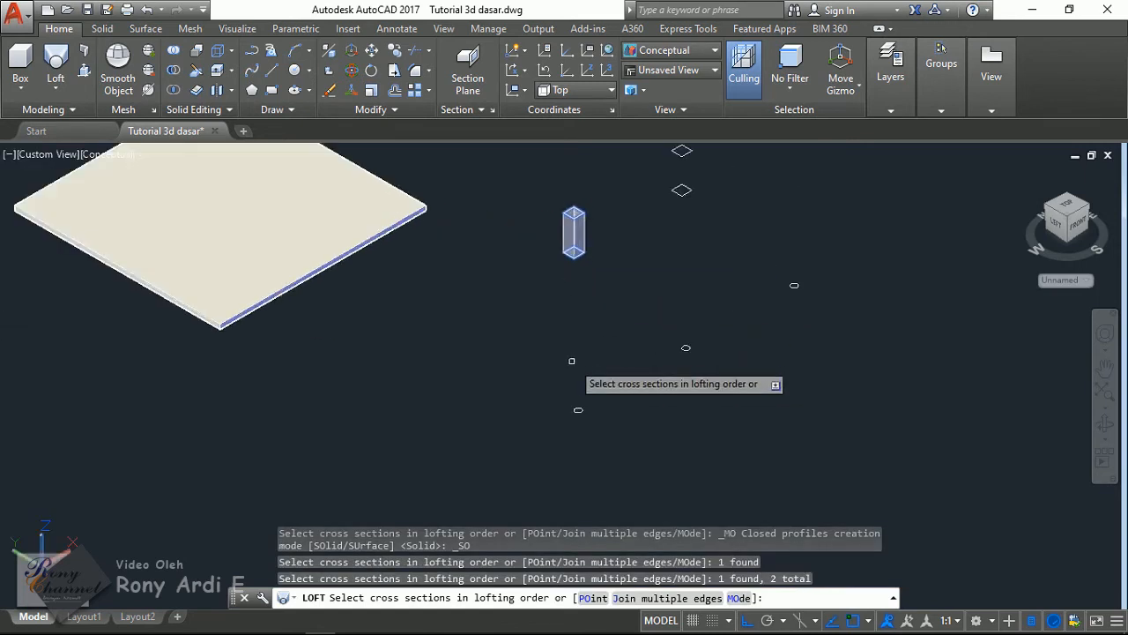
click(580, 408)
key(Return)
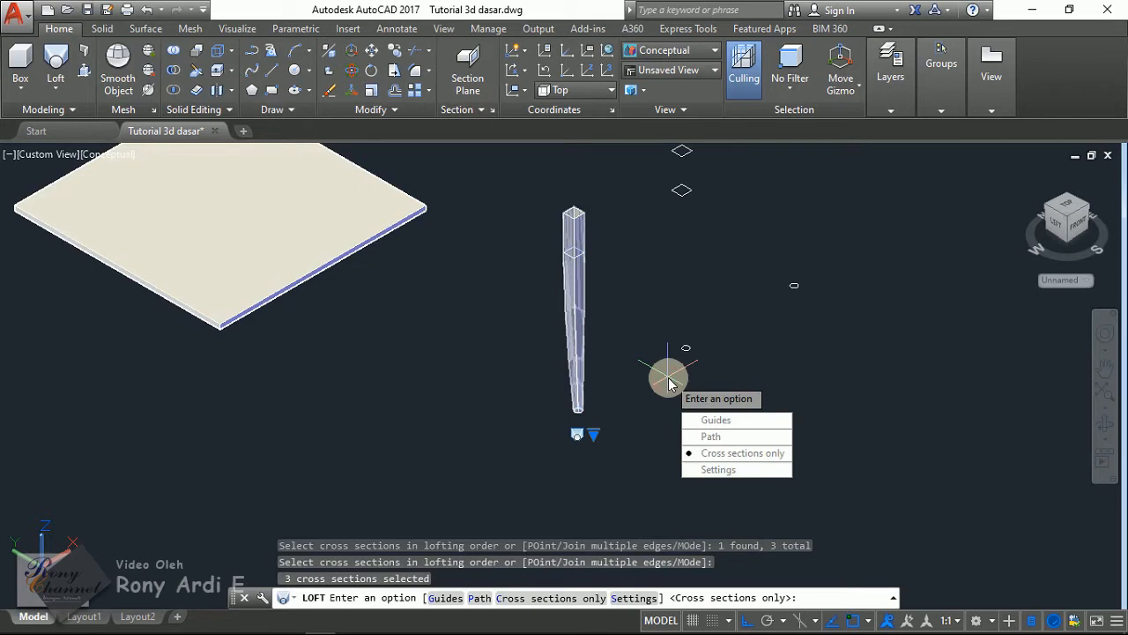
key(Return)
- Review the surface normals options available for the lofted solid
click(574, 257)
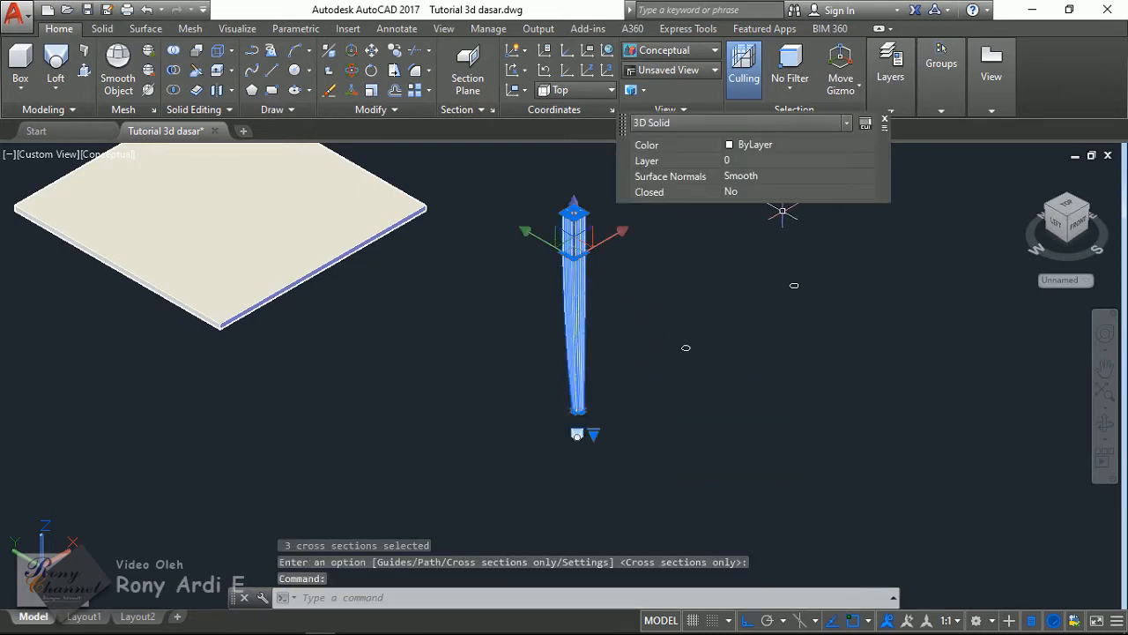
click(776, 177)
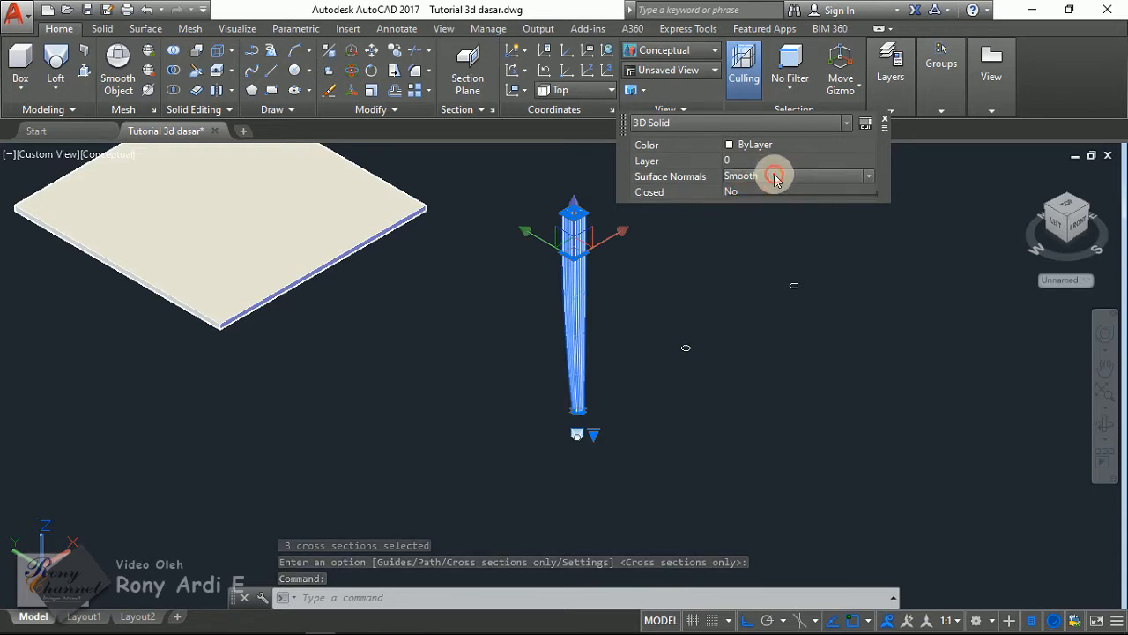
click(775, 178)
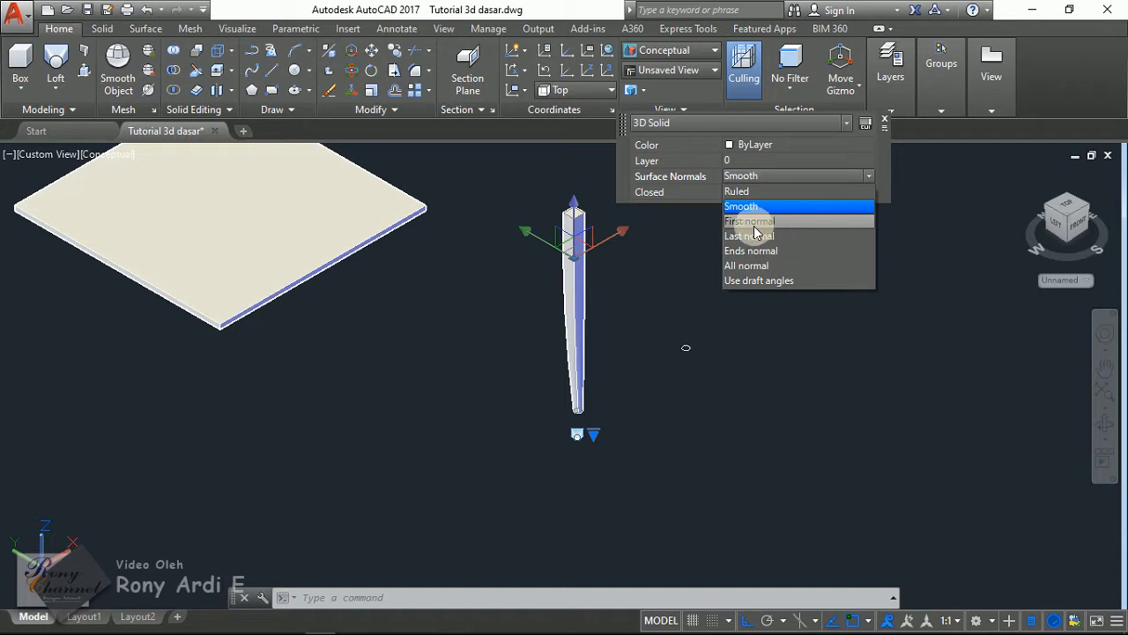
- Examine the lofted solid's shape along its height and look at its circular lower end from below
scroll(594, 250, up, 3)
scroll(607, 304, up, 3)
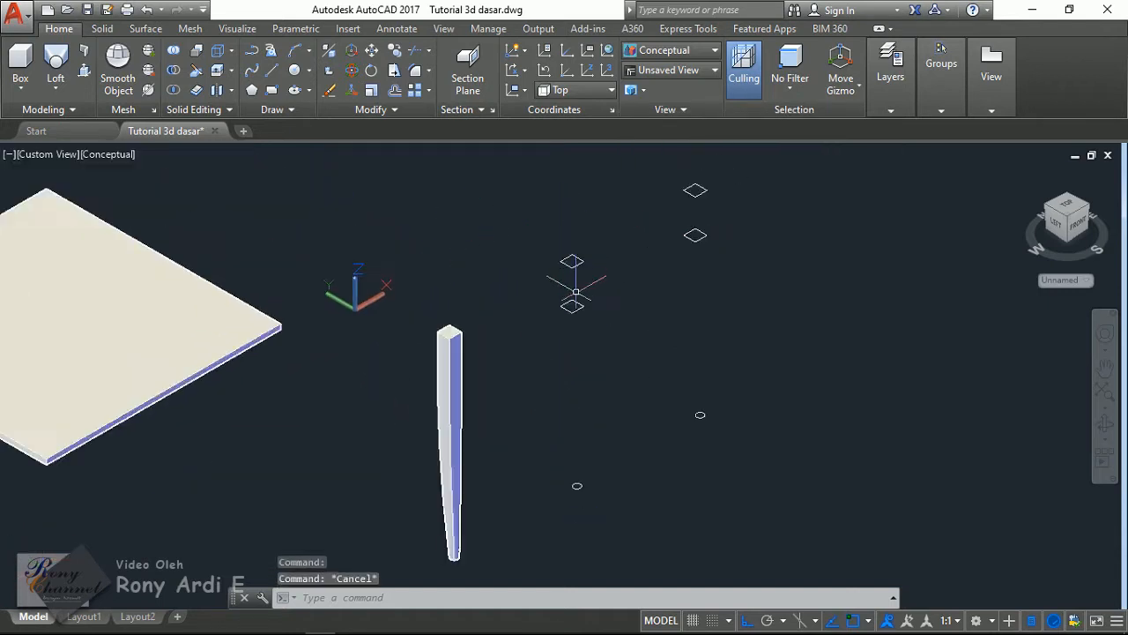
scroll(569, 315, down, 3)
scroll(544, 259, up, 5)
scroll(520, 374, down, 3)
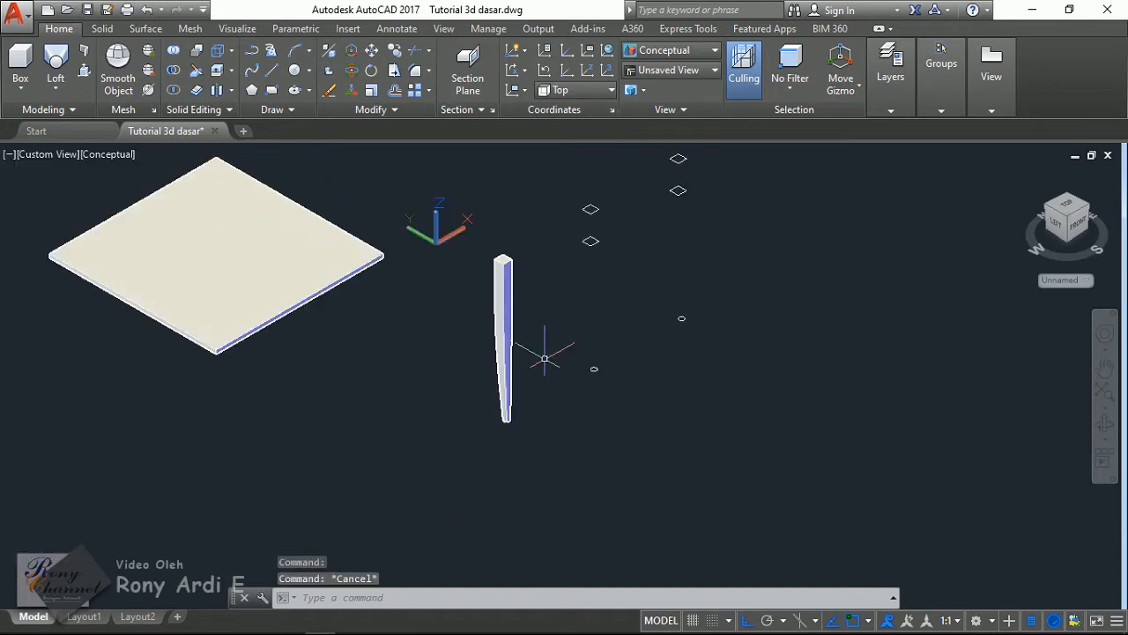
scroll(564, 256, up, 2)
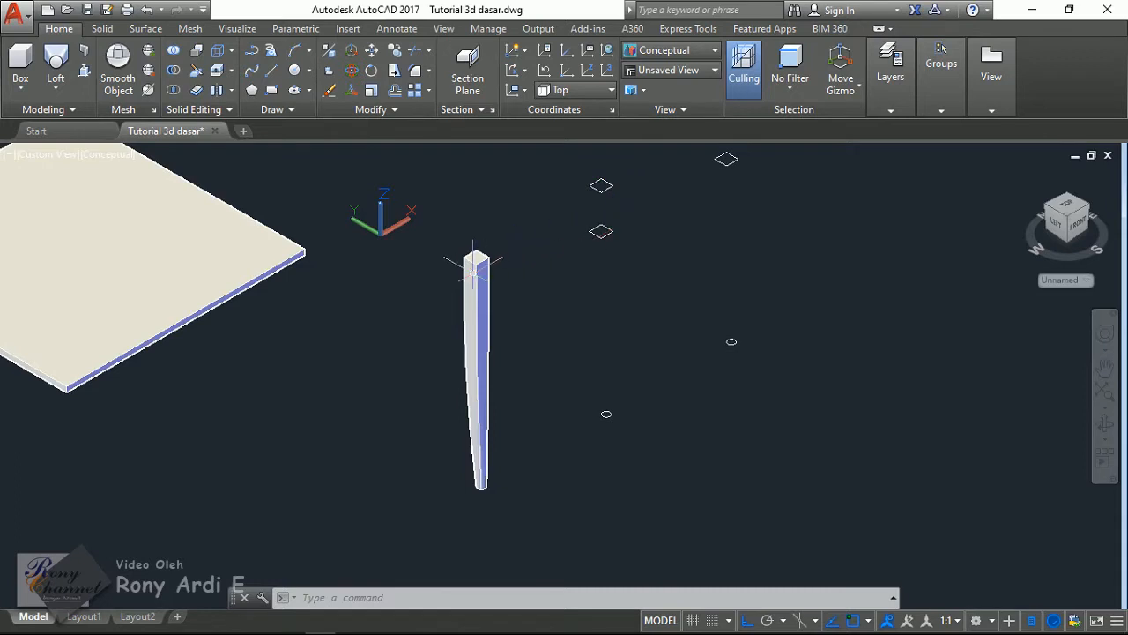
scroll(474, 265, up, 2)
scroll(467, 273, down, 3)
scroll(577, 260, up, 3)
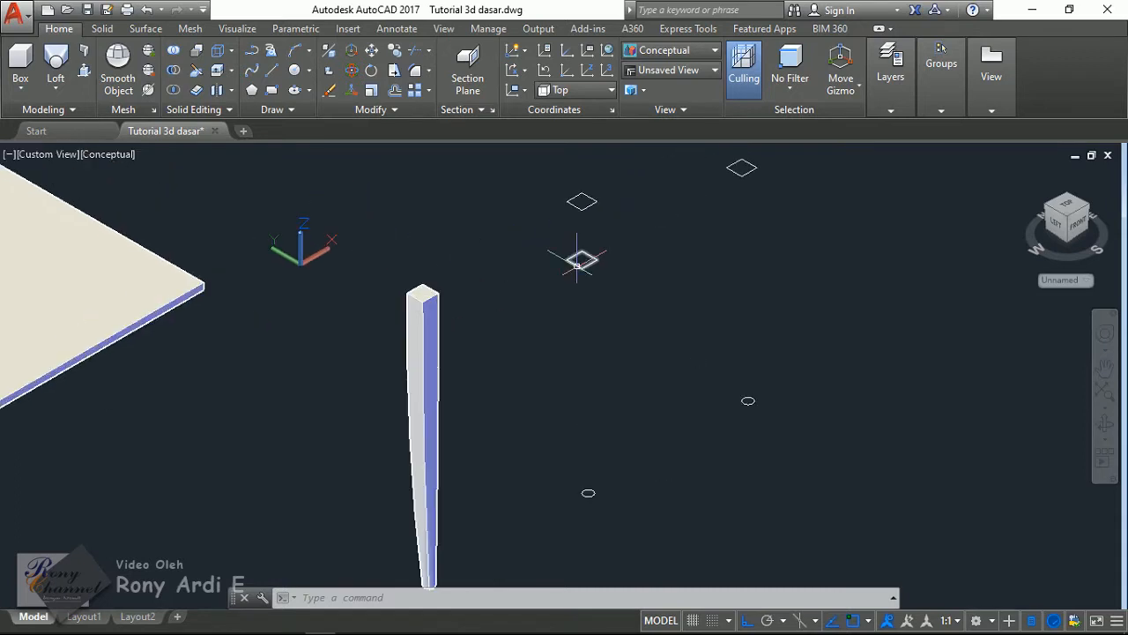
middle_drag(588, 491, 633, 367)
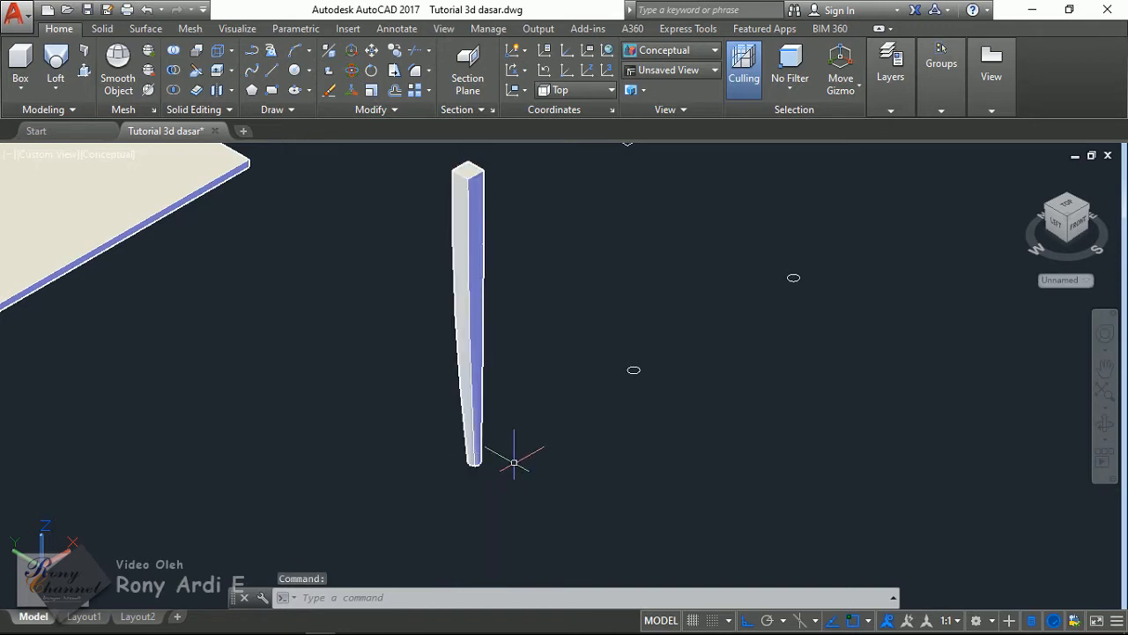
click(471, 427)
shift+middle_drag(500, 473, 490, 342)
key(Escape)
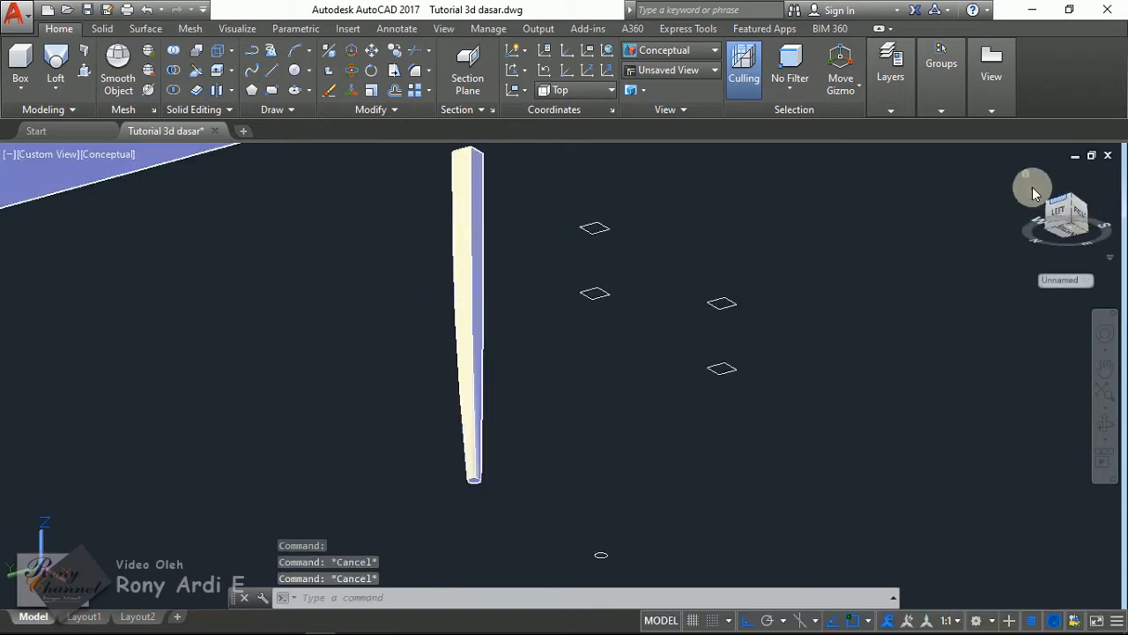
- Restore the SW Isometric view of the model
click(53, 154)
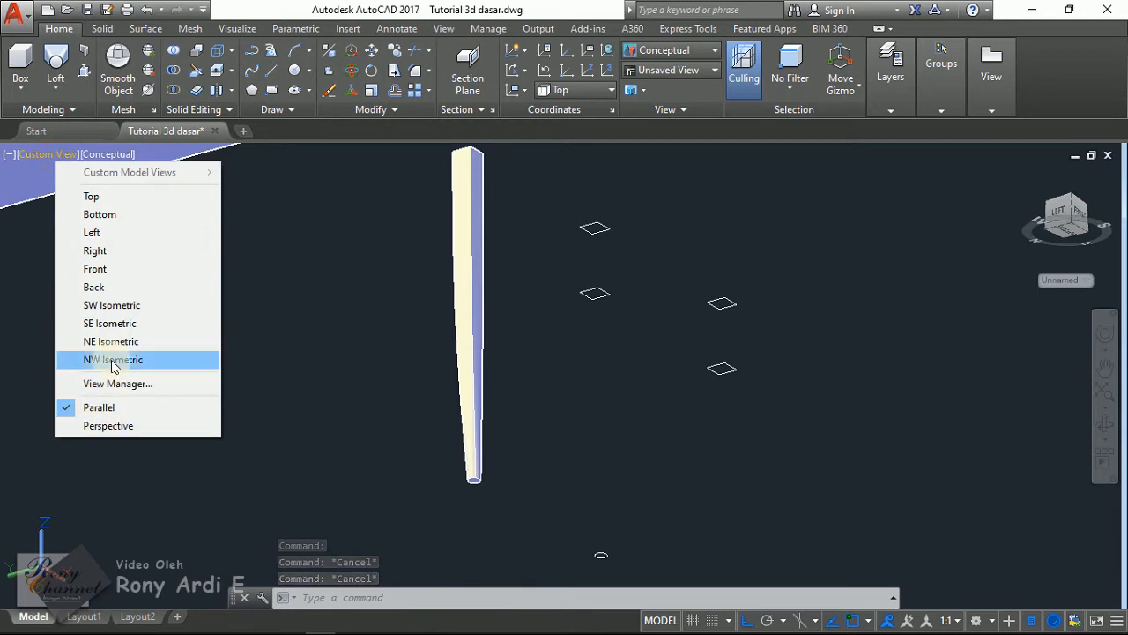
click(113, 305)
scroll(649, 407, up, 2)
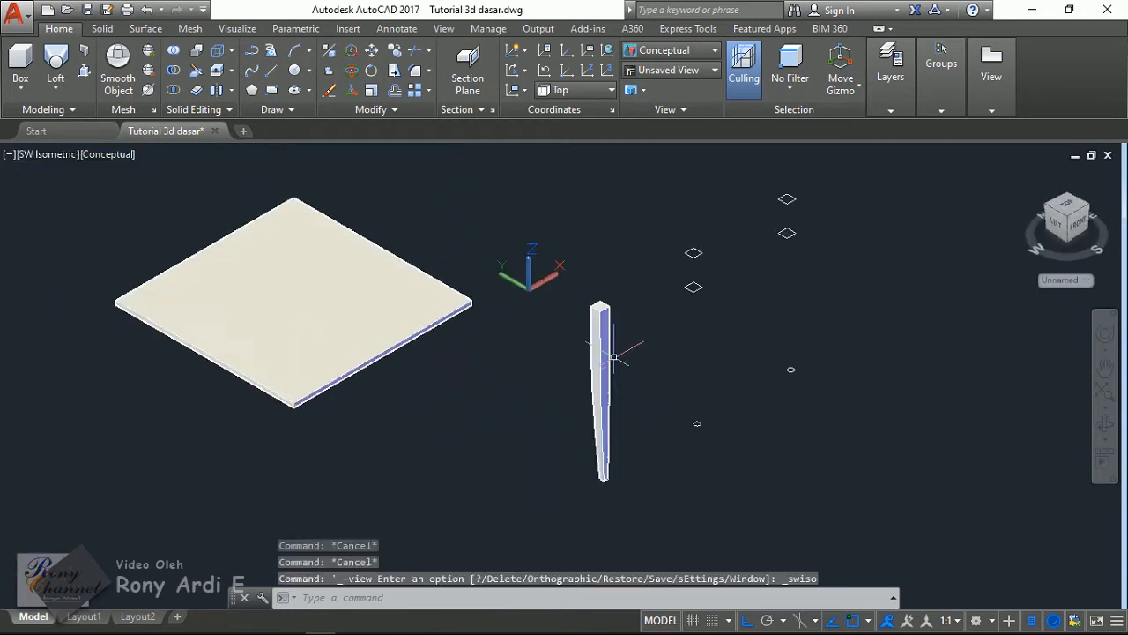
- Move the lofted solid's quick properties clear of it and choose Smooth for its surface normals
middle_drag(649, 410, 583, 350)
scroll(542, 337, up, 2)
click(495, 328)
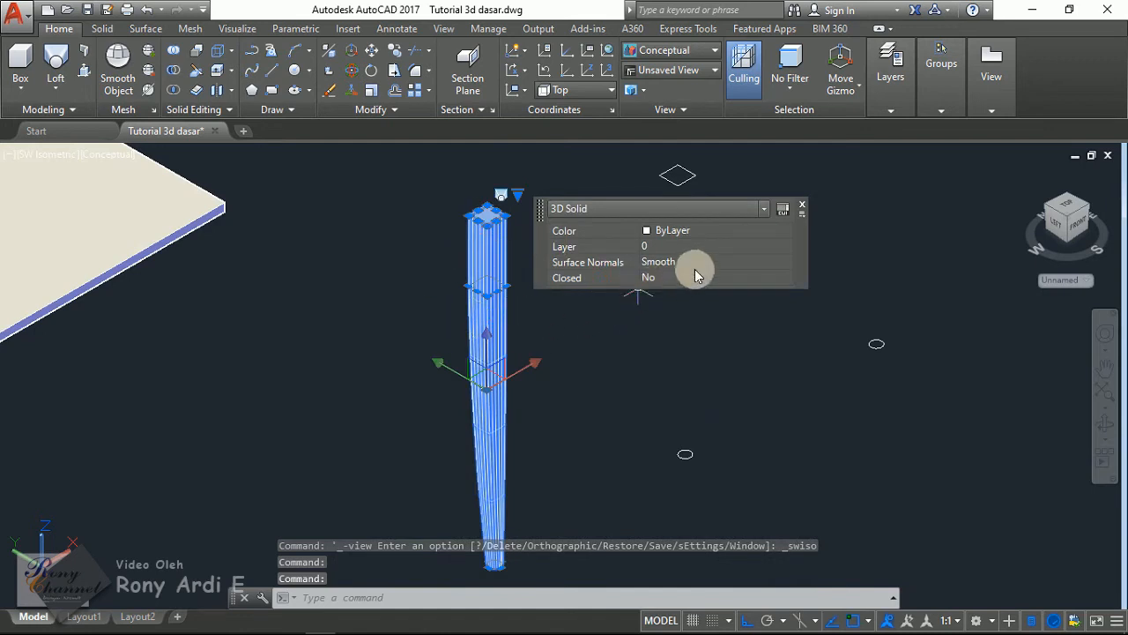
drag(540, 214, 665, 217)
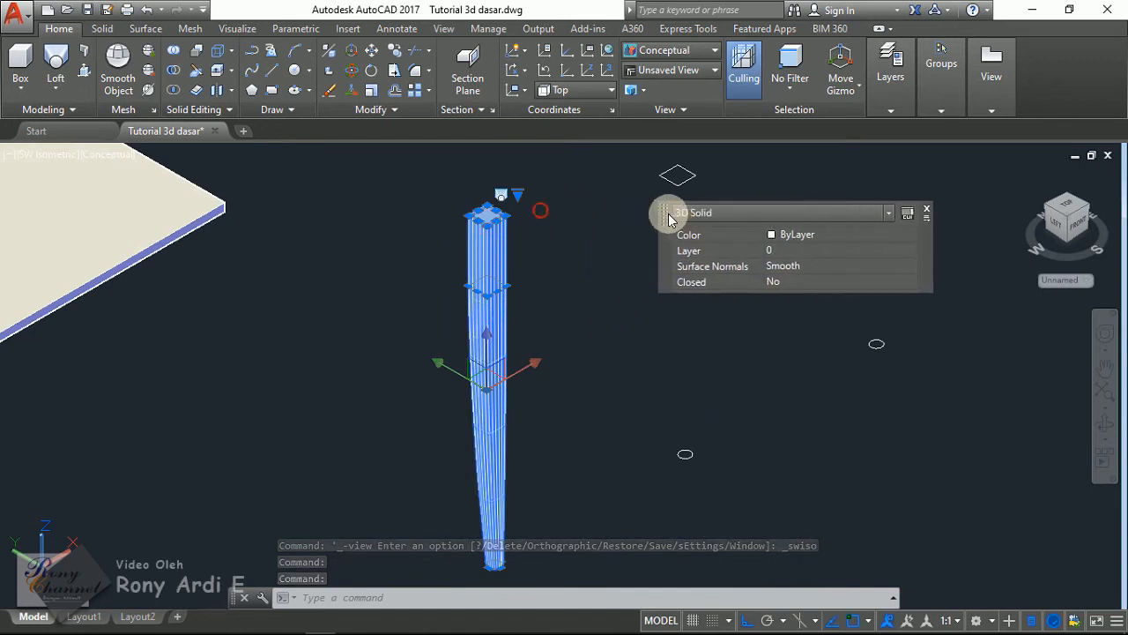
click(826, 266)
click(827, 266)
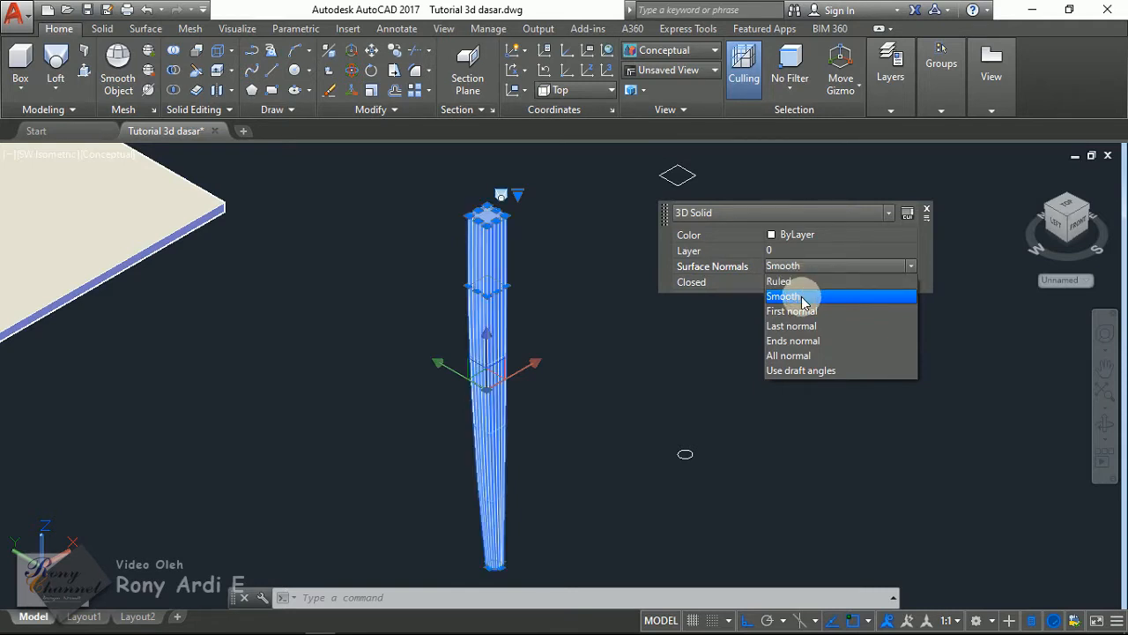
click(803, 302)
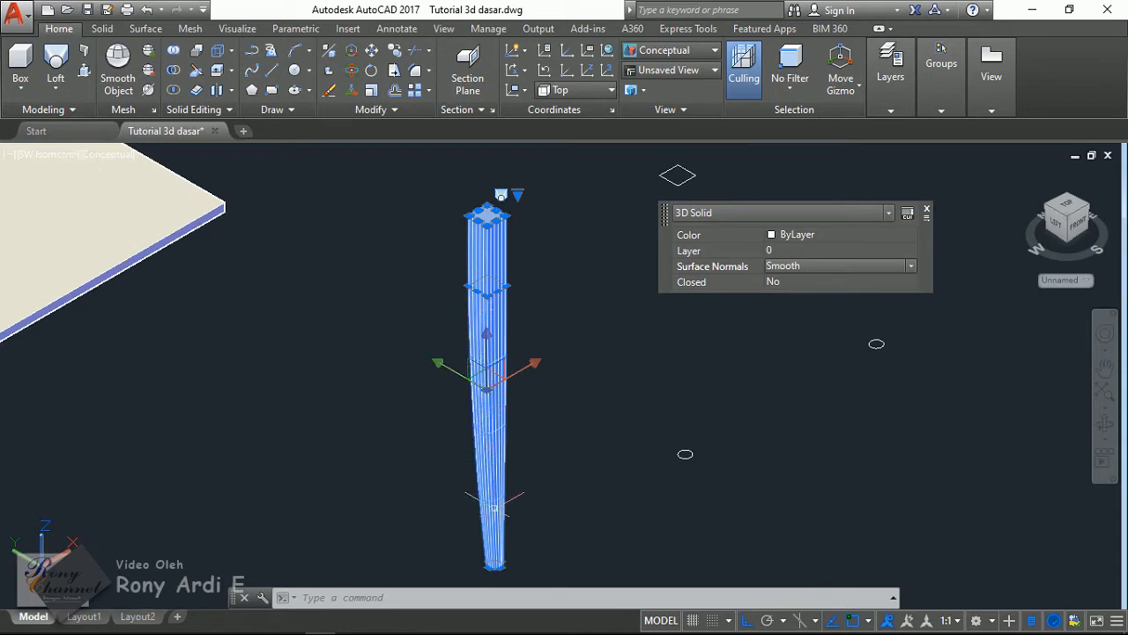
- Try First normal, Last normal, Ends normal and All normal in turn as the lofted solid's surface normals
click(862, 266)
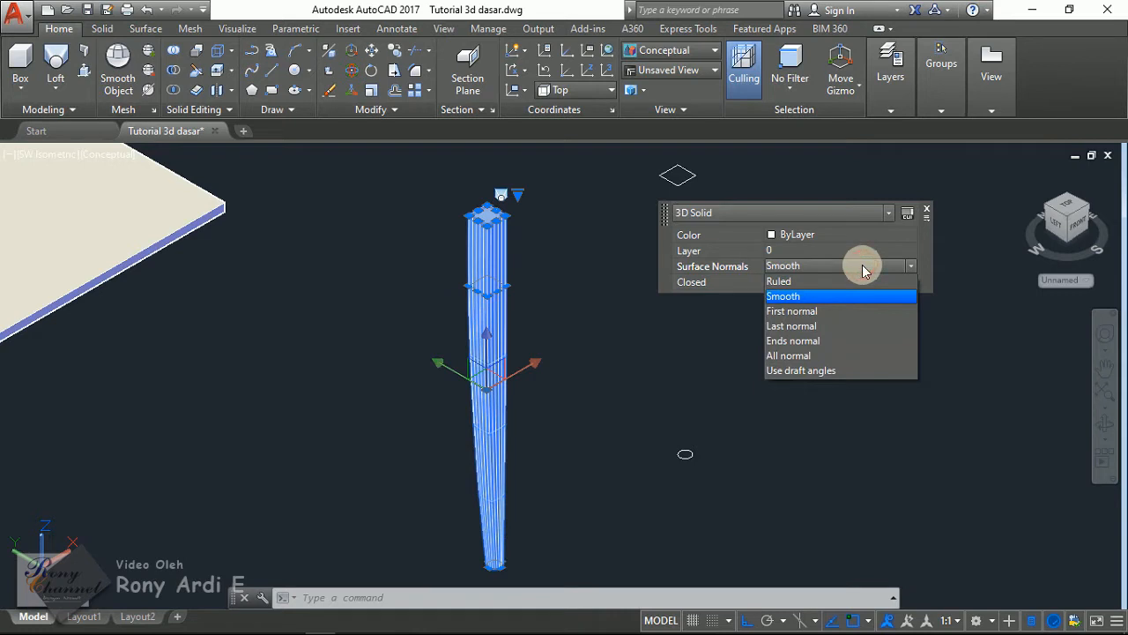
click(838, 311)
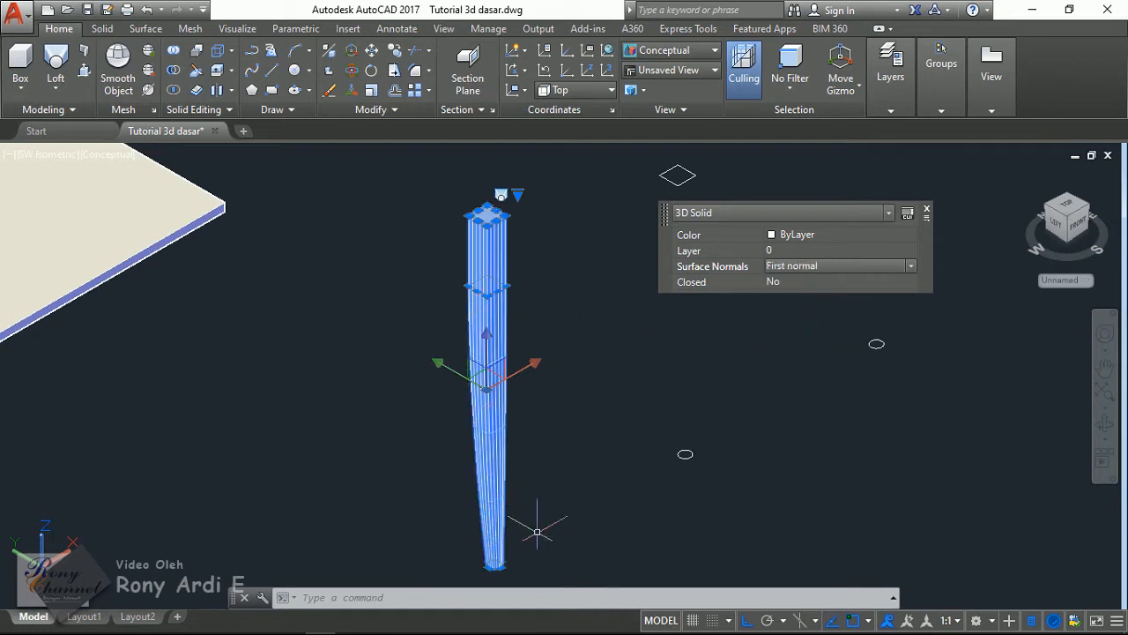
click(873, 266)
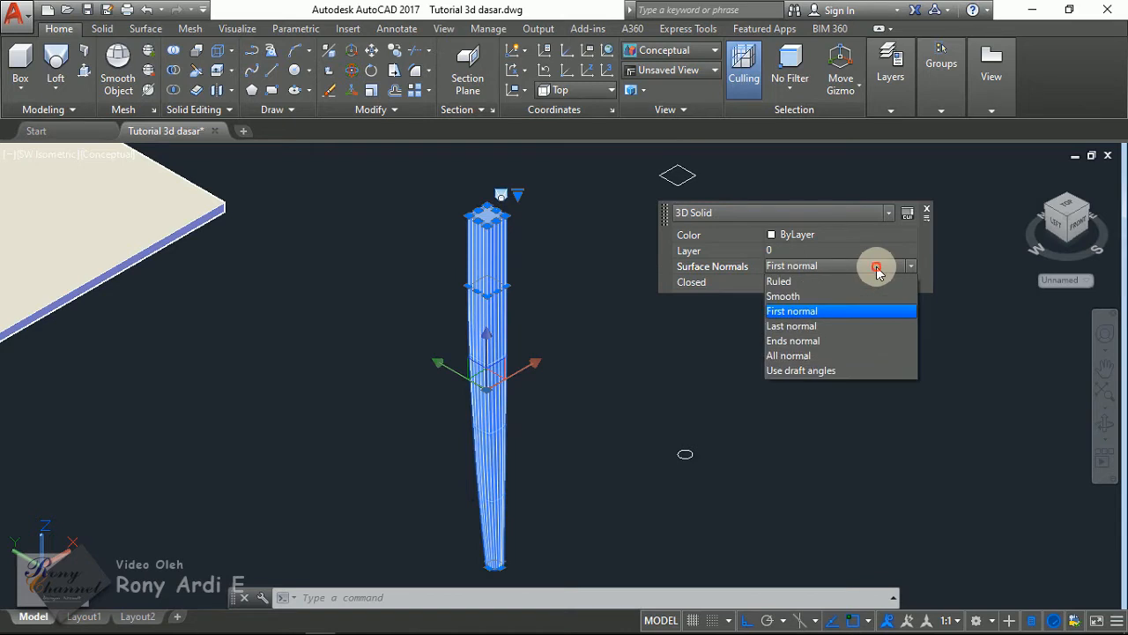
click(847, 326)
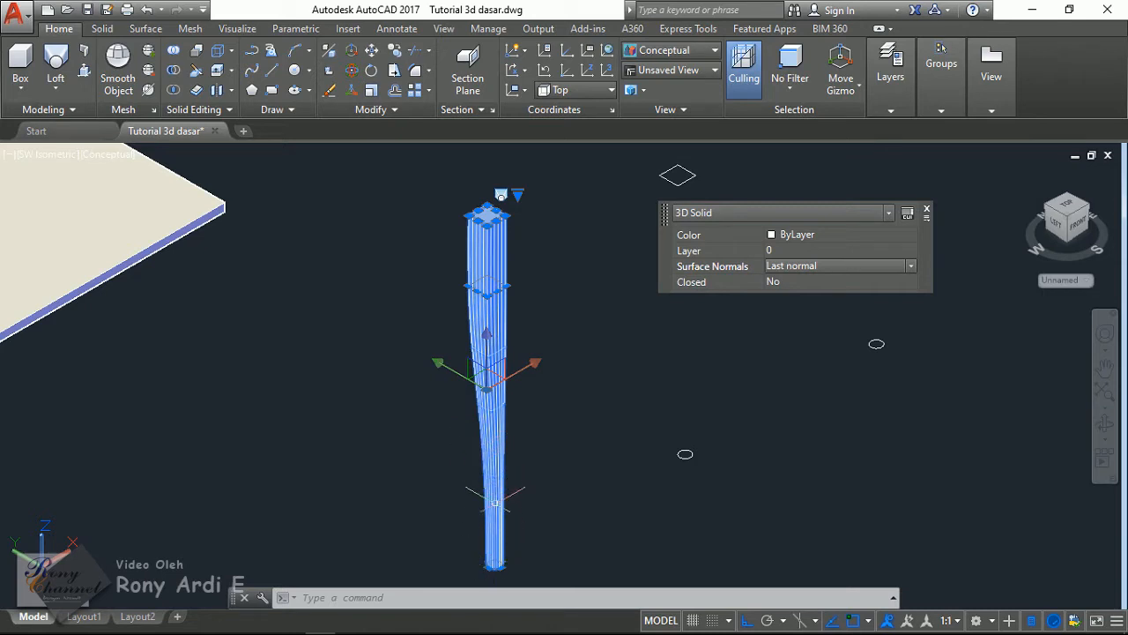
click(855, 262)
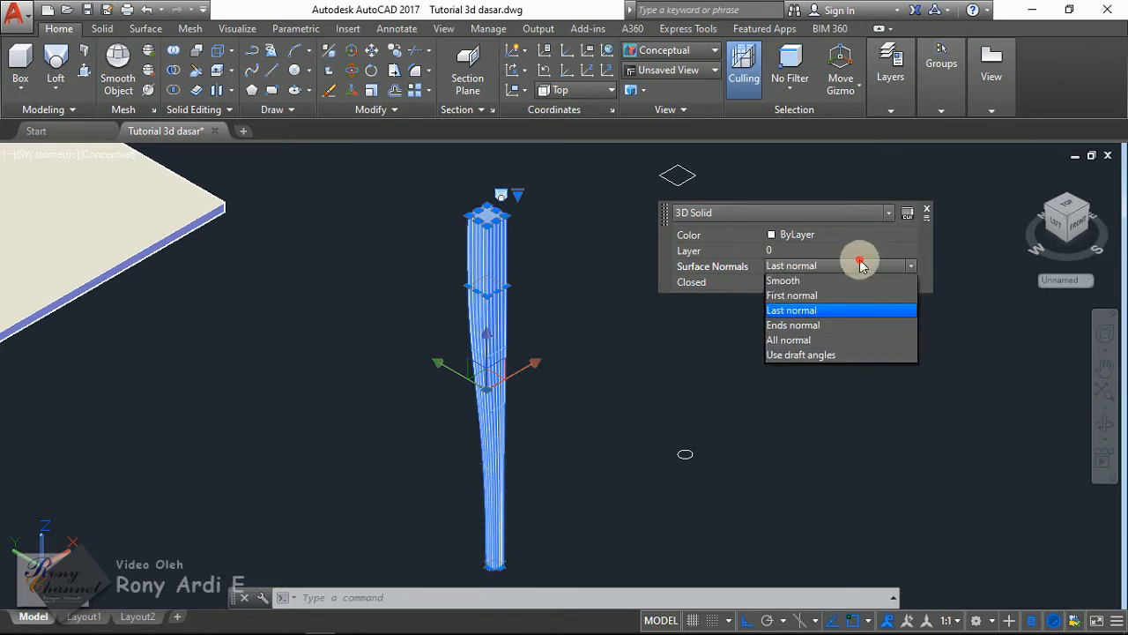
click(849, 342)
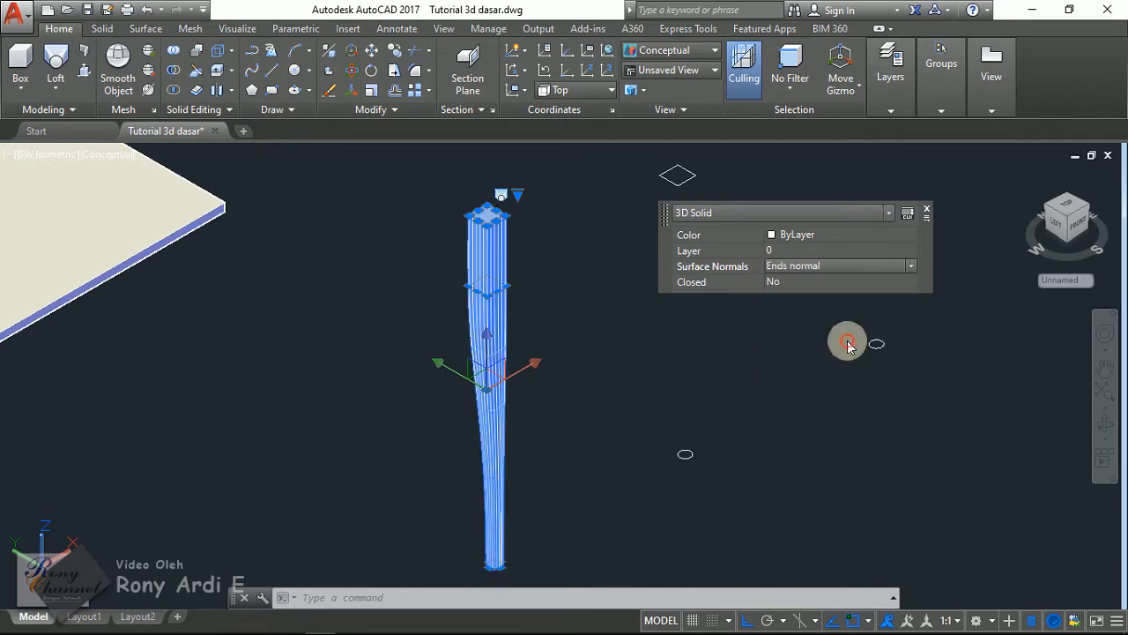
click(831, 265)
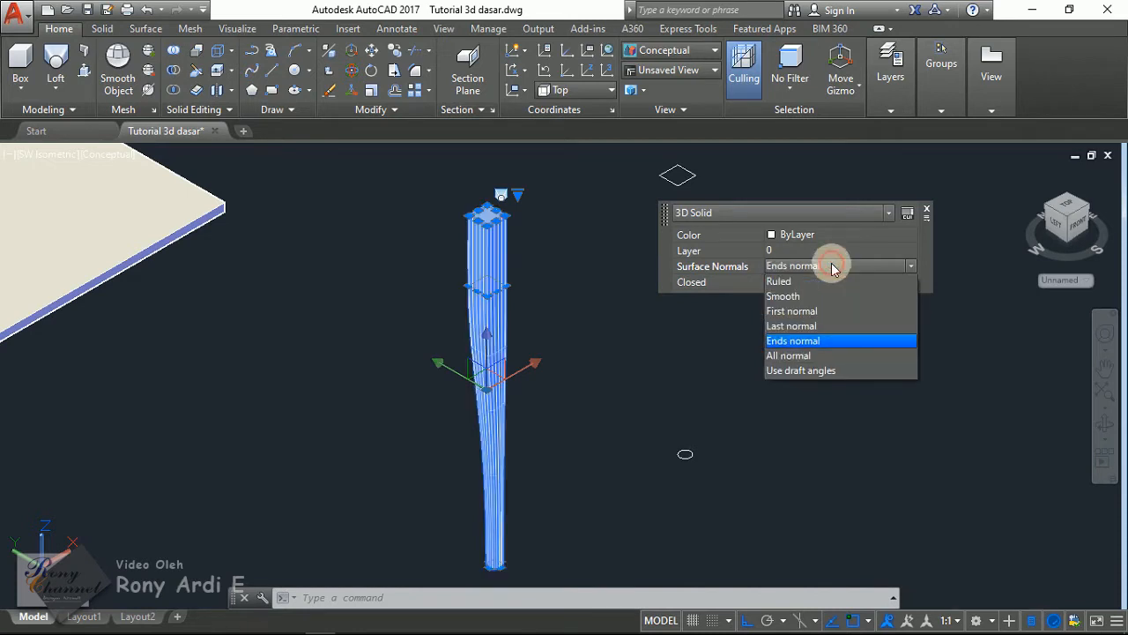
click(830, 355)
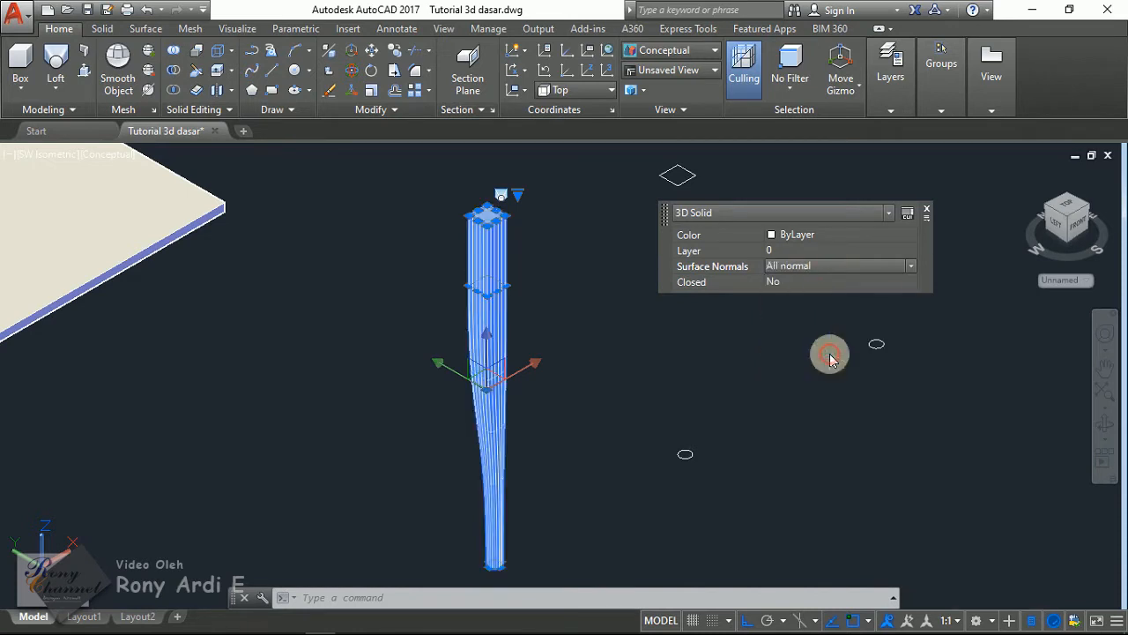
- Set the lofted solid's surface normals to Last normal and check the setting by reselecting the solid
click(832, 264)
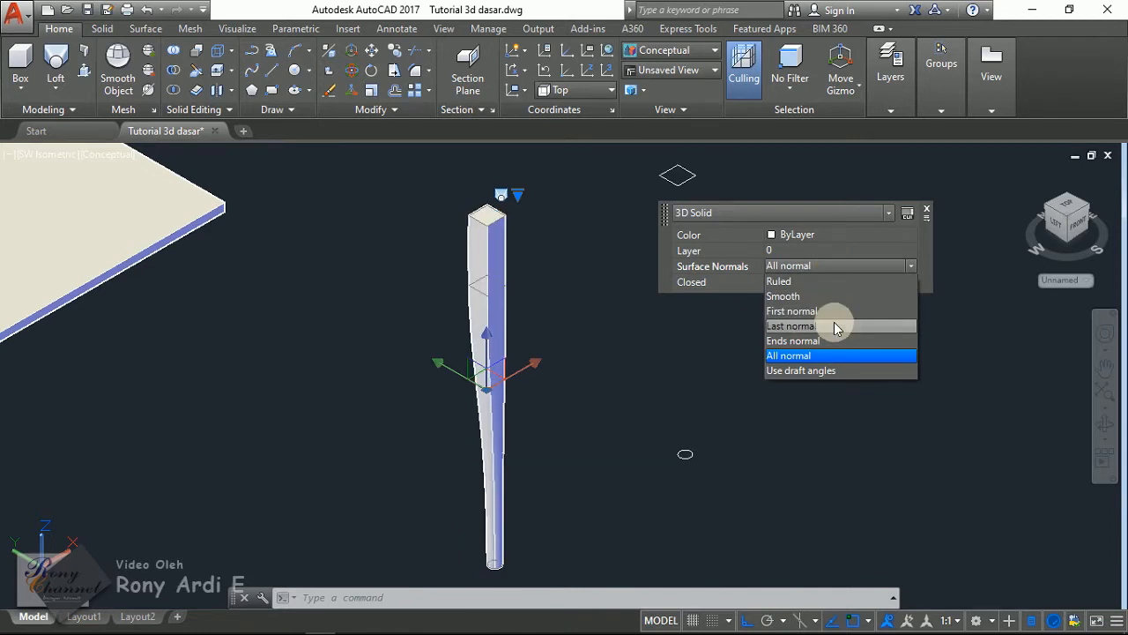
click(836, 326)
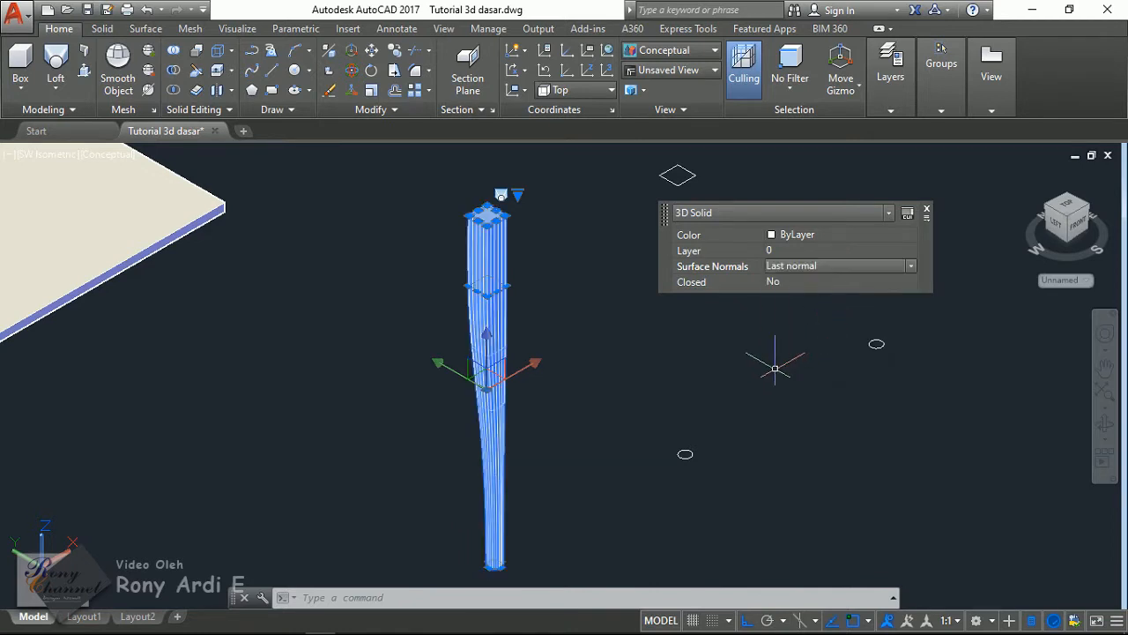
key(Escape)
click(501, 278)
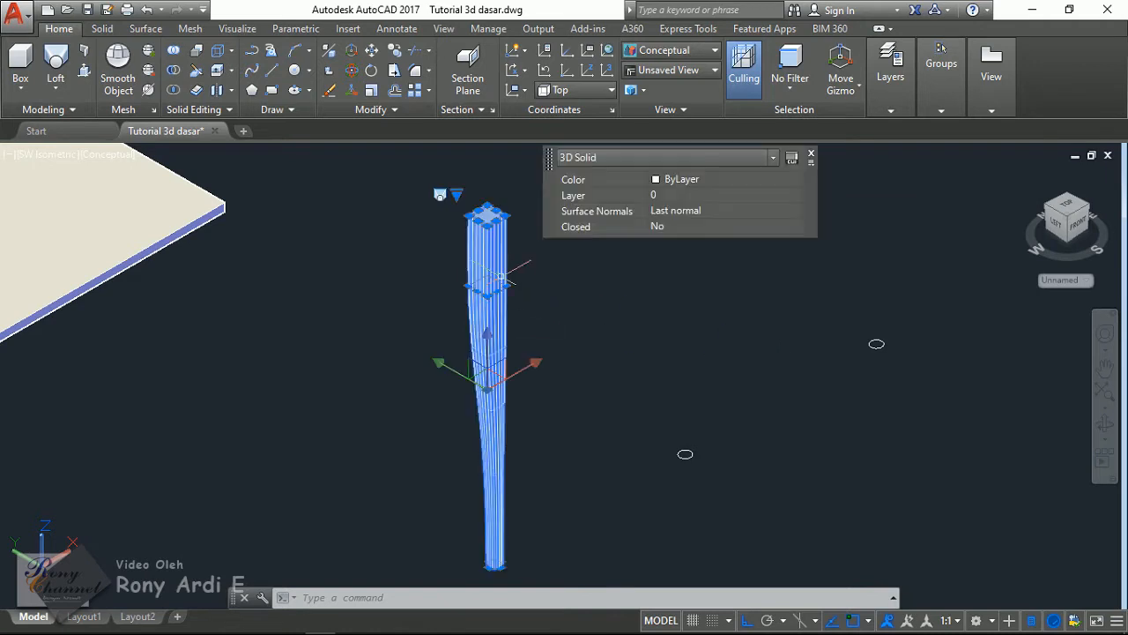
key(Escape)
scroll(735, 335, down, 2)
scroll(706, 332, up, 1)
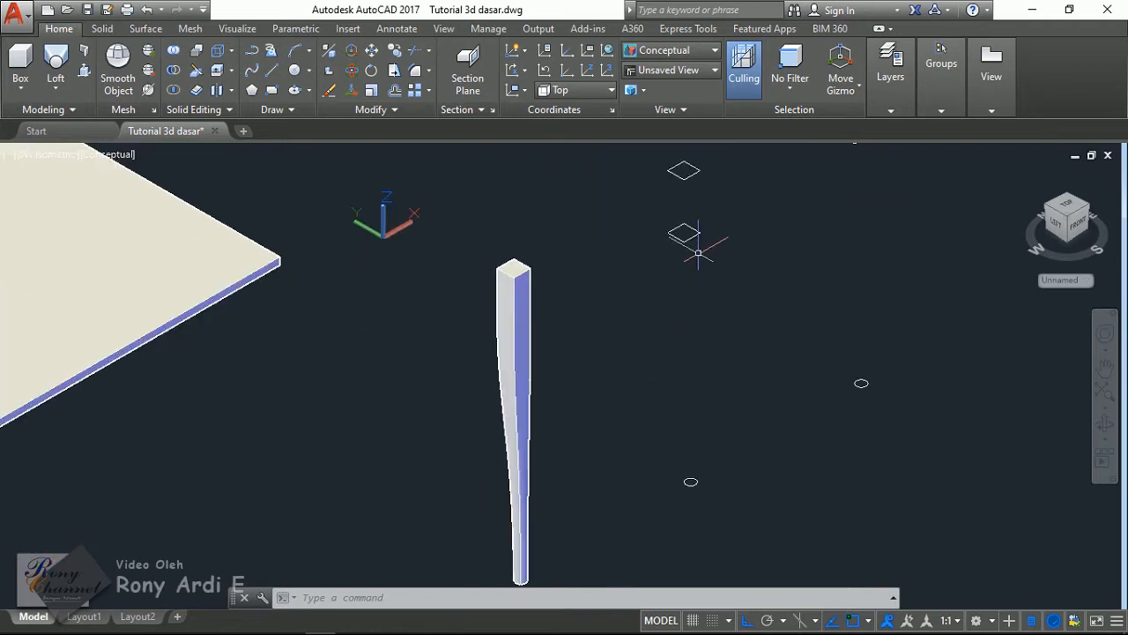
scroll(700, 252, down, 2)
scroll(701, 268, up, 1)
middle_drag(693, 159, 652, 209)
scroll(647, 209, up, 1)
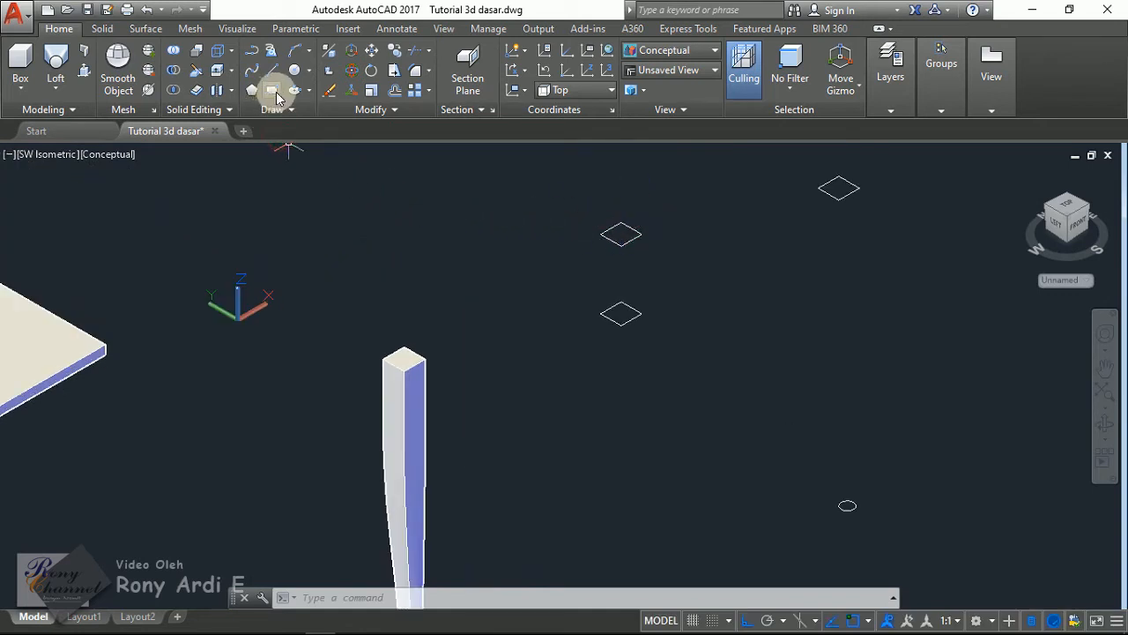
- Convert the two rectangles and the circle of the second profile set into regions
click(620, 234)
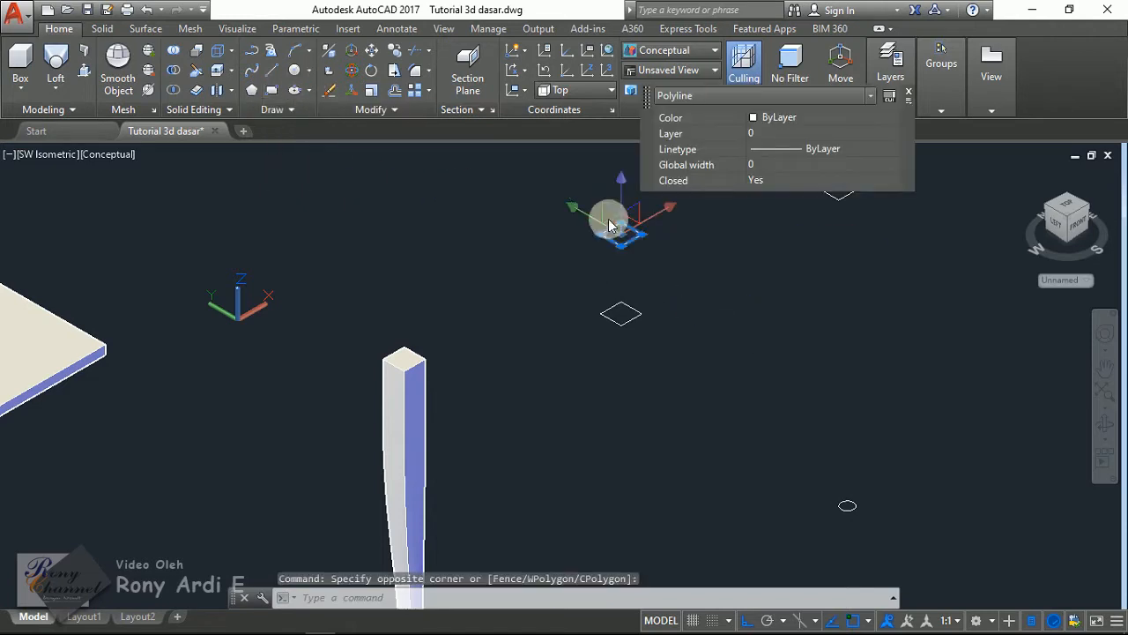
key(Escape)
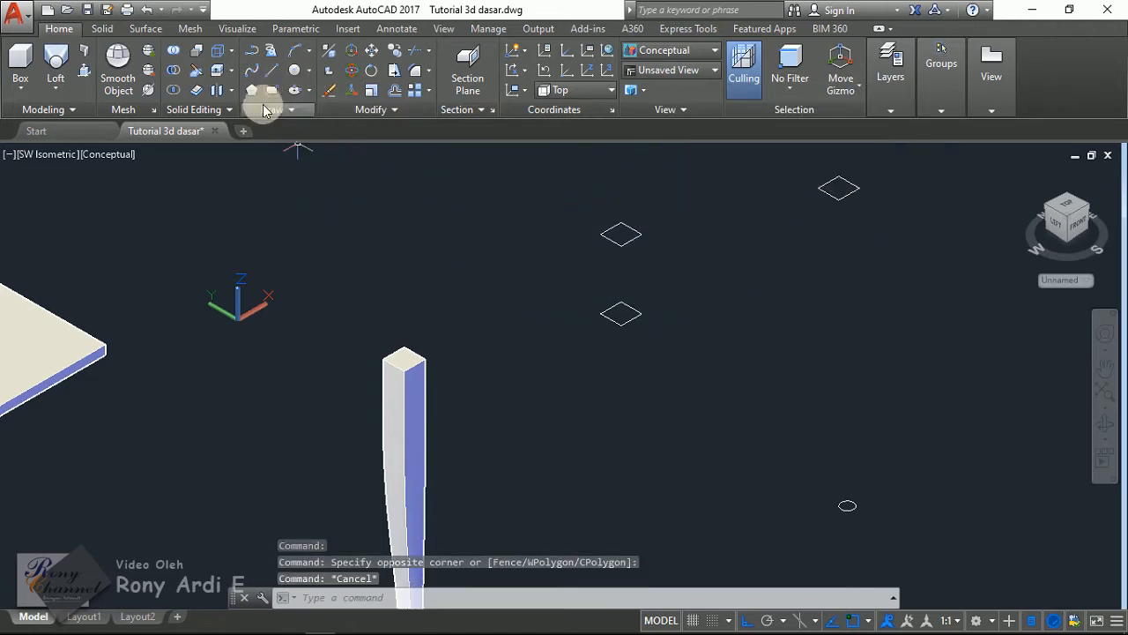
click(263, 108)
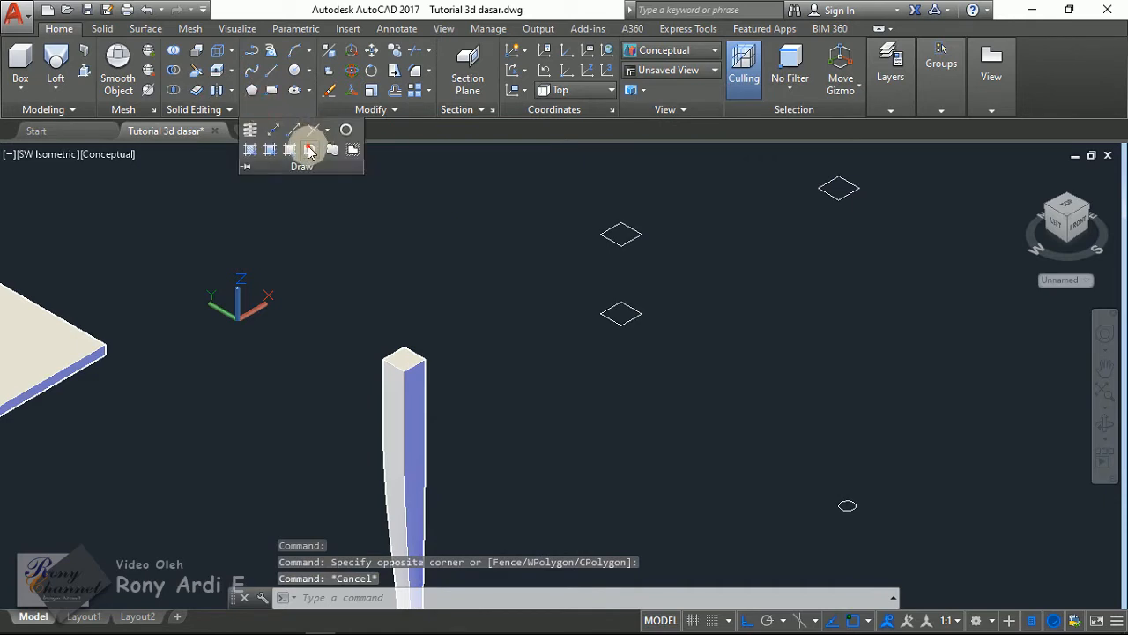
click(309, 151)
click(667, 254)
click(576, 189)
scroll(577, 191, down, 2)
click(632, 308)
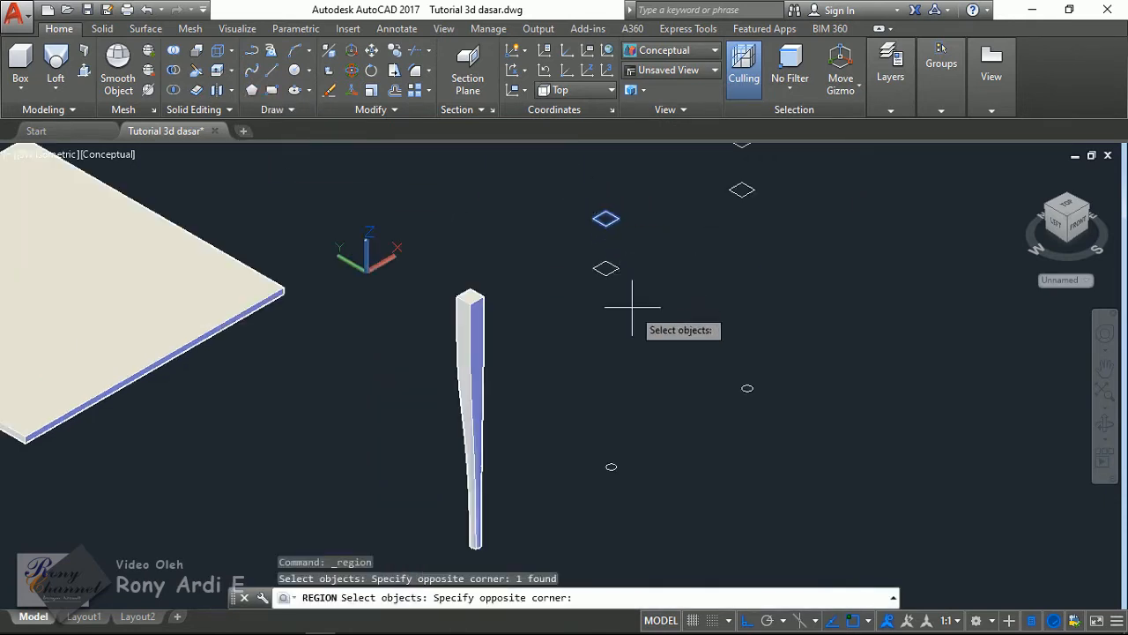
click(584, 256)
click(646, 509)
click(589, 436)
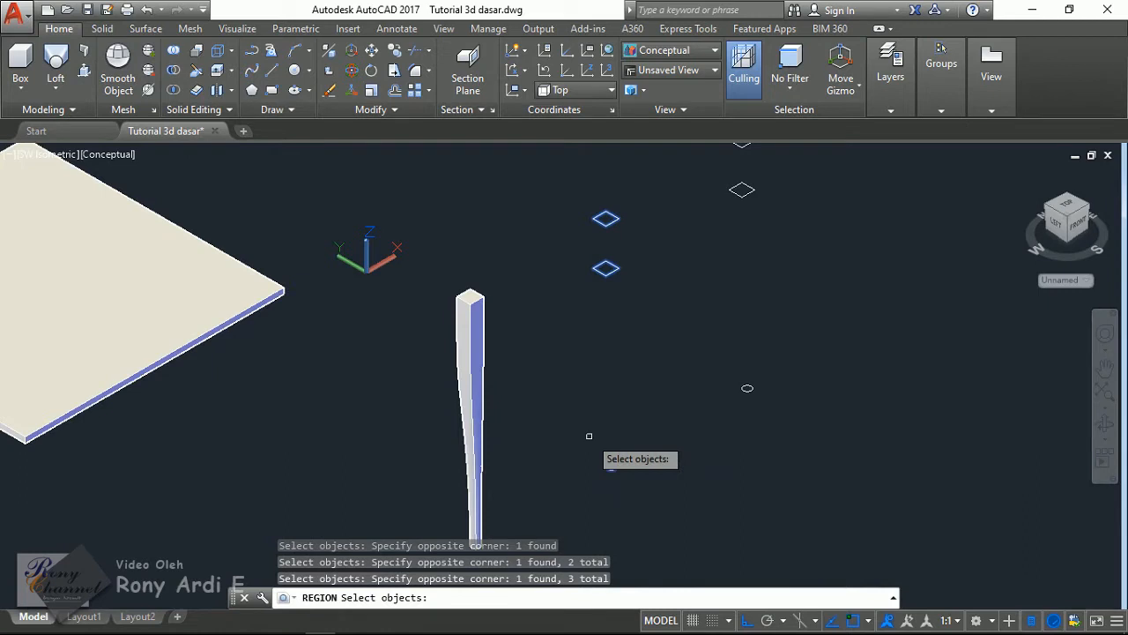
key(Return)
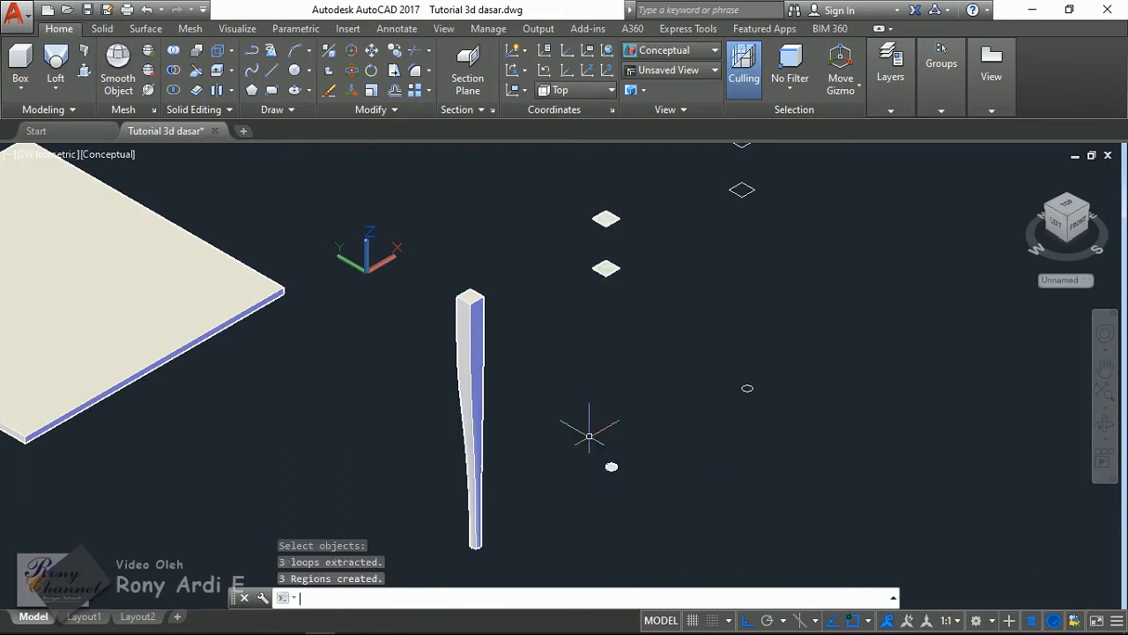
- Loft the second set's three regions in order from the upper rectangle to the lower rectangle to the circle, using cross sections only
click(56, 67)
click(605, 219)
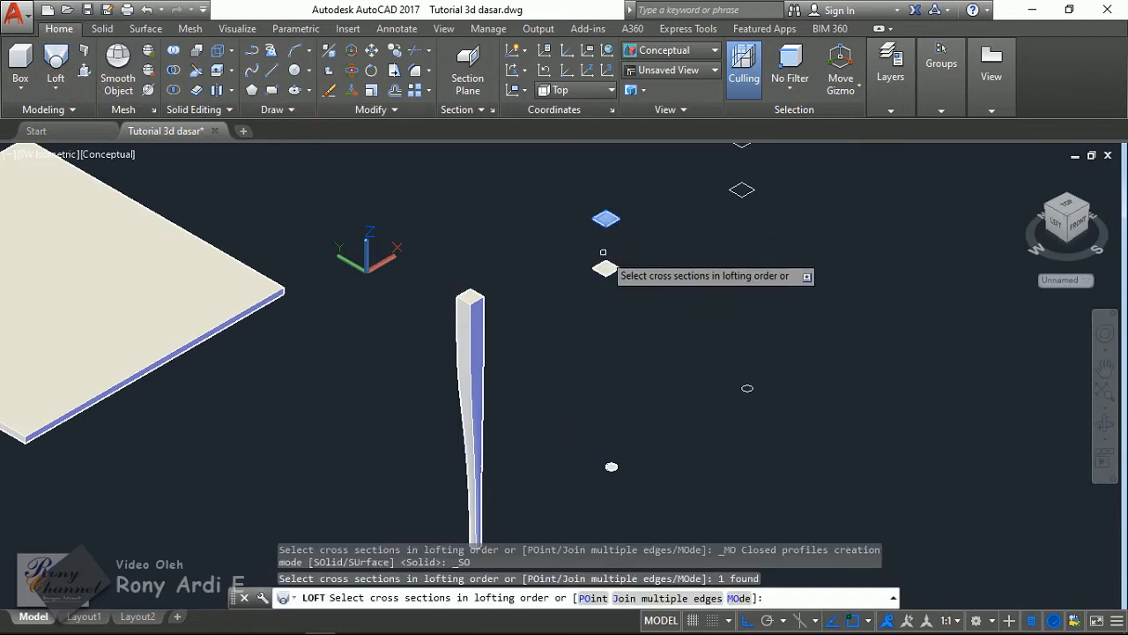
click(605, 266)
click(611, 466)
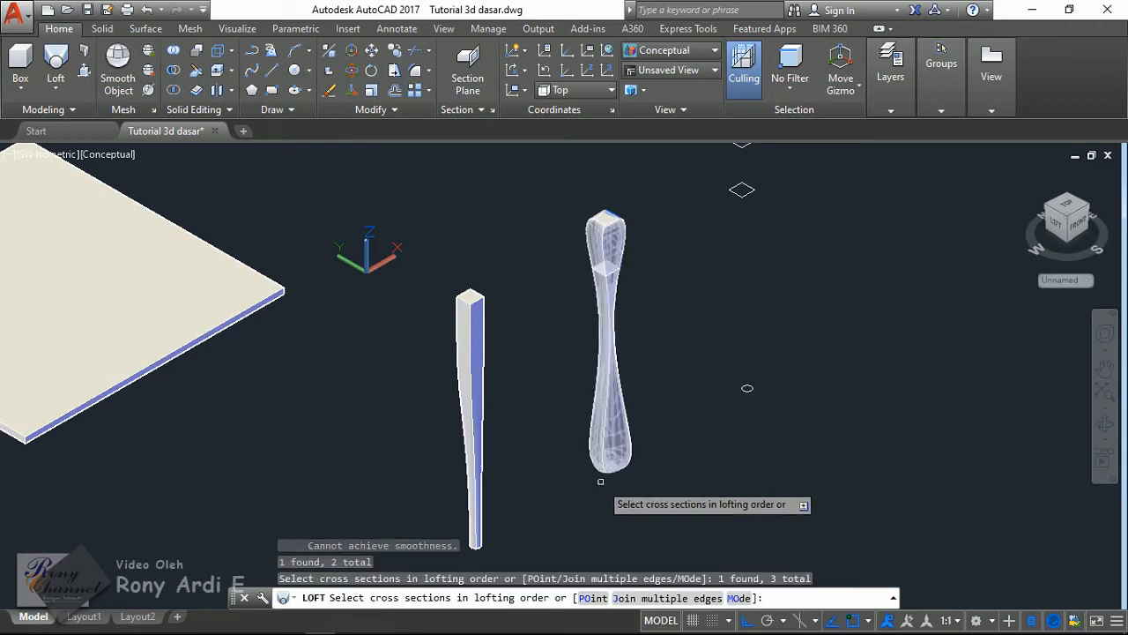
key(Return)
key(Return)
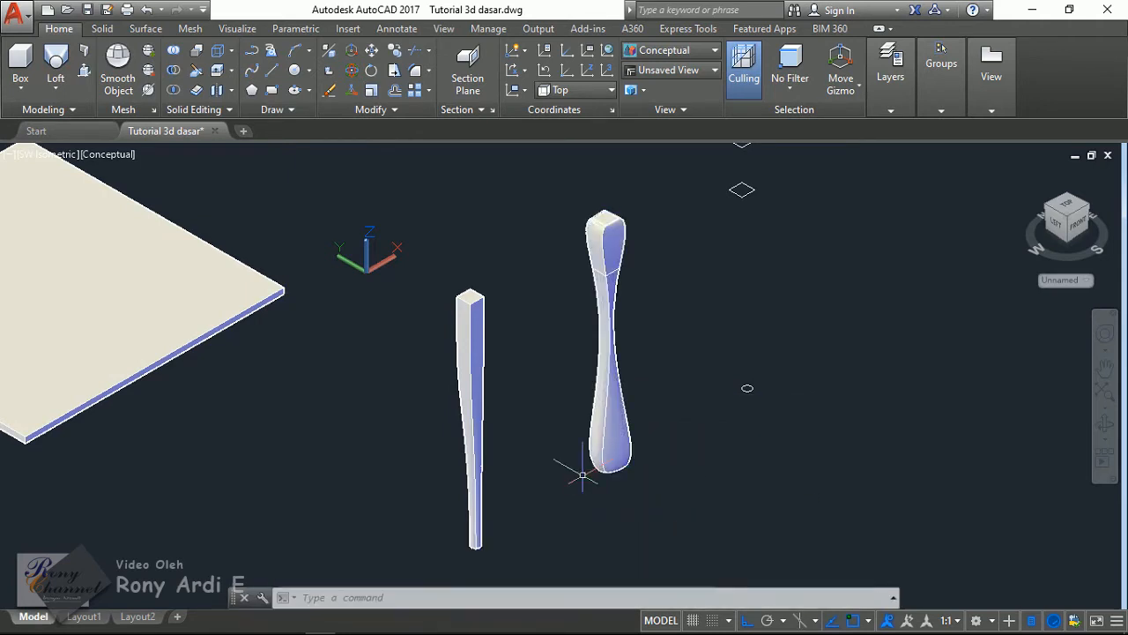
key(Escape)
- Set the surface normals of the loft made from the regions to Last normal
click(622, 329)
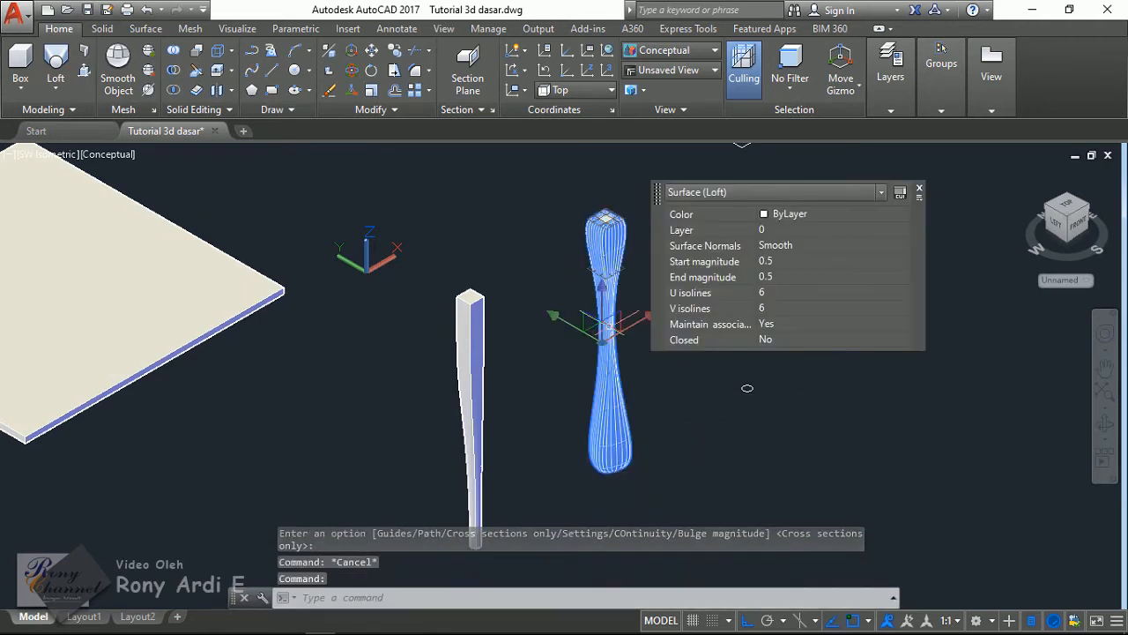
click(808, 247)
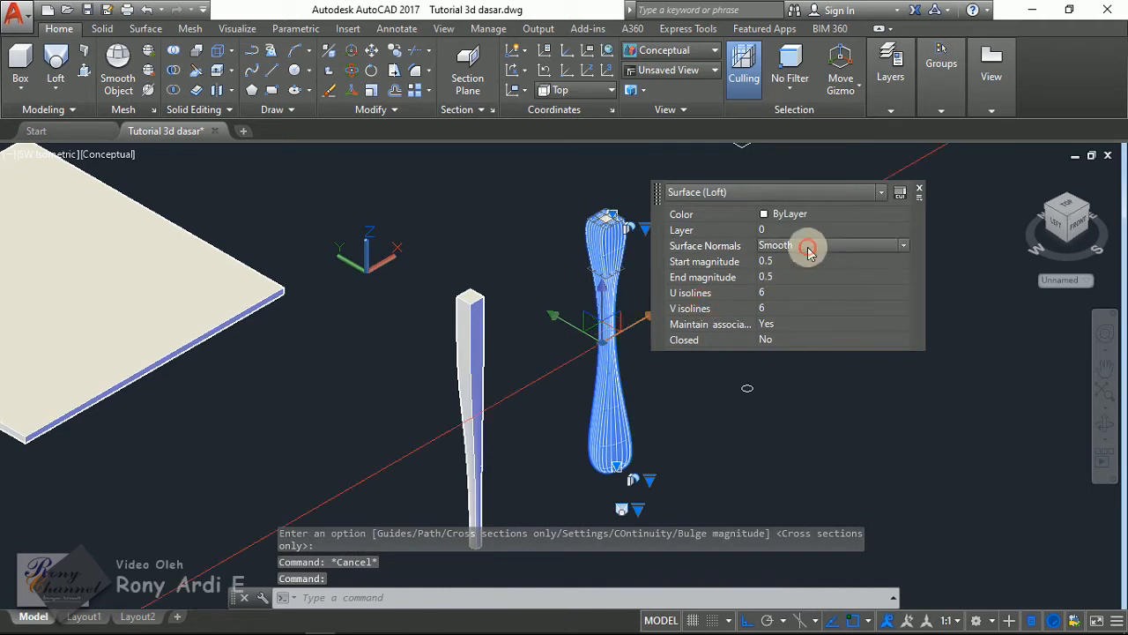
click(807, 247)
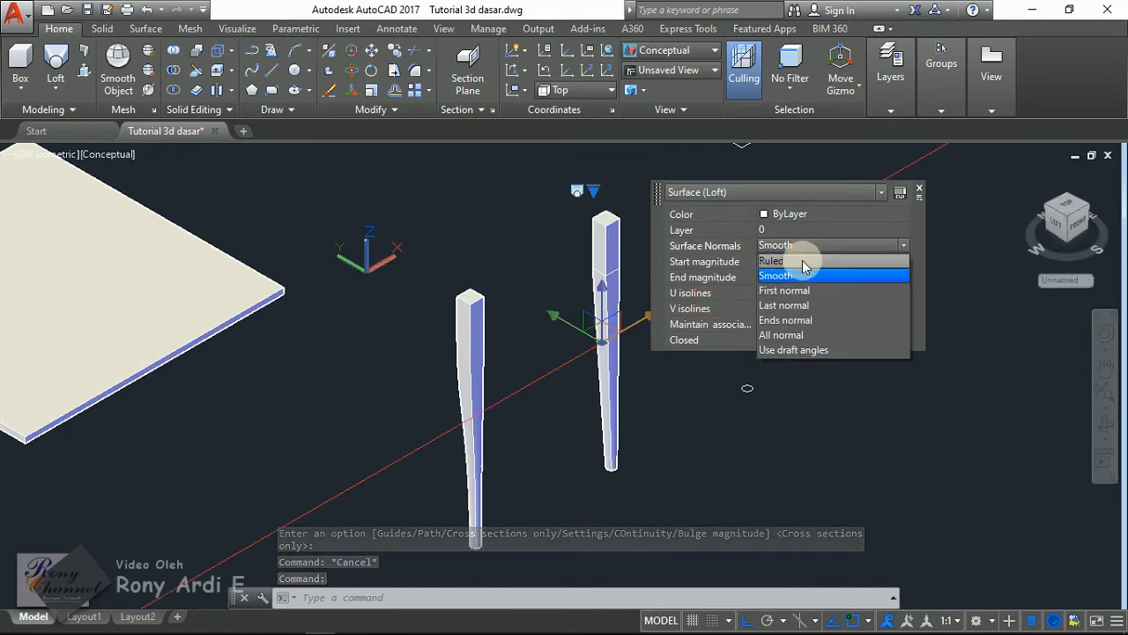
click(787, 304)
key(Escape)
- Compare the object type and surface normals of the two lofted legs in their quick properties
click(469, 347)
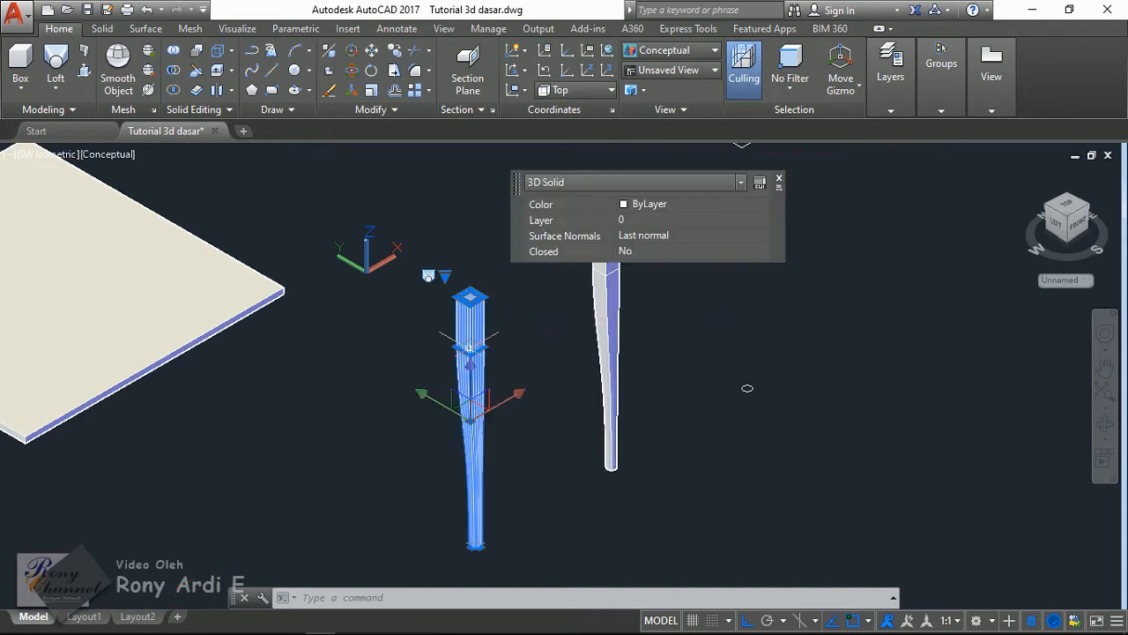
click(445, 279)
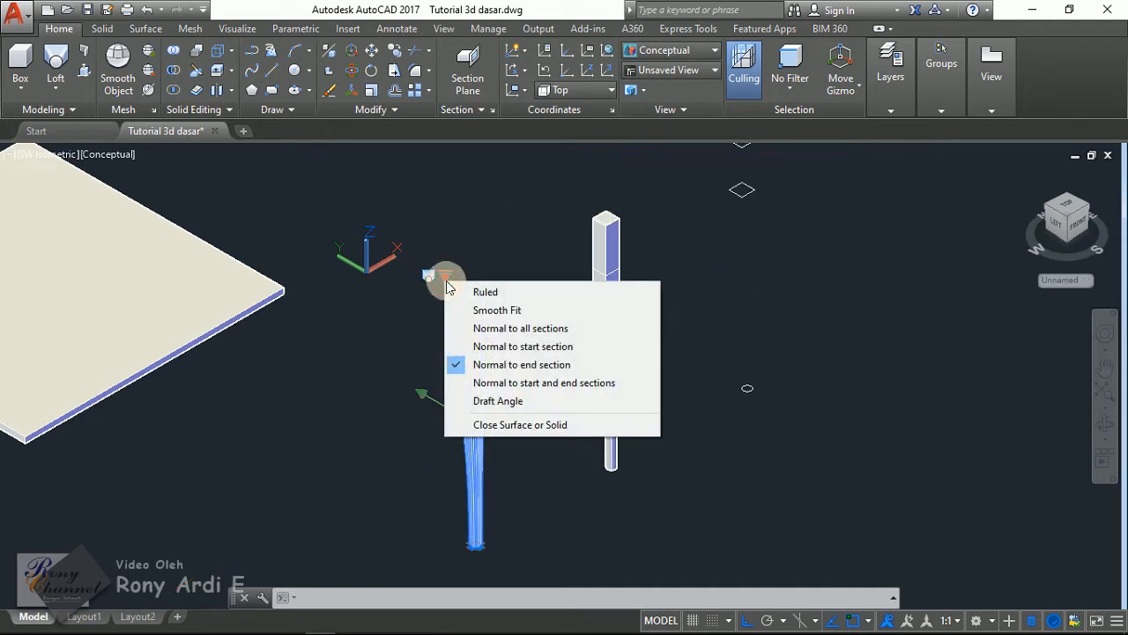
click(480, 239)
key(Escape)
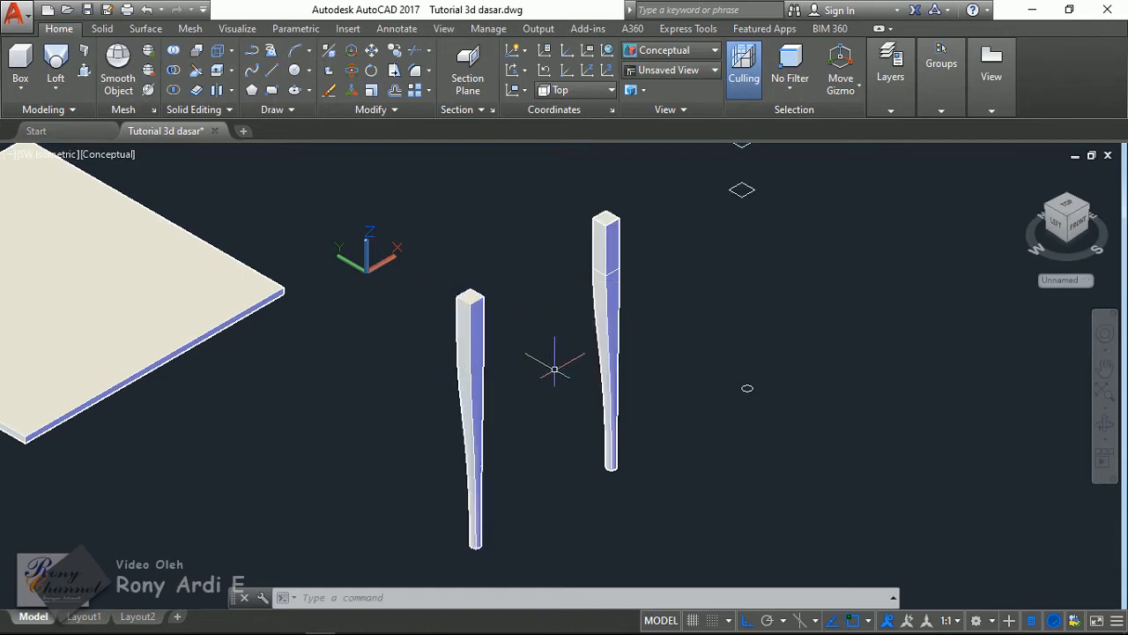
click(474, 336)
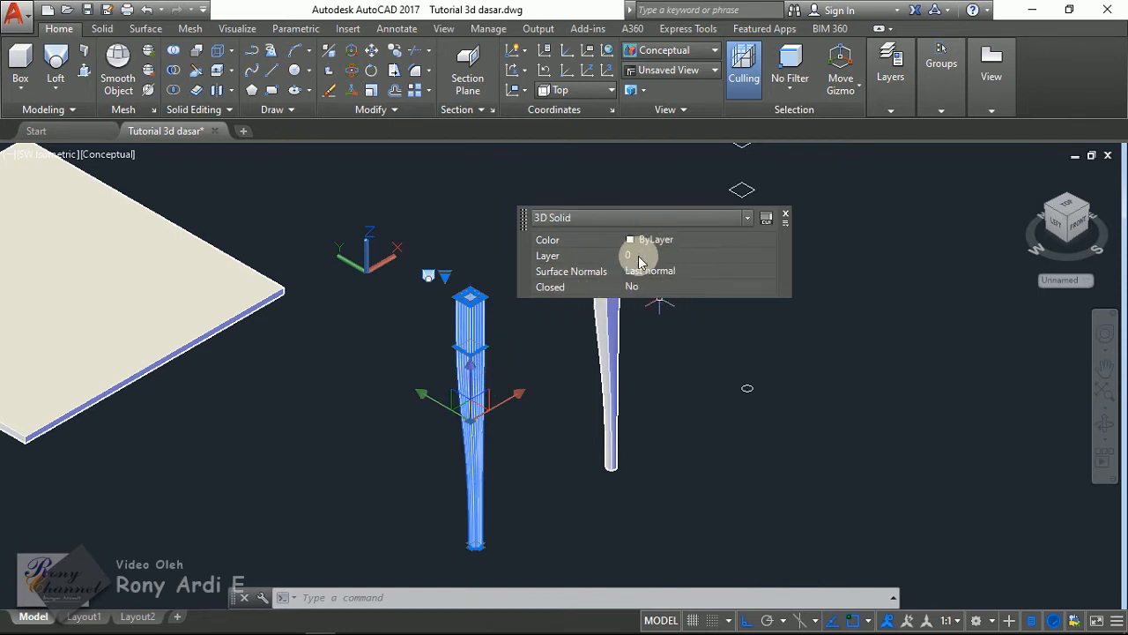
key(Escape)
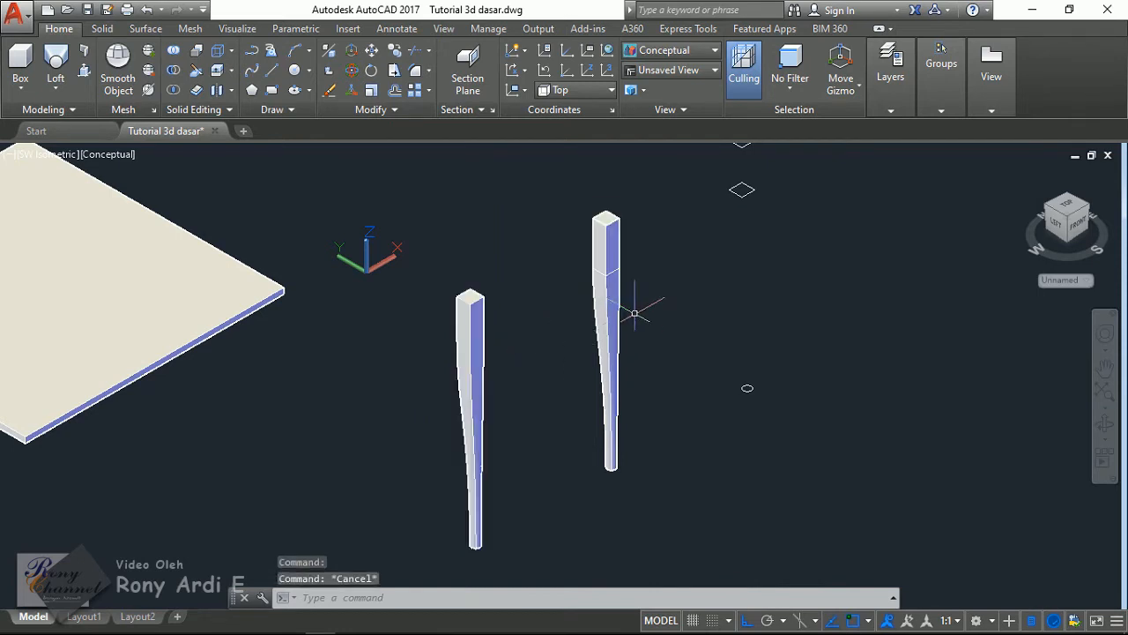
click(613, 290)
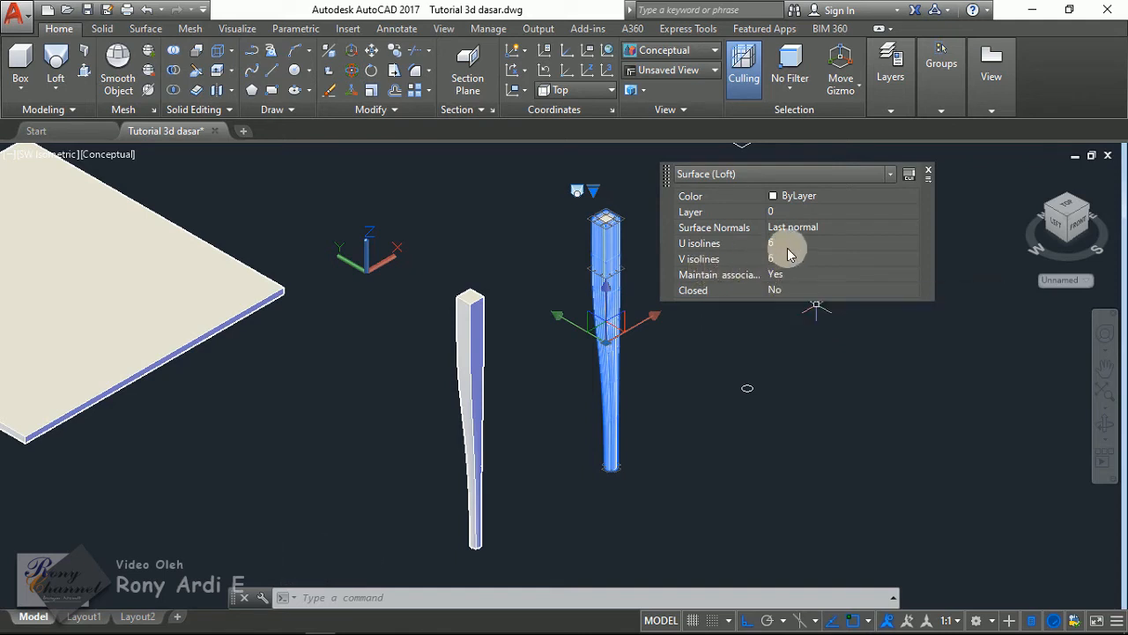
scroll(630, 318, up, 4)
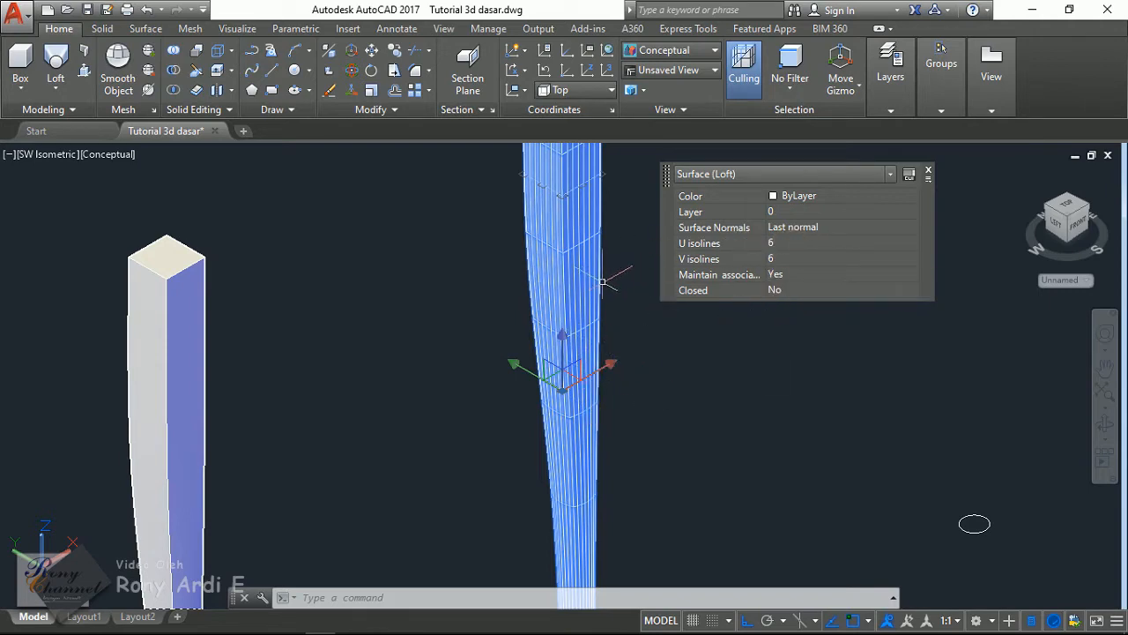
scroll(464, 284, down, 5)
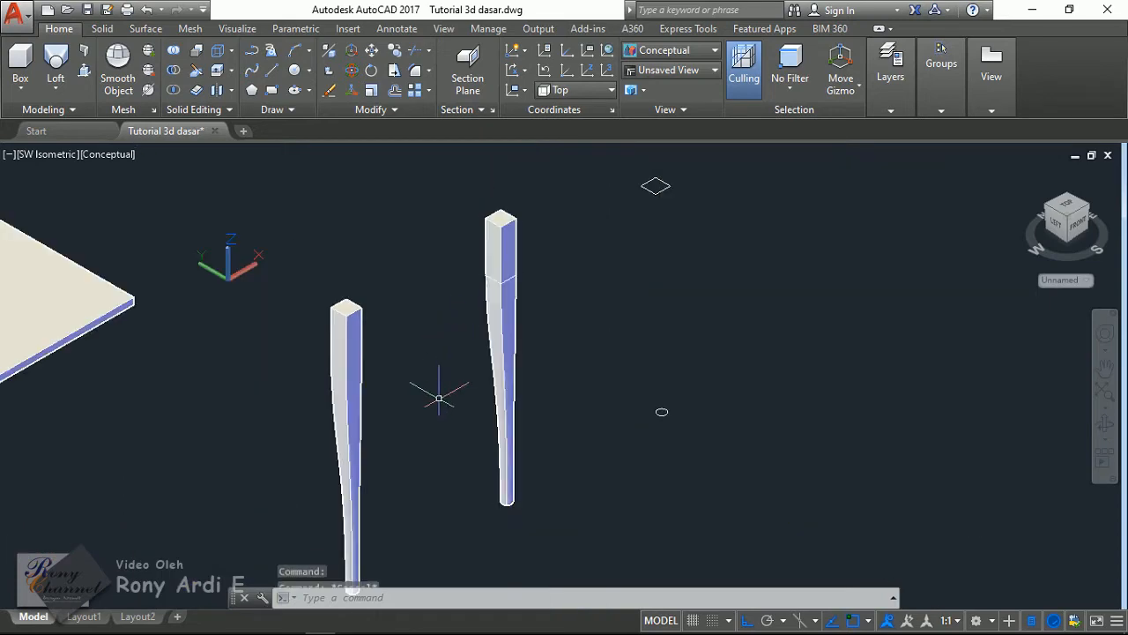
key(Escape)
click(505, 315)
key(Escape)
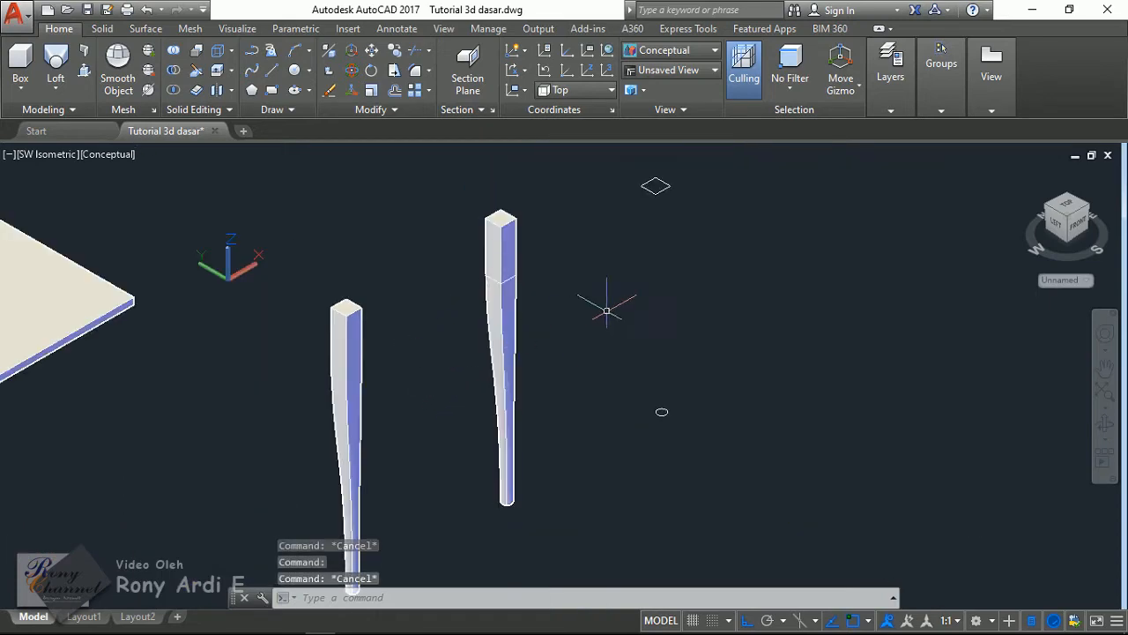
- Examine the round bottom end of the lofted leg from below
scroll(604, 308, down, 2)
scroll(527, 379, up, 2)
shift+middle_drag(506, 406, 504, 312)
scroll(503, 317, up, 4)
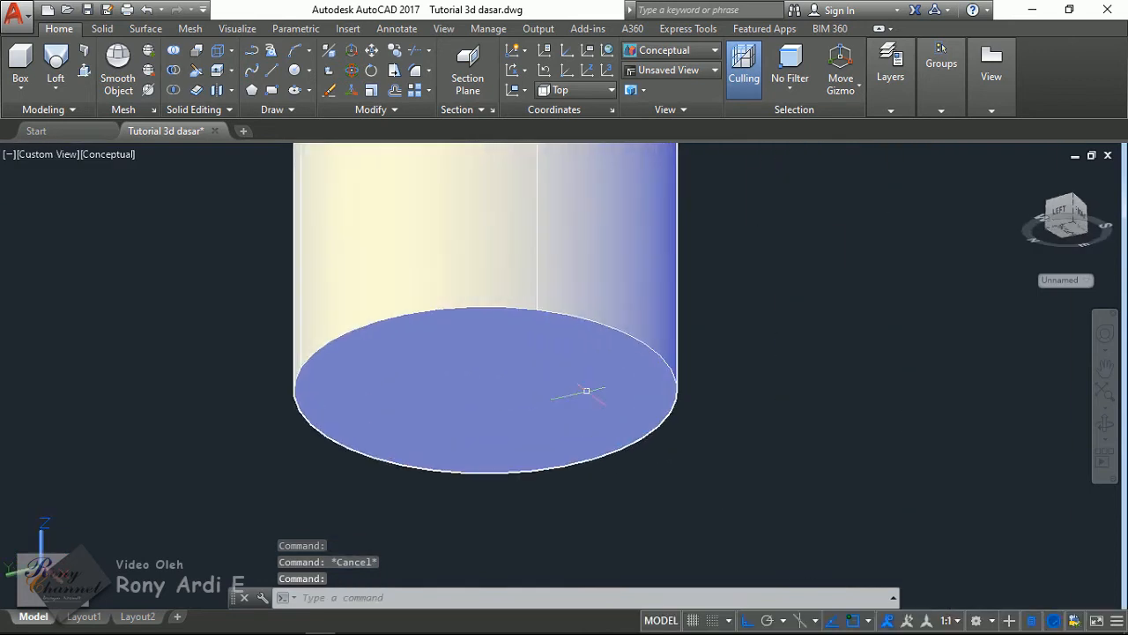
click(473, 391)
scroll(473, 390, down, 1)
scroll(473, 390, down, 2)
key(Escape)
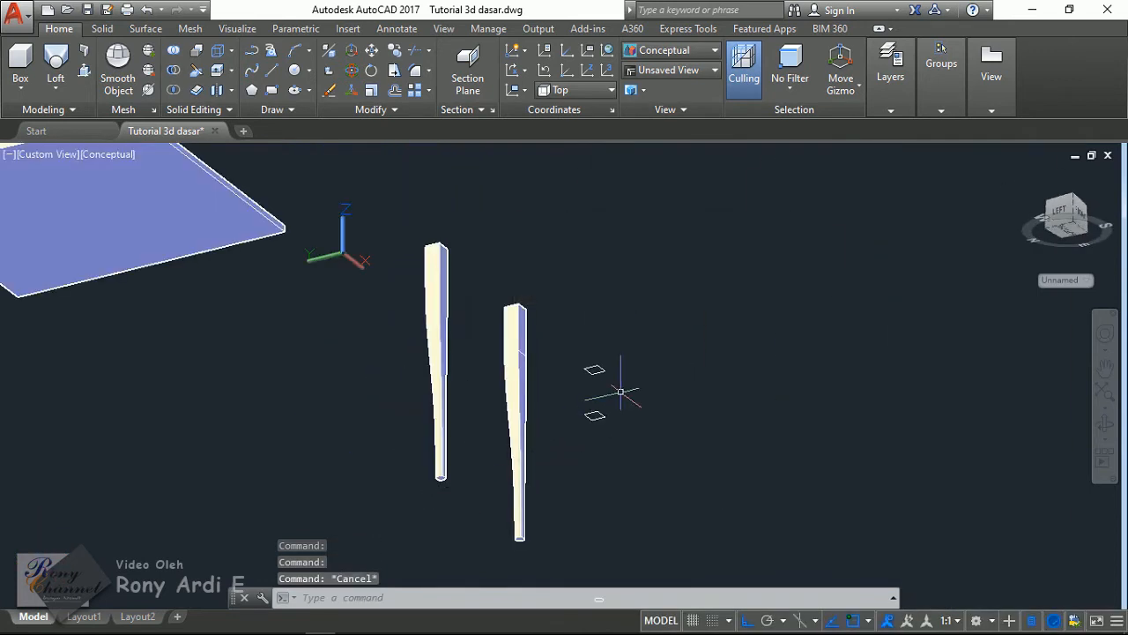
shift+middle_drag(611, 390, 590, 493)
scroll(662, 380, up, 2)
click(662, 380)
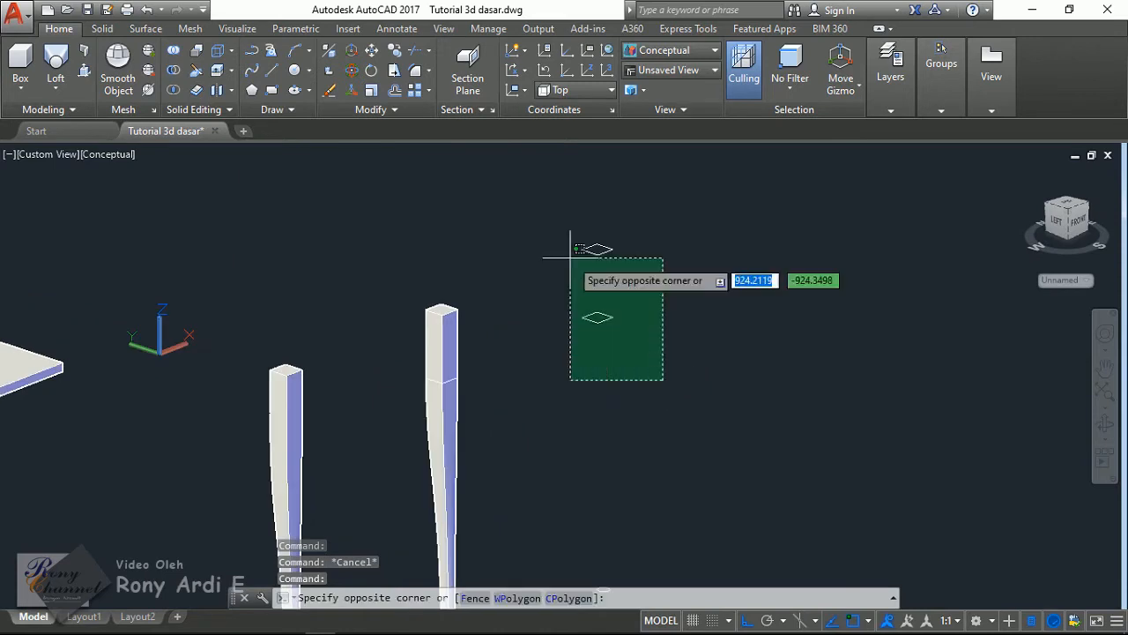
click(555, 231)
scroll(553, 228, down, 3)
click(621, 466)
key(Escape)
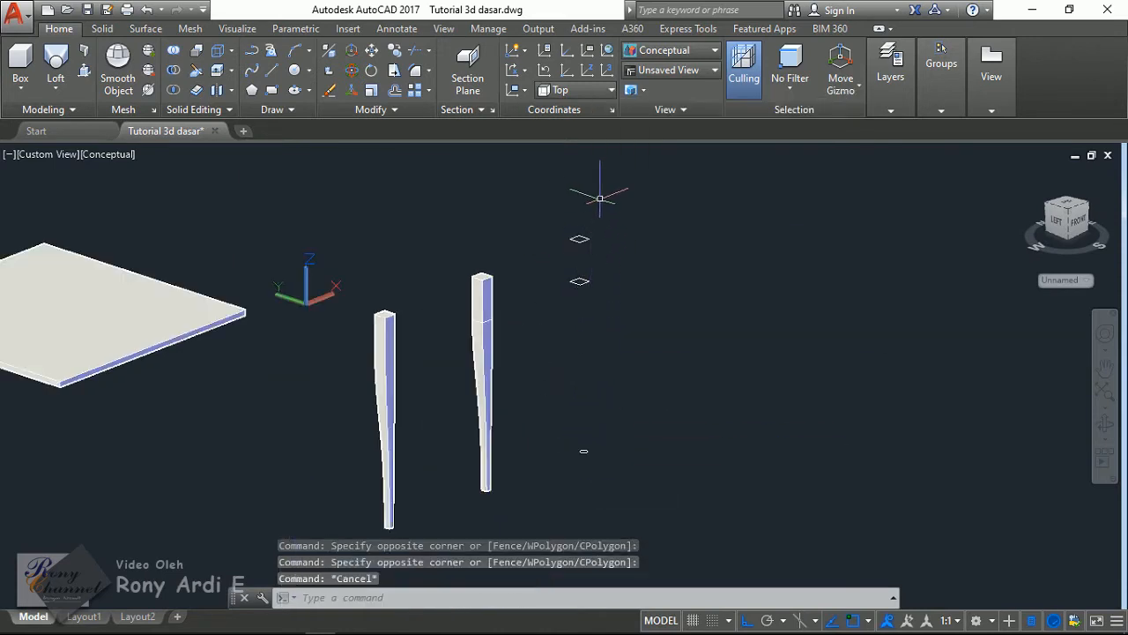
- Restore the SW Isometric view of the model
shift+middle_drag(597, 188, 617, 245)
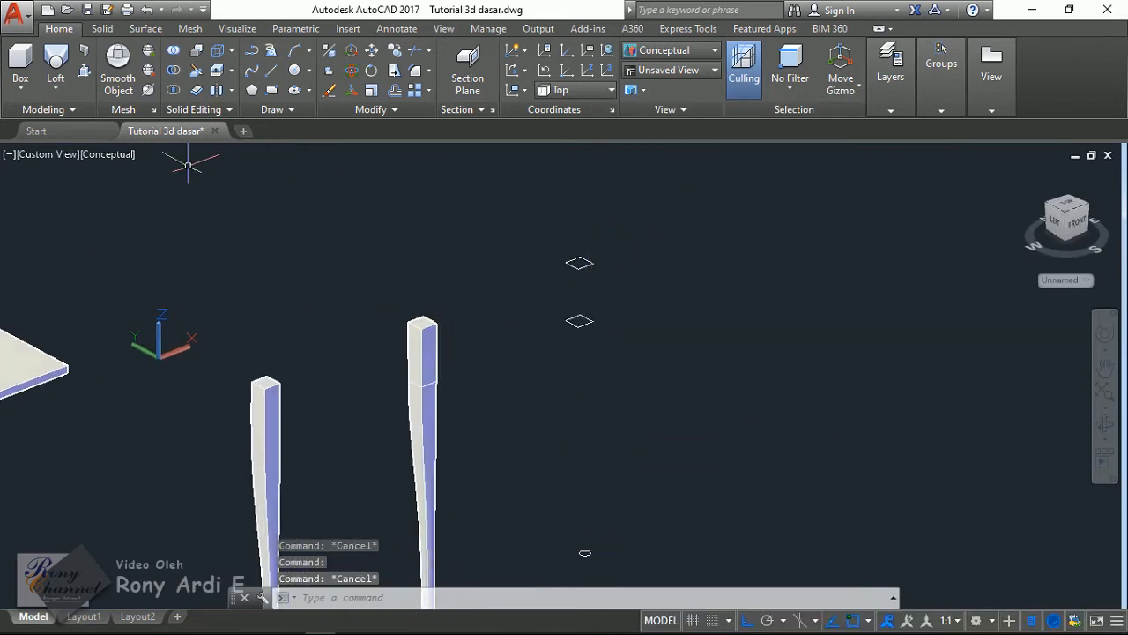
click(55, 156)
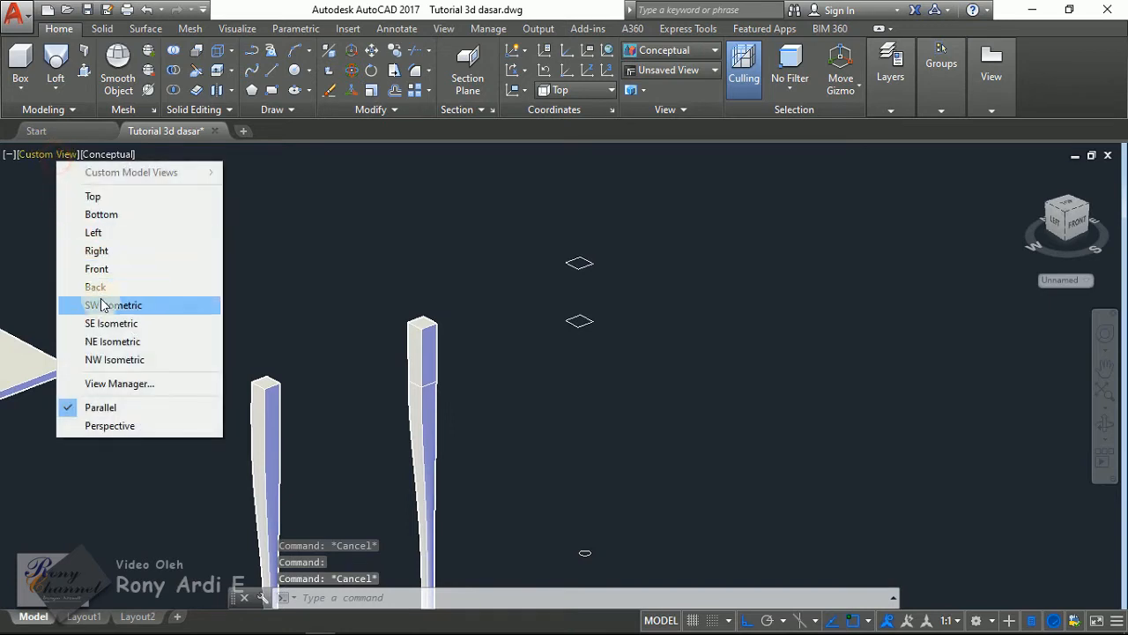
click(104, 305)
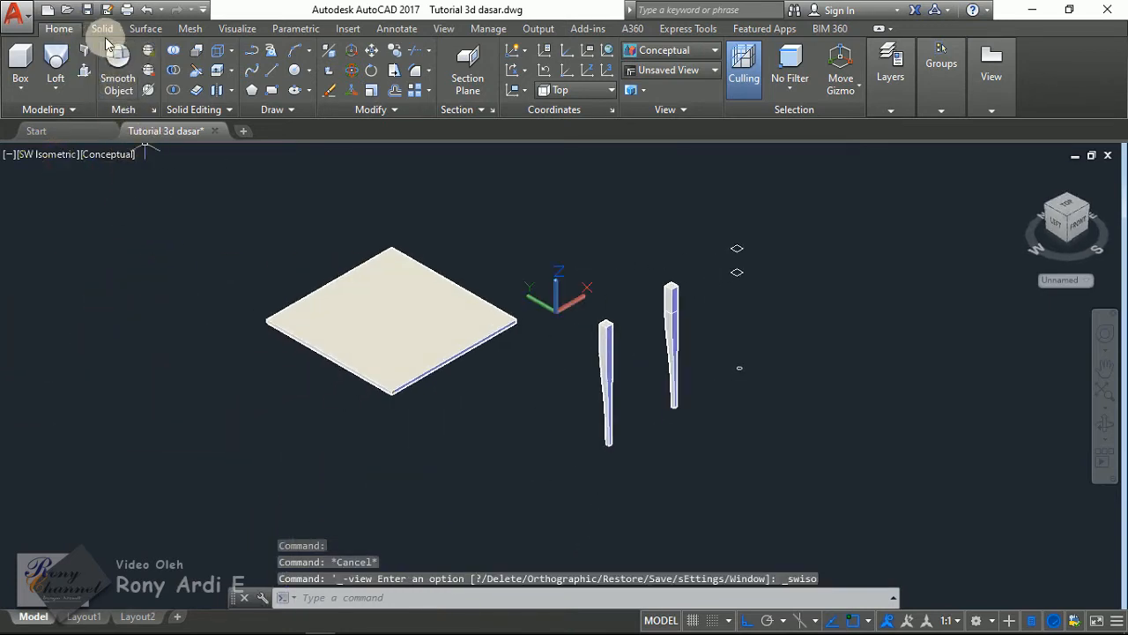
- Examine the Loft command's closed profiles creation mode options, Solid and Surface, and leave the command without lofting
click(104, 35)
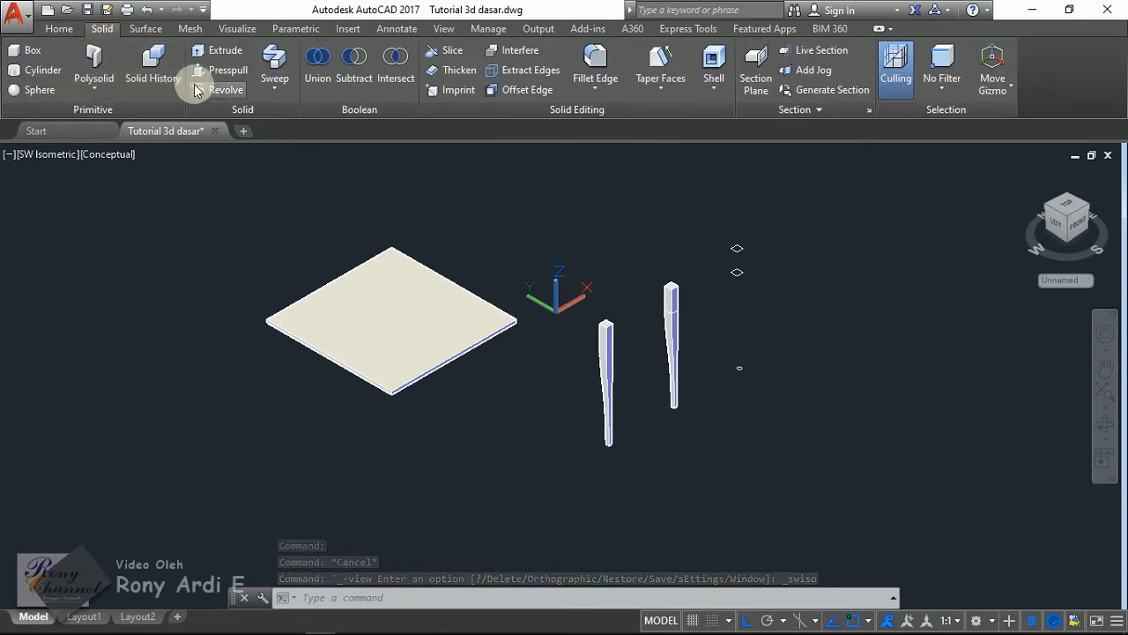
click(60, 29)
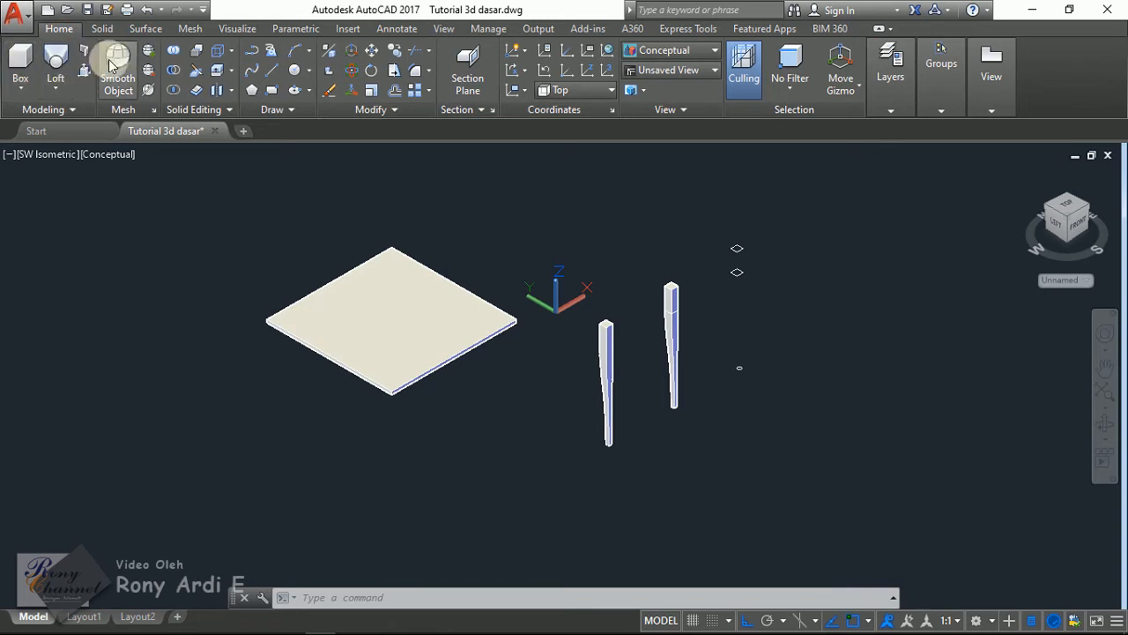
click(56, 60)
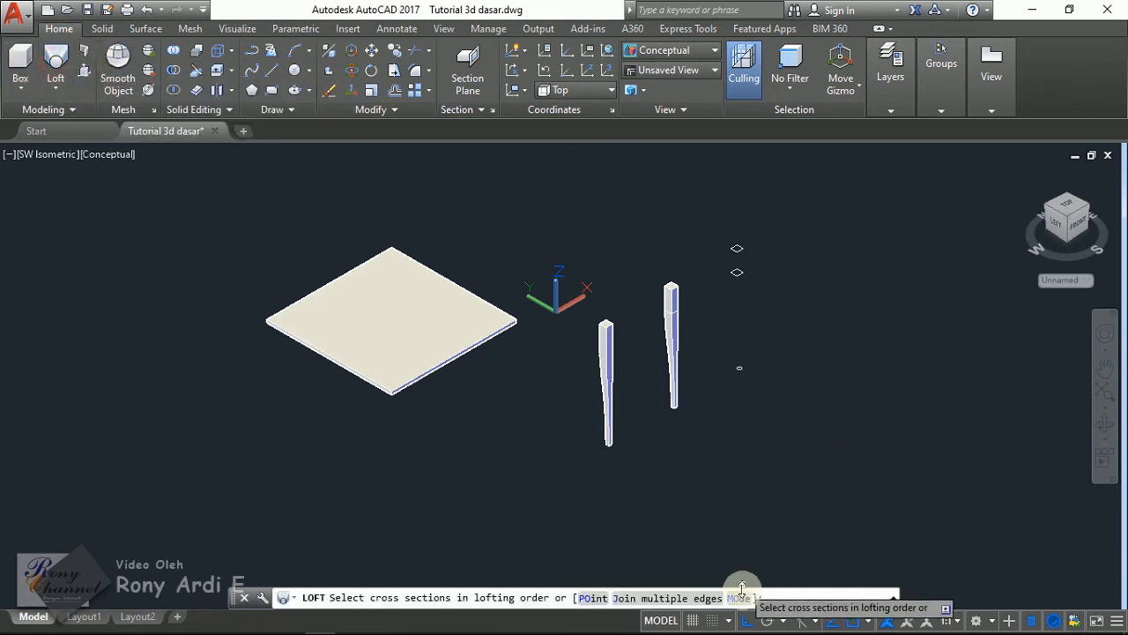
key(Escape)
click(57, 59)
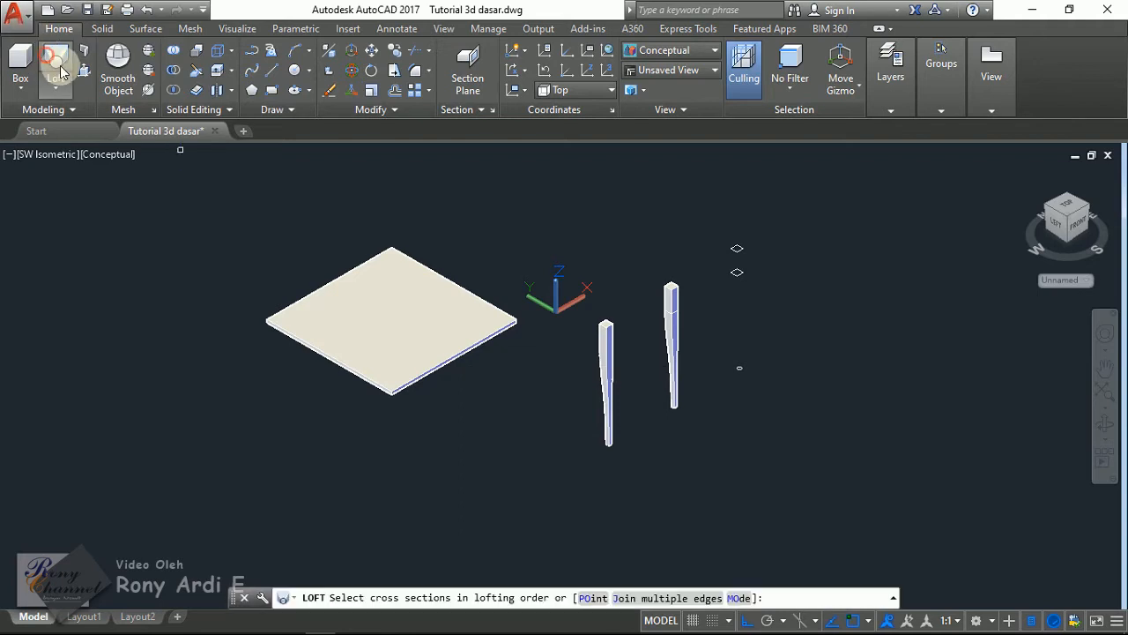
click(731, 598)
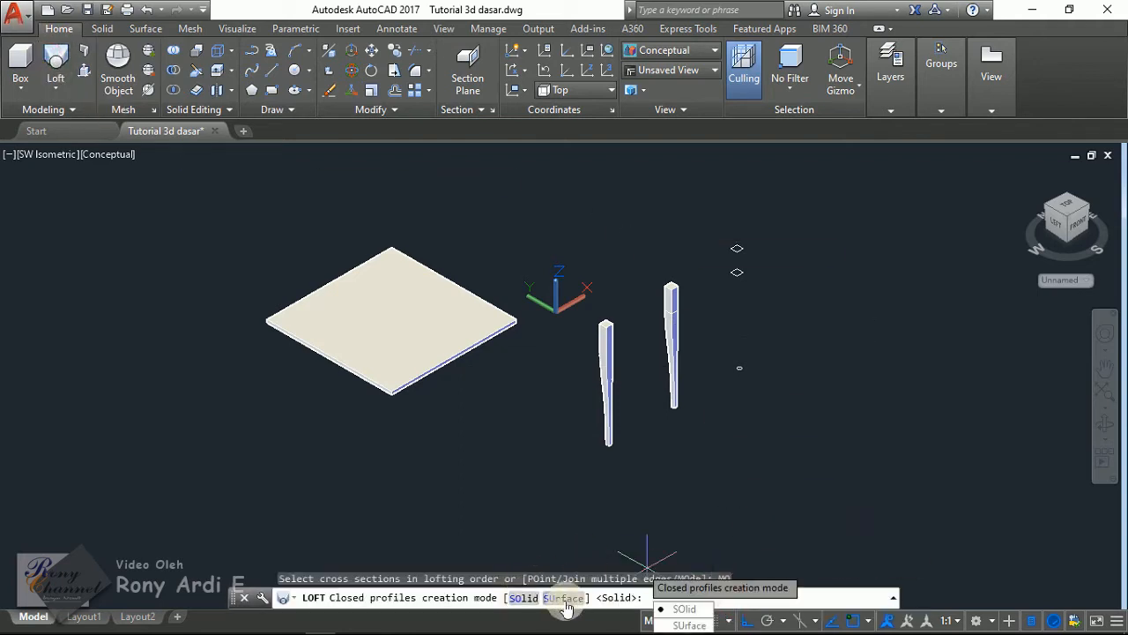
key(Escape)
scroll(801, 259, up, 3)
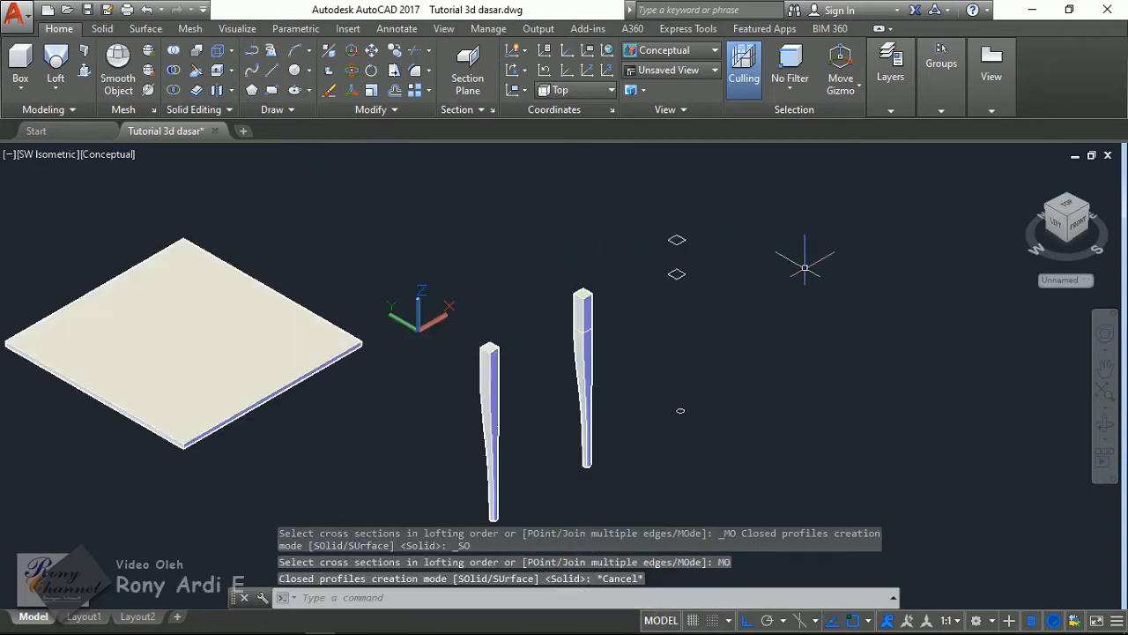
middle_drag(774, 301, 680, 364)
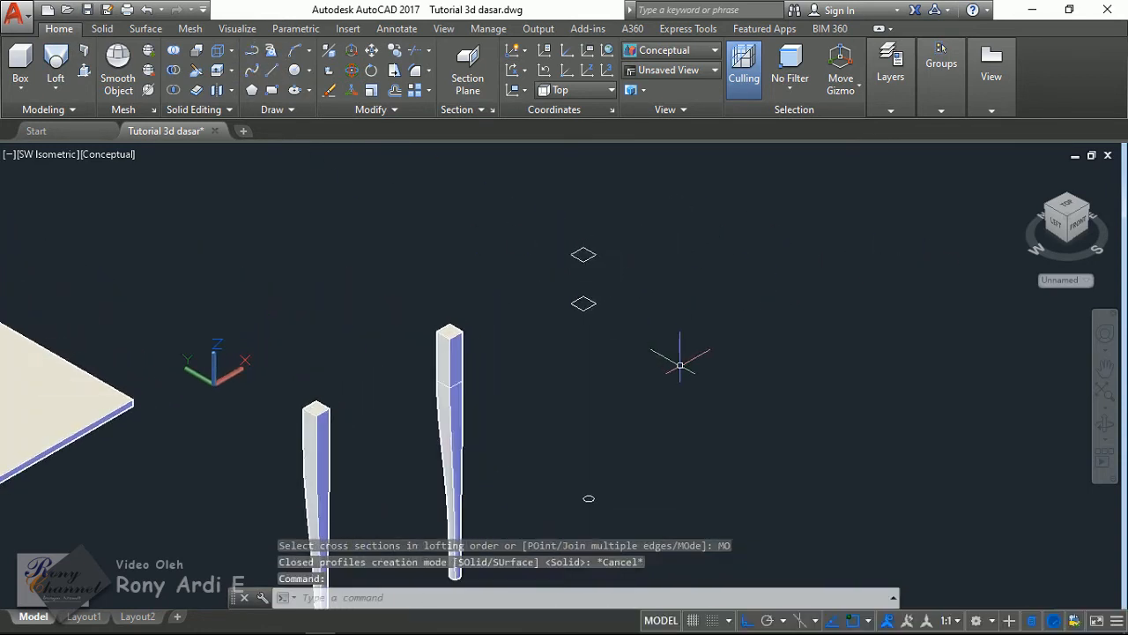
click(145, 29)
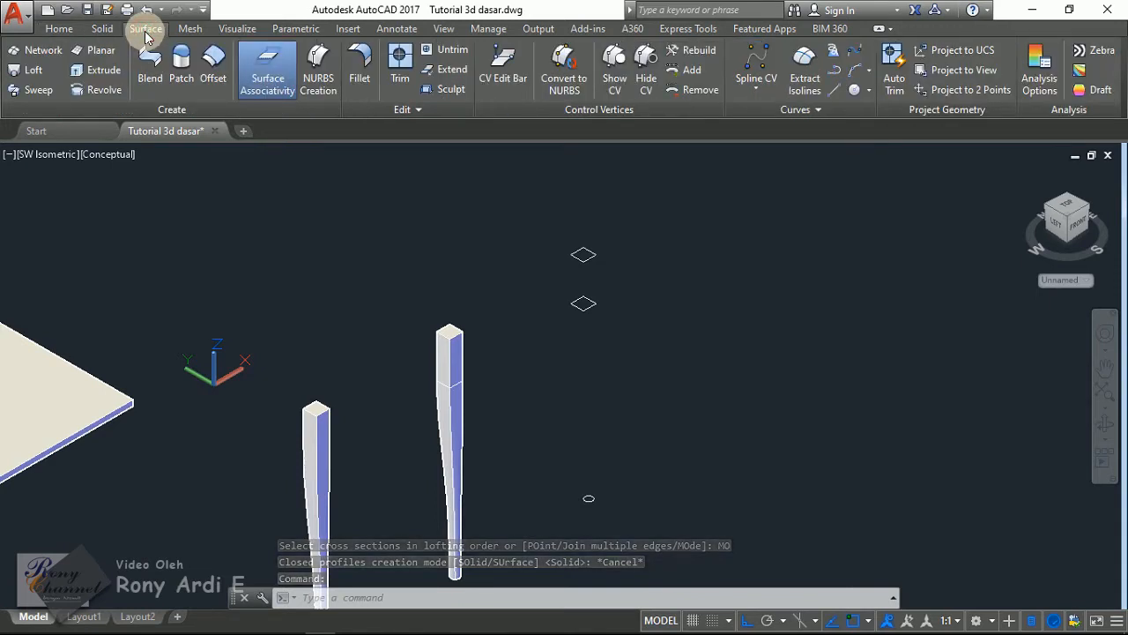
click(107, 75)
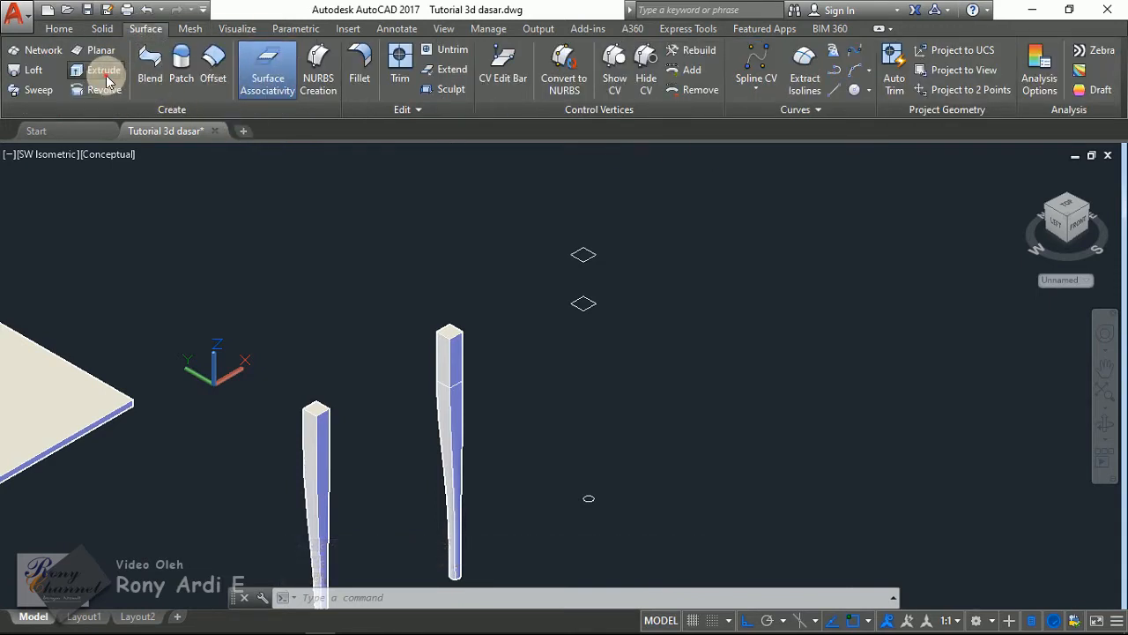
click(589, 258)
click(586, 254)
click(584, 302)
click(588, 309)
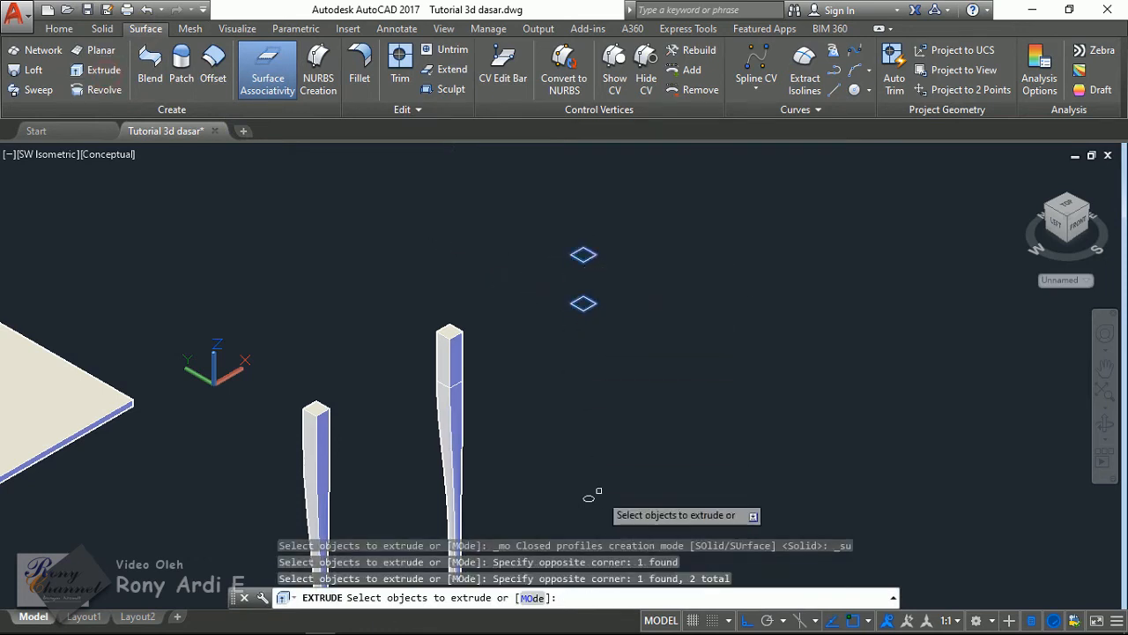
click(601, 517)
click(556, 453)
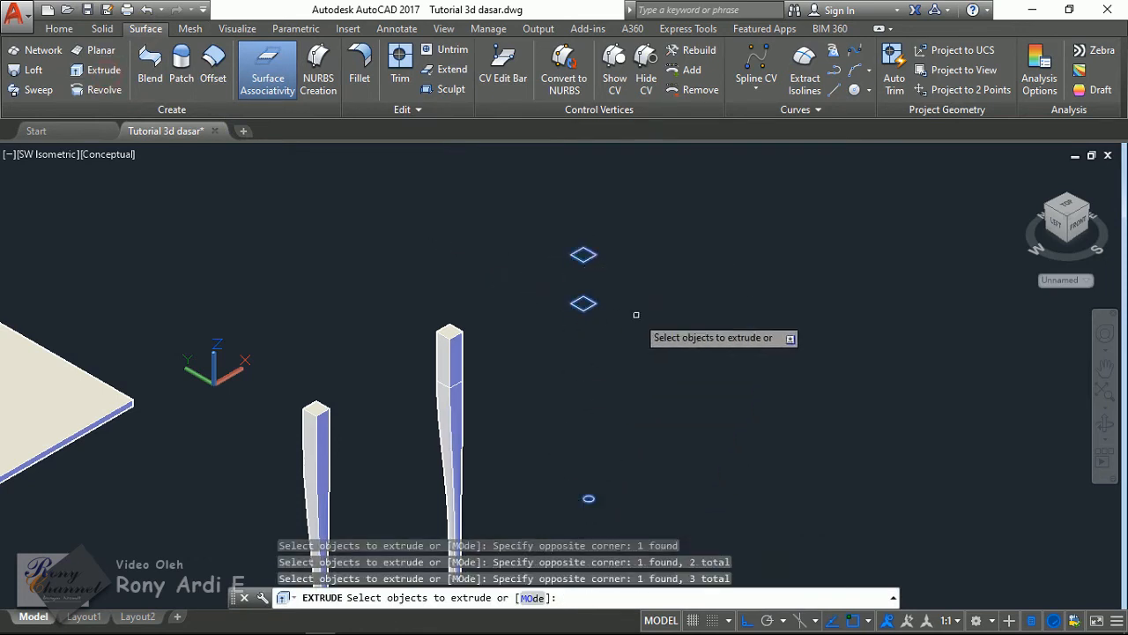
key(Return)
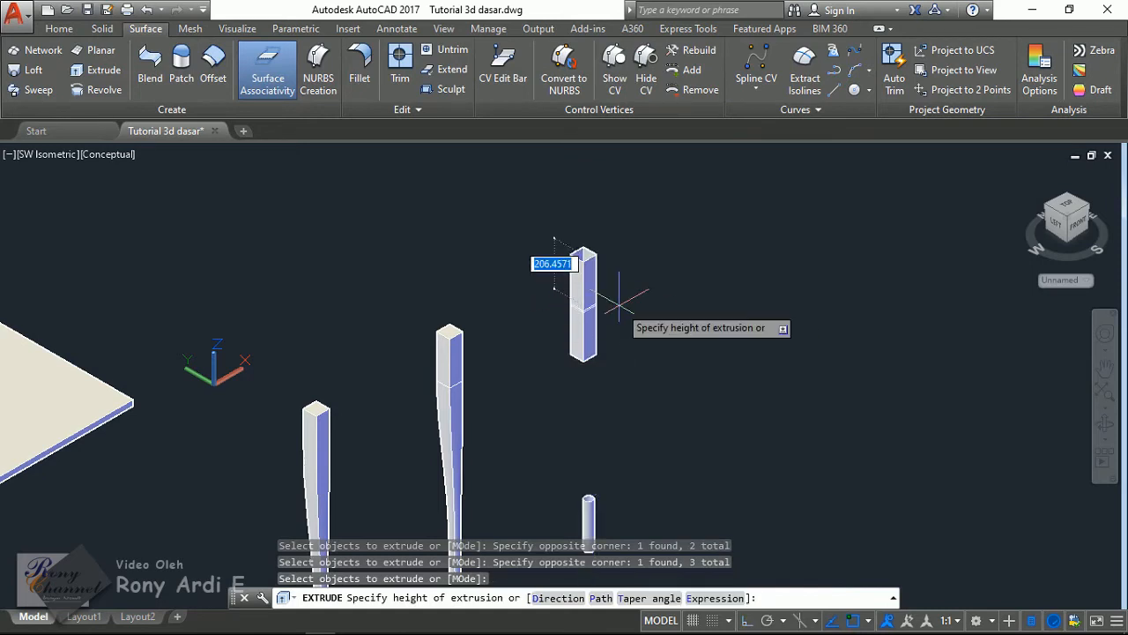
key(Escape)
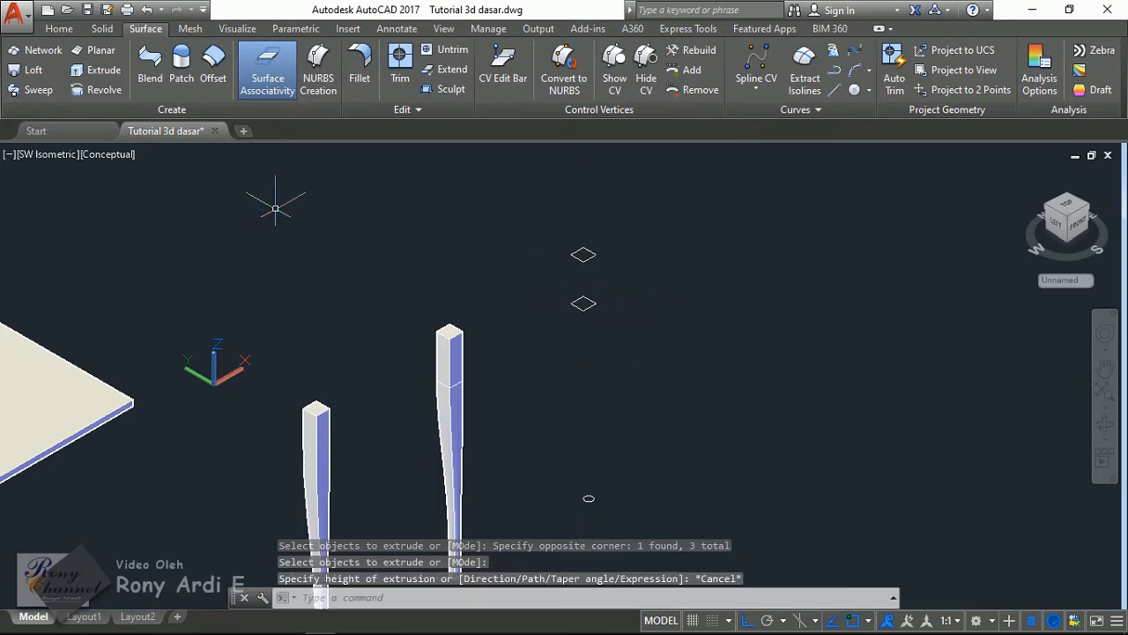
- Try extruding only the topmost rectangle upward as a surface about 226 high, and undo the extrusion
click(103, 71)
click(583, 261)
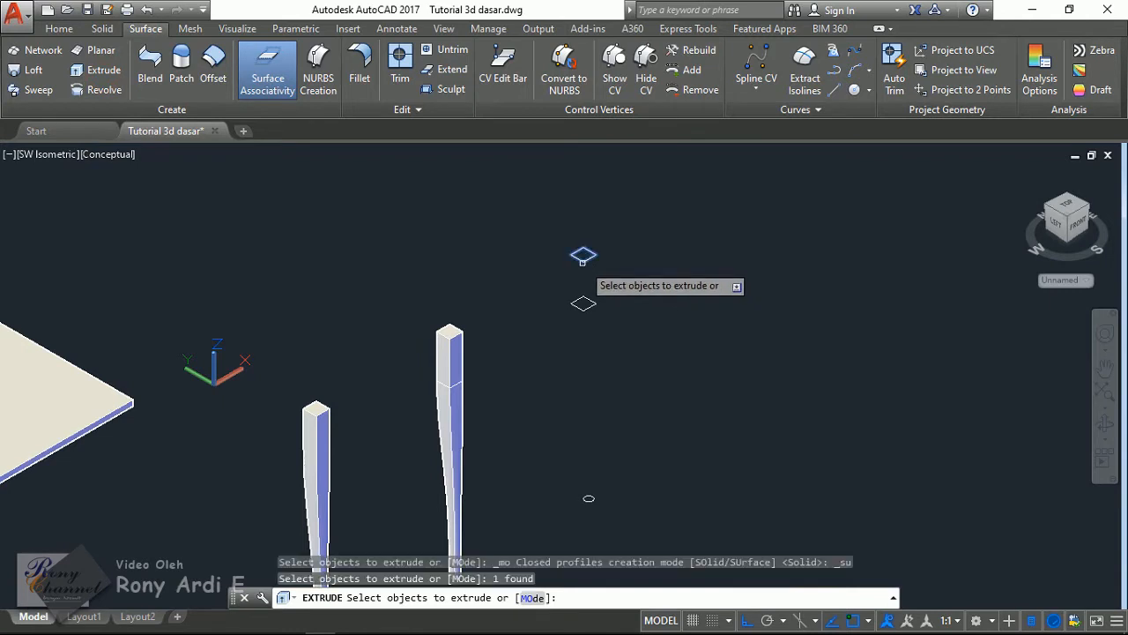
key(Return)
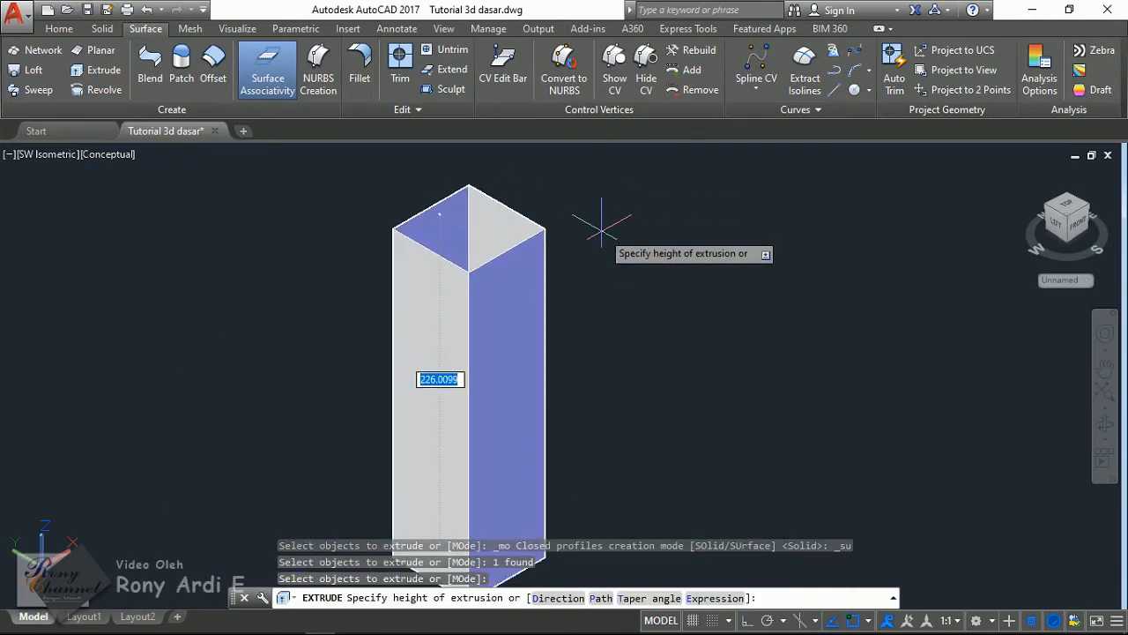
click(602, 226)
scroll(625, 247, down, 4)
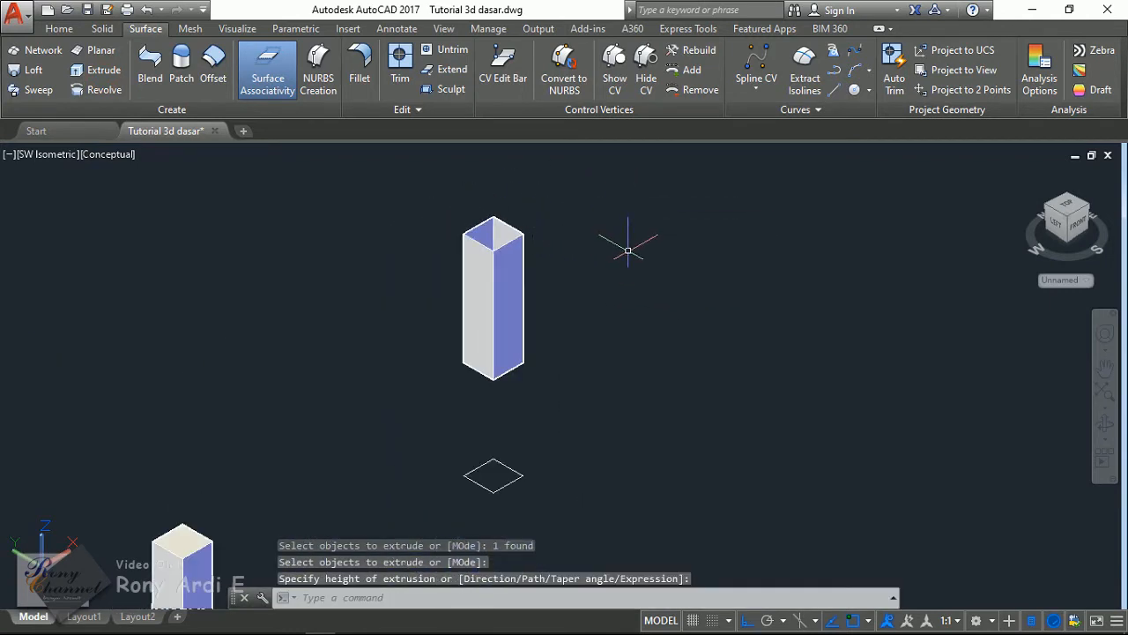
key(ctrl+z)
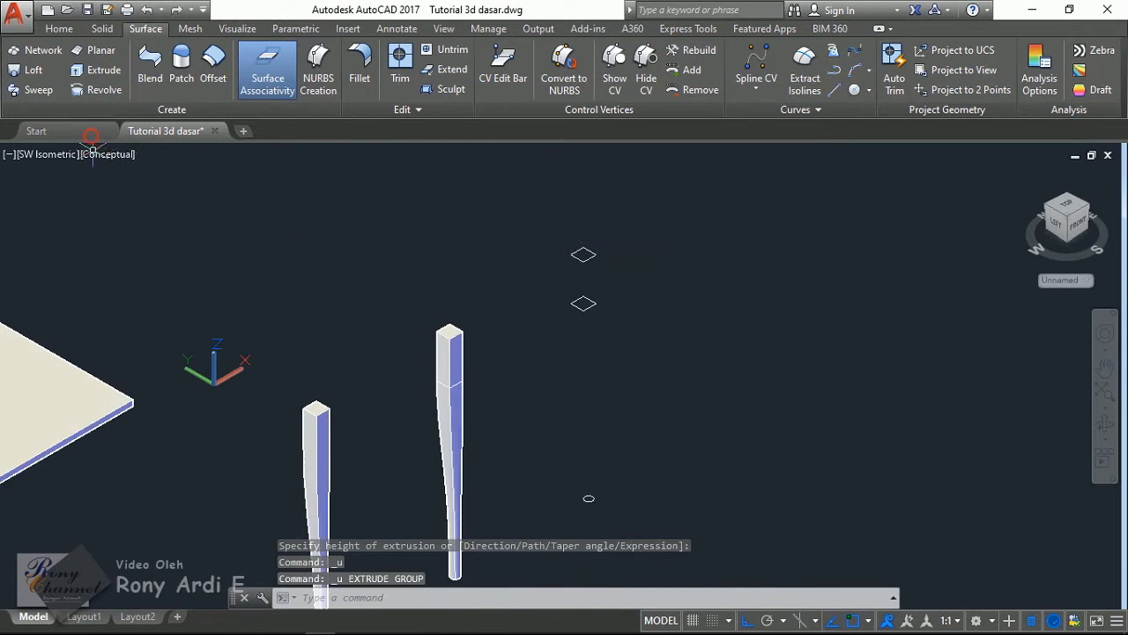
- Loft a surface leg through the upper rectangle, lower rectangle and bottom circle of the third set, using cross sections only
click(30, 75)
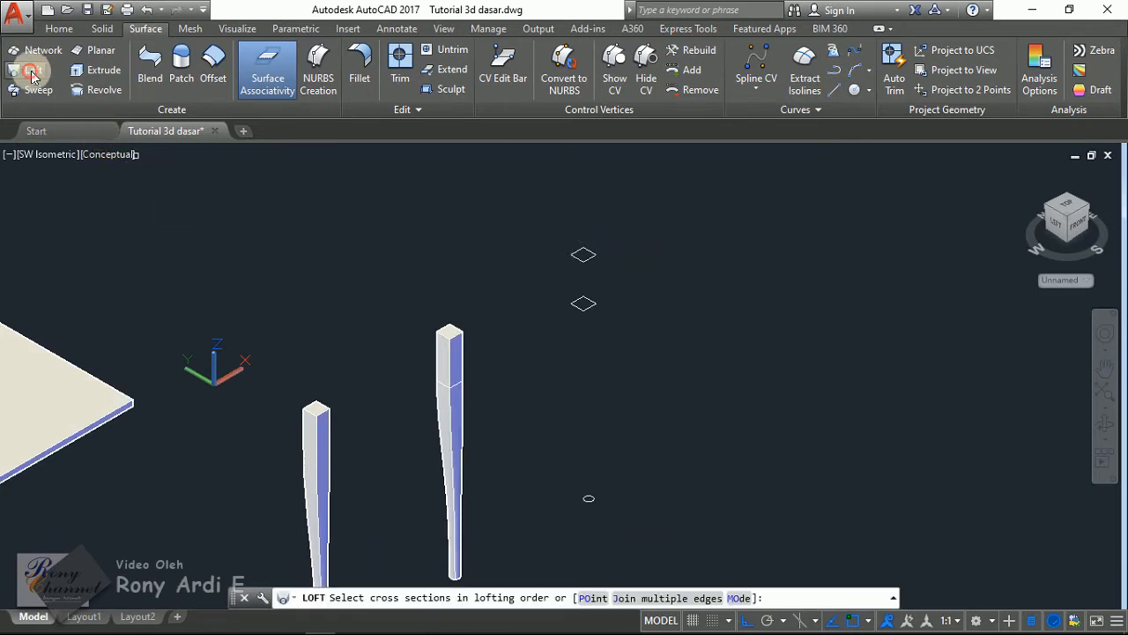
click(583, 256)
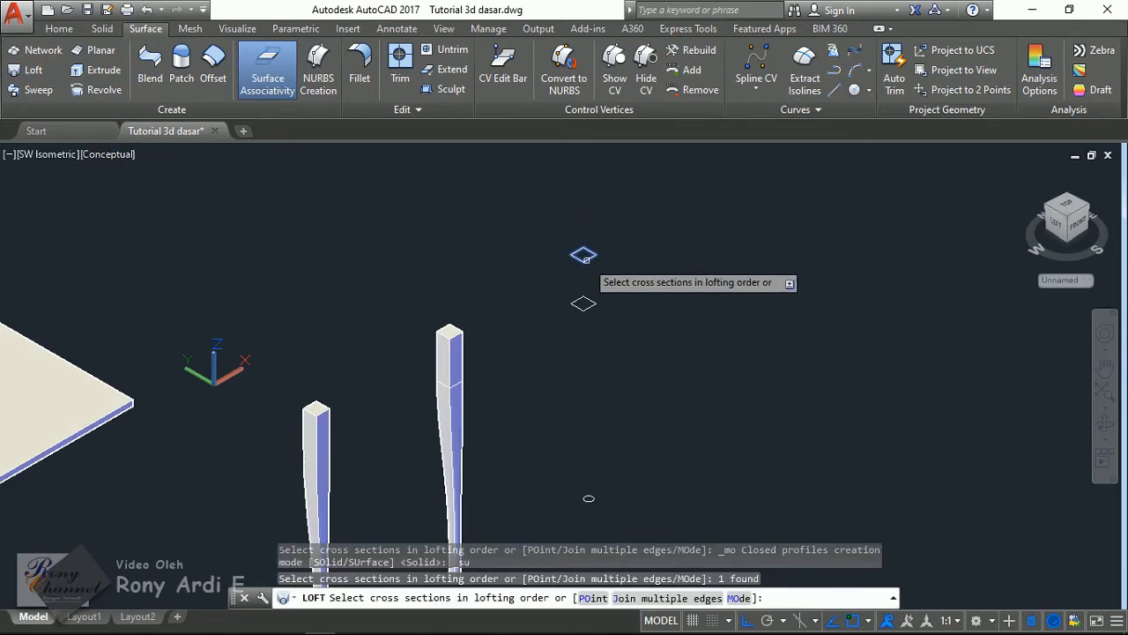
click(584, 303)
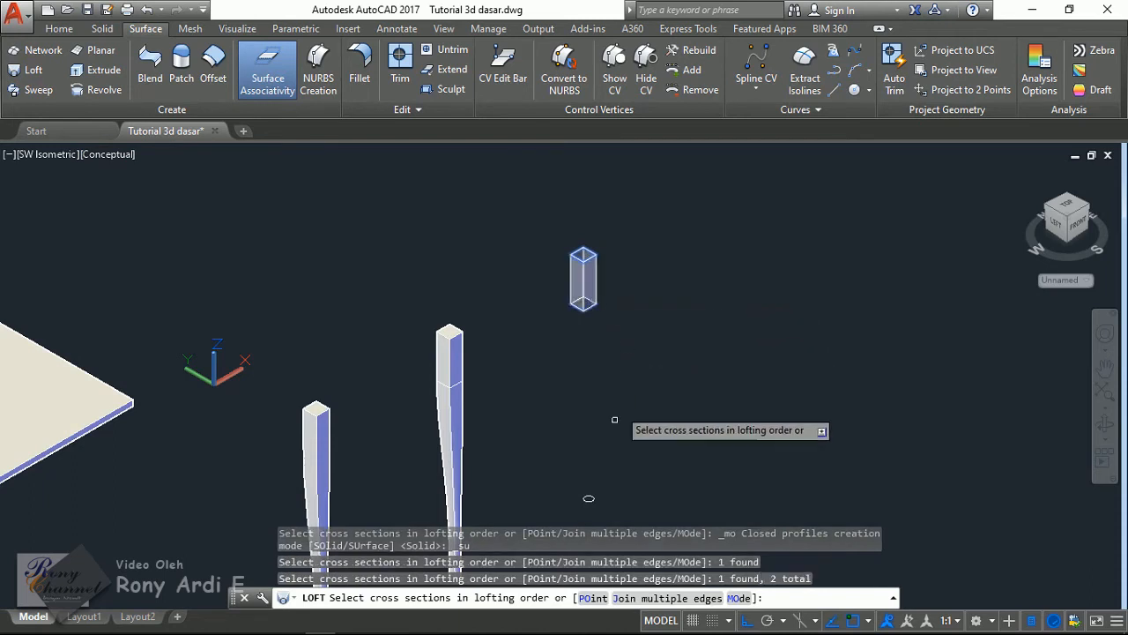
click(588, 497)
right_click(655, 357)
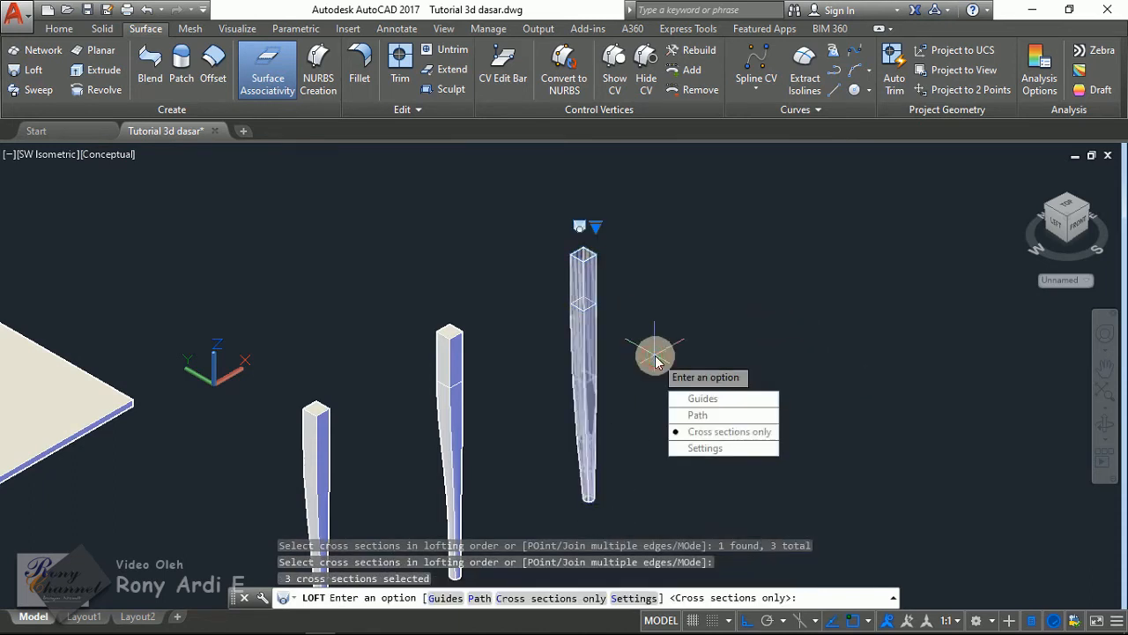
key(Return)
scroll(537, 277, down, 2)
scroll(567, 353, up, 1)
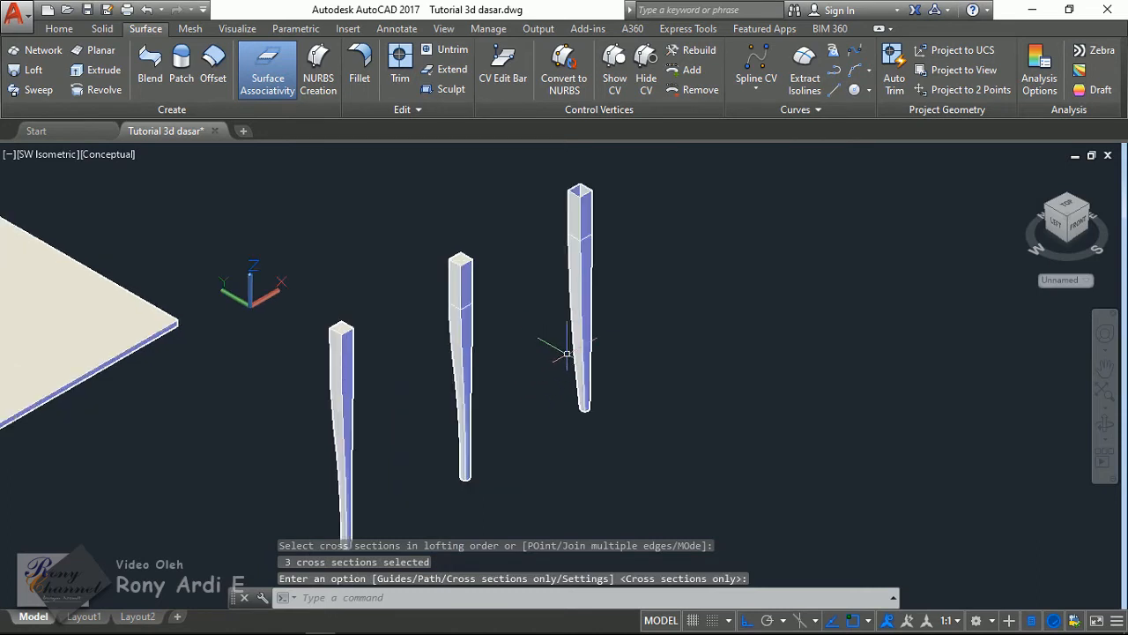
- Set the surface normals of the new surface loft to Last normal
click(582, 264)
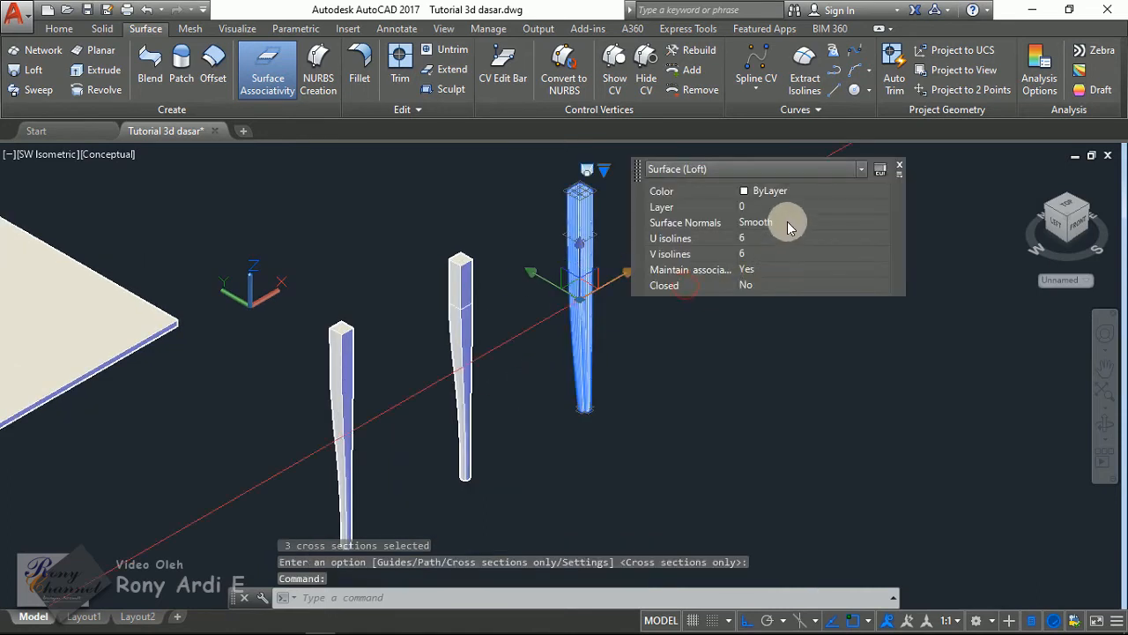
click(787, 223)
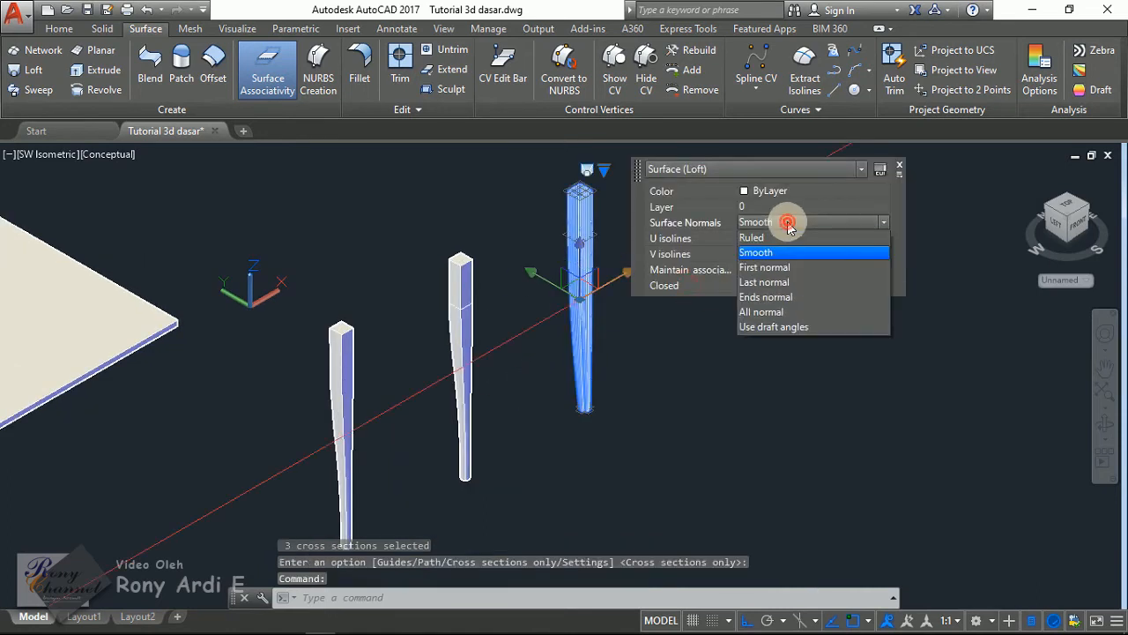
click(790, 280)
key(Escape)
scroll(591, 199, up, 5)
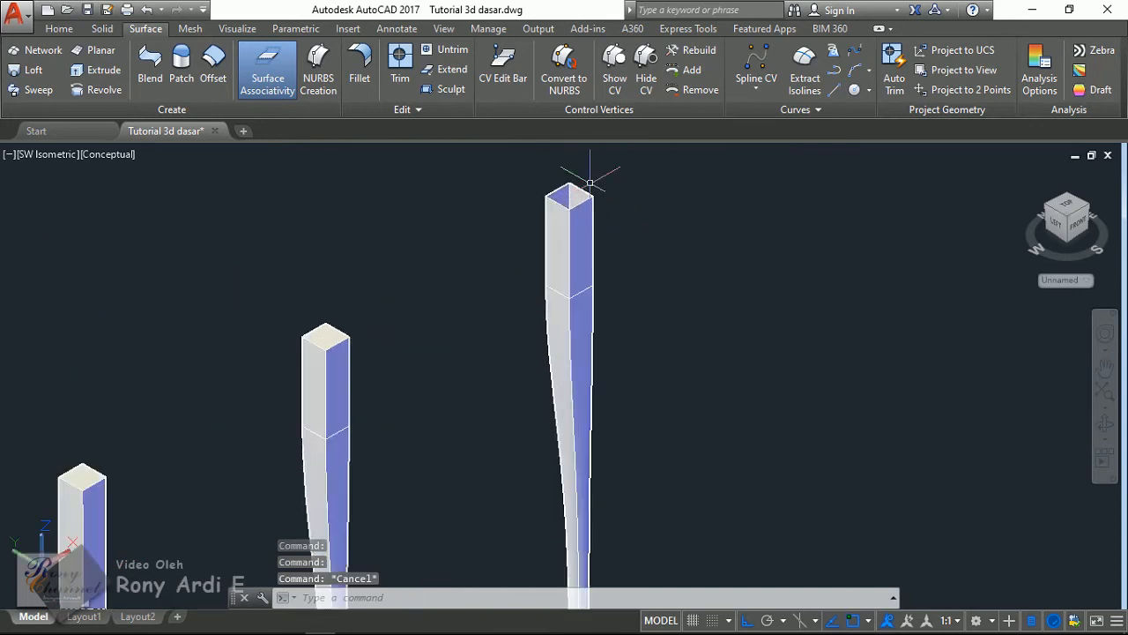
- Examine the open top of the surface leg from several angles, along with its loft properties and the rectangle profile at its rim
scroll(466, 214, down, 5)
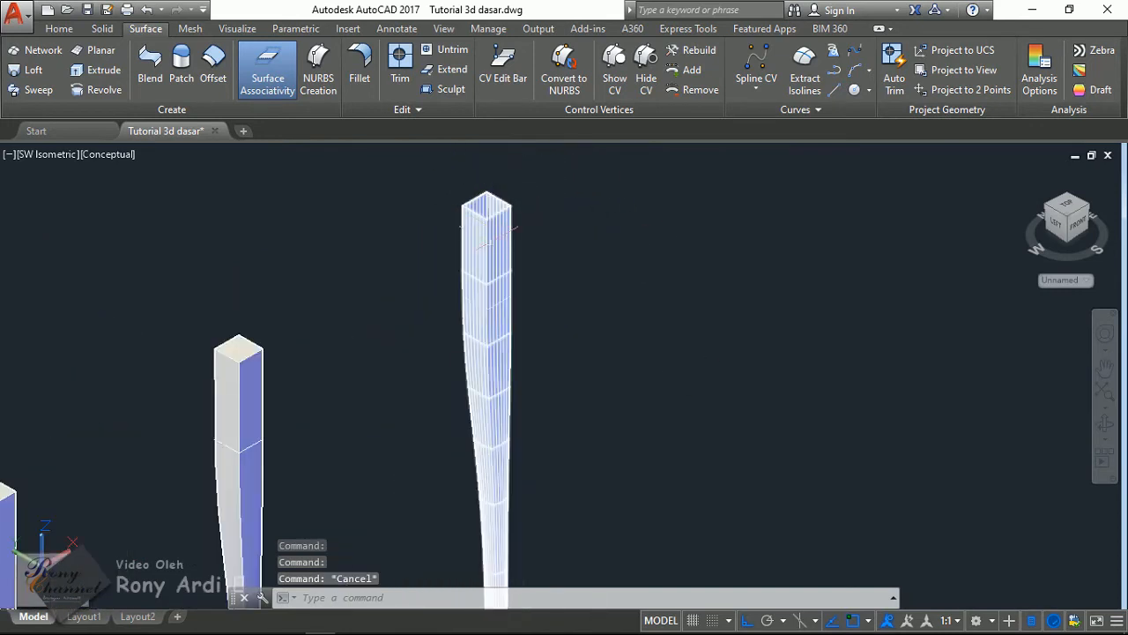
click(482, 251)
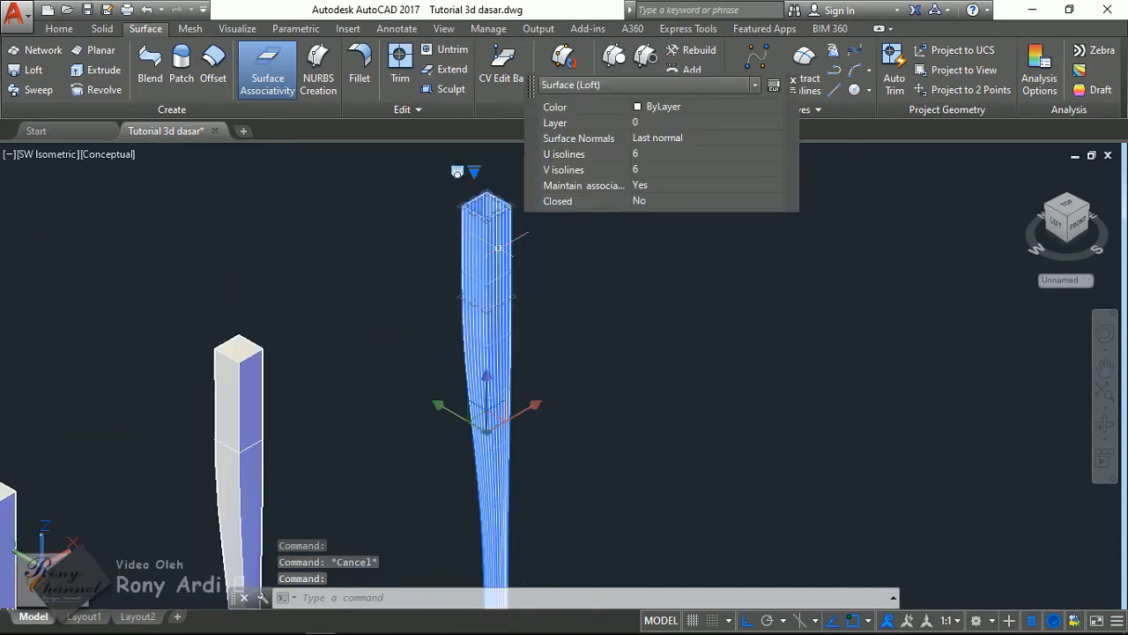
scroll(485, 221, up, 5)
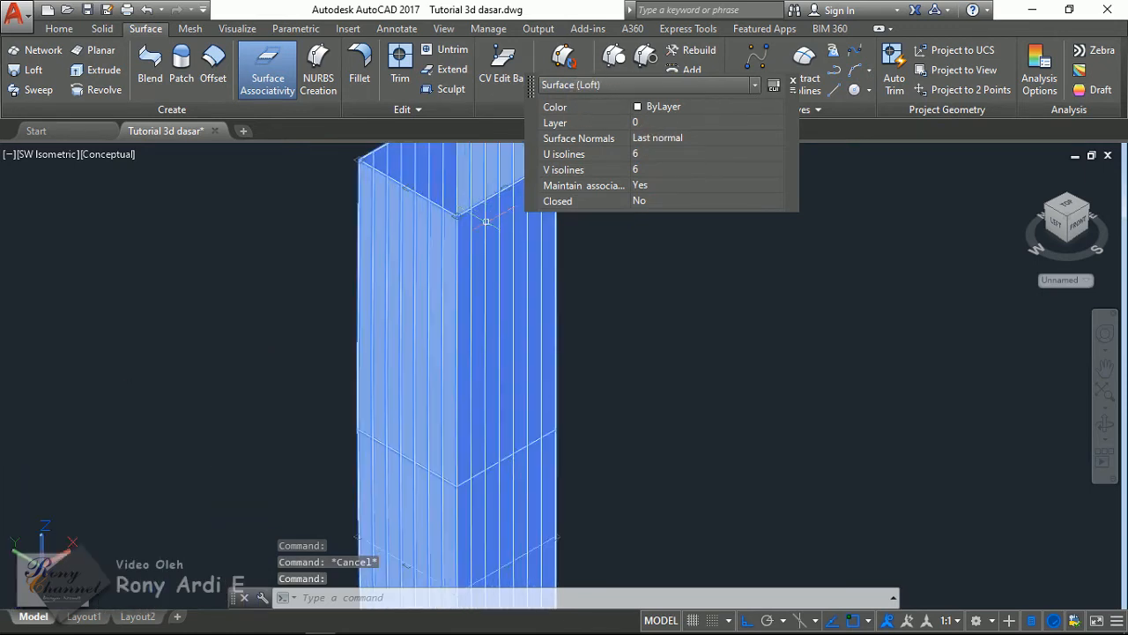
scroll(519, 250, down, 2)
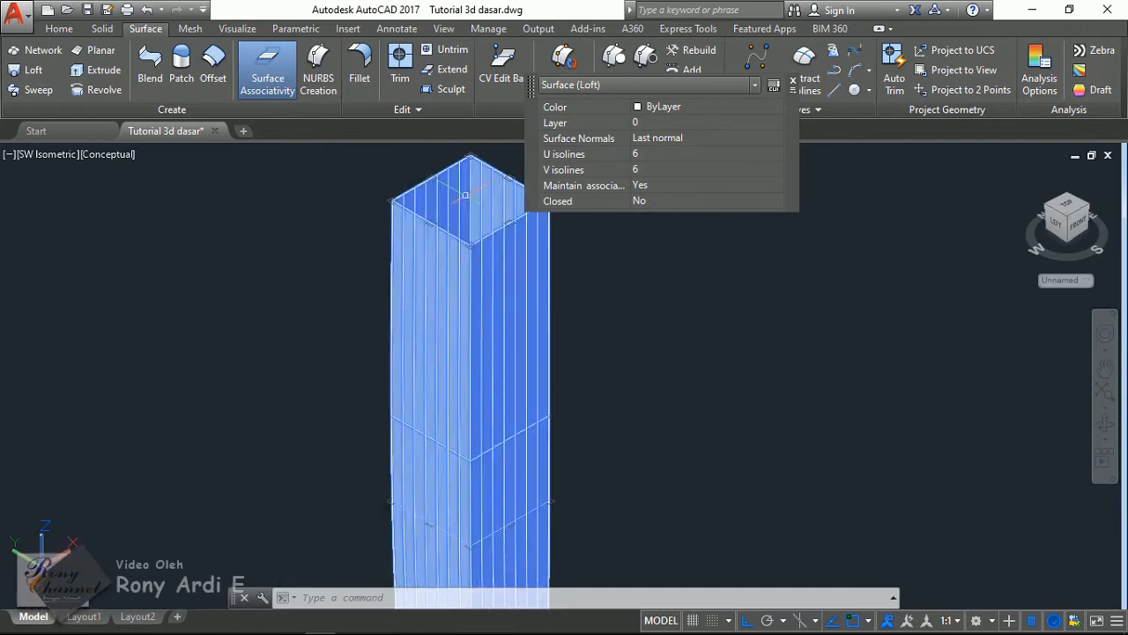
scroll(443, 257, down, 2)
shift+middle_drag(443, 258, 476, 264)
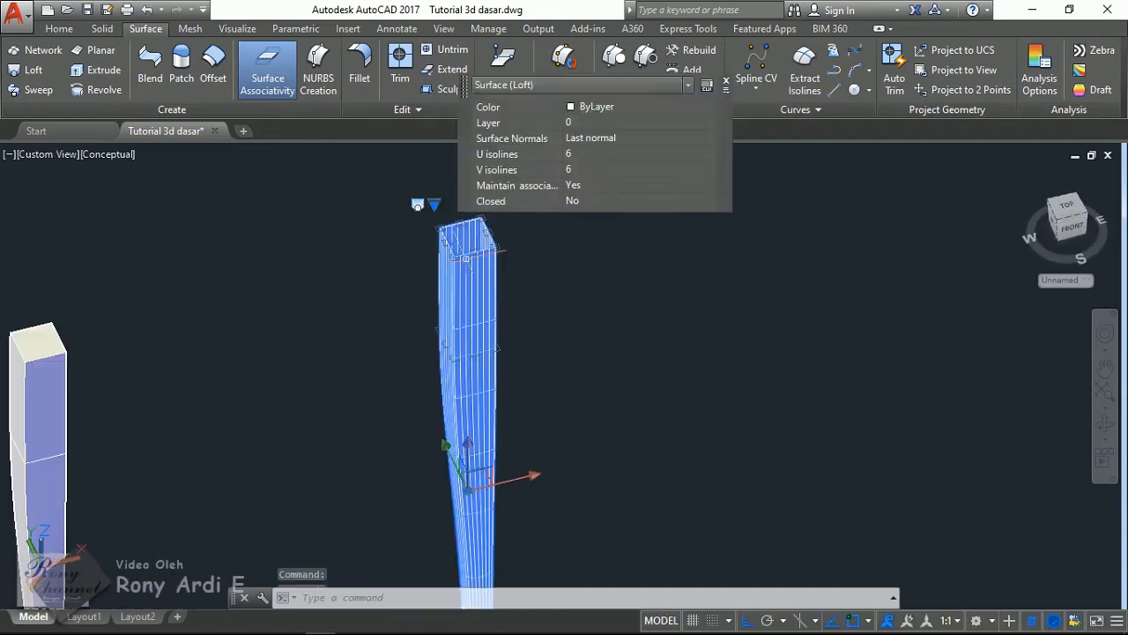
key(Escape)
scroll(536, 297, down, 1)
scroll(517, 256, up, 1)
click(518, 272)
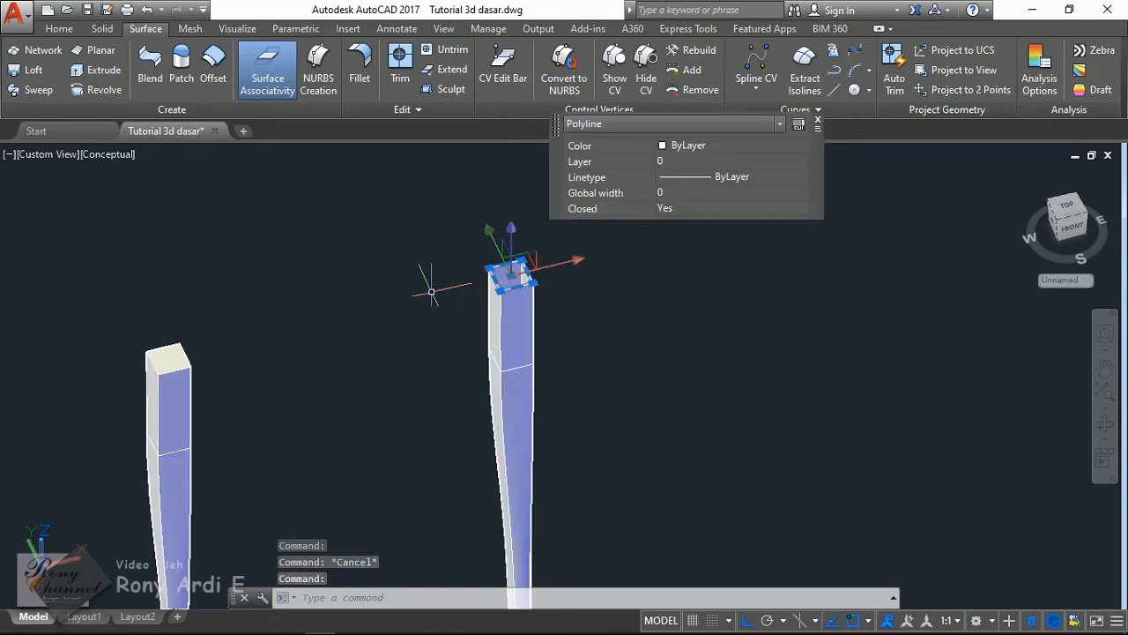
key(Escape)
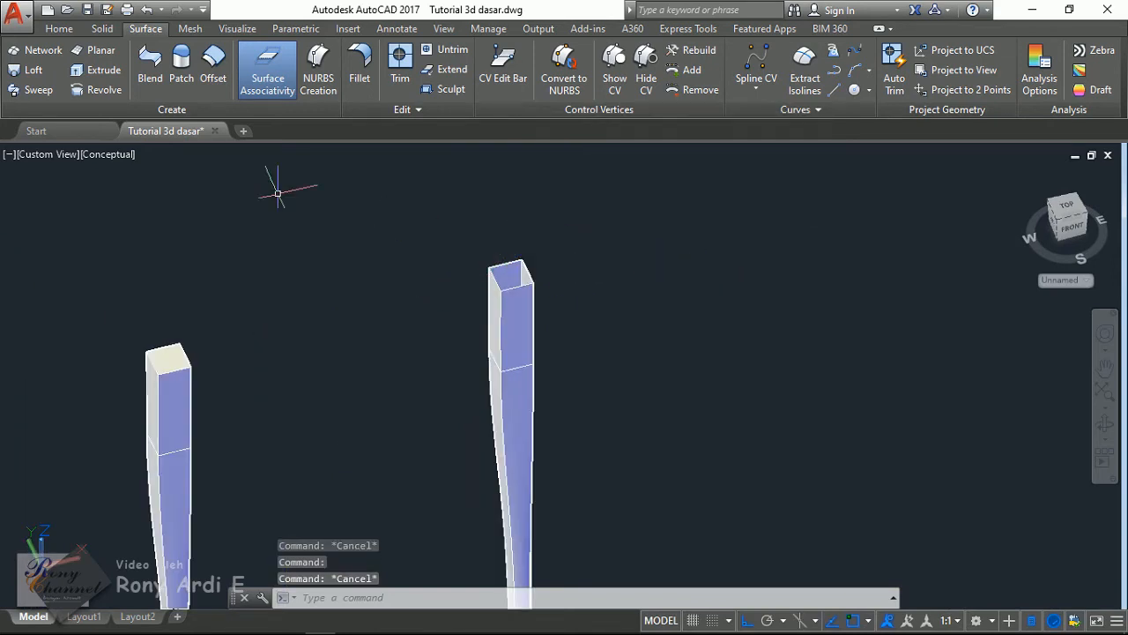
- Restore the SW Isometric view and check the surface leg's associativity in its quick properties
click(42, 154)
click(119, 302)
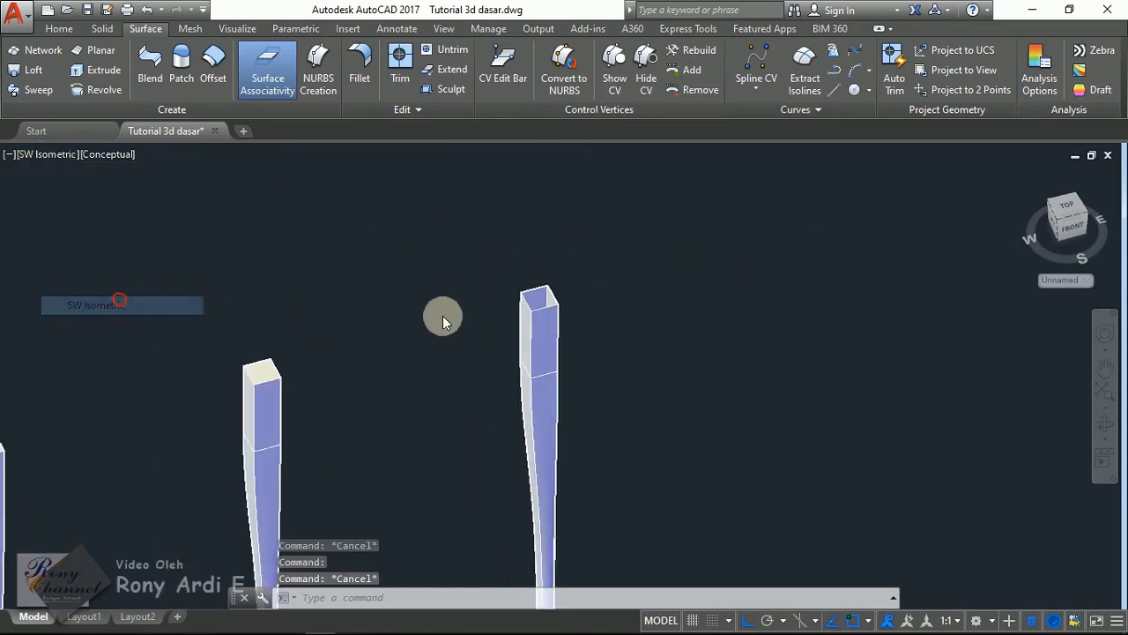
scroll(749, 275, up, 8)
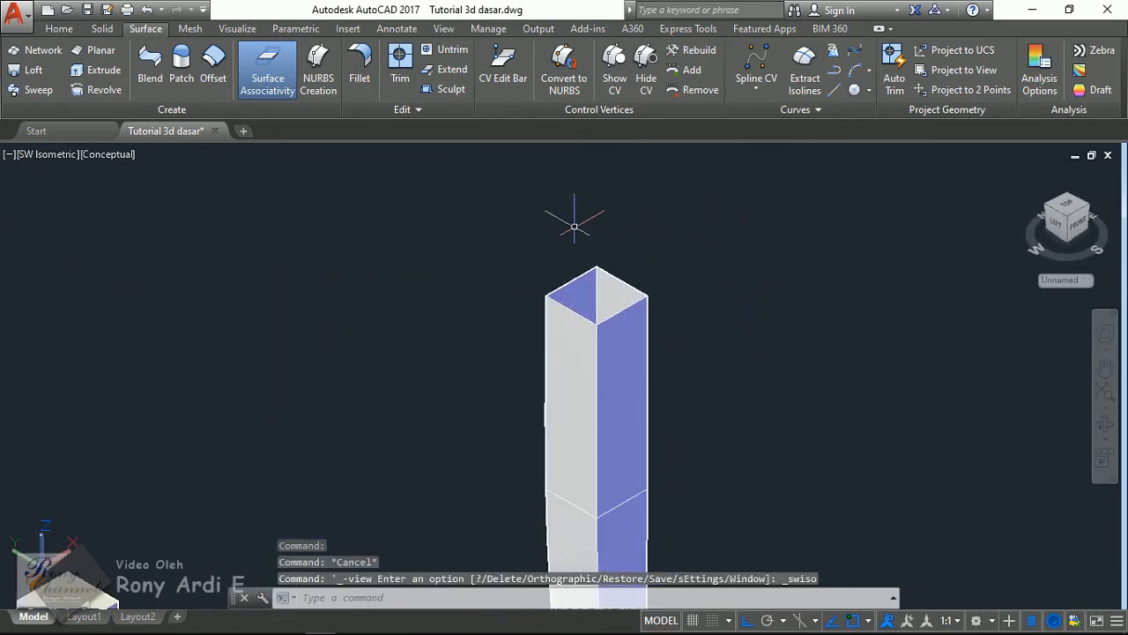
click(580, 376)
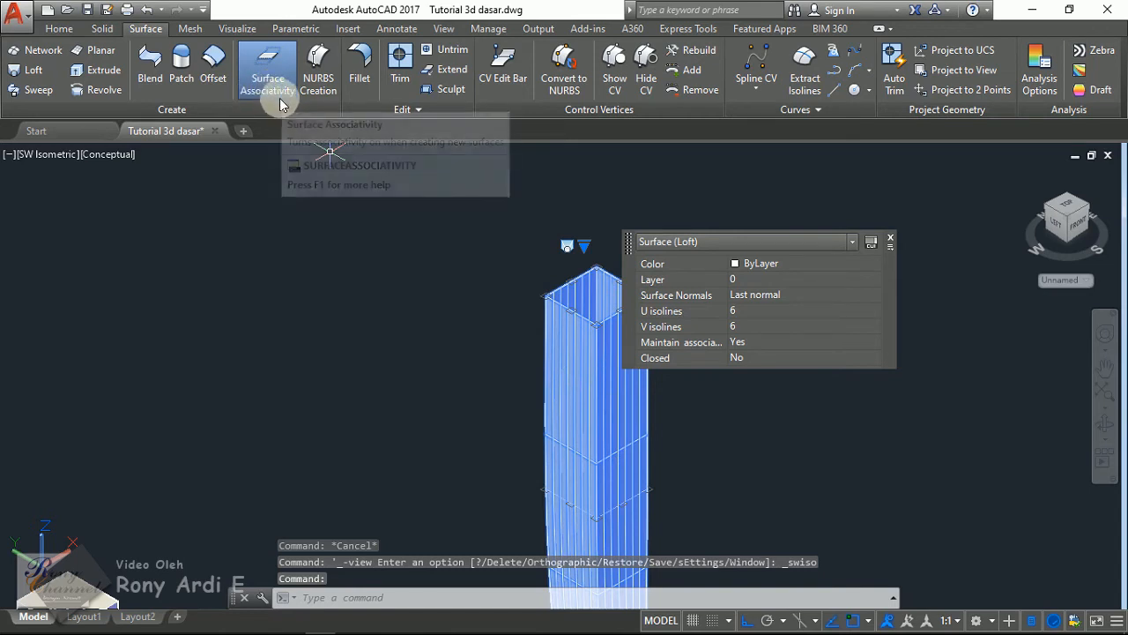
key(Escape)
scroll(615, 269, up, 2)
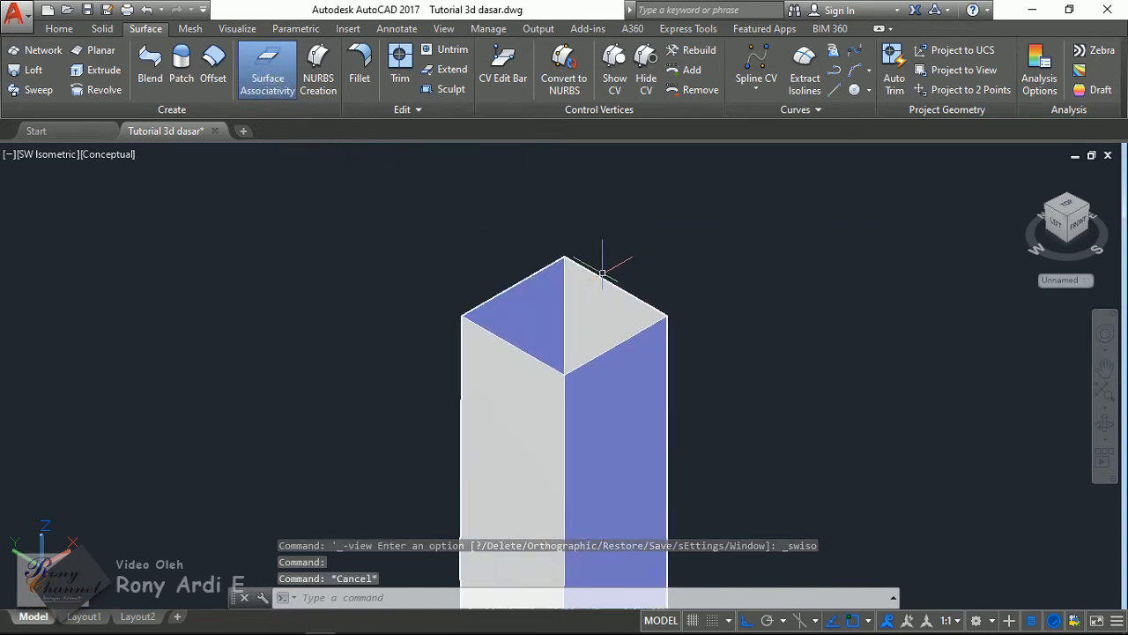
- Stretch the surface leg's top rectangle outward along the X axis by its far edge's midpoint, roughly doubling its length
click(608, 282)
scroll(490, 247, down, 2)
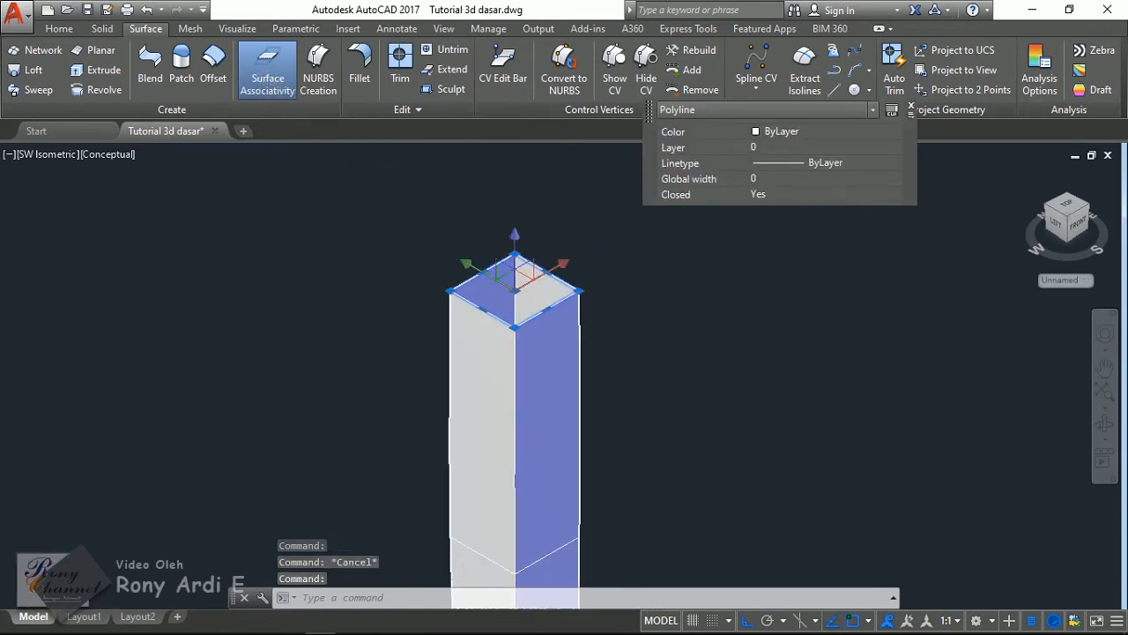
middle_drag(564, 281, 491, 280)
scroll(487, 282, up, 3)
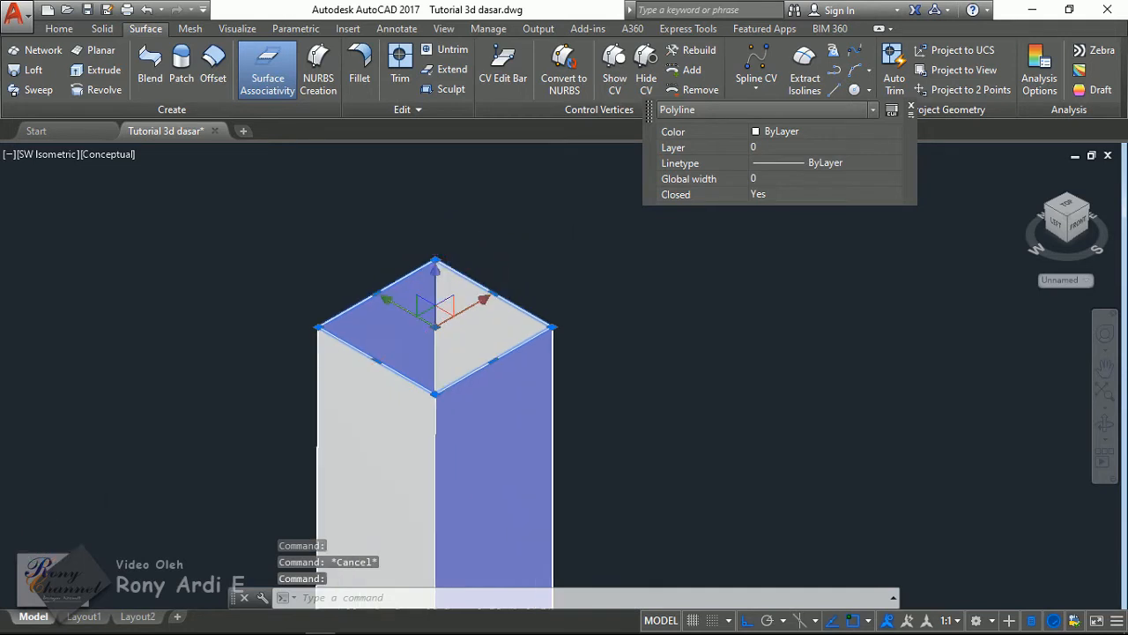
click(508, 304)
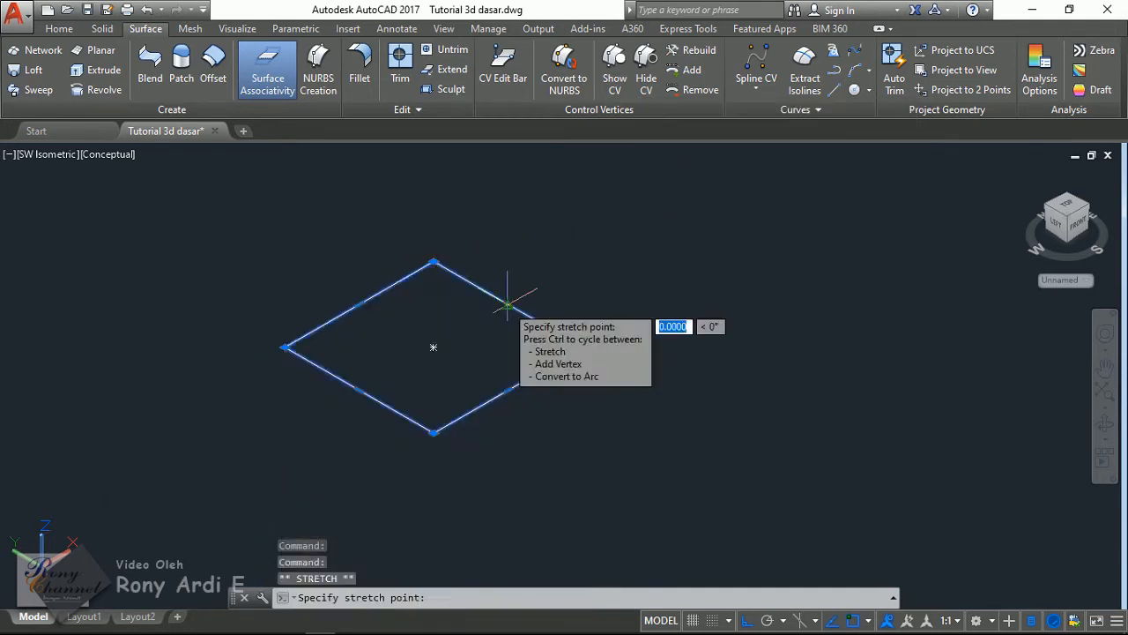
click(671, 235)
scroll(379, 235, down, 4)
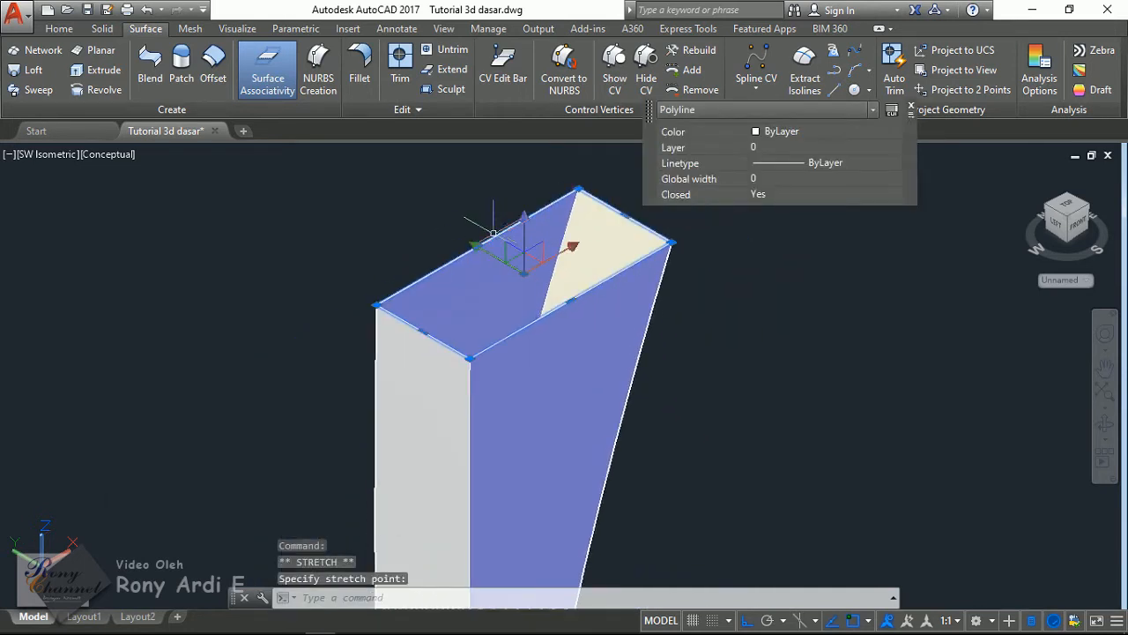
key(Escape)
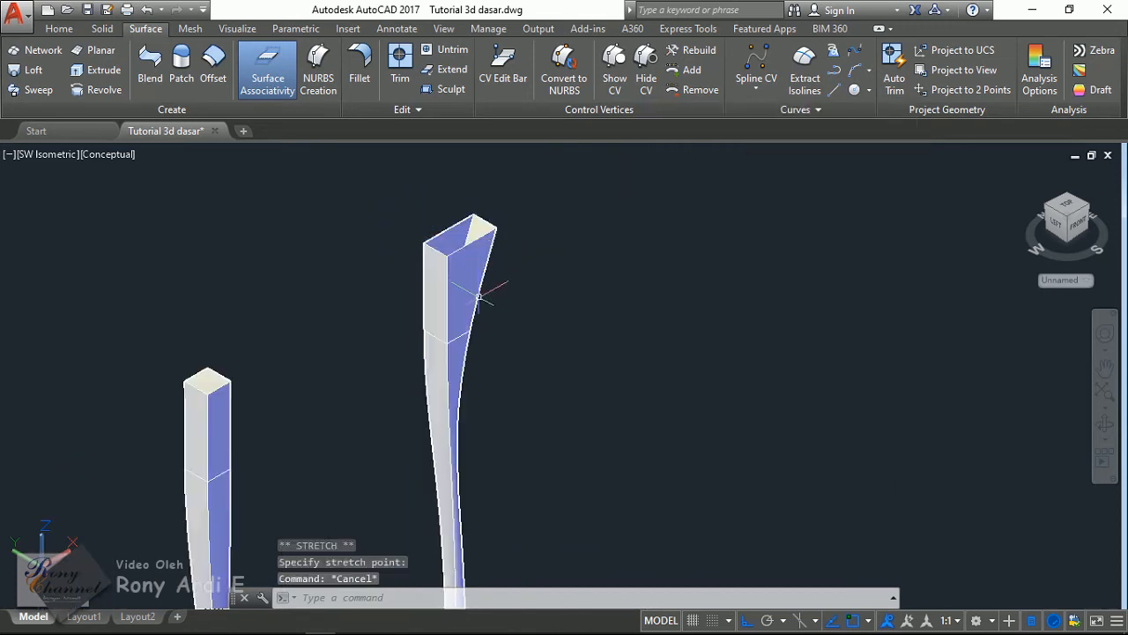
- Enlarge the base circle of the surface leg to a radius of about 80
click(450, 392)
scroll(365, 327, down, 2)
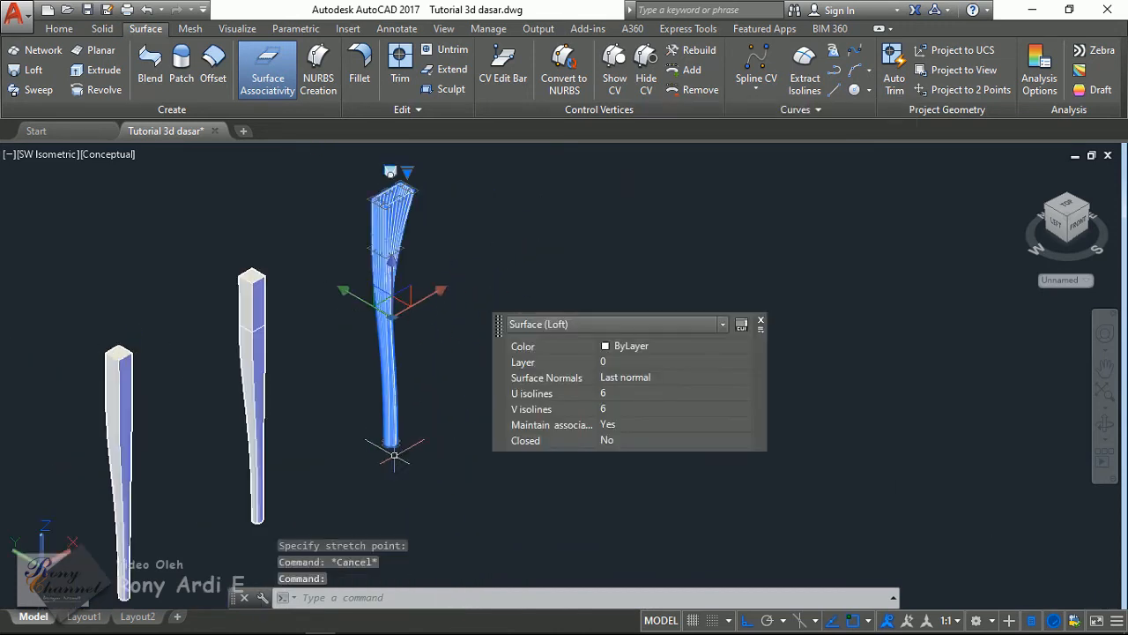
scroll(391, 453, up, 4)
key(Escape)
click(303, 372)
click(441, 459)
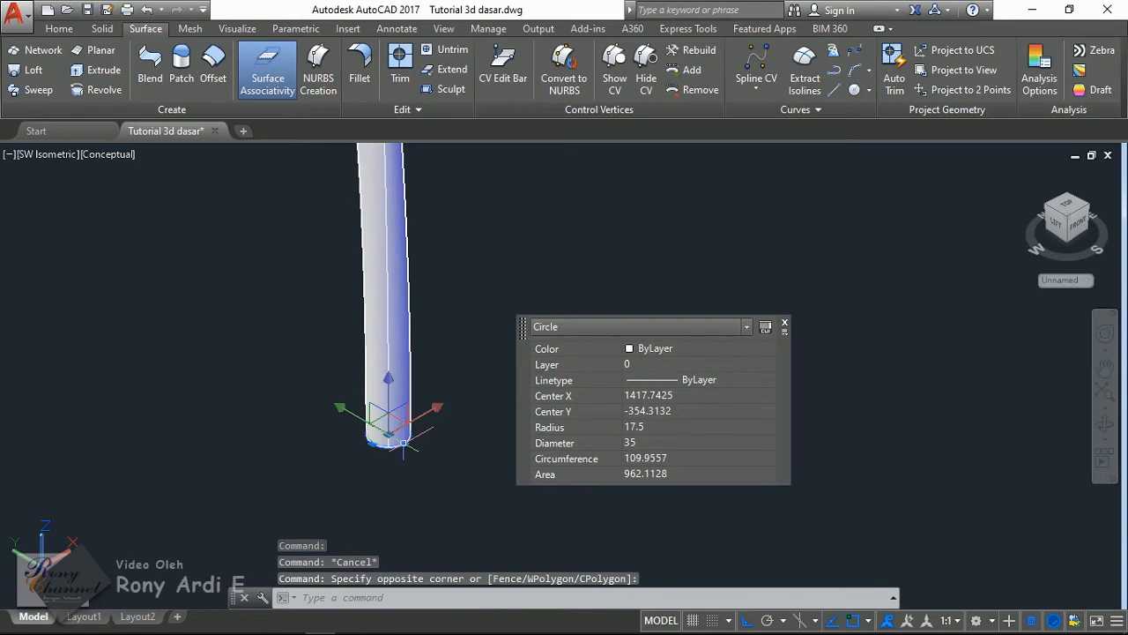
click(402, 443)
scroll(403, 444, up, 2)
scroll(410, 453, down, 5)
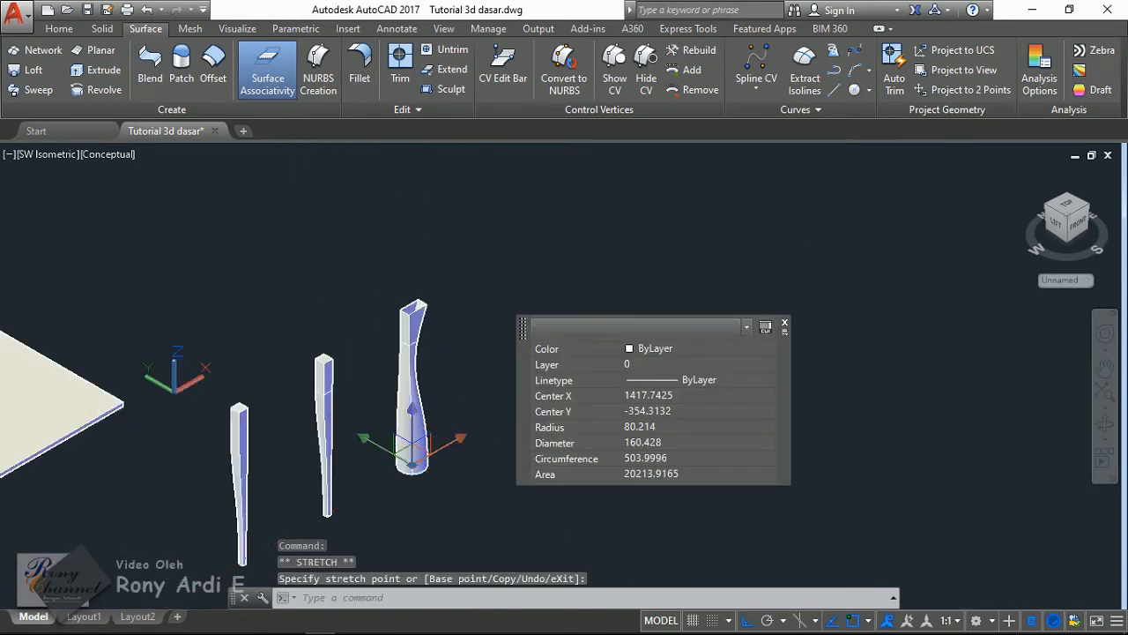
key(Escape)
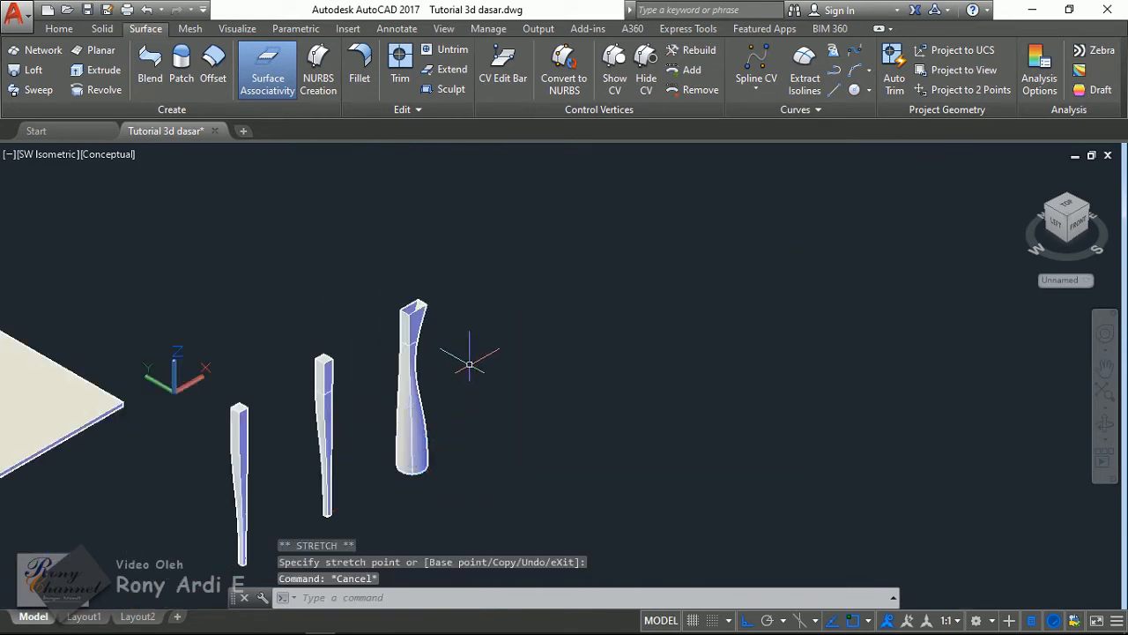
- Undo the enlargement of the surface leg's base circle and the stretch of its top rectangle
key(ctrl+z)
key(ctrl+z)
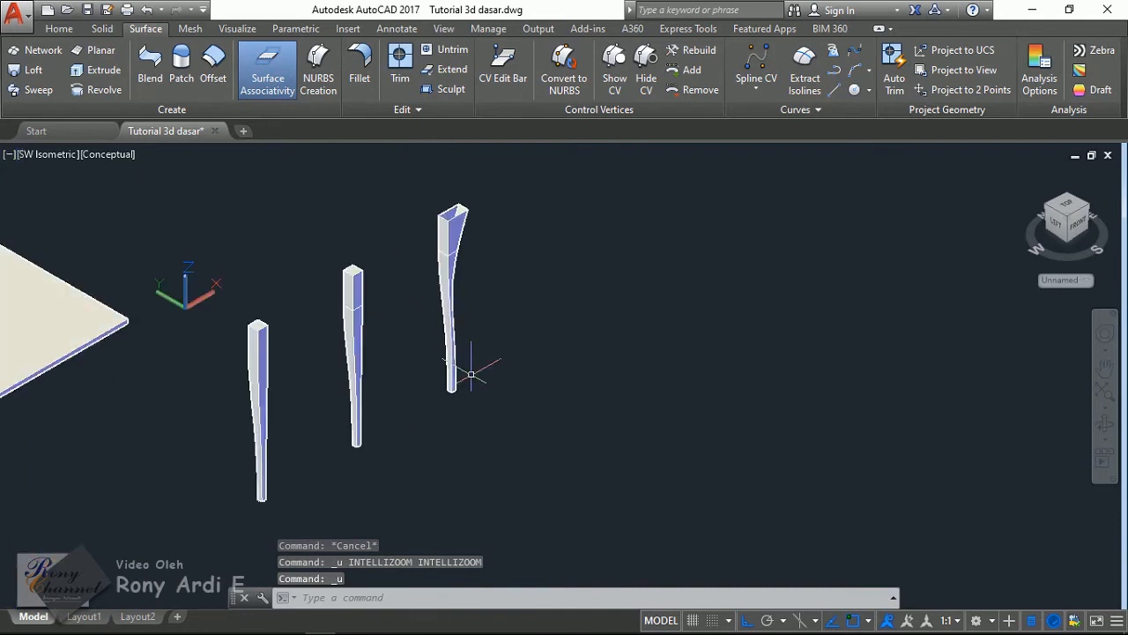
key(ctrl+z)
key(ctrl+z)
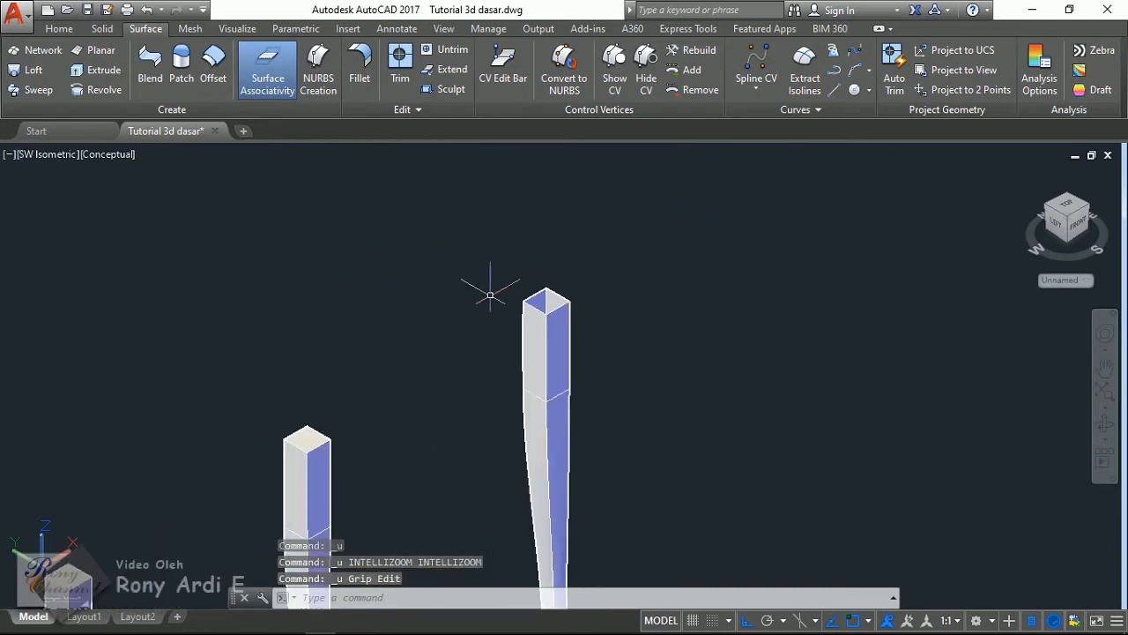
- Check the quick properties of the region along the top edge of the middle solid leg
scroll(311, 443, up, 5)
click(355, 378)
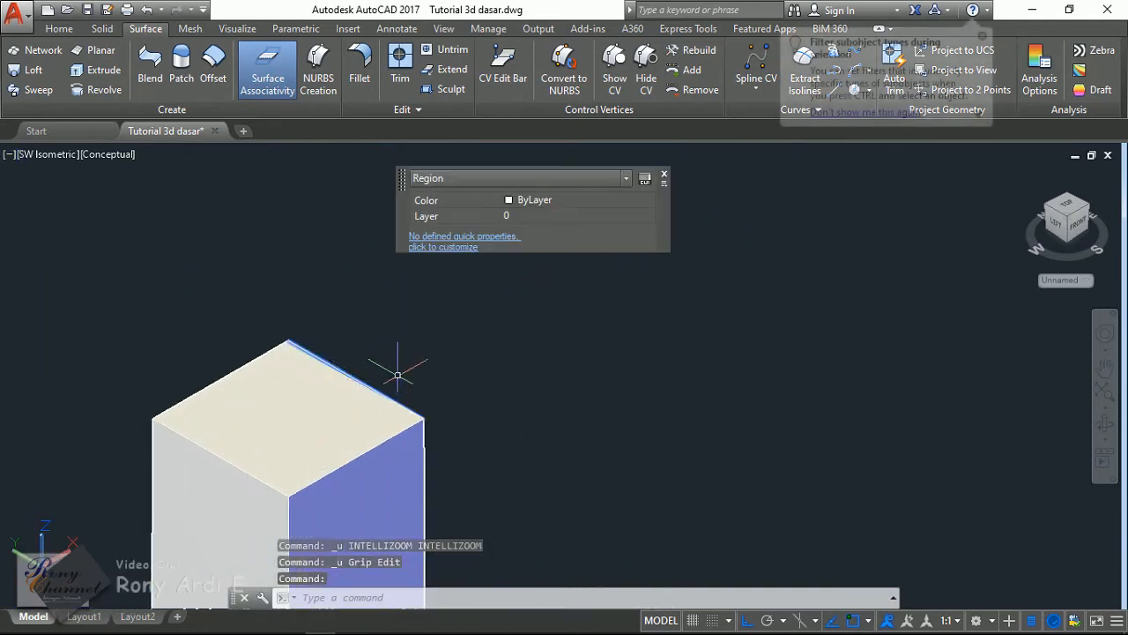
key(Escape)
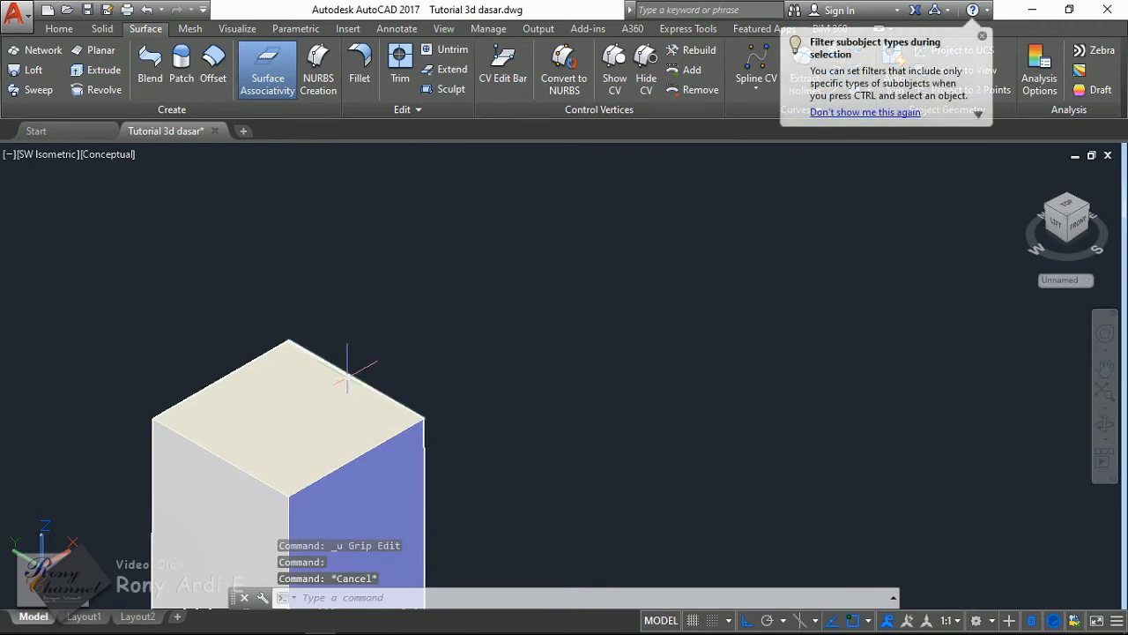
click(351, 378)
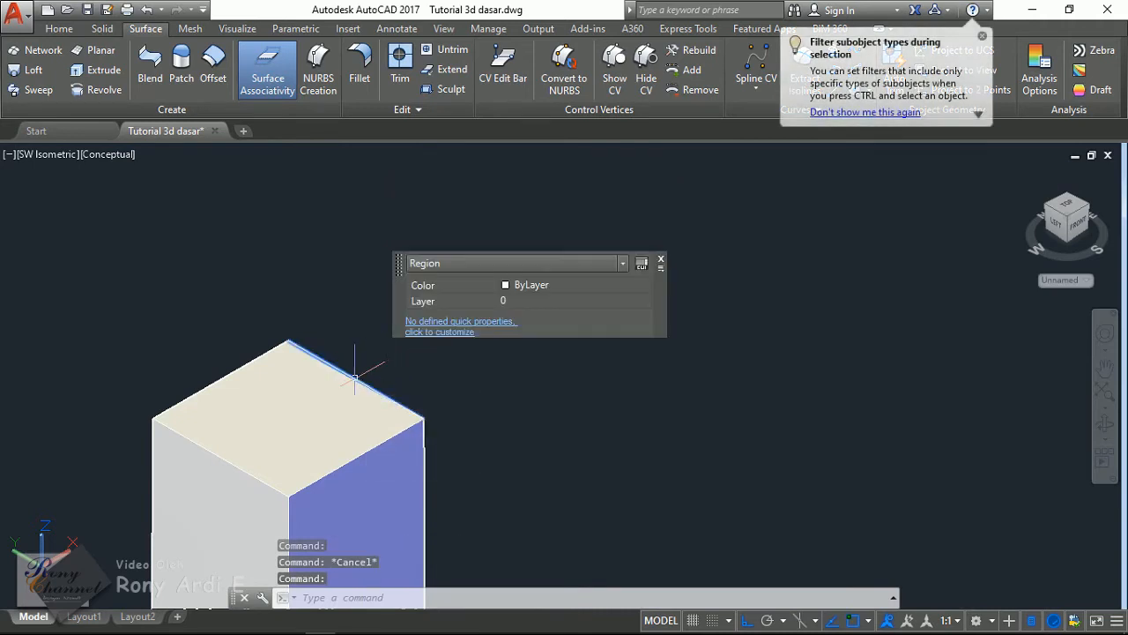
scroll(355, 379, down, 6)
key(Escape)
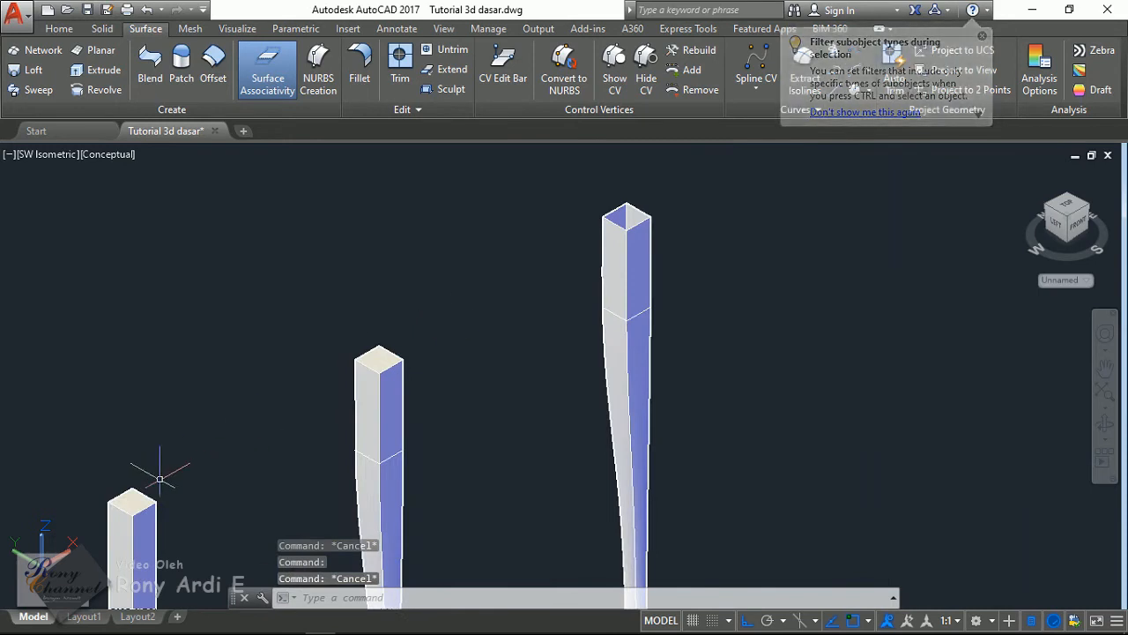
- Try to stretch the front side face of the first solid leg outward from its top edge's midpoint with Extend Adjacent Faces
scroll(404, 436, up, 3)
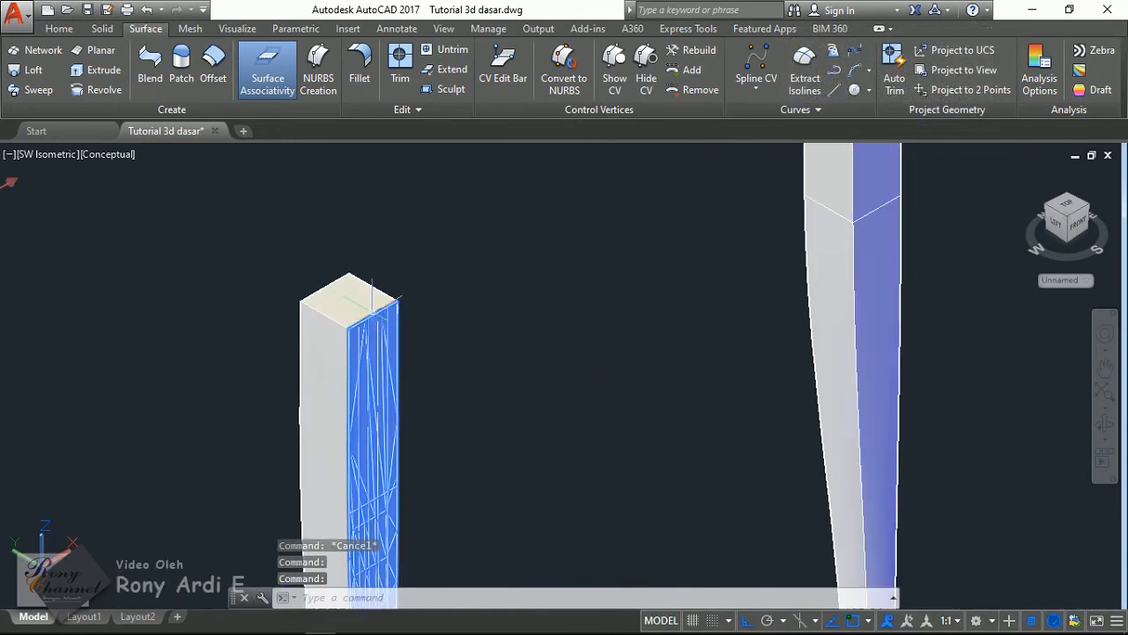
click(373, 314)
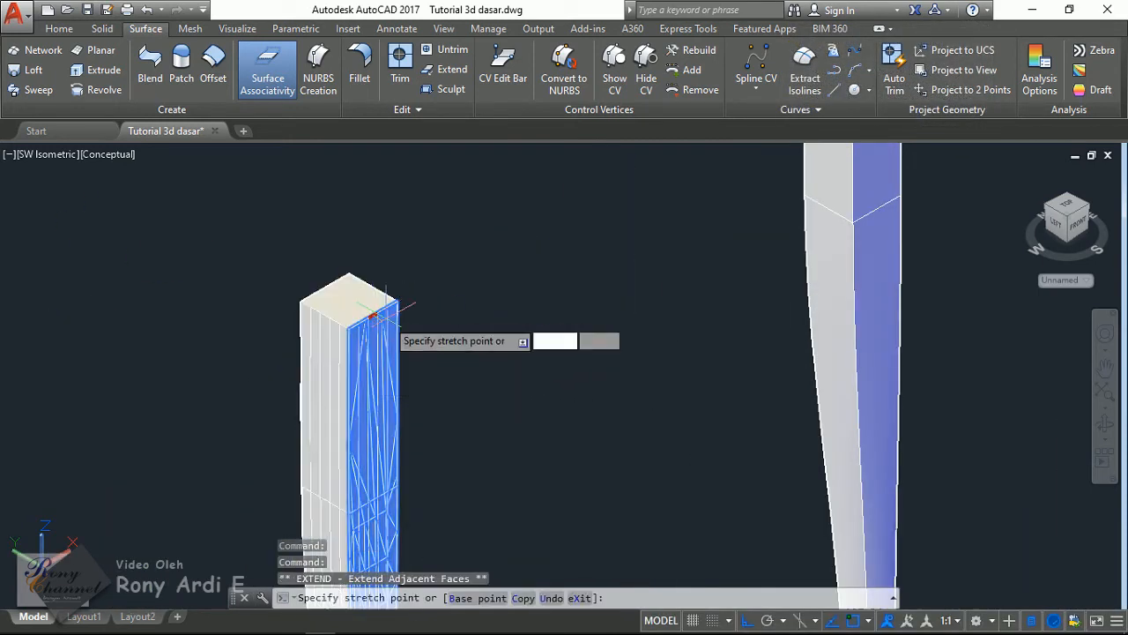
click(468, 361)
scroll(290, 315, down, 5)
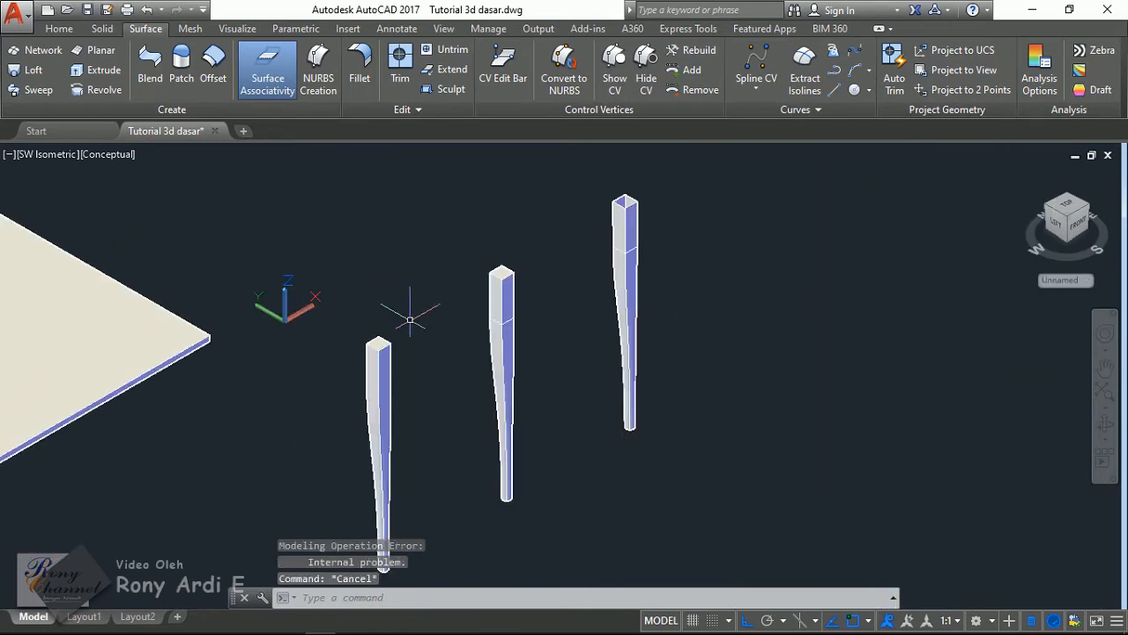
- Examine which side and top faces of the middle solid leg can be selected individually
scroll(464, 292, up, 5)
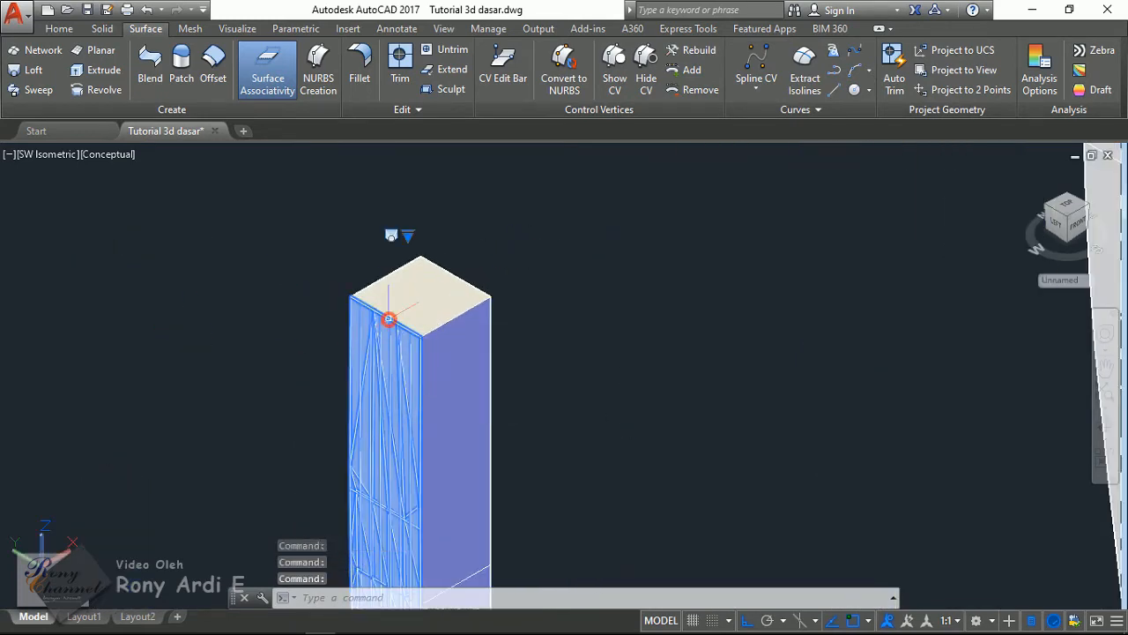
key(Escape)
scroll(284, 315, down, 2)
click(399, 317)
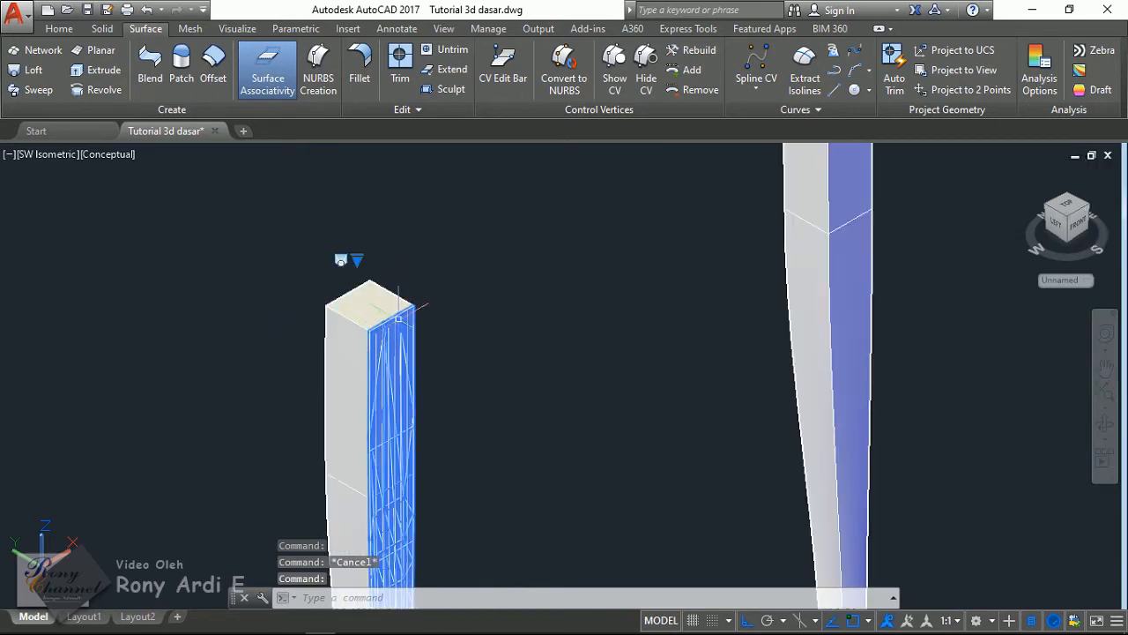
click(391, 312)
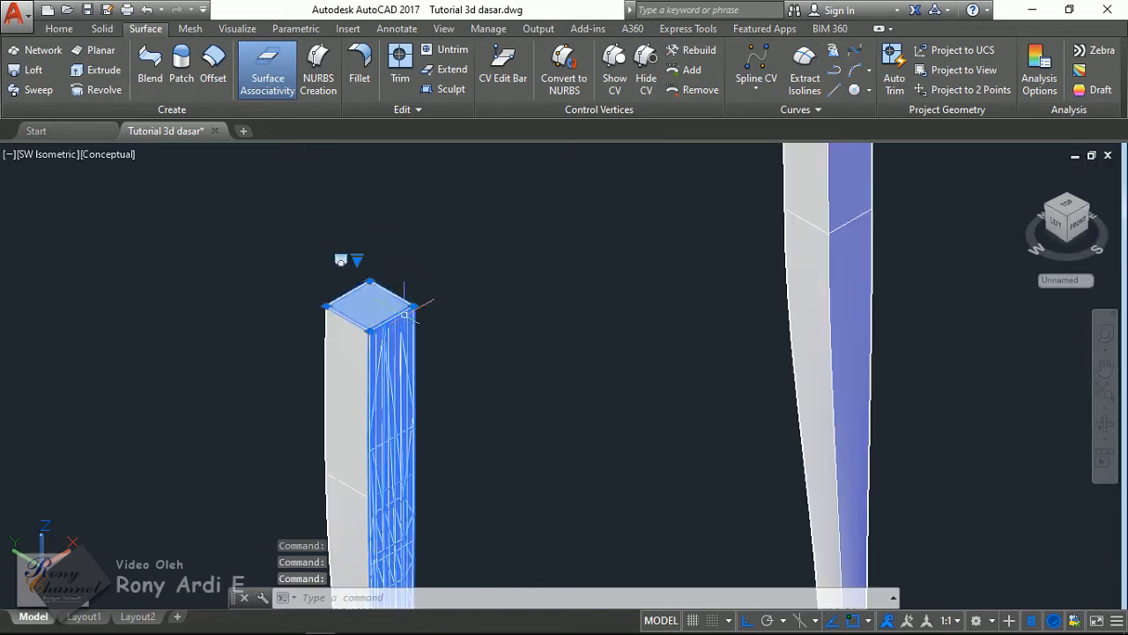
key(Escape)
scroll(397, 334, down, 4)
scroll(534, 333, up, 2)
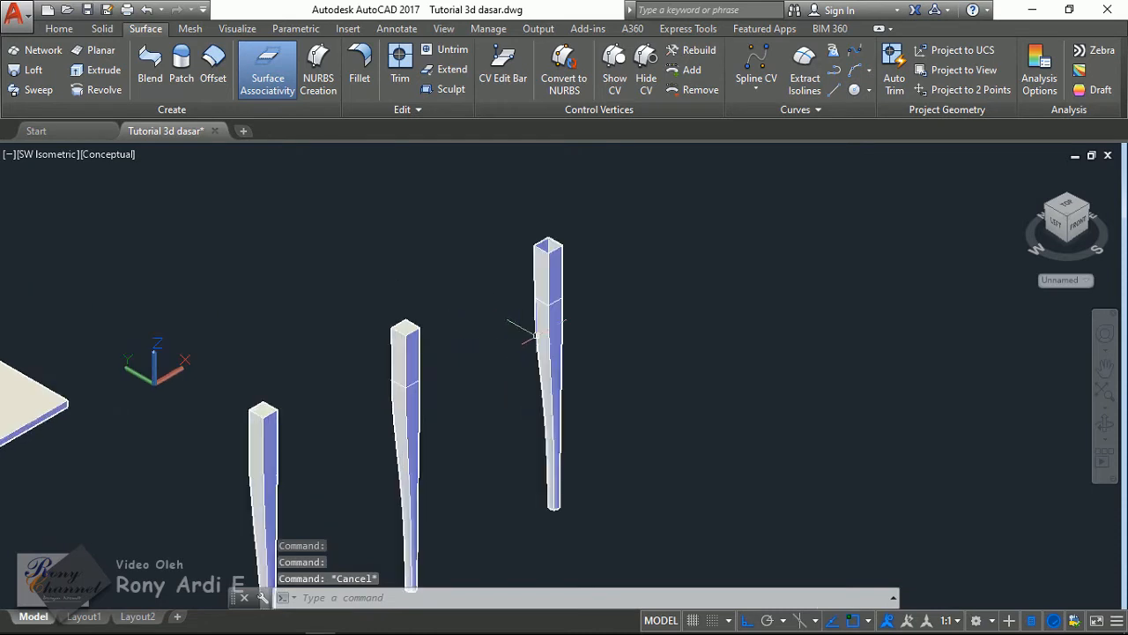
- Try to pull the tabletop's front side face outward from its upper midpoint with Extend Adjacent Faces
scroll(379, 330, down, 3)
scroll(476, 352, up, 7)
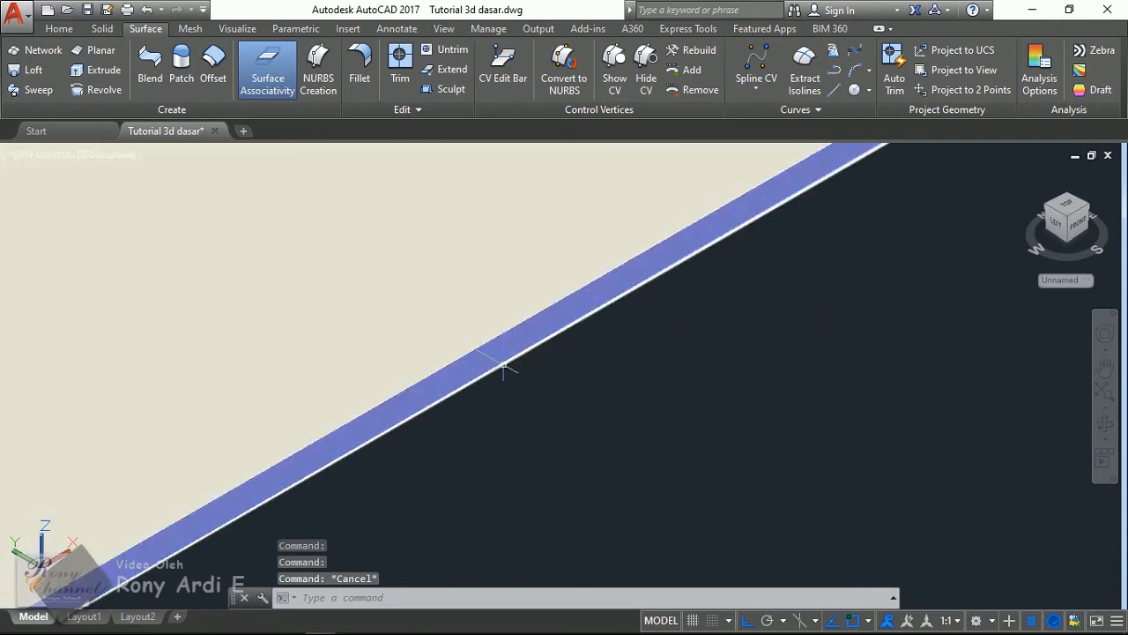
click(508, 346)
scroll(508, 346, down, 4)
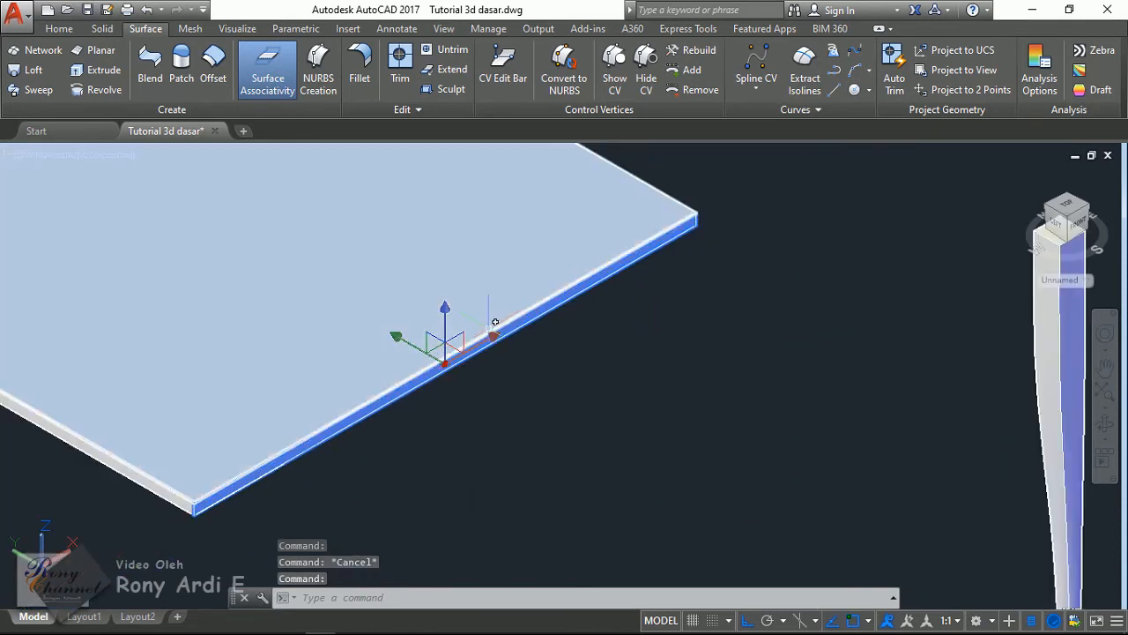
scroll(465, 366, up, 5)
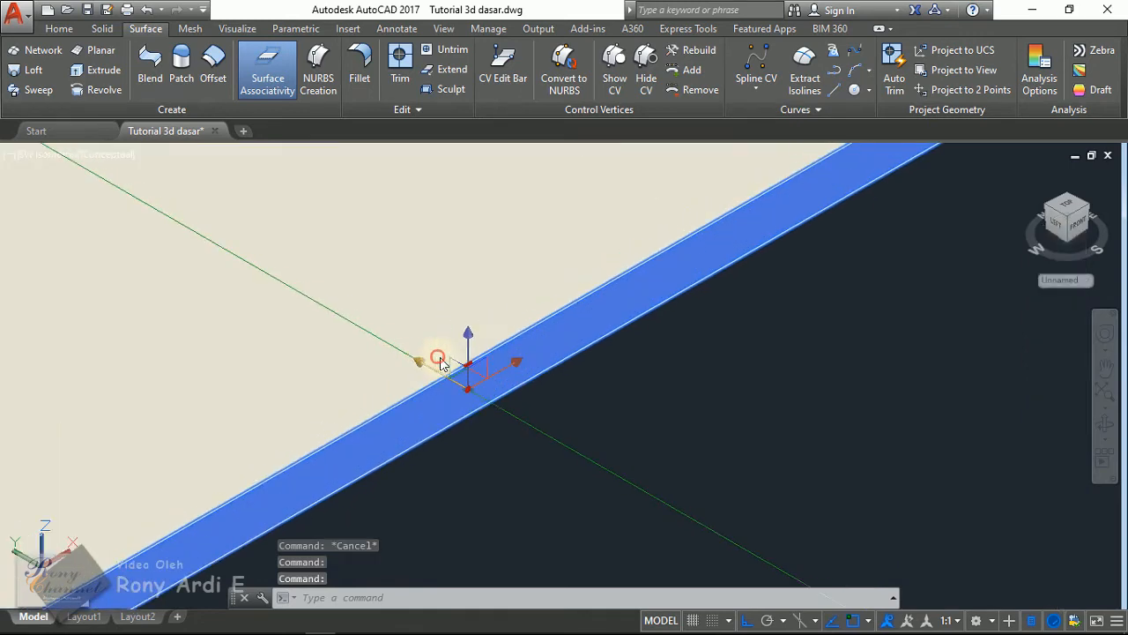
click(465, 367)
scroll(465, 367, down, 5)
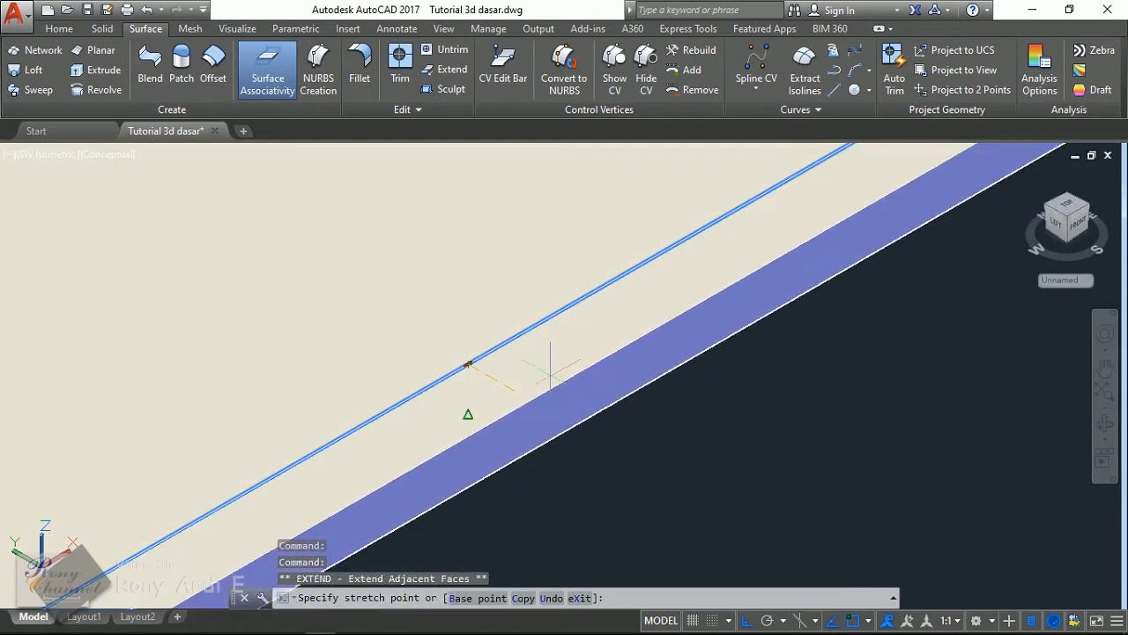
scroll(503, 378, up, 3)
scroll(461, 340, down, 3)
key(Escape)
key(Escape)
- Try to stretch the tabletop's top face outward by about 118 units at 270° from its front edge's midpoint
scroll(436, 313, up, 4)
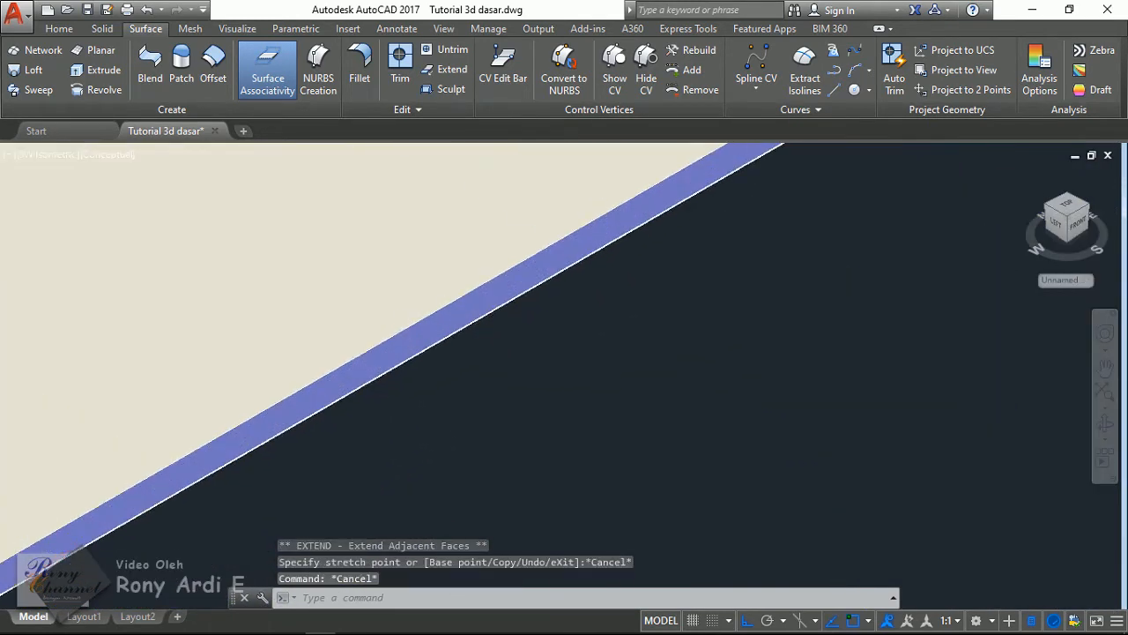
scroll(433, 307, down, 5)
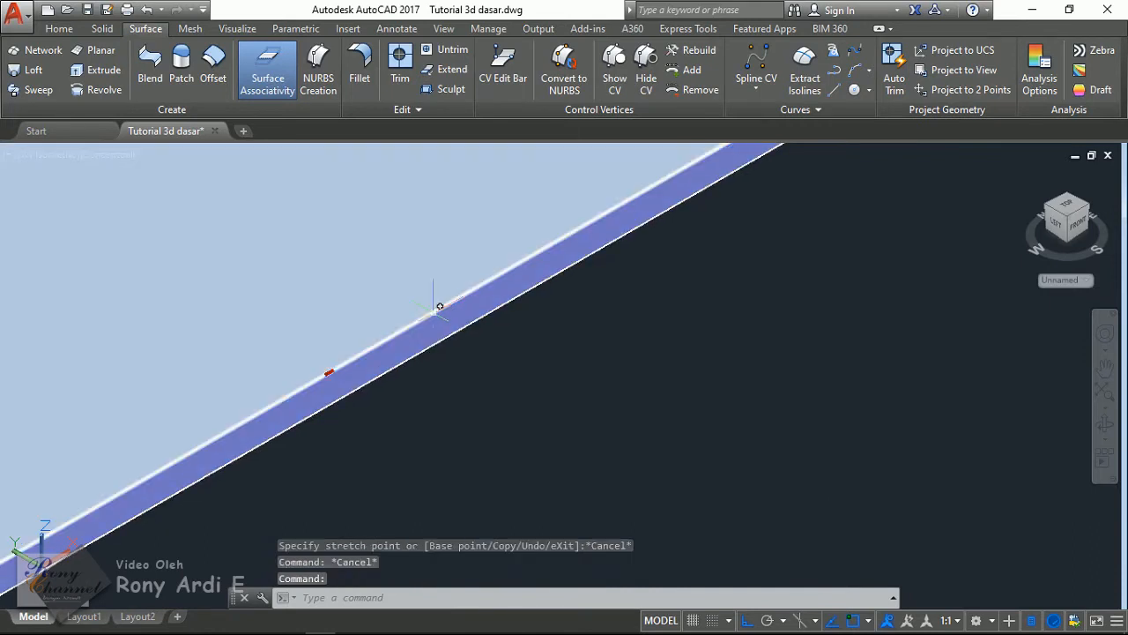
click(374, 336)
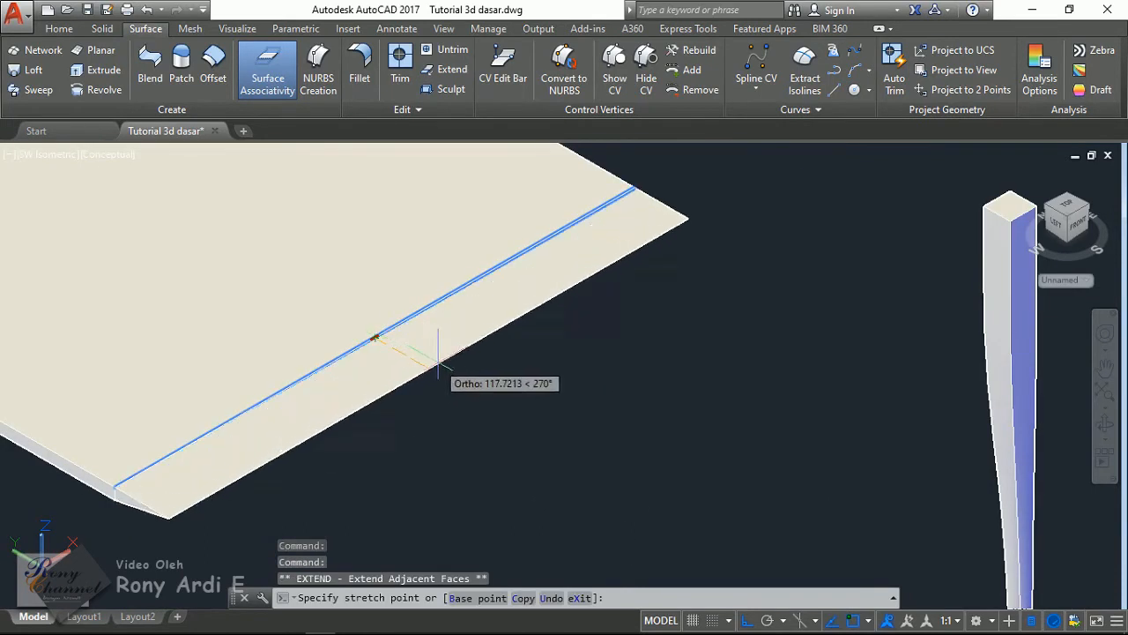
scroll(407, 362, down, 5)
key(Escape)
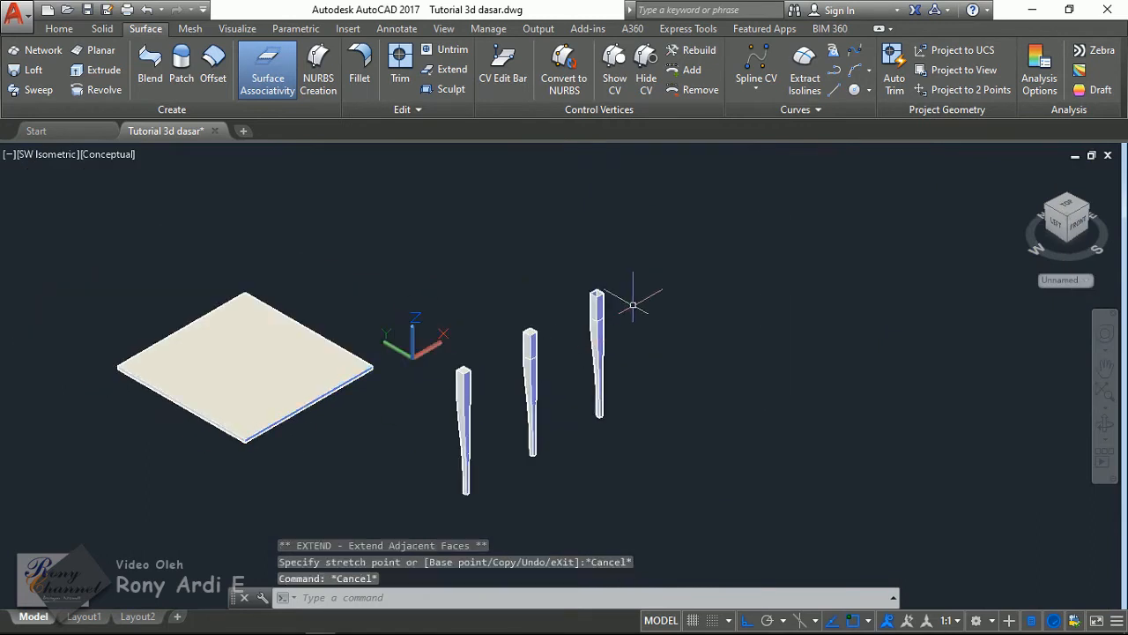
- Examine the open rim of the surface leg up close
scroll(629, 307, up, 6)
scroll(564, 264, down, 5)
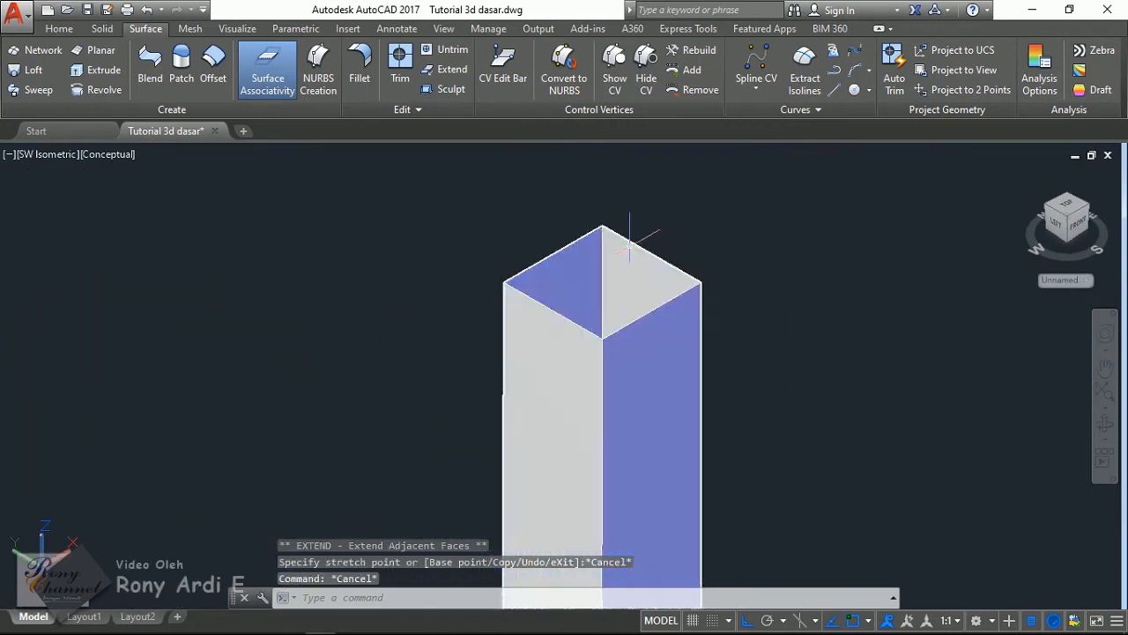
scroll(627, 244, down, 3)
scroll(656, 256, up, 7)
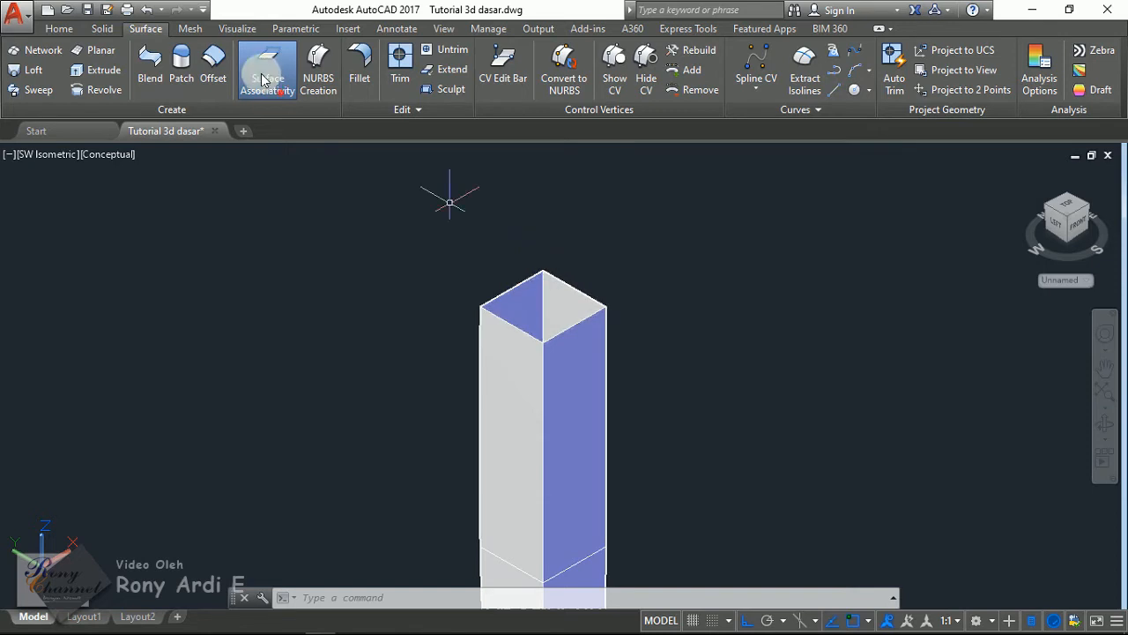
- Show the parametric constraint tools and compare the surface leg's open top with the closed tops of the solid legs
click(295, 28)
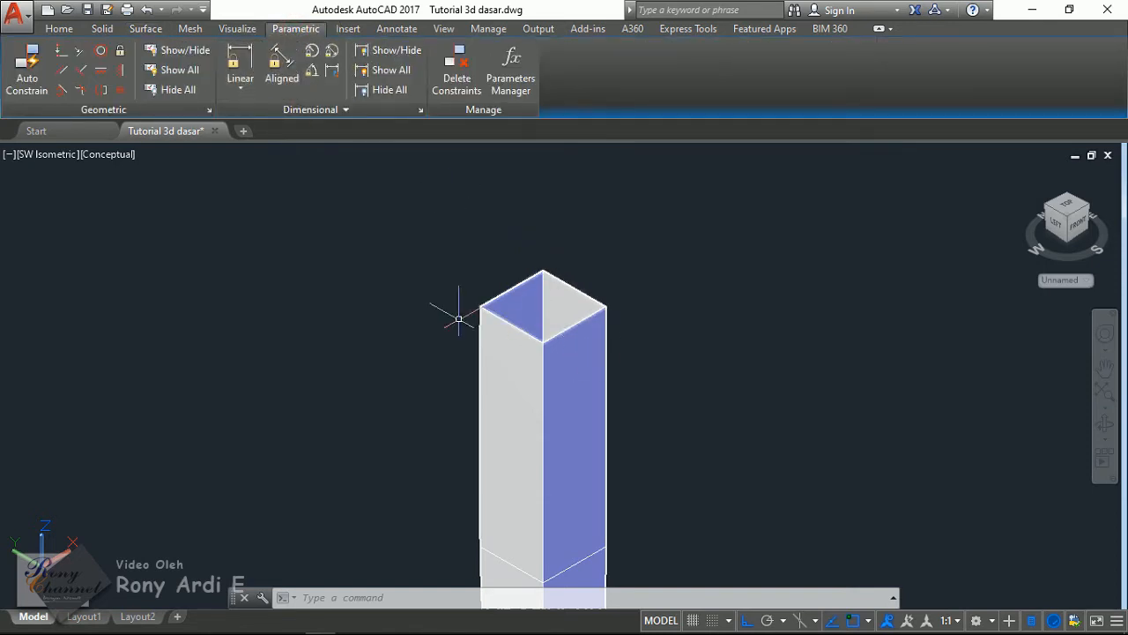
scroll(511, 260, down, 3)
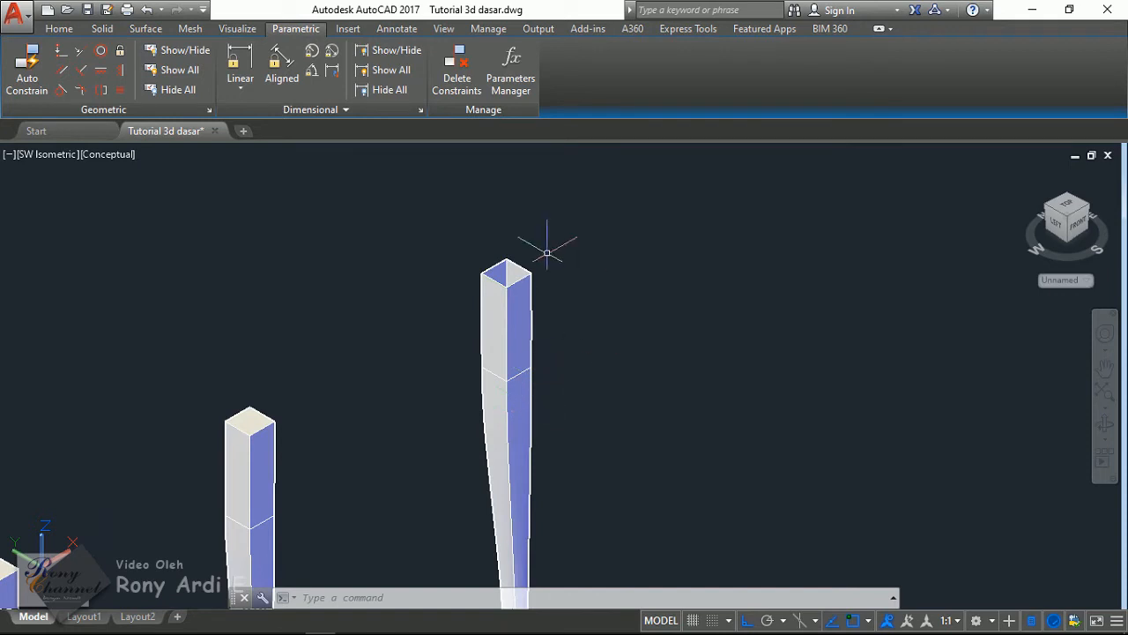
scroll(546, 253, down, 3)
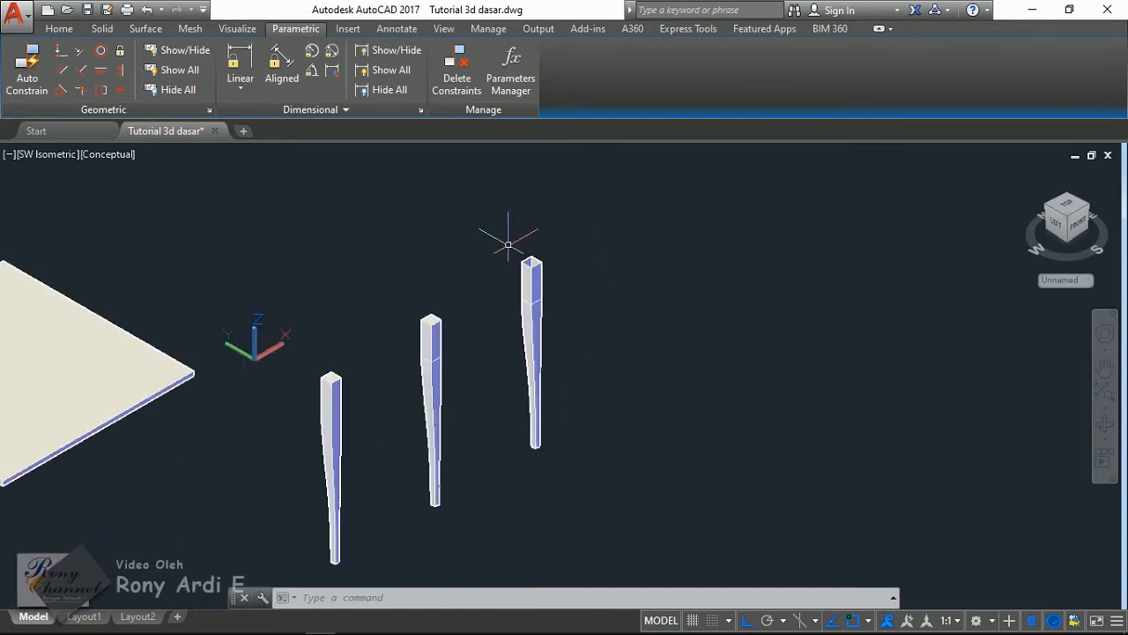
scroll(523, 249, up, 6)
scroll(582, 279, down, 5)
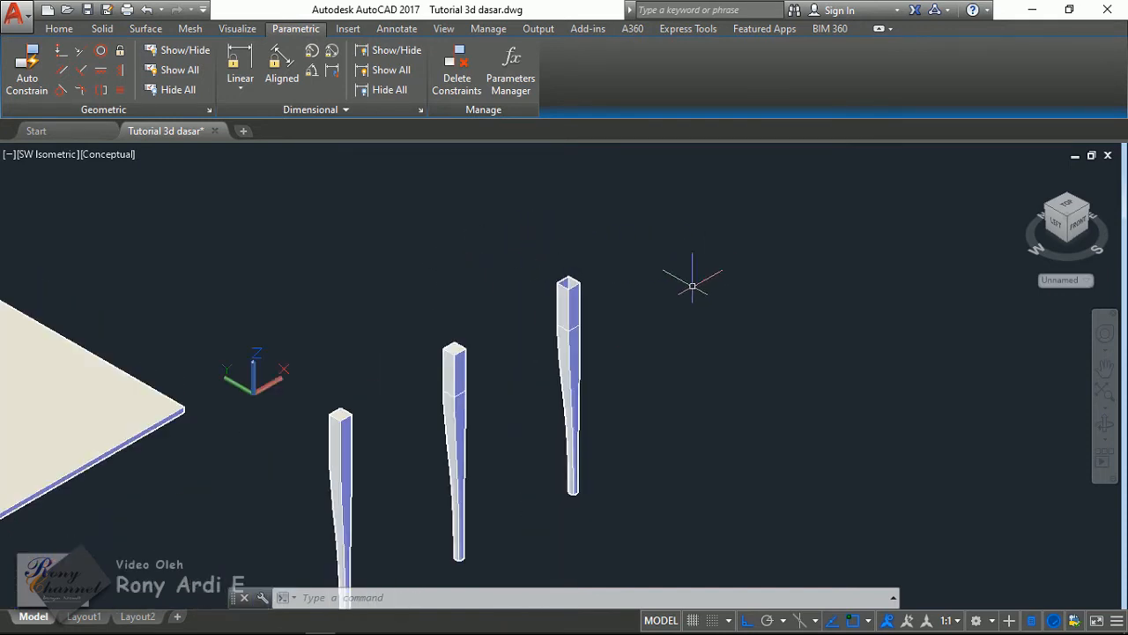
scroll(582, 265, up, 4)
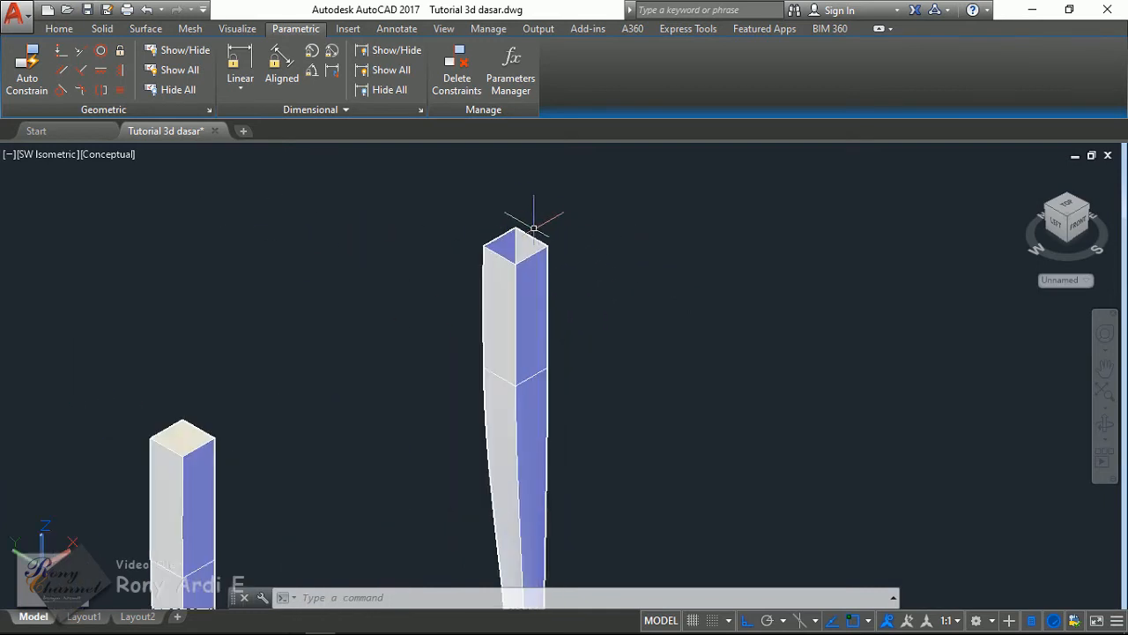
scroll(483, 232, up, 1)
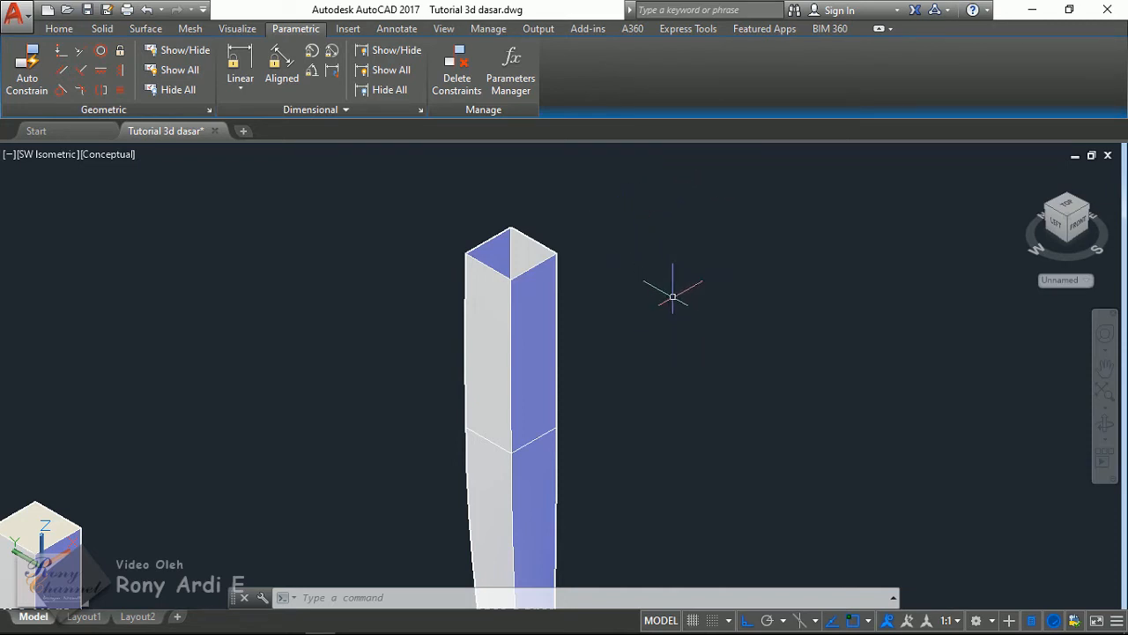
scroll(620, 286, down, 2)
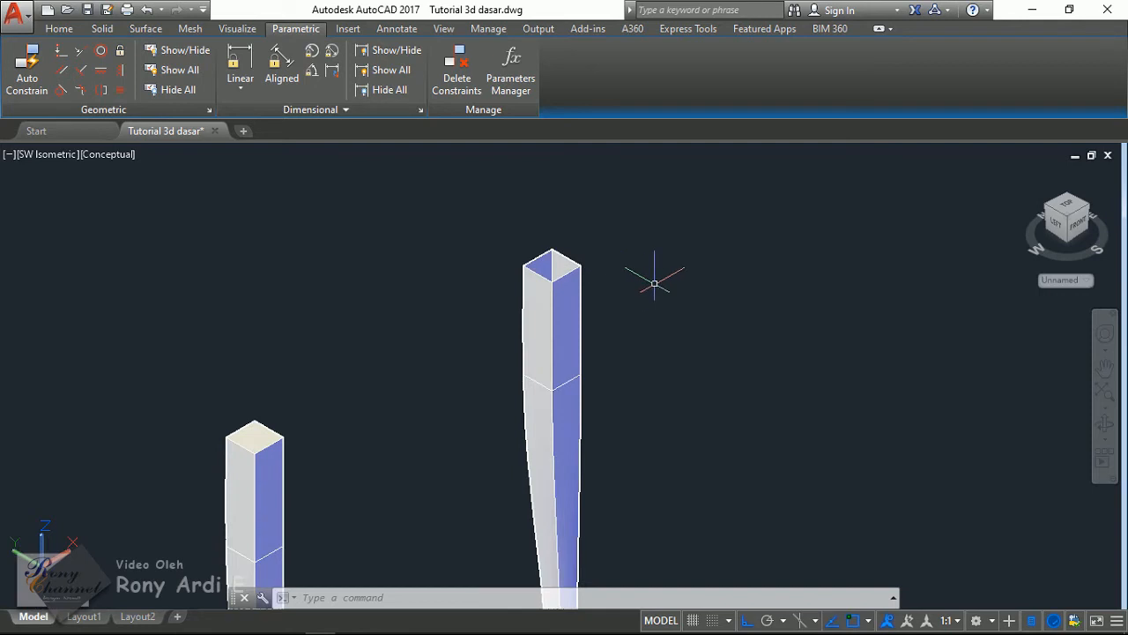
scroll(617, 231, up, 3)
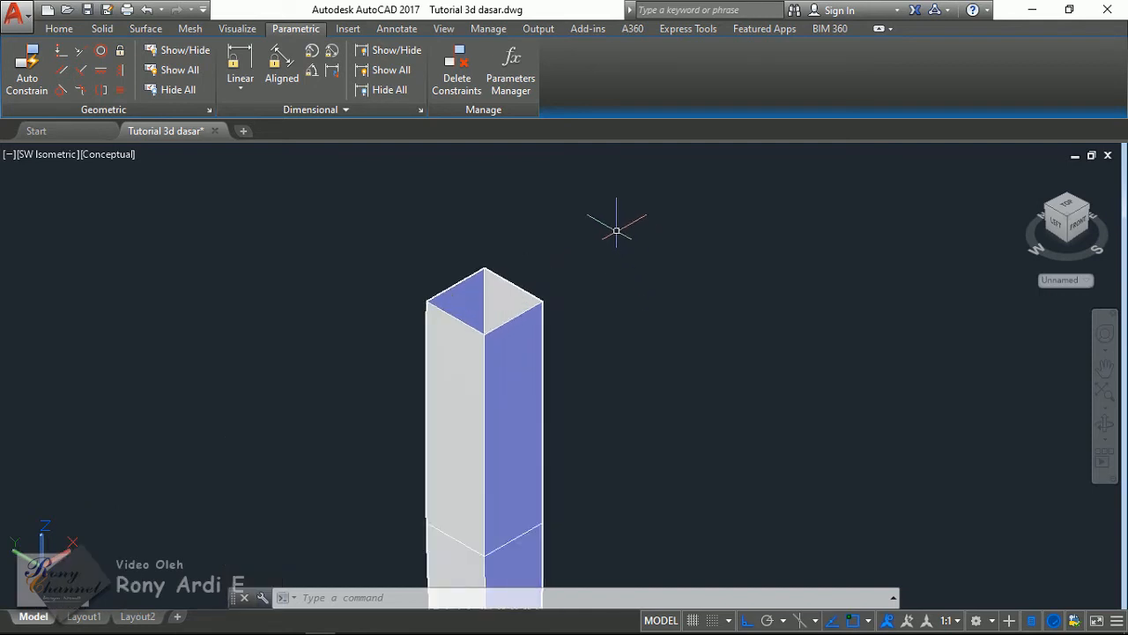
- Compare the tops and shapes of the three lofted legs beside the tabletop
scroll(608, 237, down, 5)
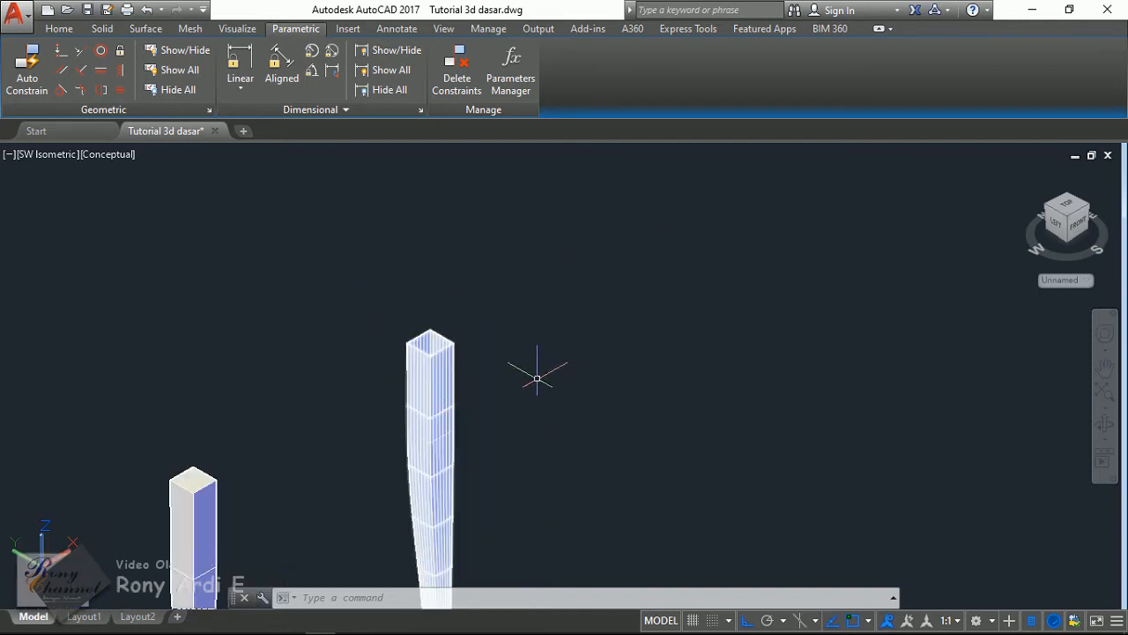
scroll(537, 340, up, 4)
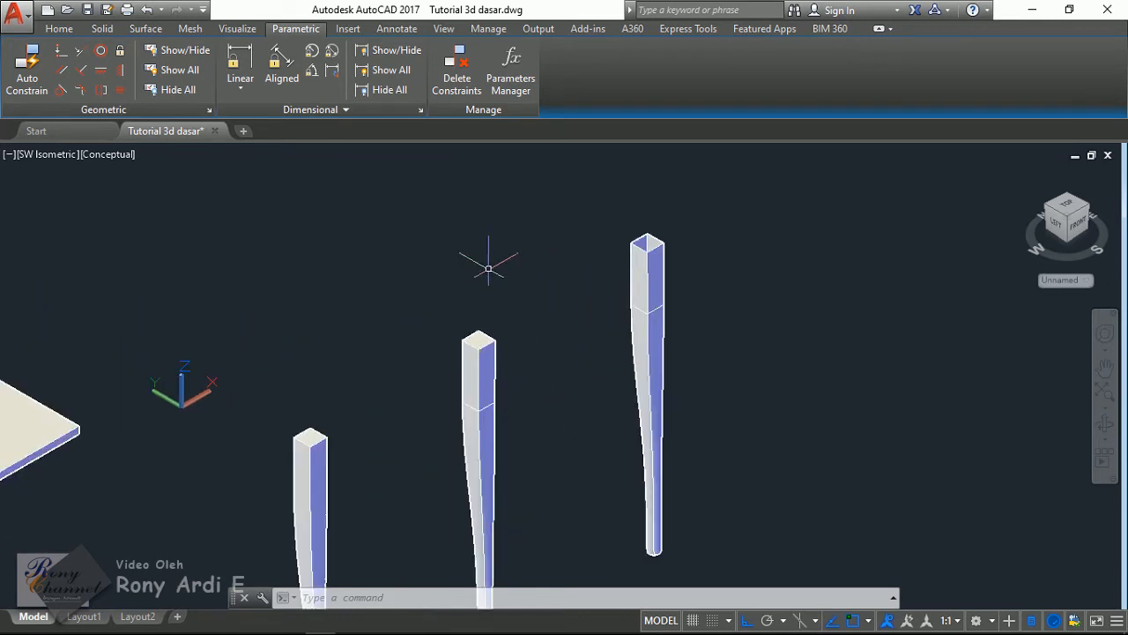
scroll(529, 332, up, 2)
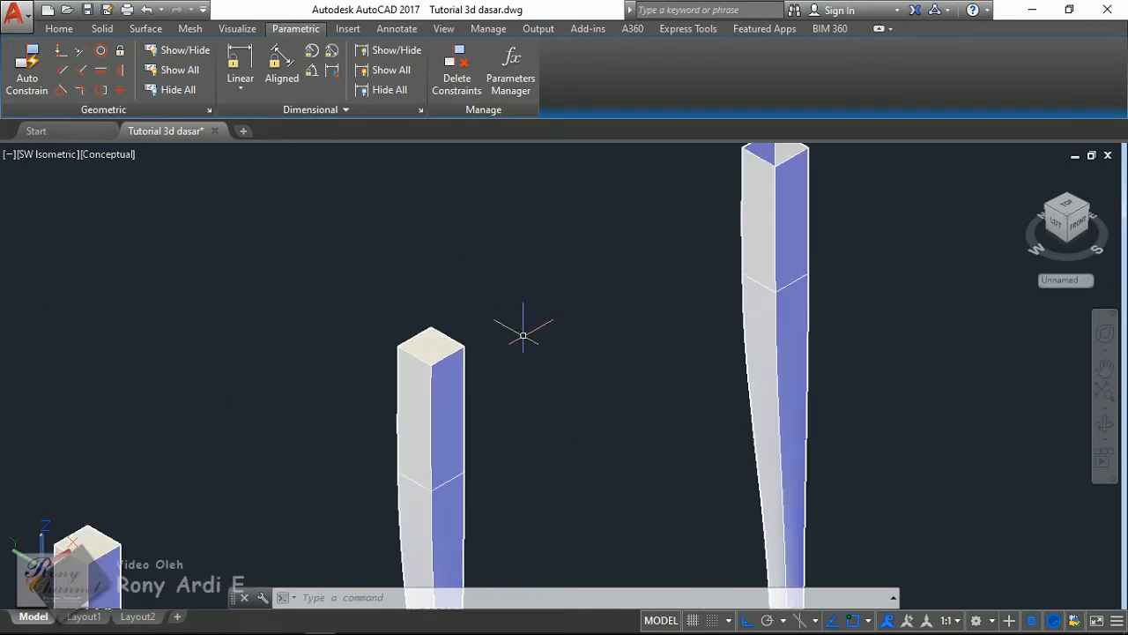
scroll(540, 284, down, 2)
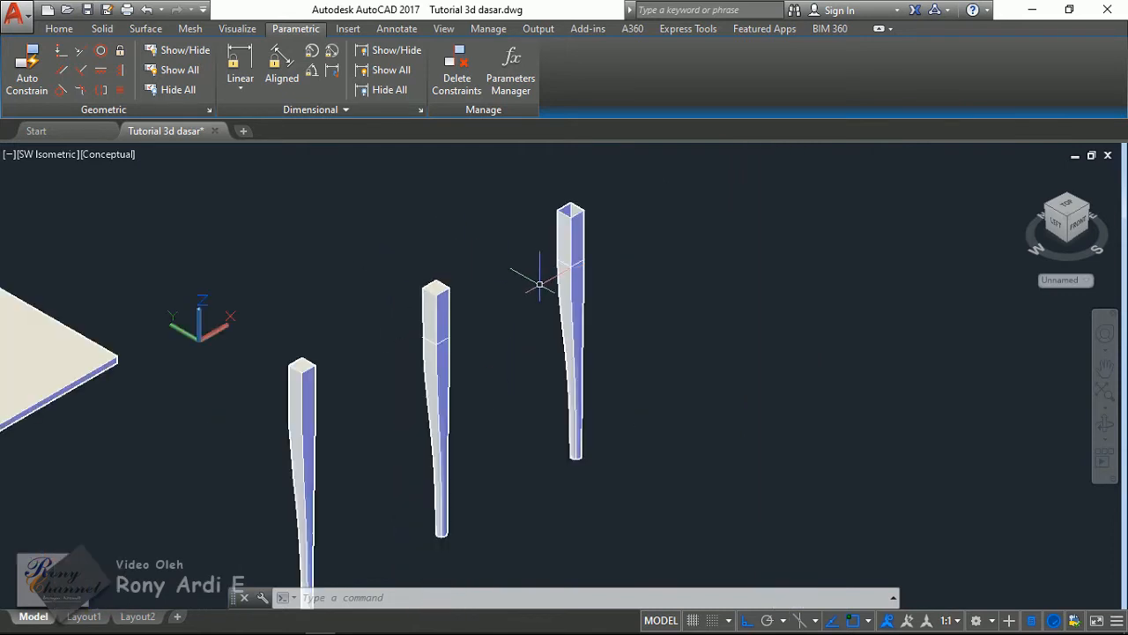
middle_drag(471, 236, 572, 208)
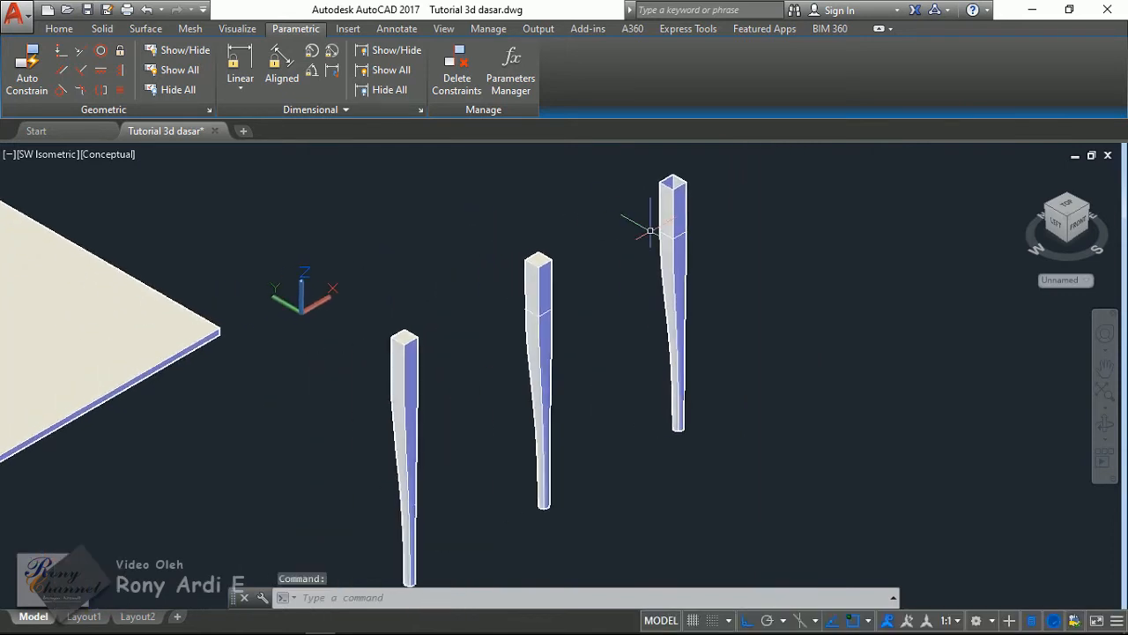
scroll(648, 232, up, 2)
scroll(573, 323, down, 8)
scroll(586, 326, up, 2)
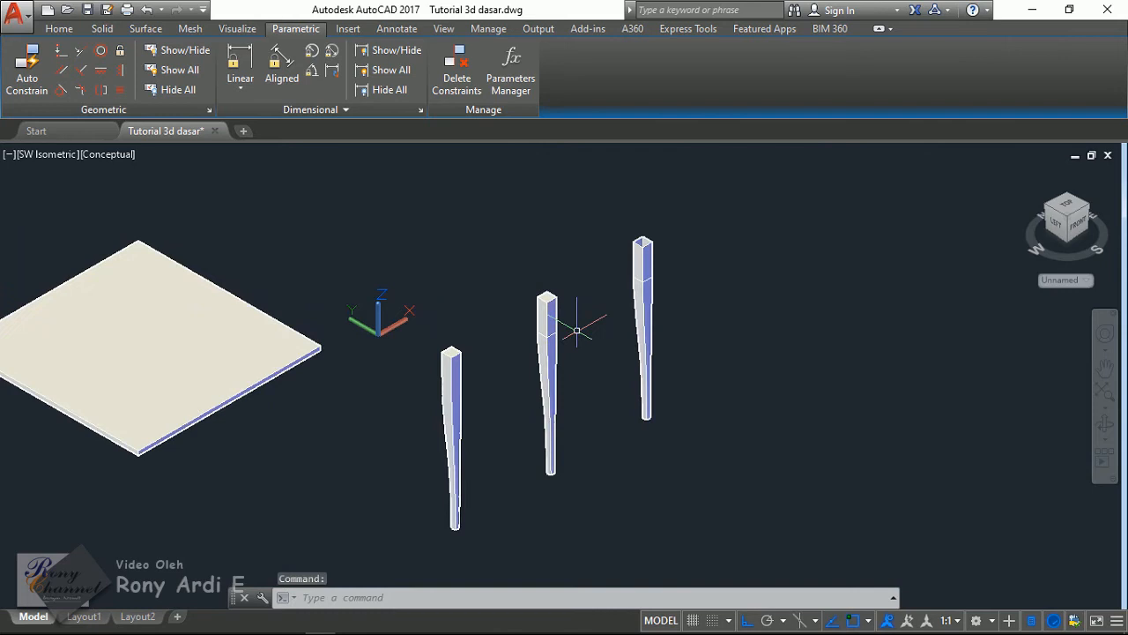
- Move the solid leg nearest the tabletop so its top outer corner meets the tabletop's lower corner nearest the legs
scroll(469, 381, up, 2)
click(454, 388)
click(394, 287)
text(m)
key(Return)
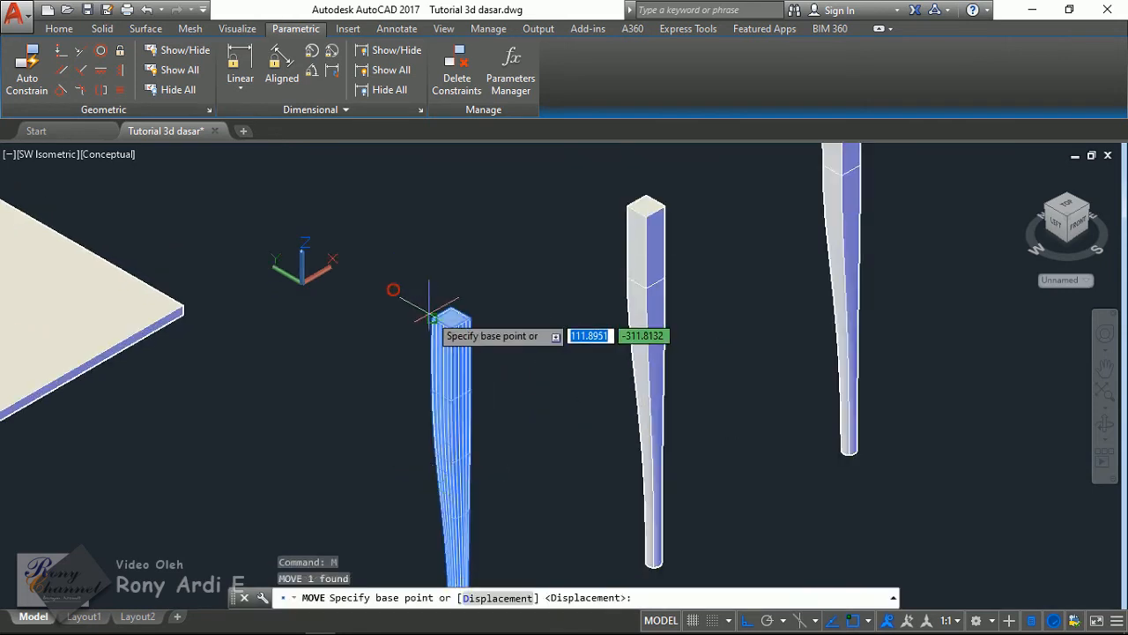
scroll(441, 318, up, 3)
click(504, 320)
scroll(559, 277, down, 5)
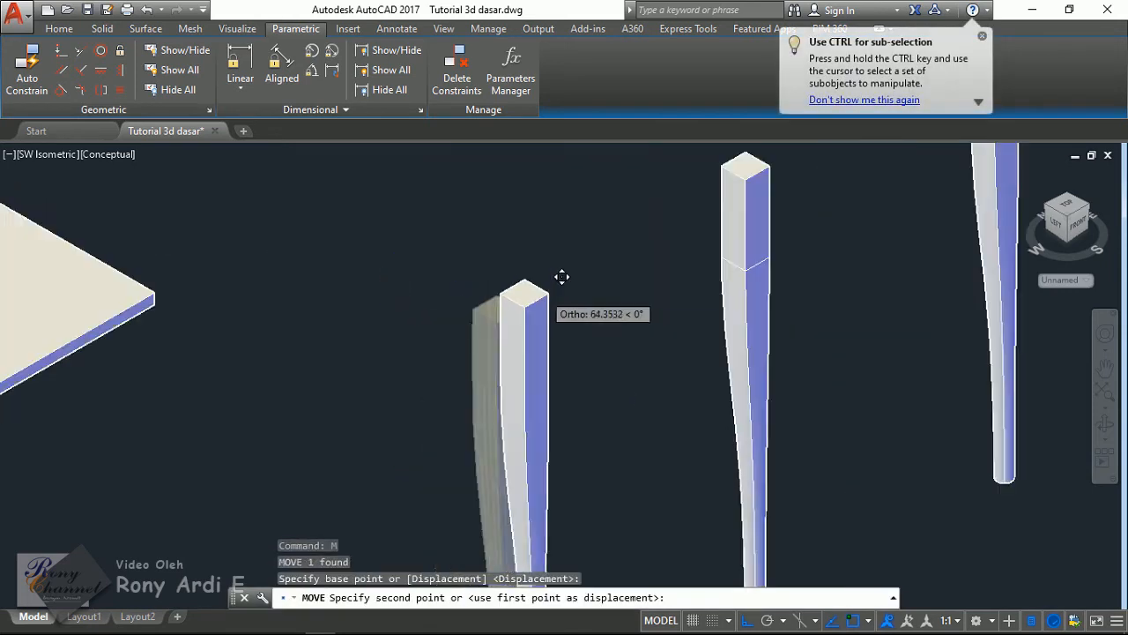
scroll(403, 267, up, 5)
click(389, 279)
key(Escape)
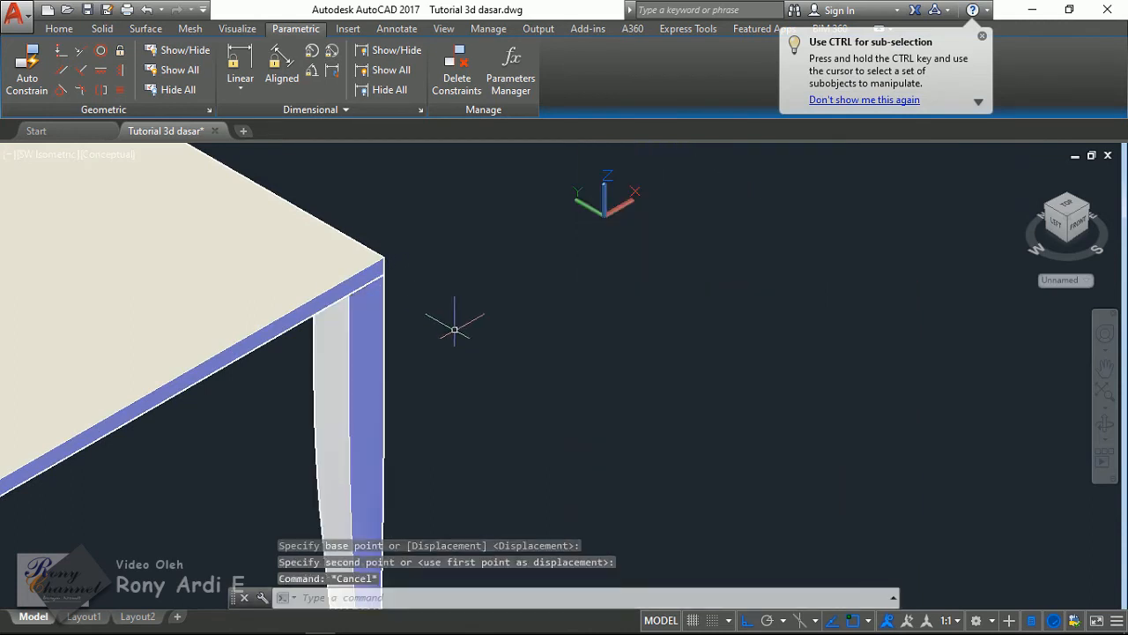
- Move the leg under the tabletop 100 units inward at 90°, along the Y axis
click(453, 330)
click(338, 373)
scroll(324, 425, down, 4)
click(508, 384)
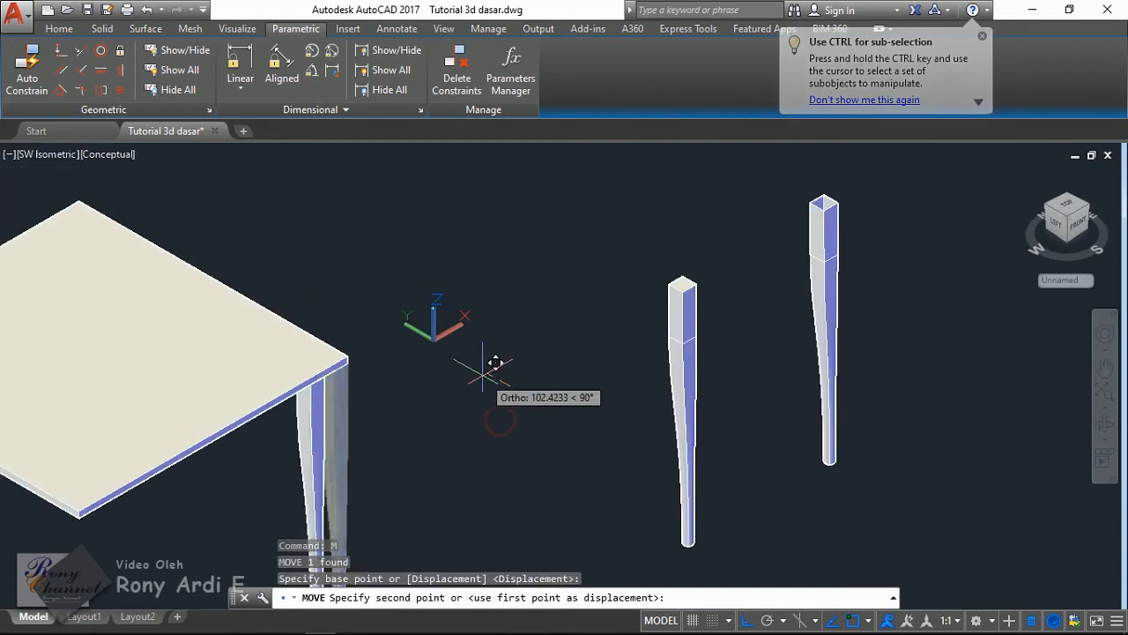
text(100)
key(Return)
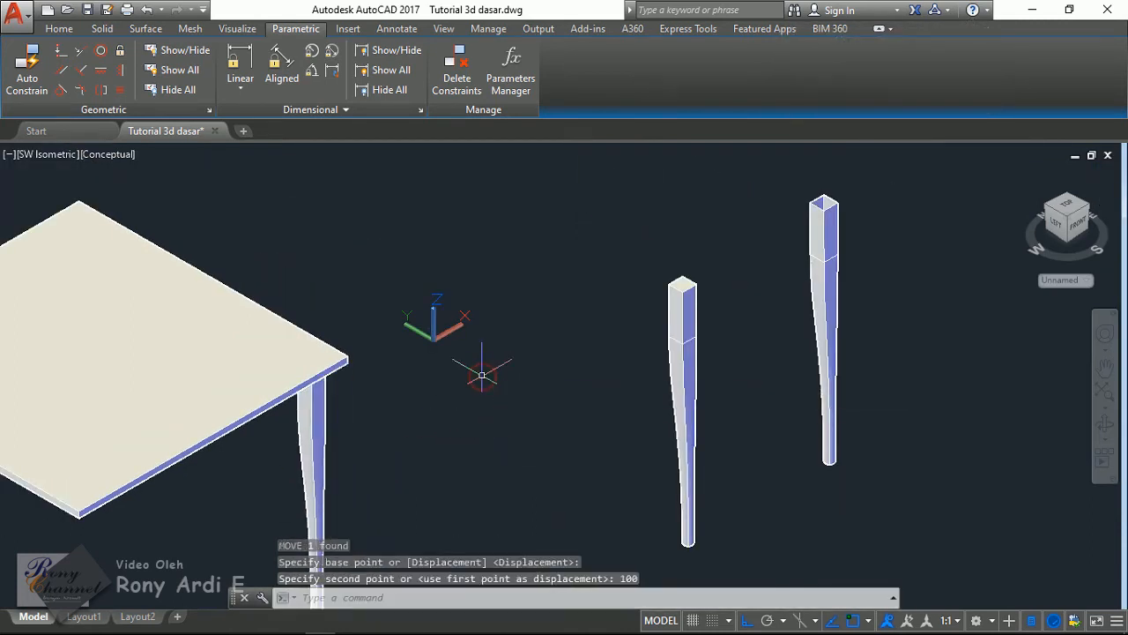
- Move the same table leg 100 units inward at 180°, along the X axis
click(360, 462)
click(312, 467)
key(Return)
click(463, 433)
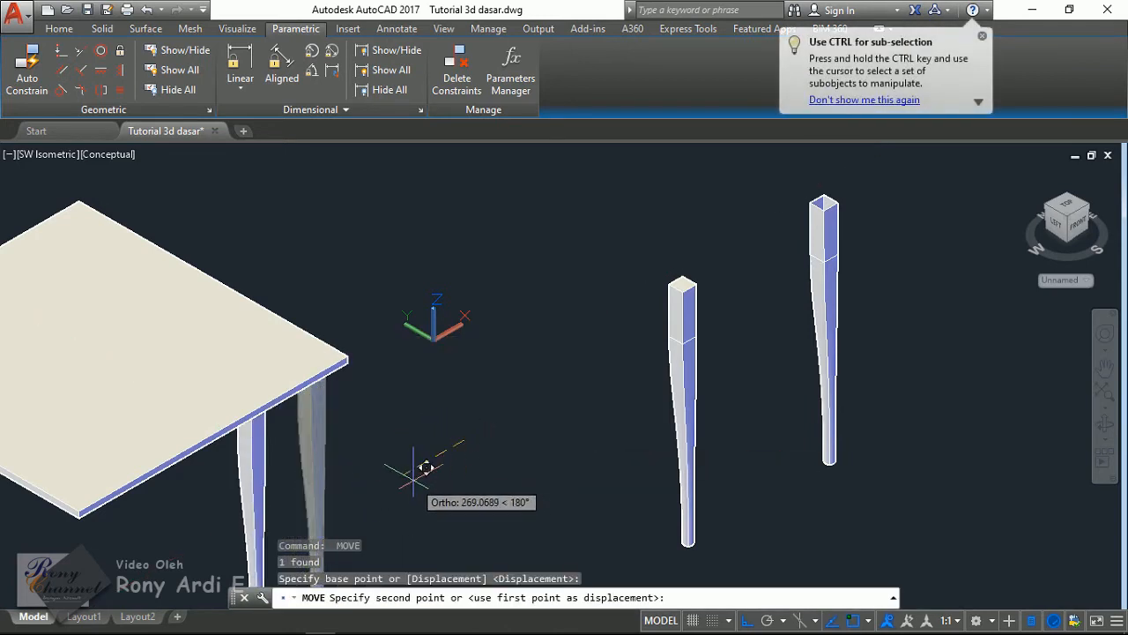
text(100)
key(Return)
key(Escape)
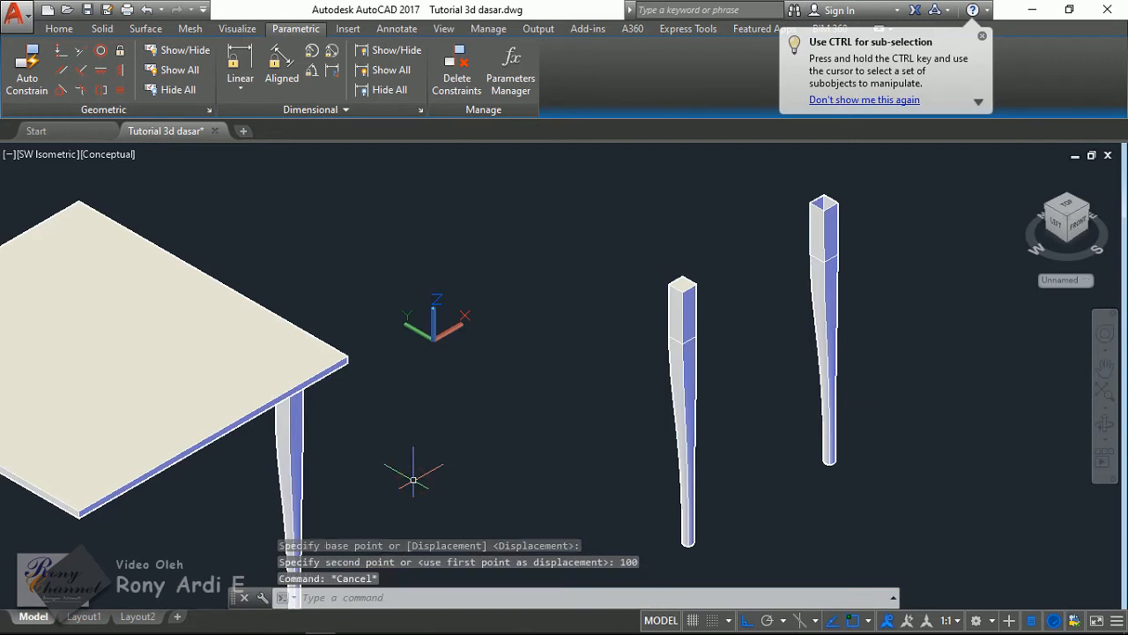
- Display the model in the 2D Wireframe visual style from the Top view
scroll(483, 285, down, 3)
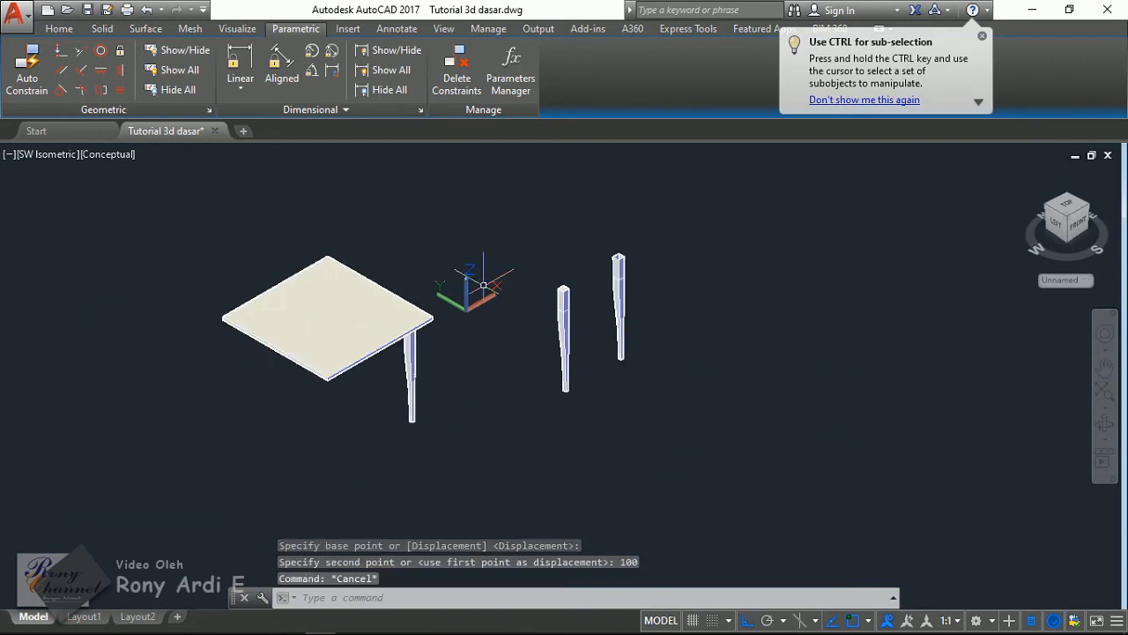
click(104, 155)
click(158, 192)
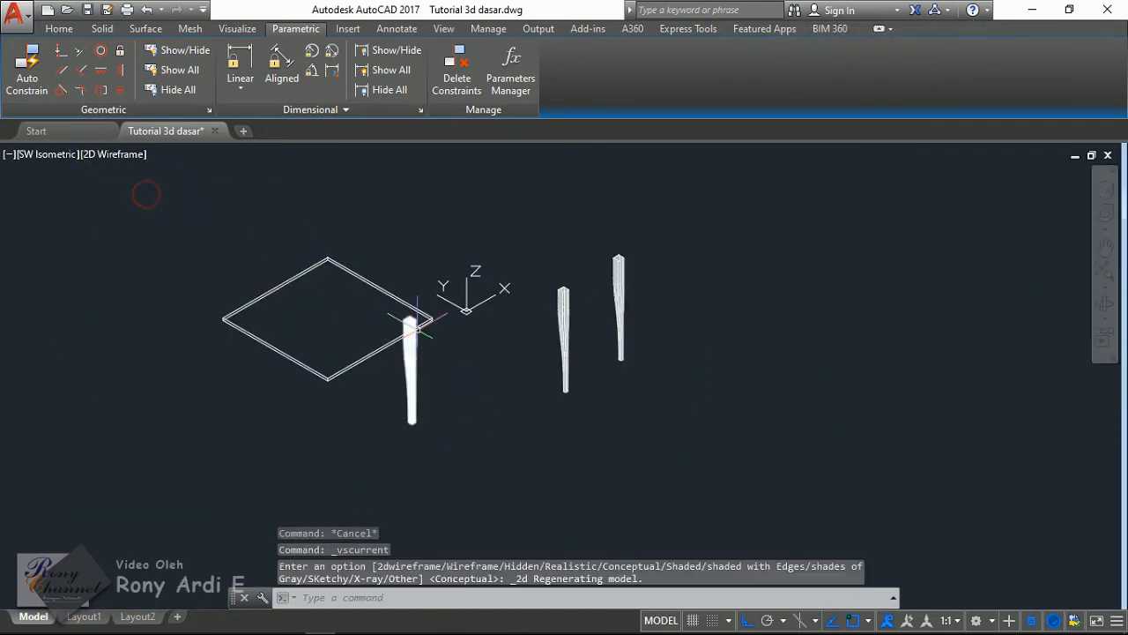
shift+middle_drag(370, 322, 396, 423)
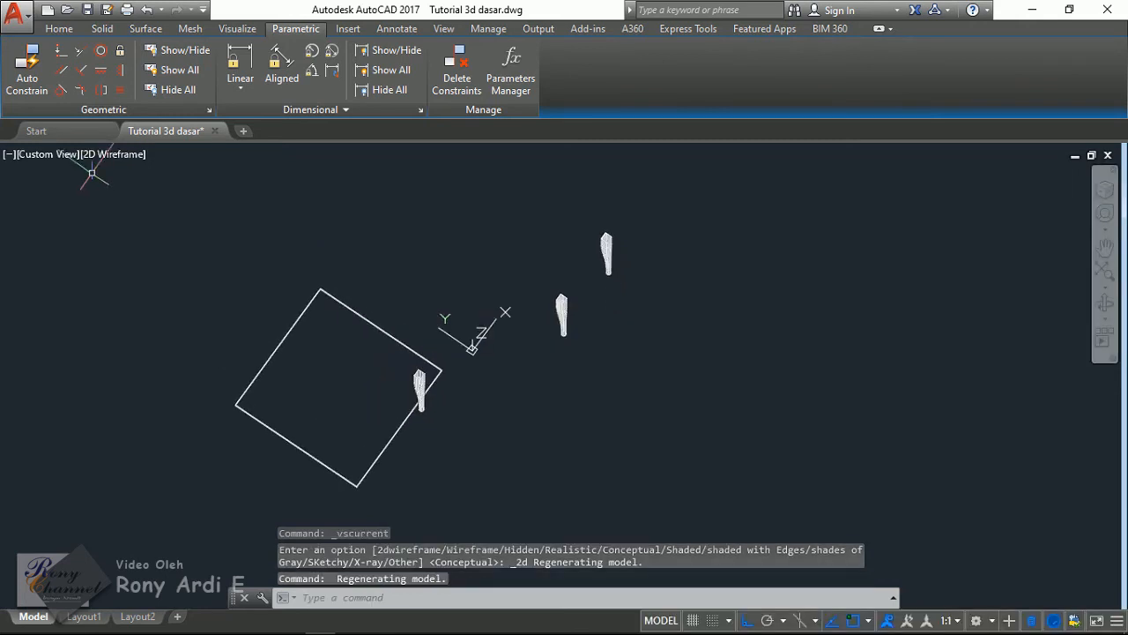
click(41, 157)
click(79, 192)
- Mirror the table leg across the tabletop's centreline parallel to Y, starting at its front edge's midpoint and keeping the source
click(402, 353)
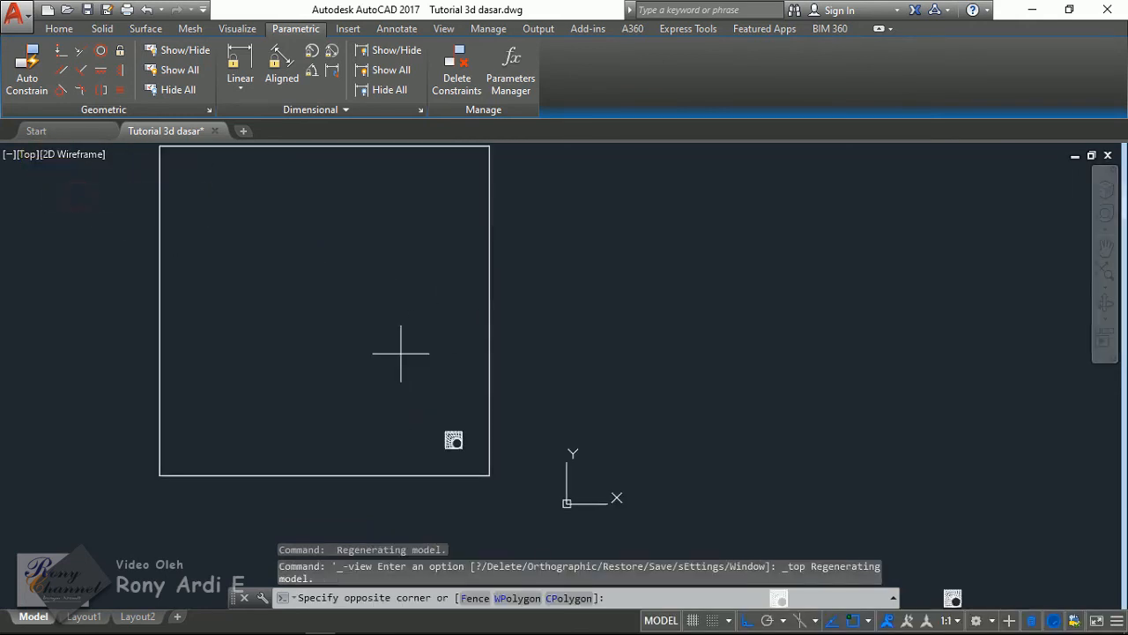
click(504, 458)
text(mi)
key(Return)
scroll(400, 466, down, 1)
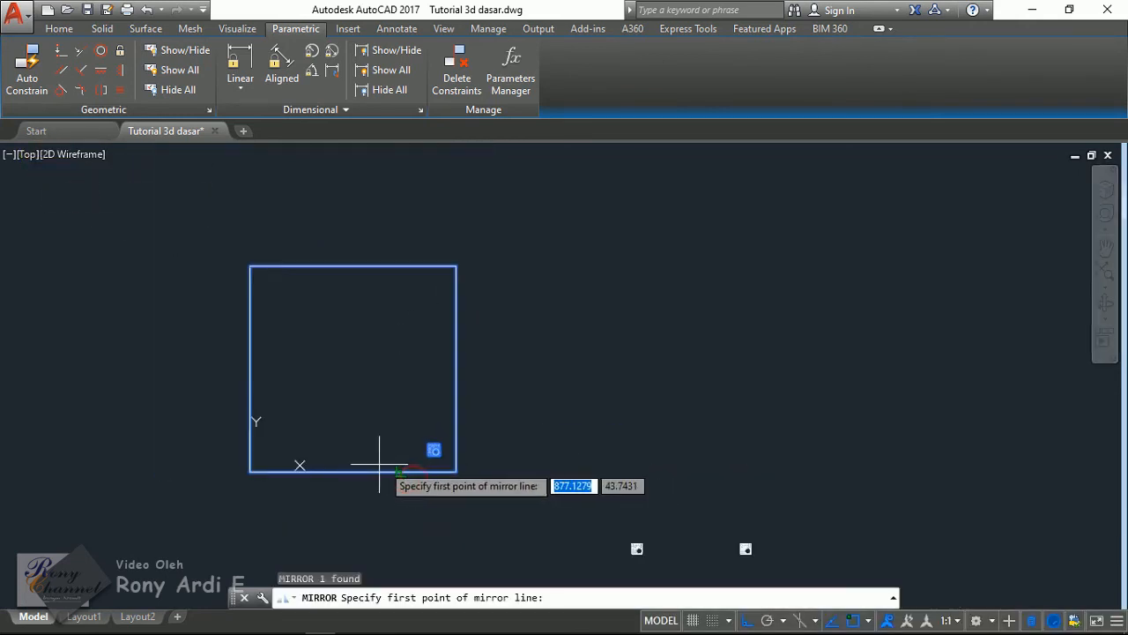
click(360, 469)
click(375, 365)
key(Return)
- Mirror both front legs across the tabletop's centreline parallel to X, starting at its side edge's midpoint and keeping the sources
click(171, 382)
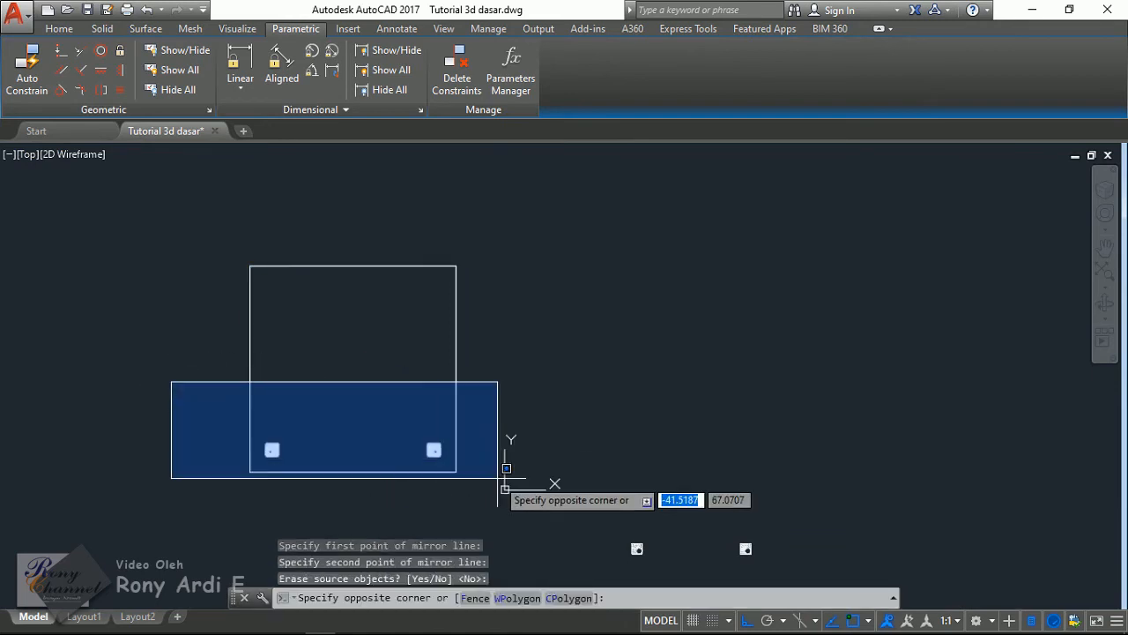
click(498, 478)
click(184, 369)
click(489, 463)
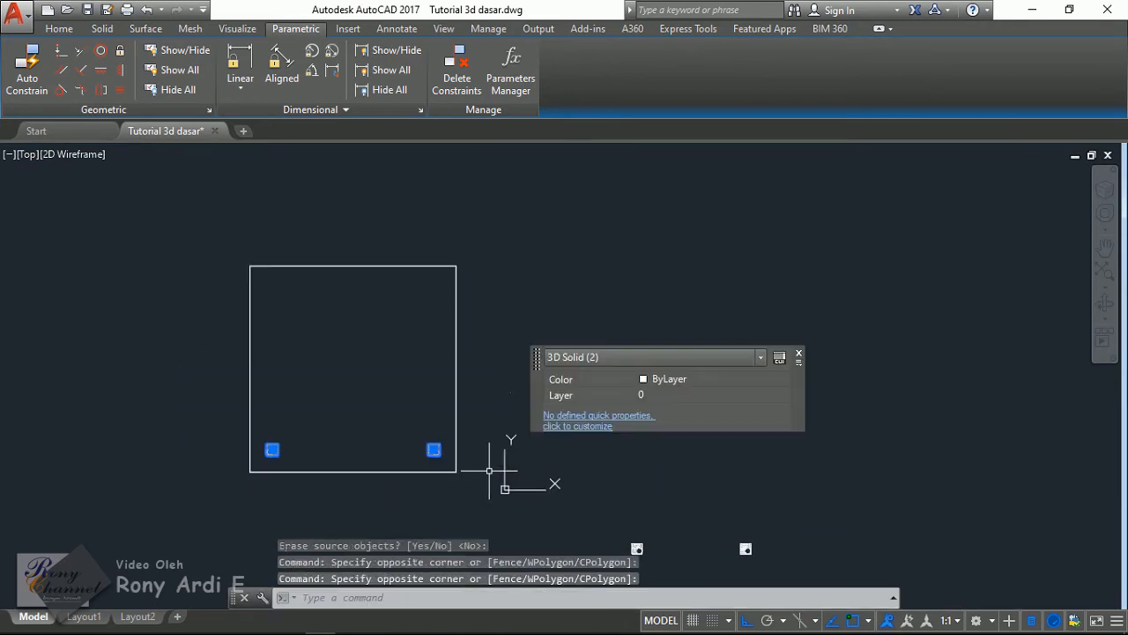
text(mi)
key(Return)
click(456, 369)
click(511, 370)
key(Escape)
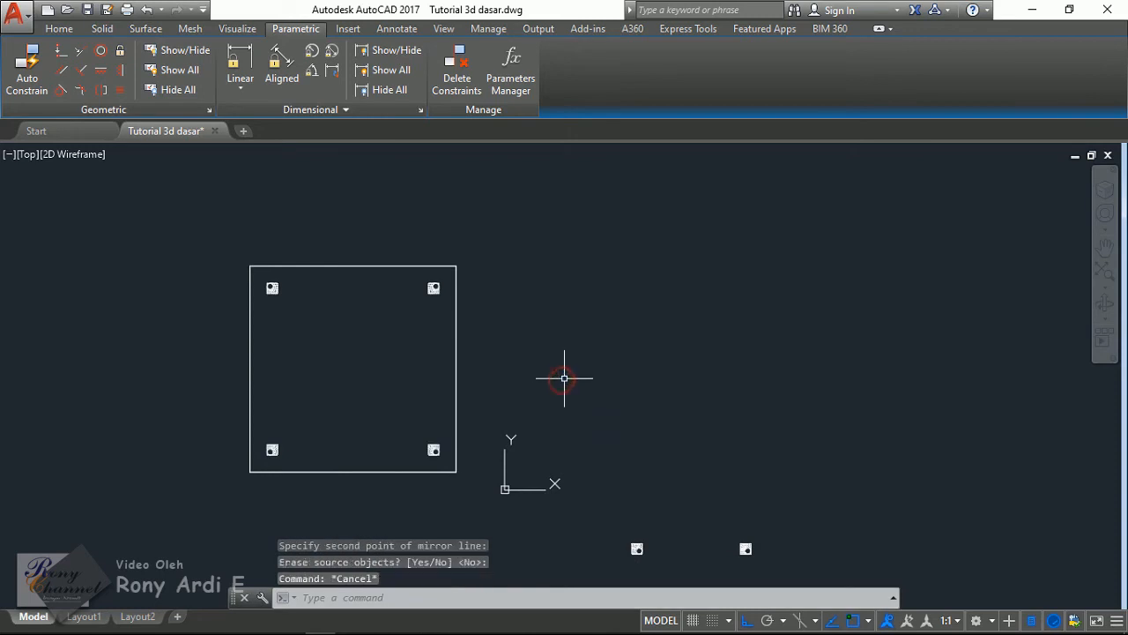
- Return the model to the SW Isometric view
click(29, 156)
key(Escape)
click(54, 155)
key(Escape)
click(35, 158)
click(86, 305)
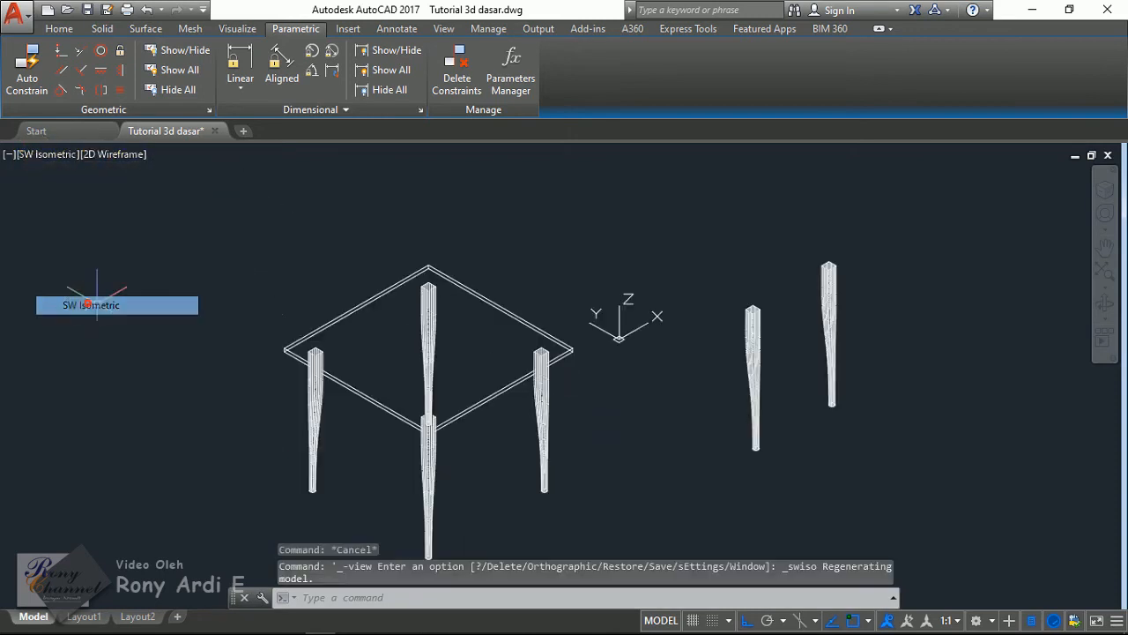
- Examine the top ends and cross-sections of the two spare lofted legs in wireframe
click(722, 463)
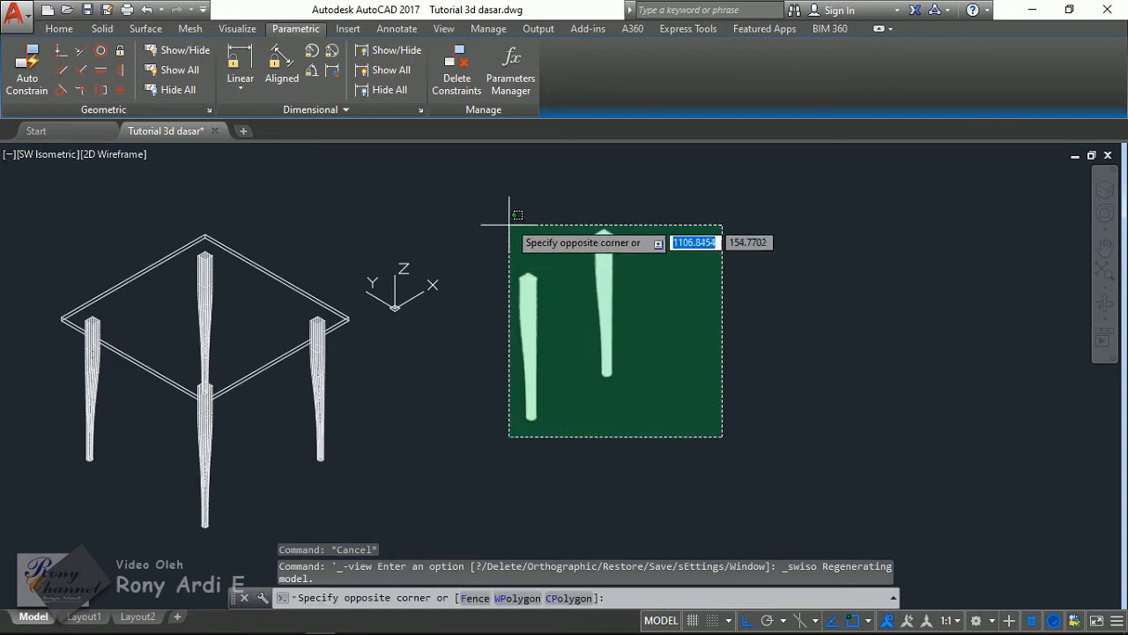
key(Escape)
scroll(614, 256, up, 4)
scroll(528, 221, down, 5)
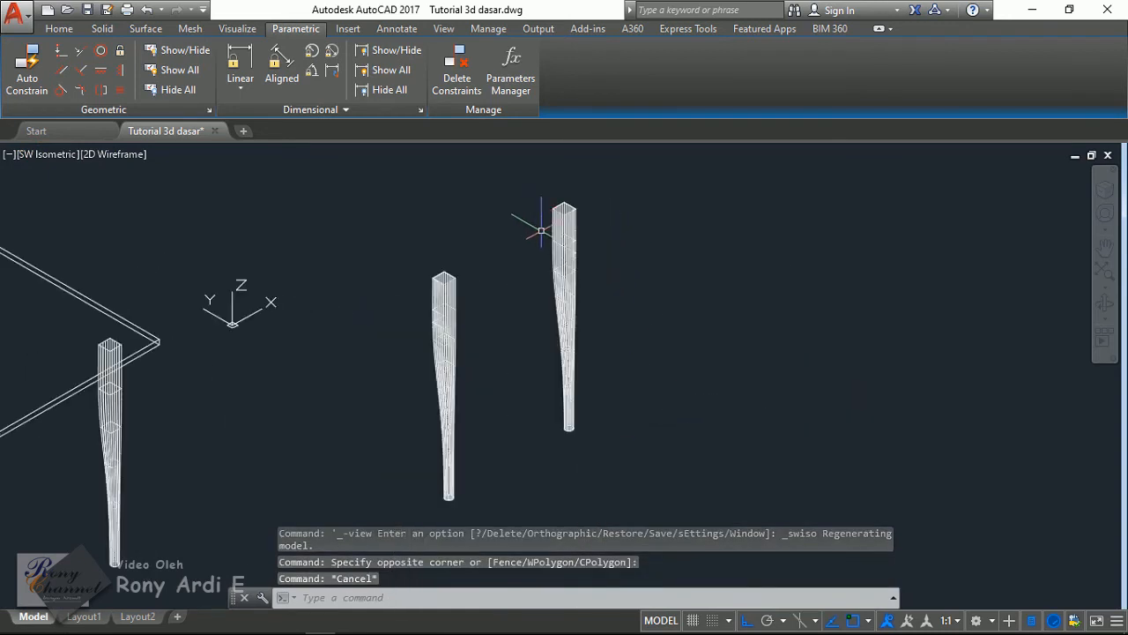
scroll(542, 235, up, 6)
scroll(496, 184, up, 2)
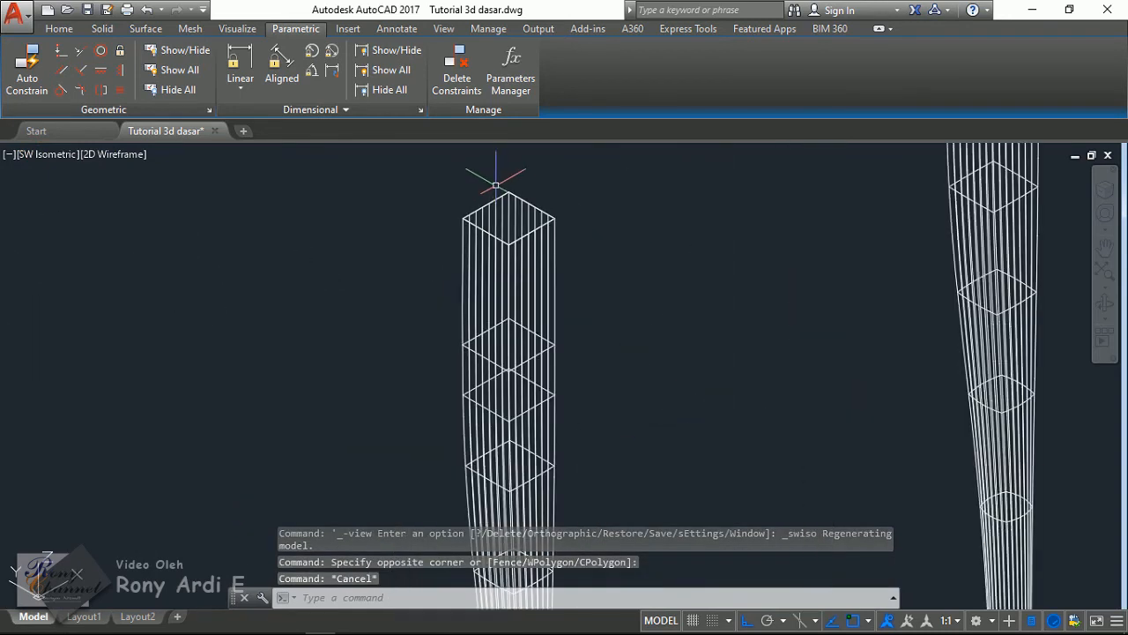
scroll(499, 184, down, 1)
scroll(501, 183, down, 2)
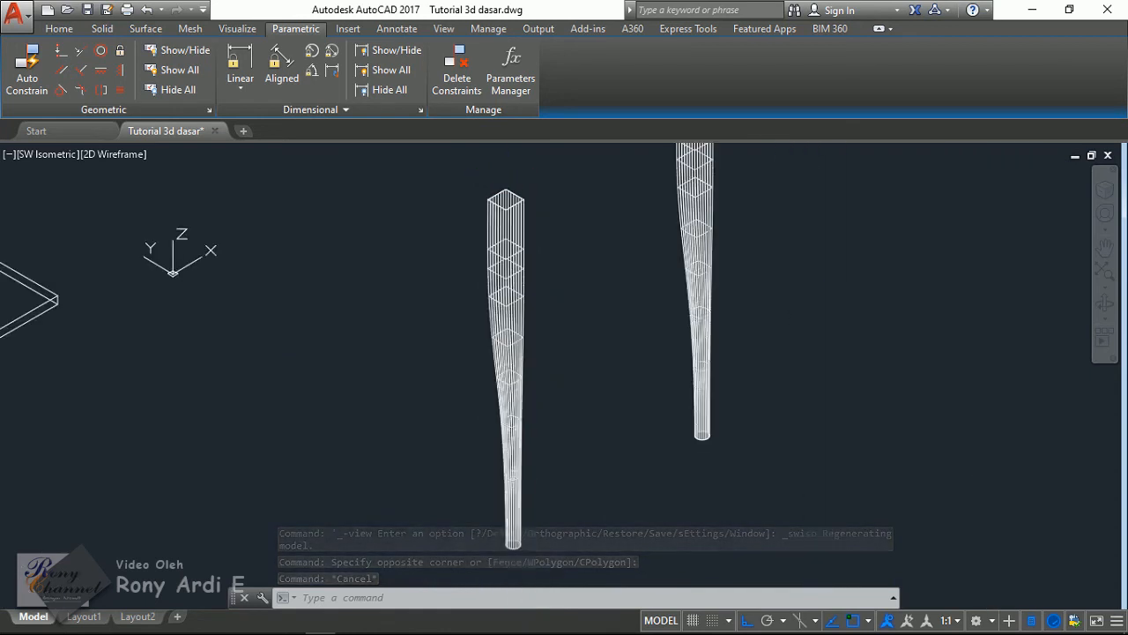
scroll(567, 223, up, 2)
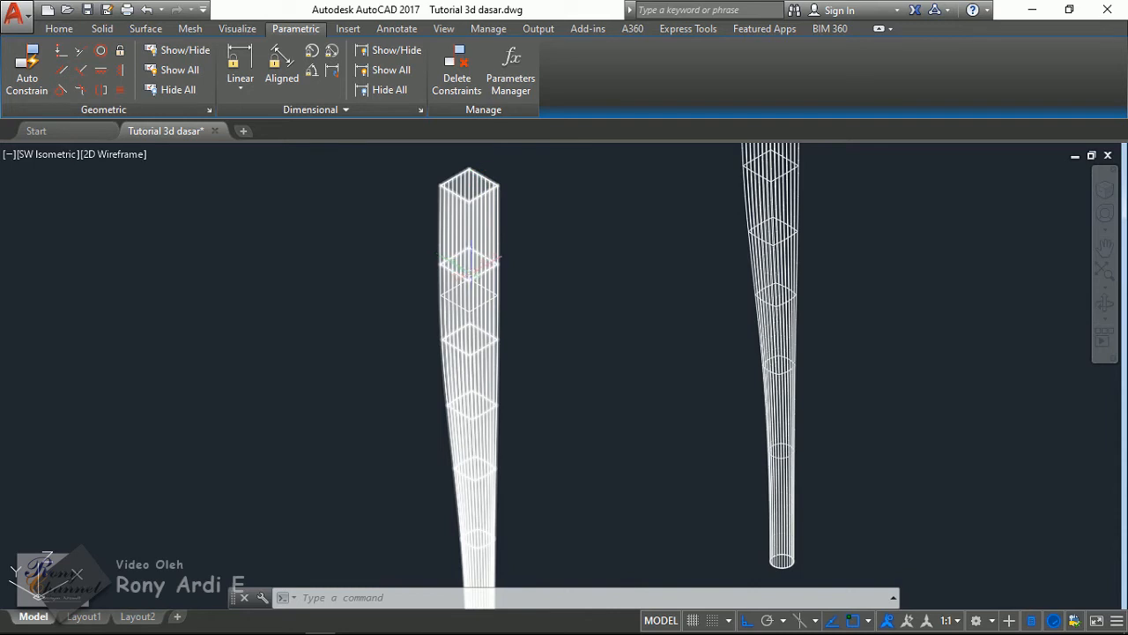
scroll(543, 238, down, 2)
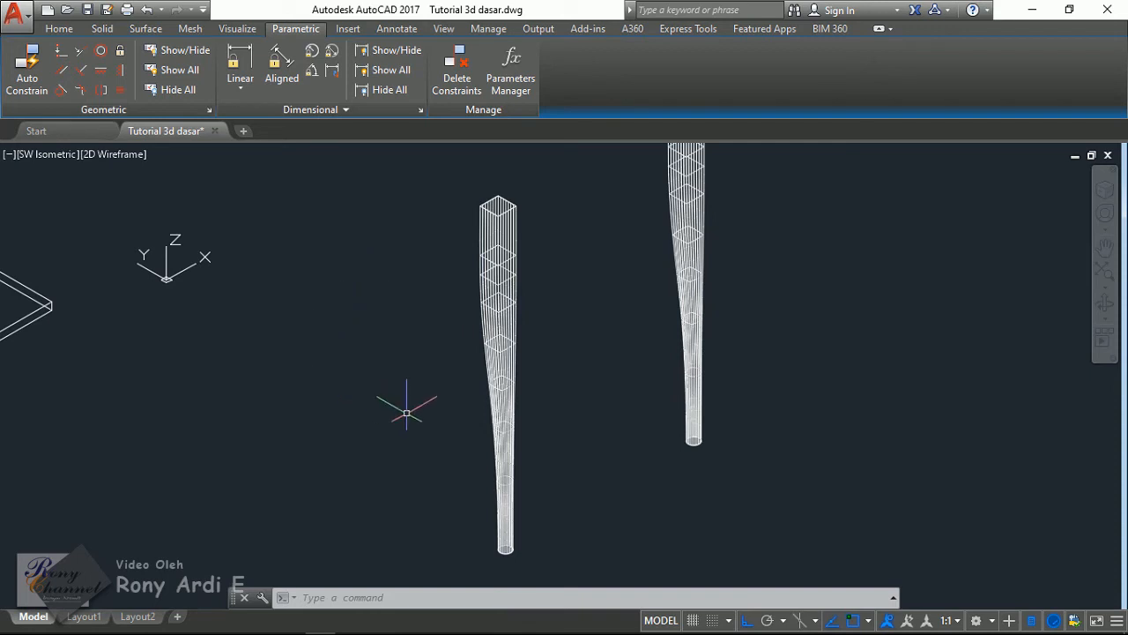
scroll(495, 179, up, 4)
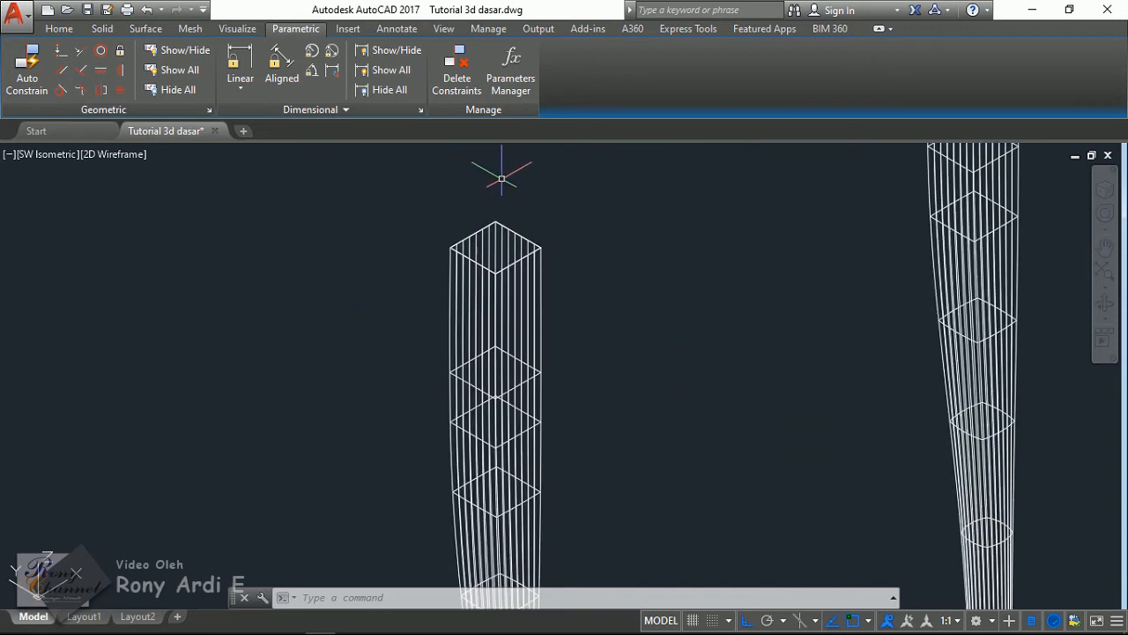
scroll(511, 224, down, 2)
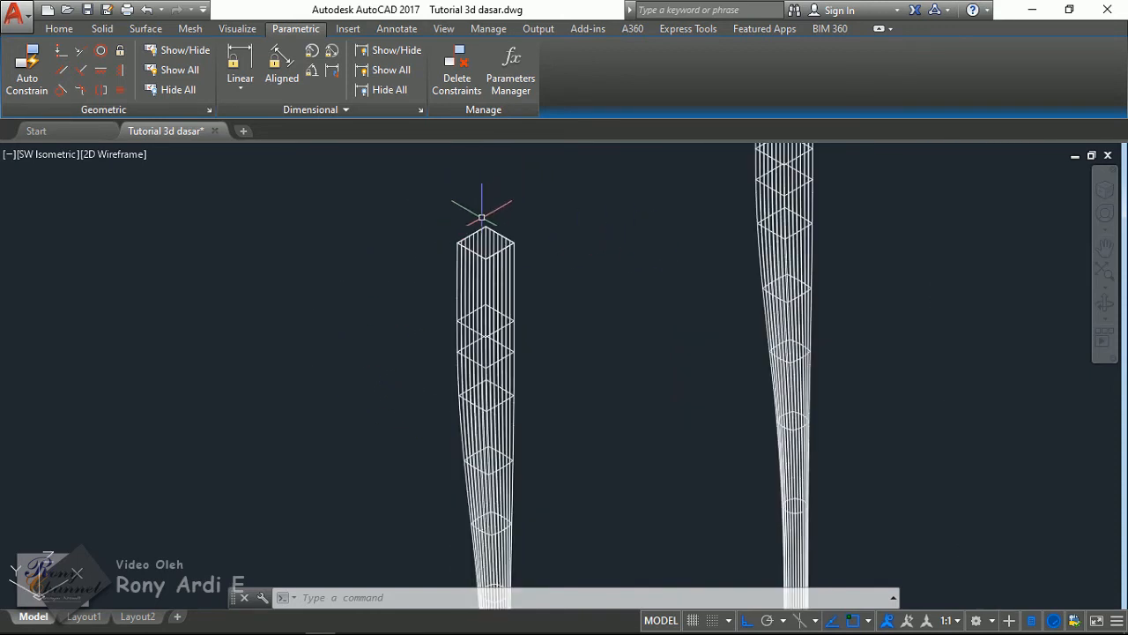
scroll(423, 212, down, 2)
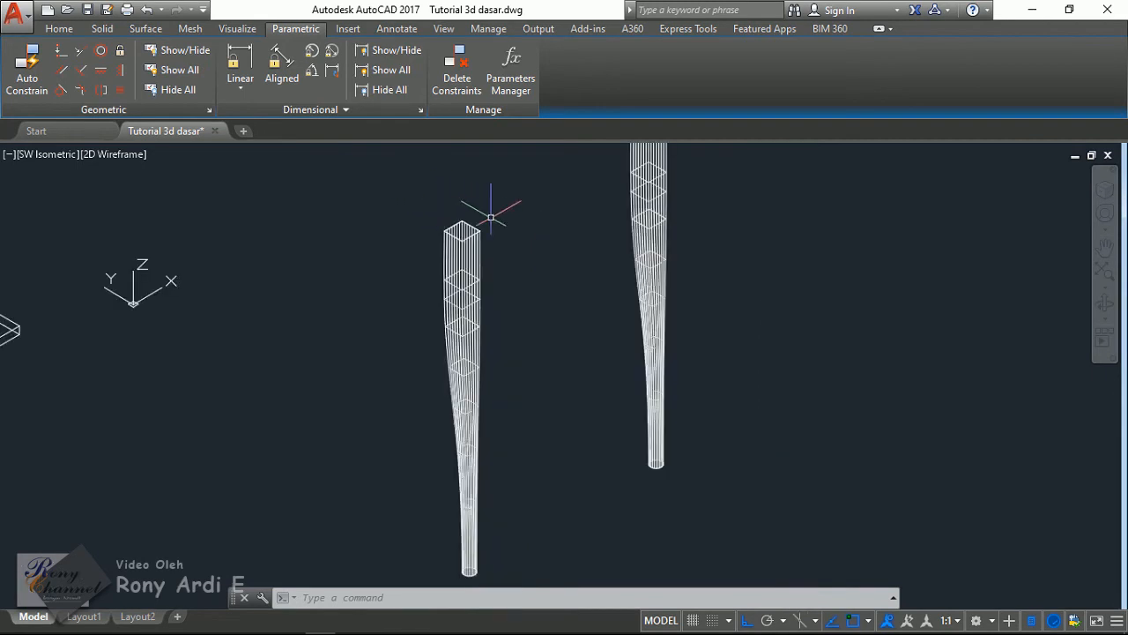
scroll(491, 216, up, 3)
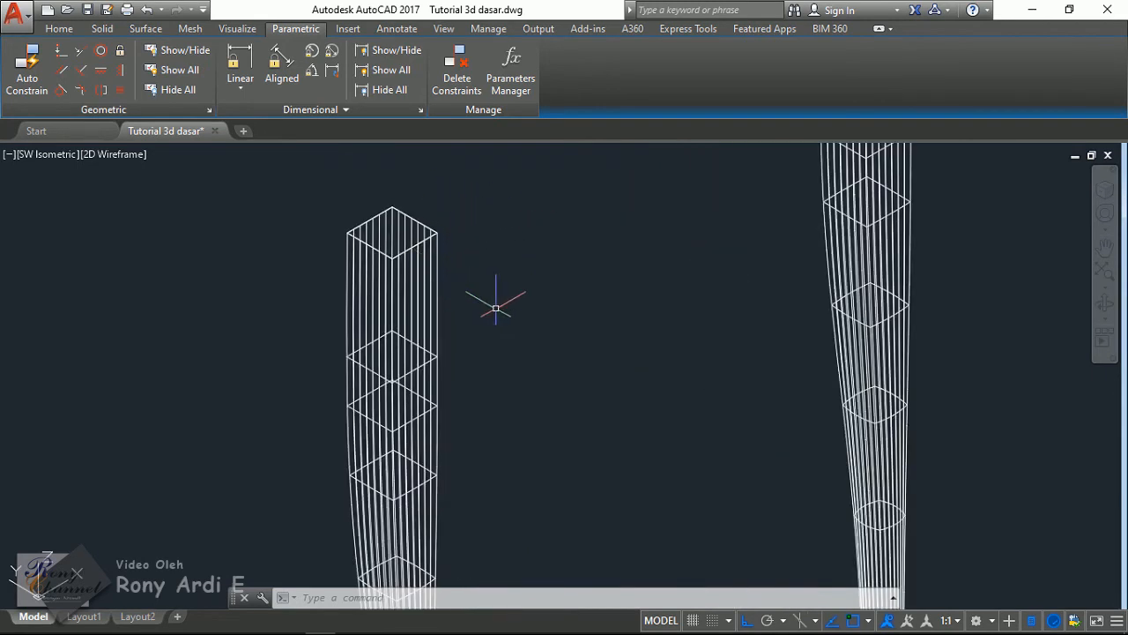
scroll(491, 449, down, 2)
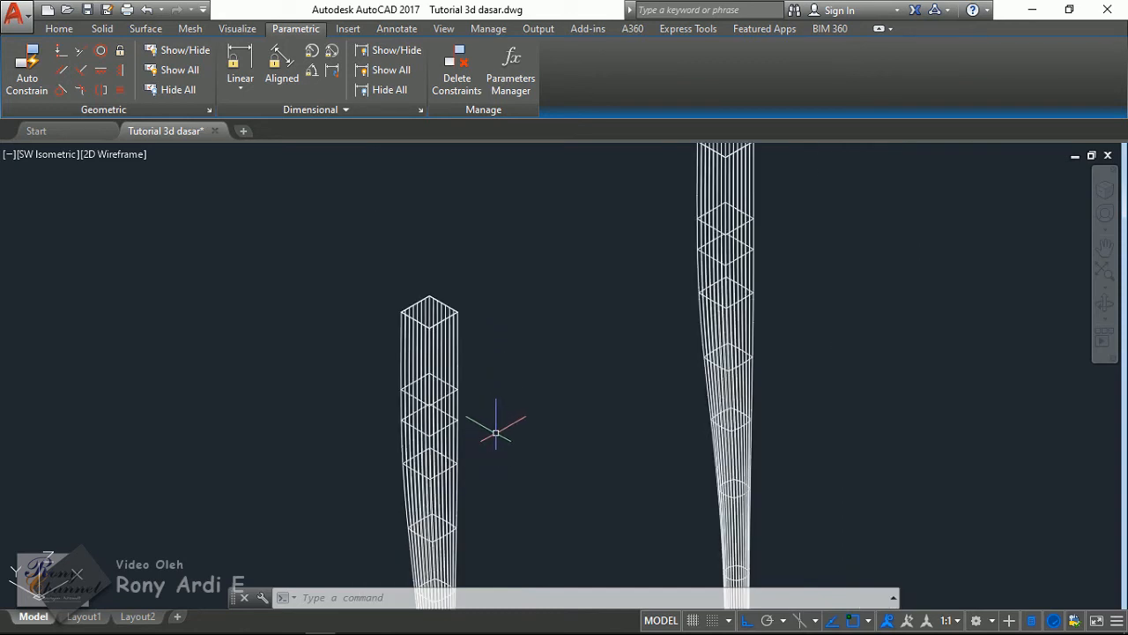
scroll(495, 433, down, 2)
scroll(460, 353, up, 5)
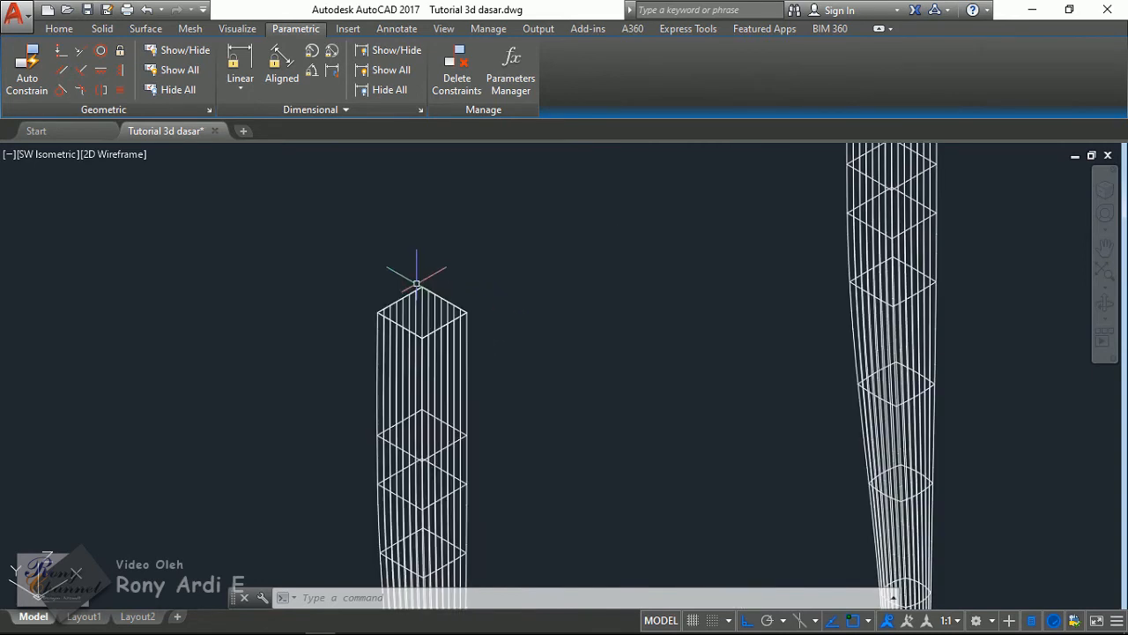
scroll(522, 288, down, 3)
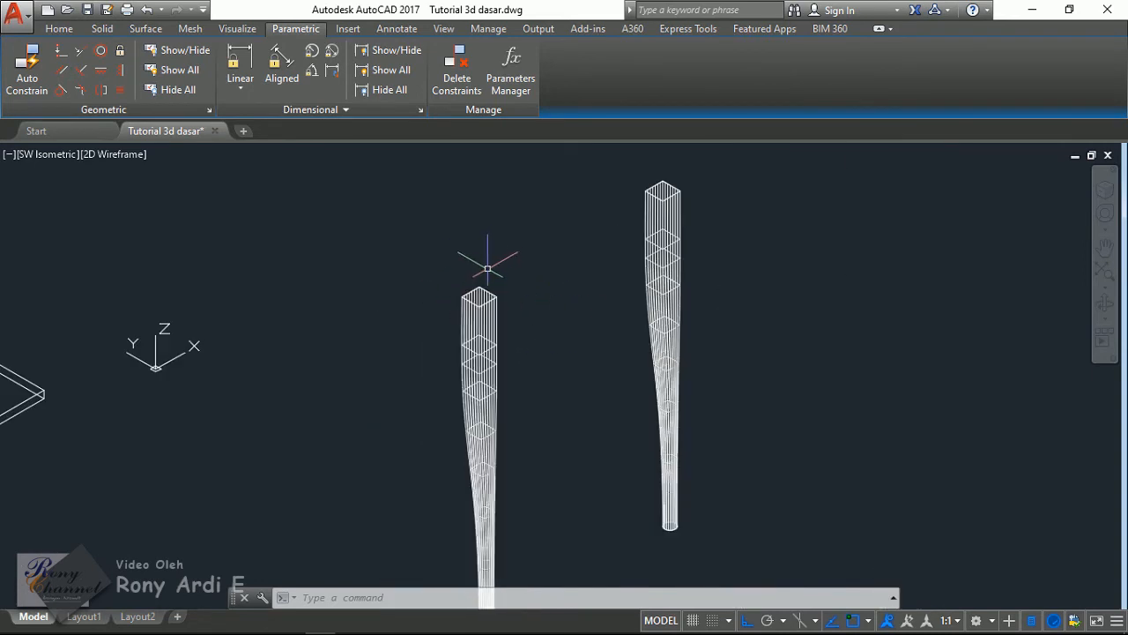
- Delete the two spare lofted legs beside the table along with their leftover base circles
scroll(553, 289, down, 2)
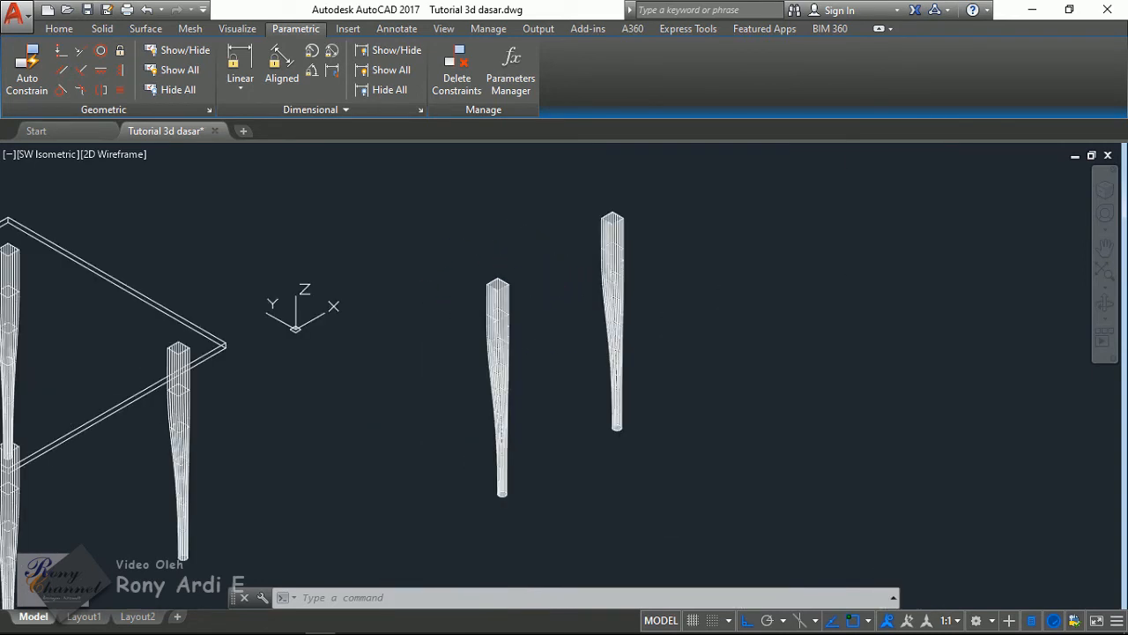
click(432, 276)
key(Escape)
click(674, 336)
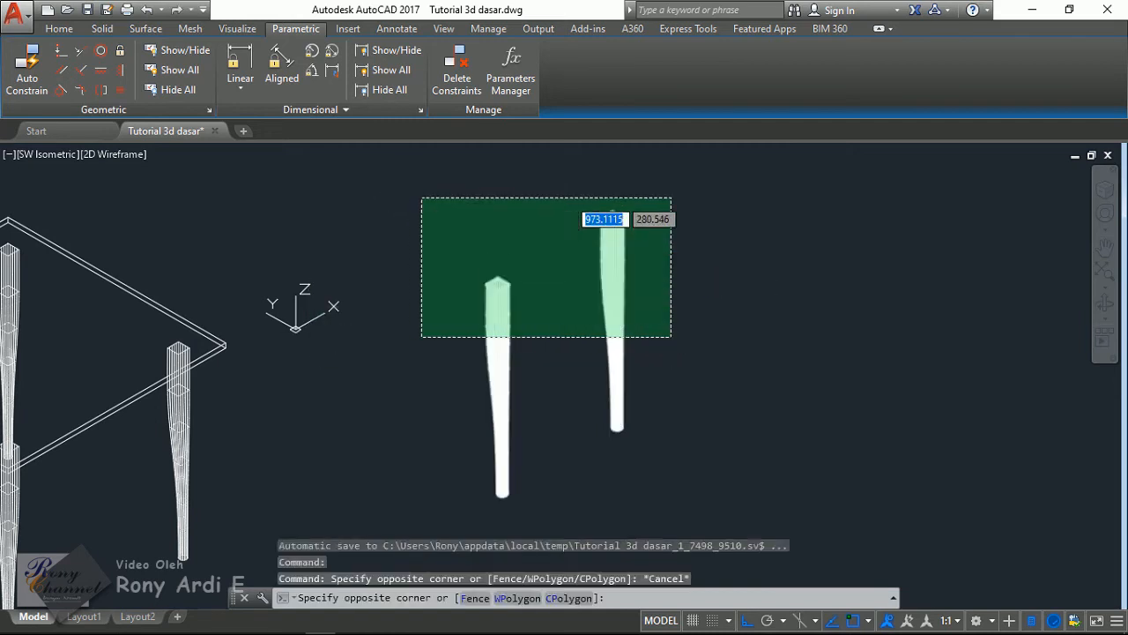
click(423, 196)
key(Delete)
click(411, 362)
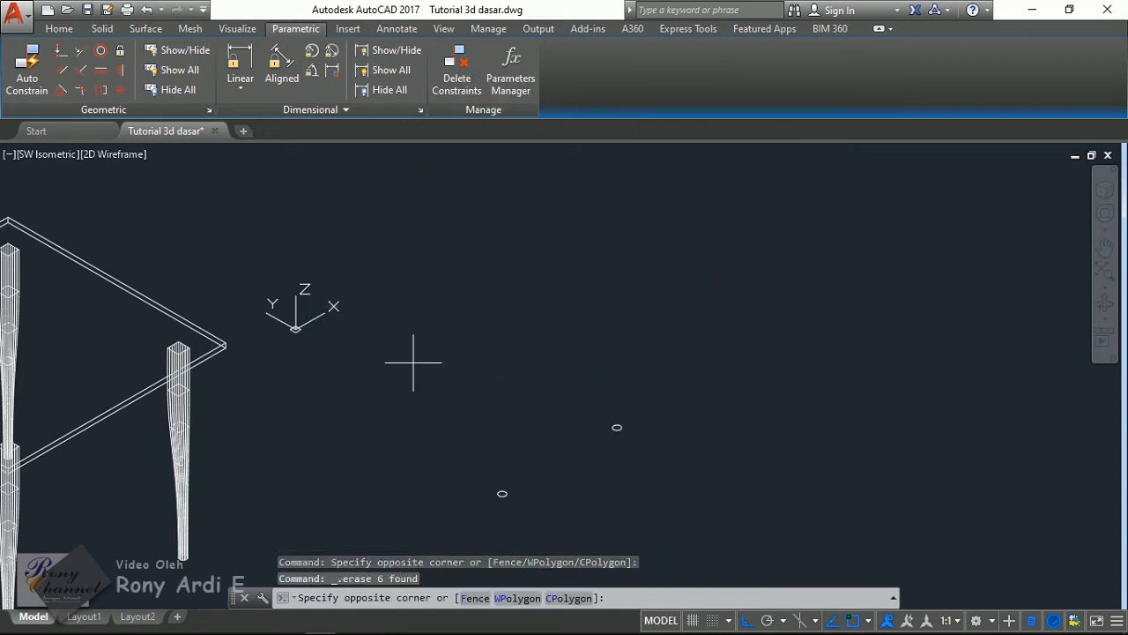
click(696, 511)
key(Delete)
scroll(701, 378, down, 2)
click(538, 250)
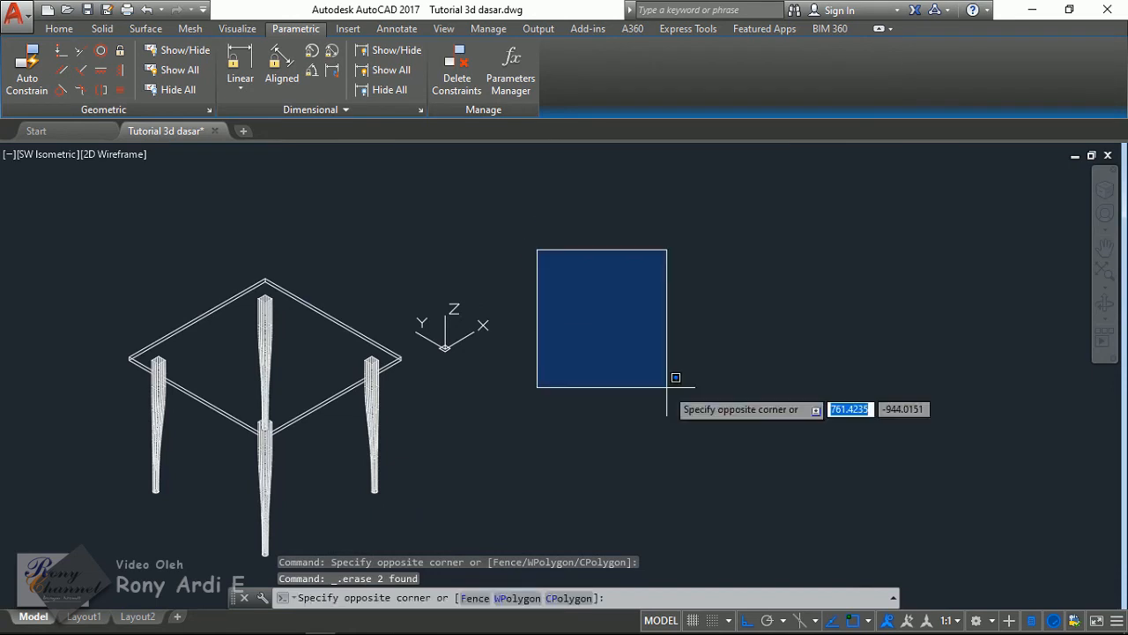
key(Escape)
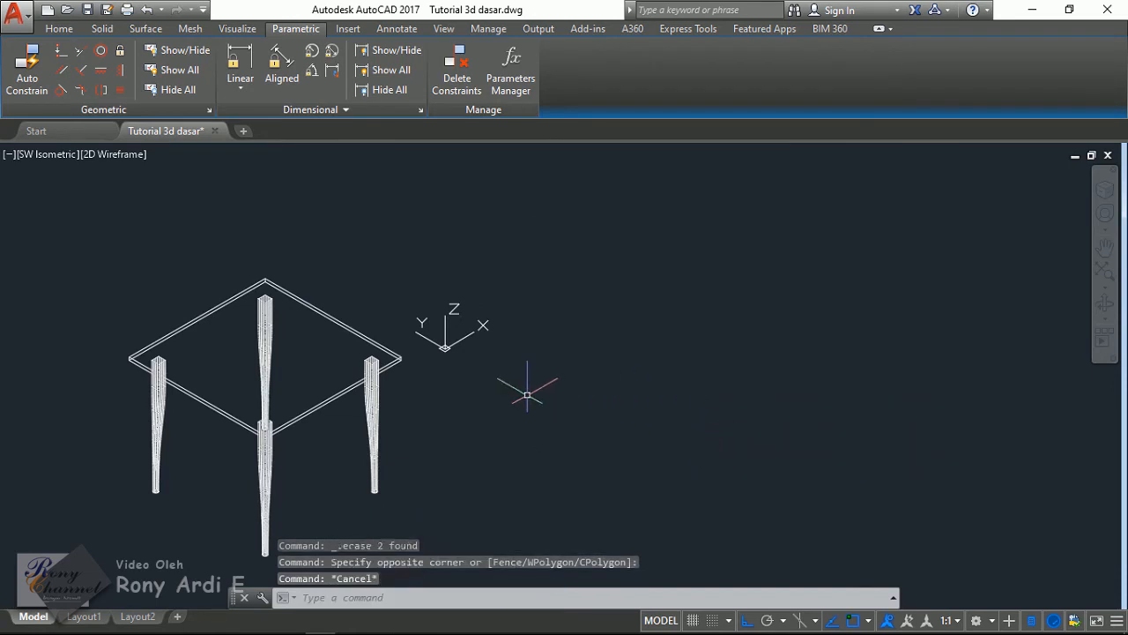
scroll(527, 394, up, 2)
key(Escape)
text(REC)
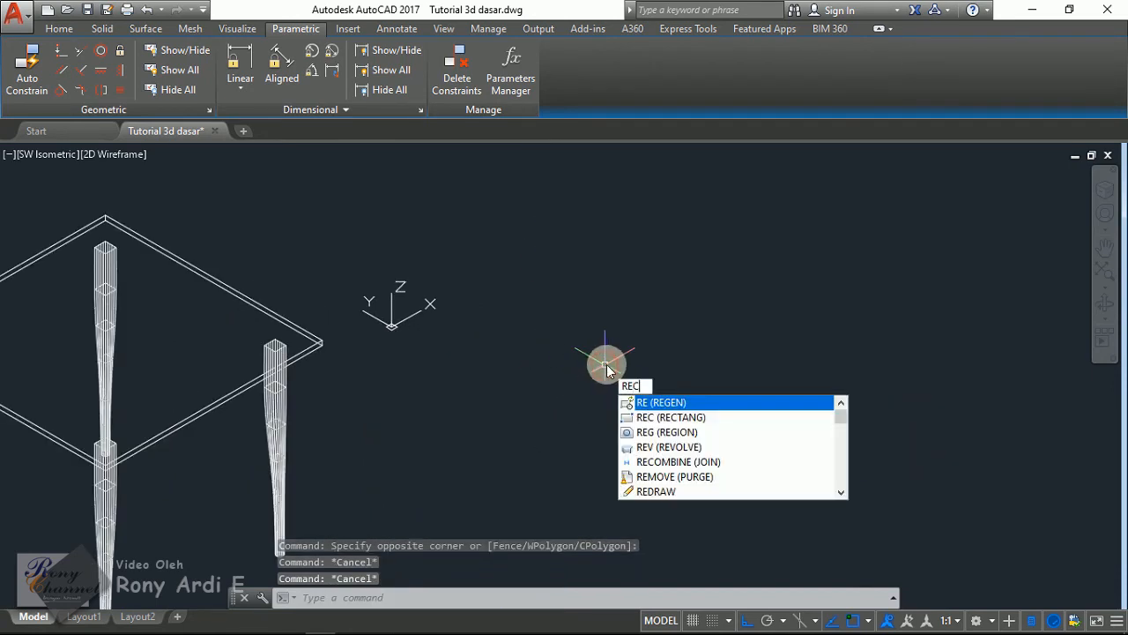
key(Escape)
- Draw a six-sided polygon inscribed in a circle in the empty area beside the table
click(69, 28)
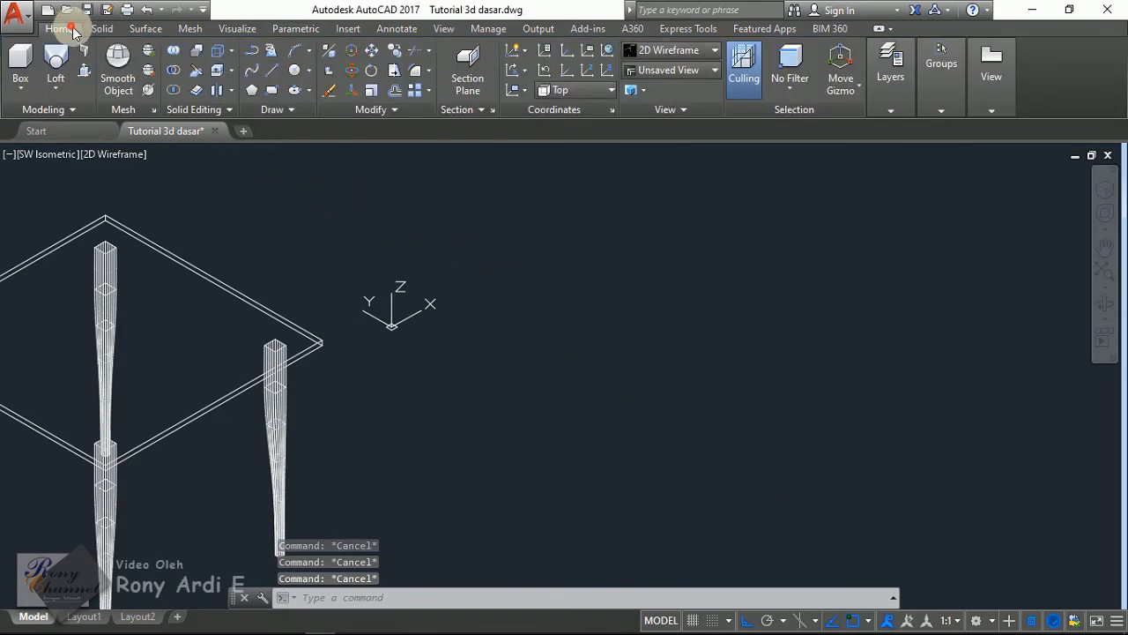
click(253, 90)
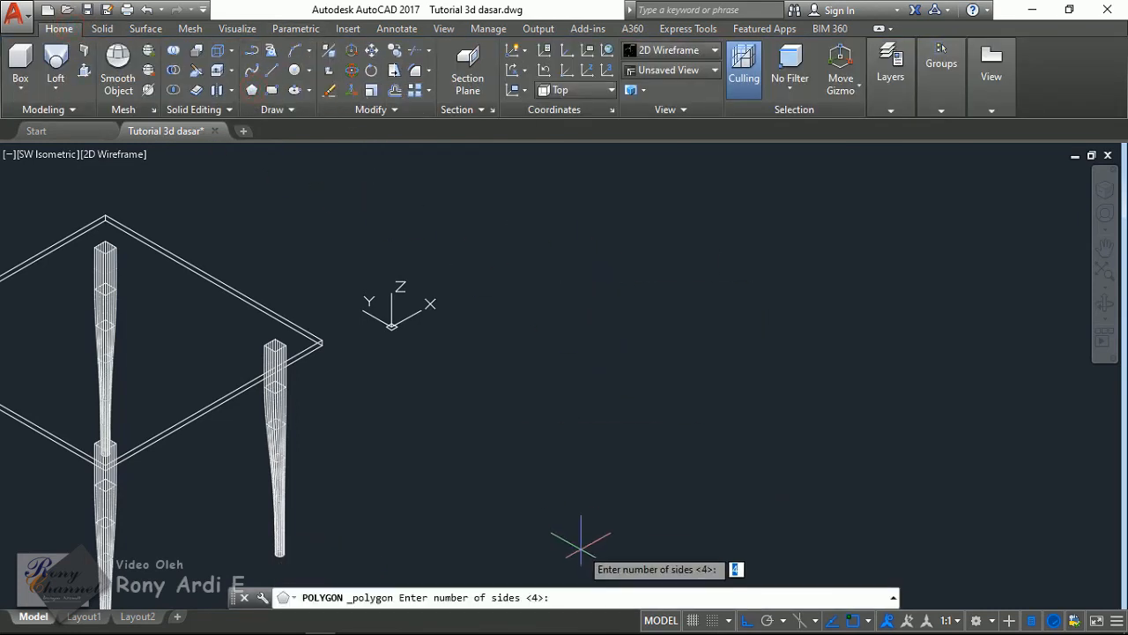
text(6)
key(Return)
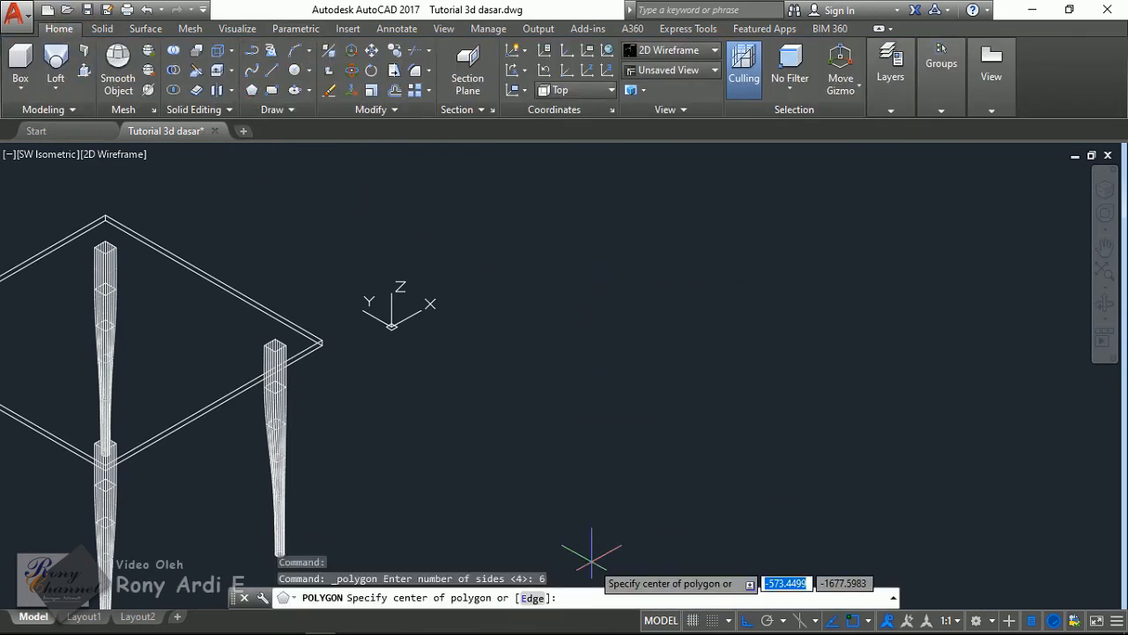
click(647, 300)
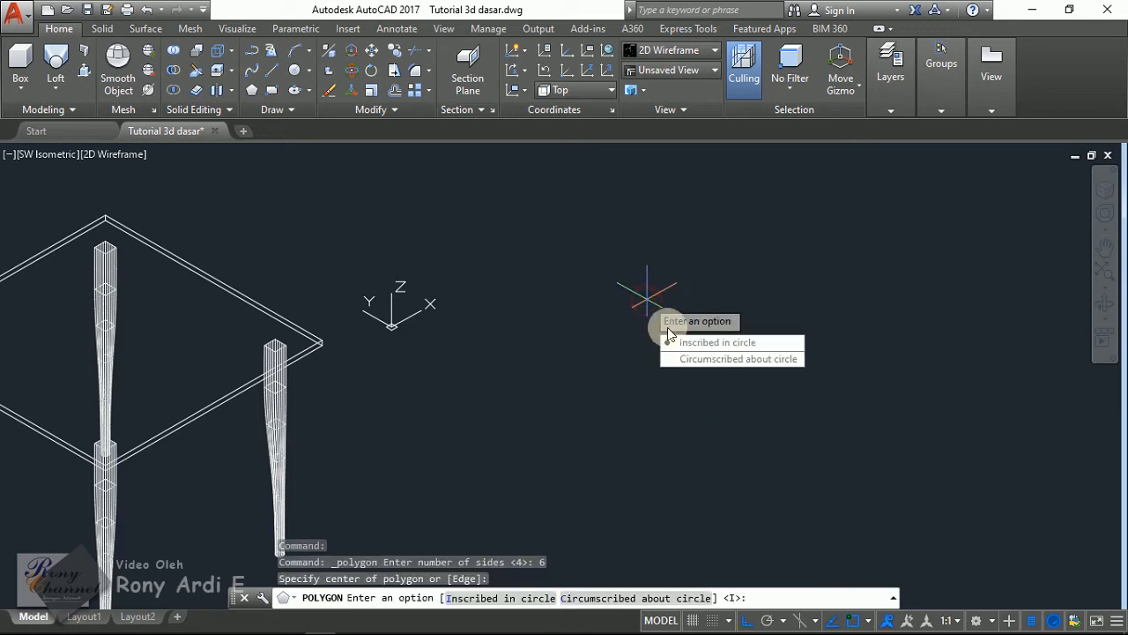
click(668, 335)
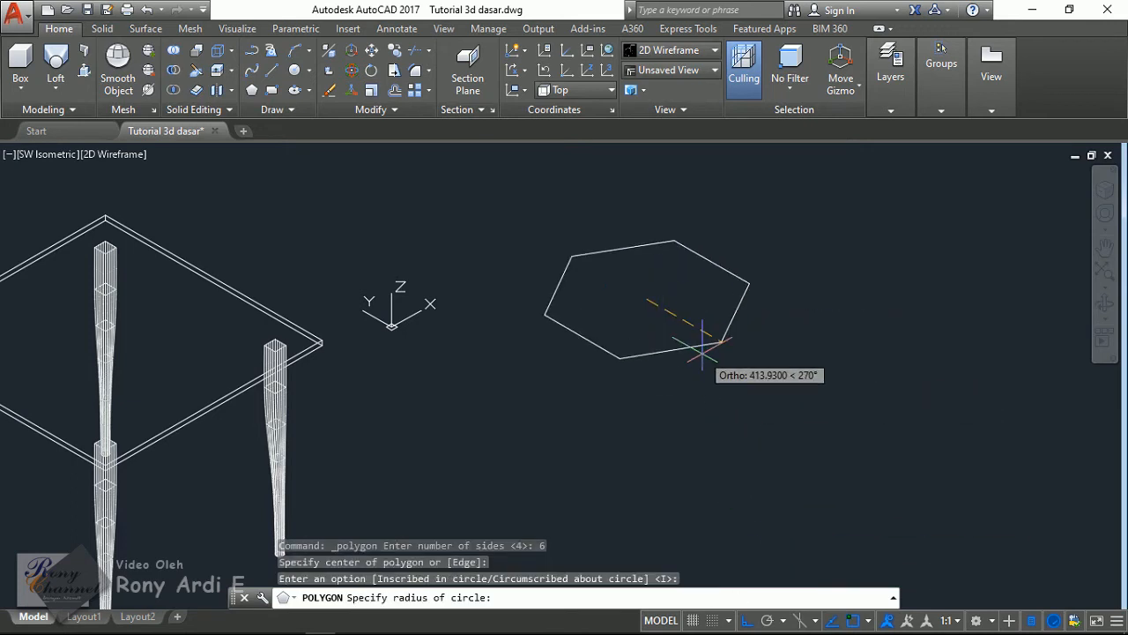
click(666, 316)
scroll(675, 318, up, 4)
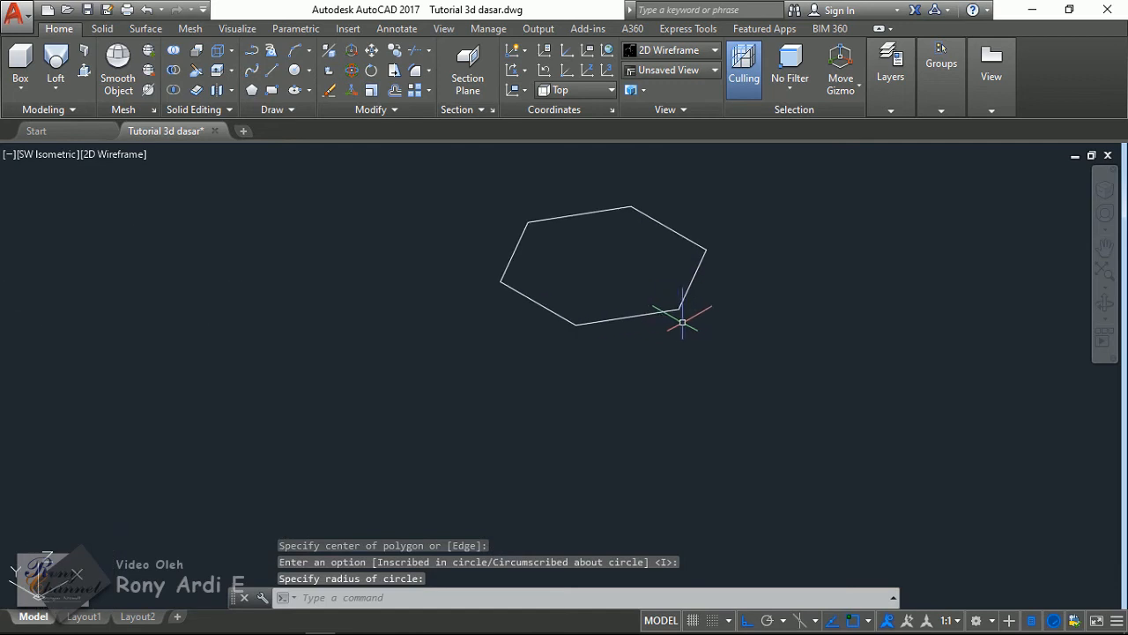
- Copy the hexagon 200 units straight down along Z
click(685, 321)
click(641, 288)
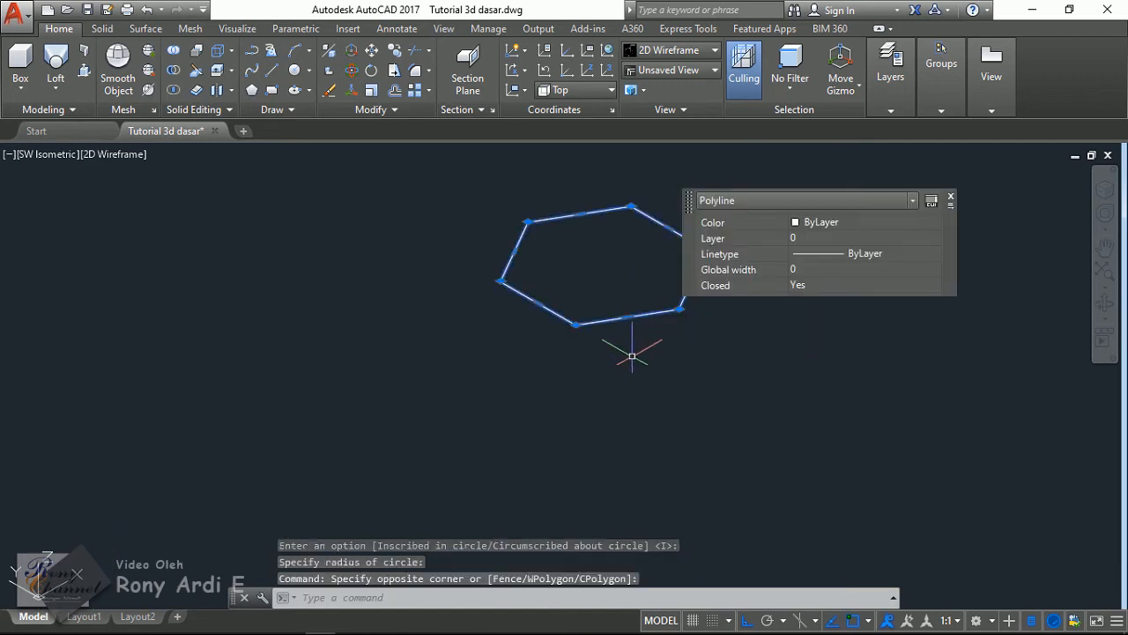
text(co)
key(Return)
click(794, 304)
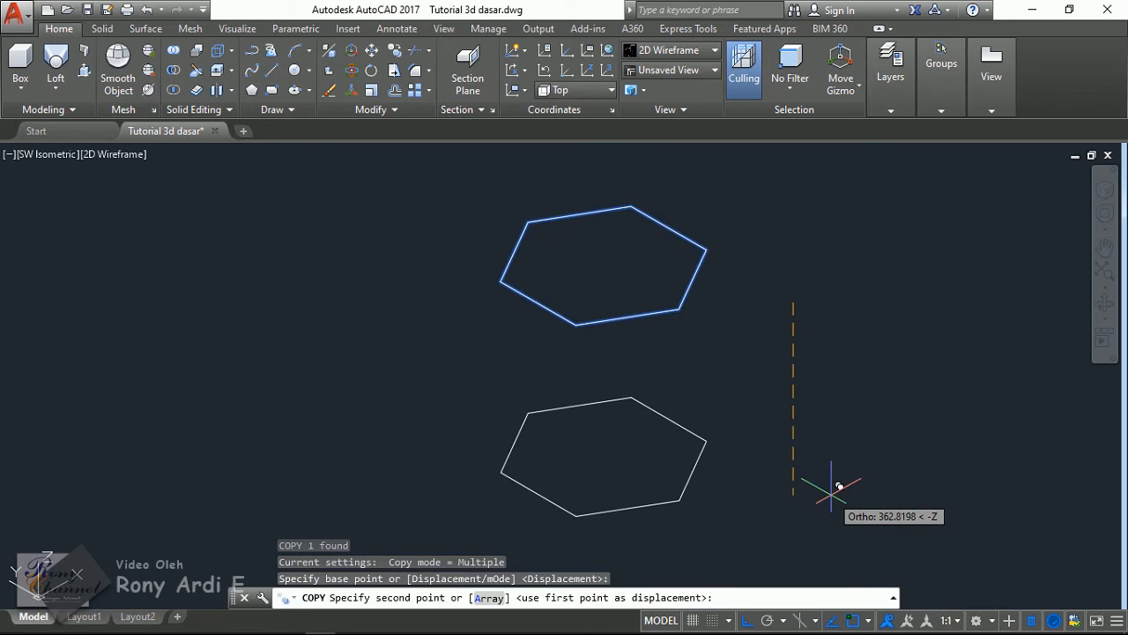
text(200)
key(Return)
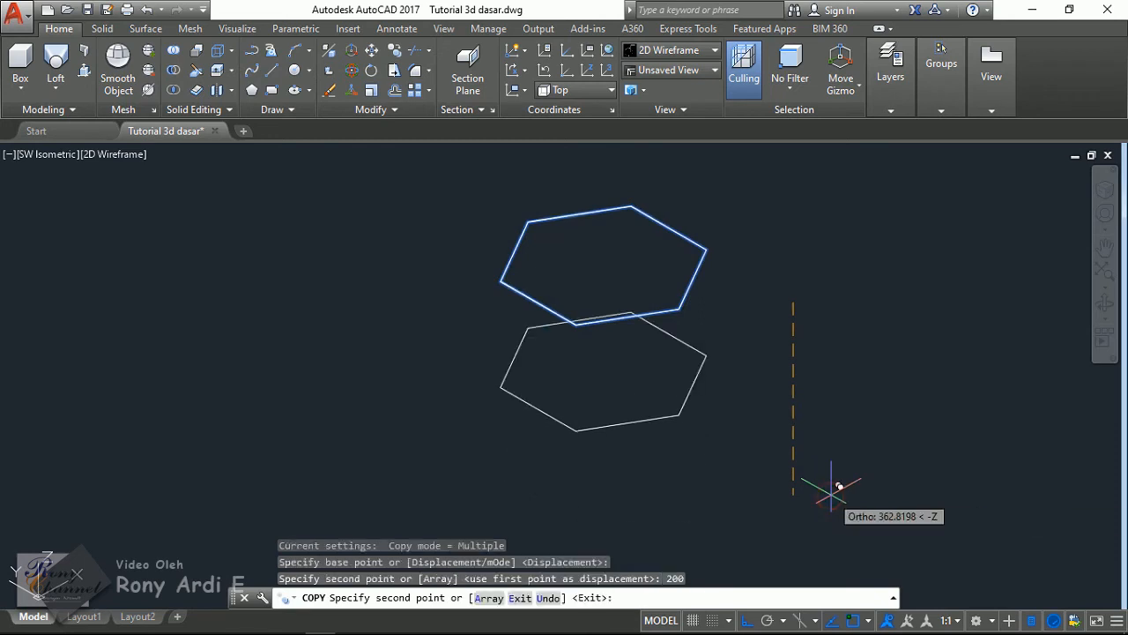
key(Escape)
- Scale the lower hexagon about its centre by a factor of 0.6
scroll(717, 327, down, 3)
scroll(715, 382, up, 3)
click(715, 382)
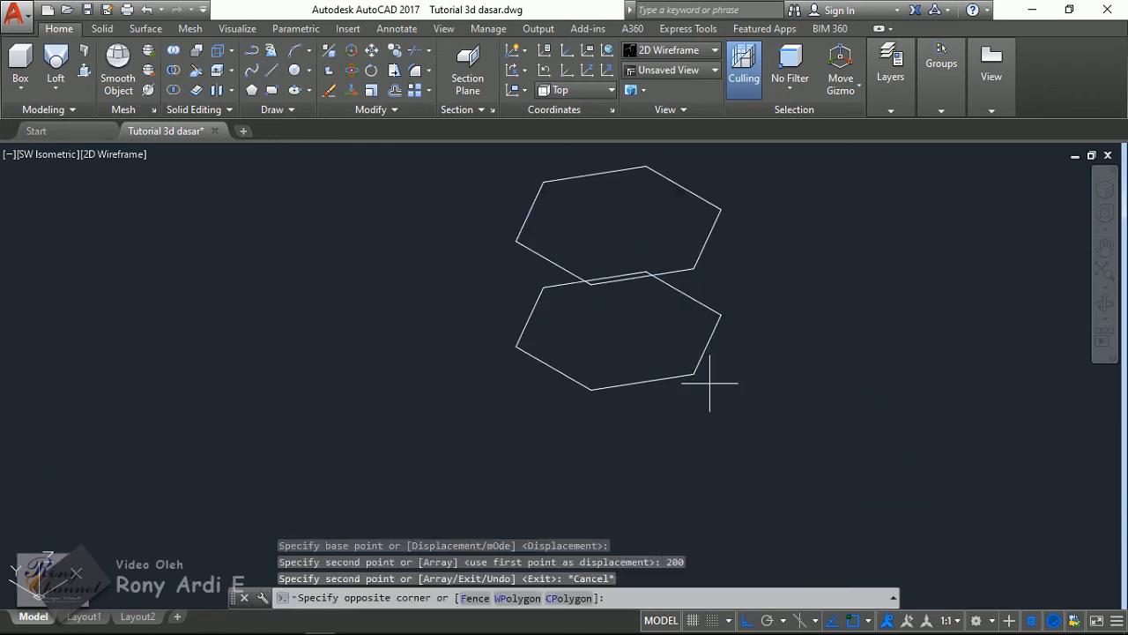
click(674, 366)
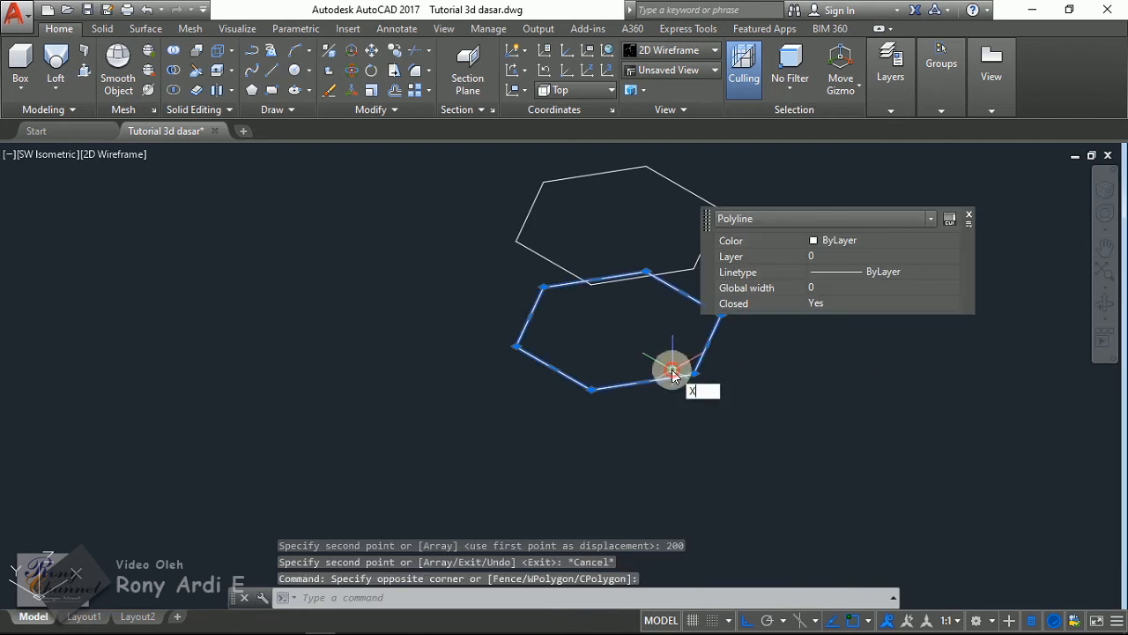
key(Escape)
click(716, 400)
click(649, 354)
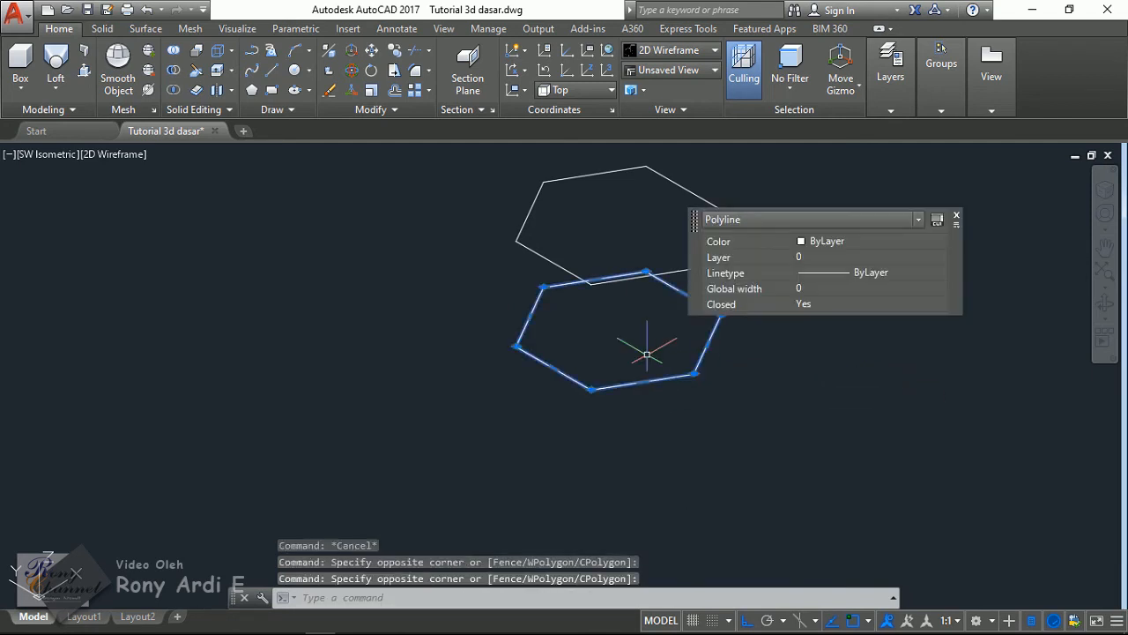
text(SC)
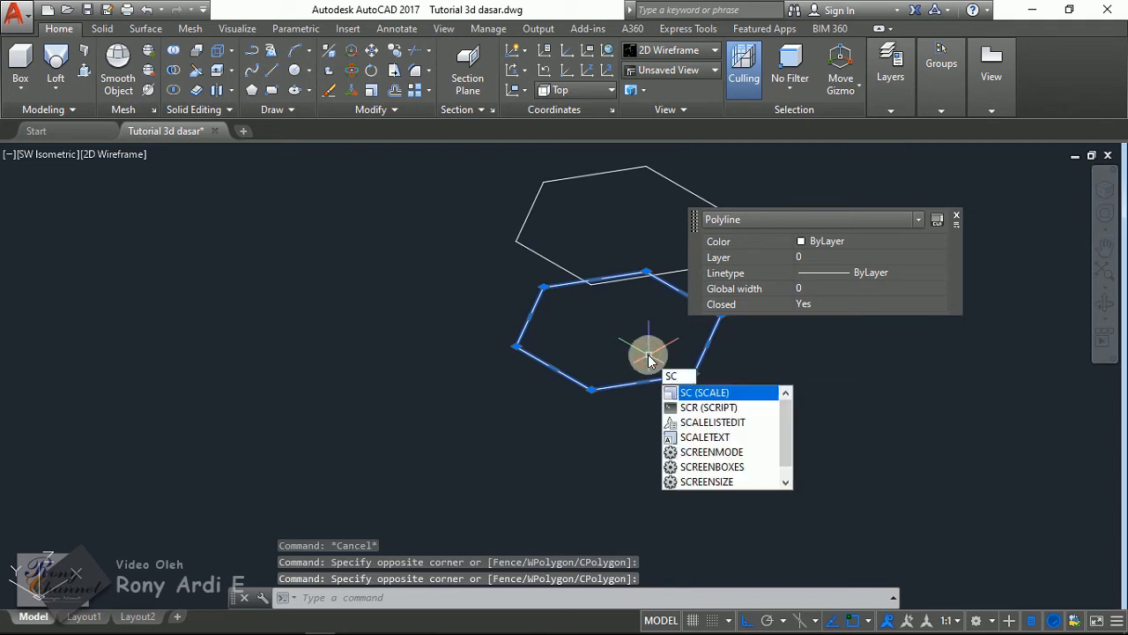
key(Return)
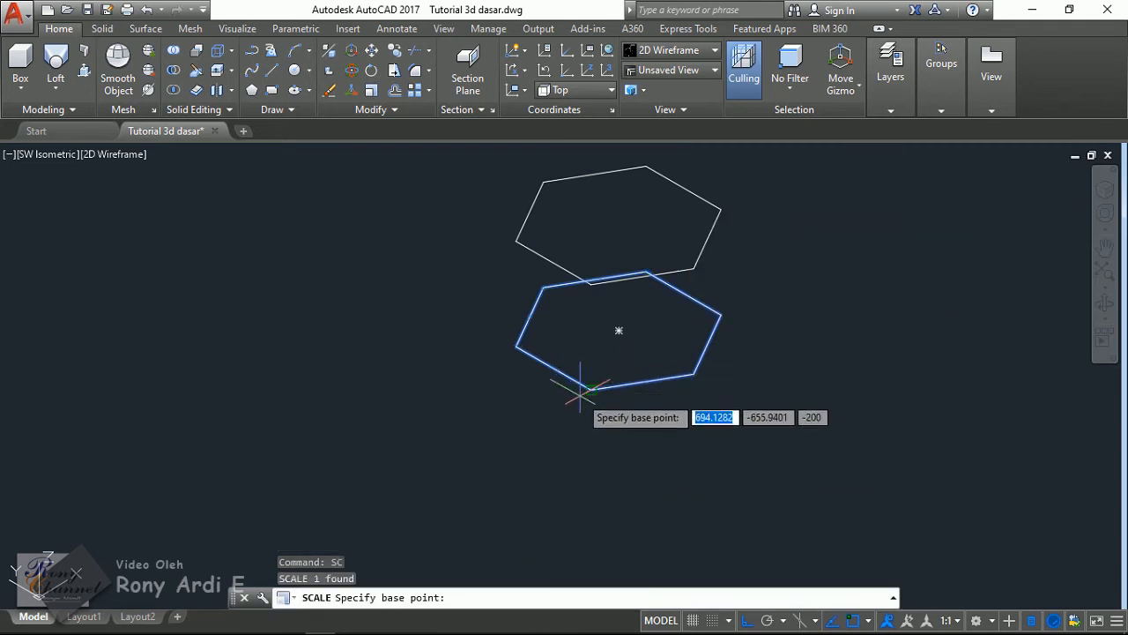
click(618, 330)
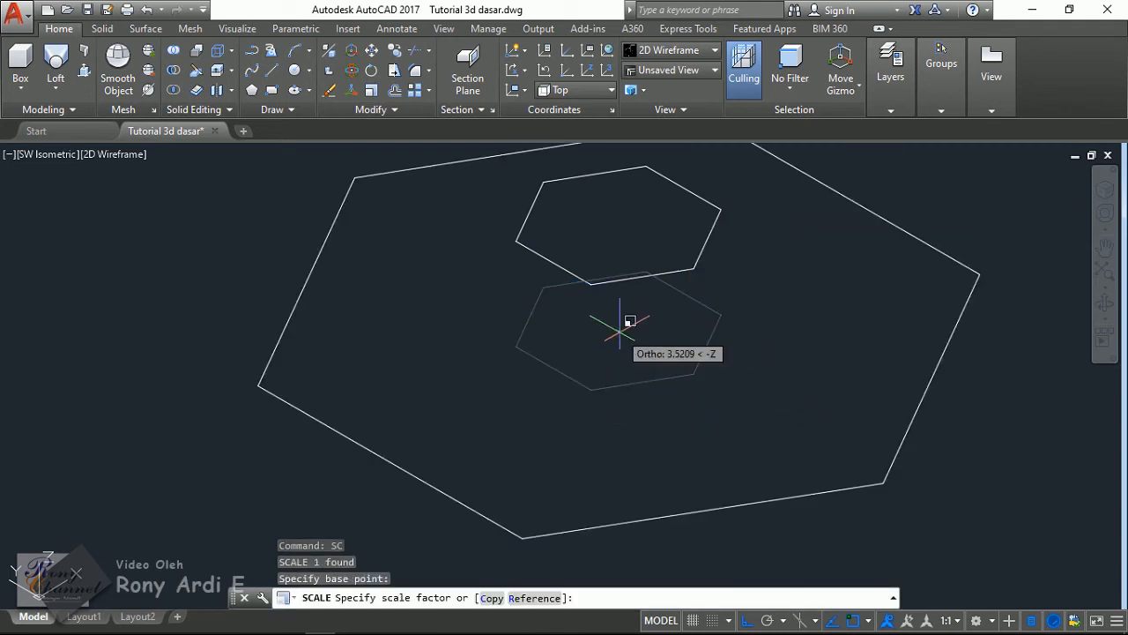
text(.6)
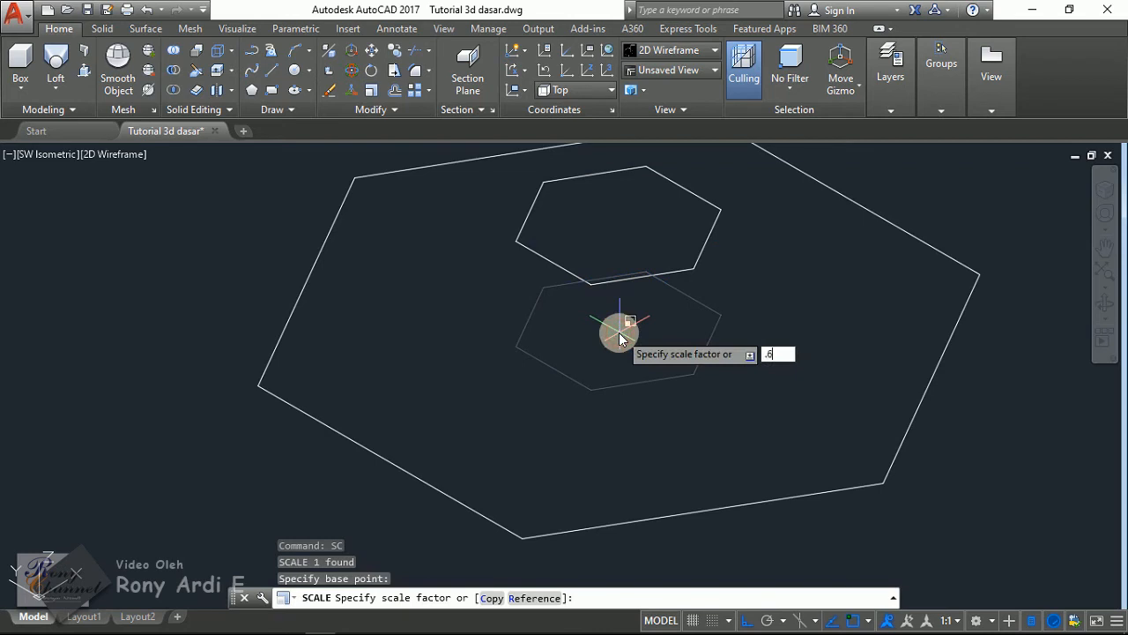
key(Return)
- Copy the large hexagon straight down along Z to below the small hexagon
scroll(594, 250, down, 2)
click(676, 277)
click(648, 240)
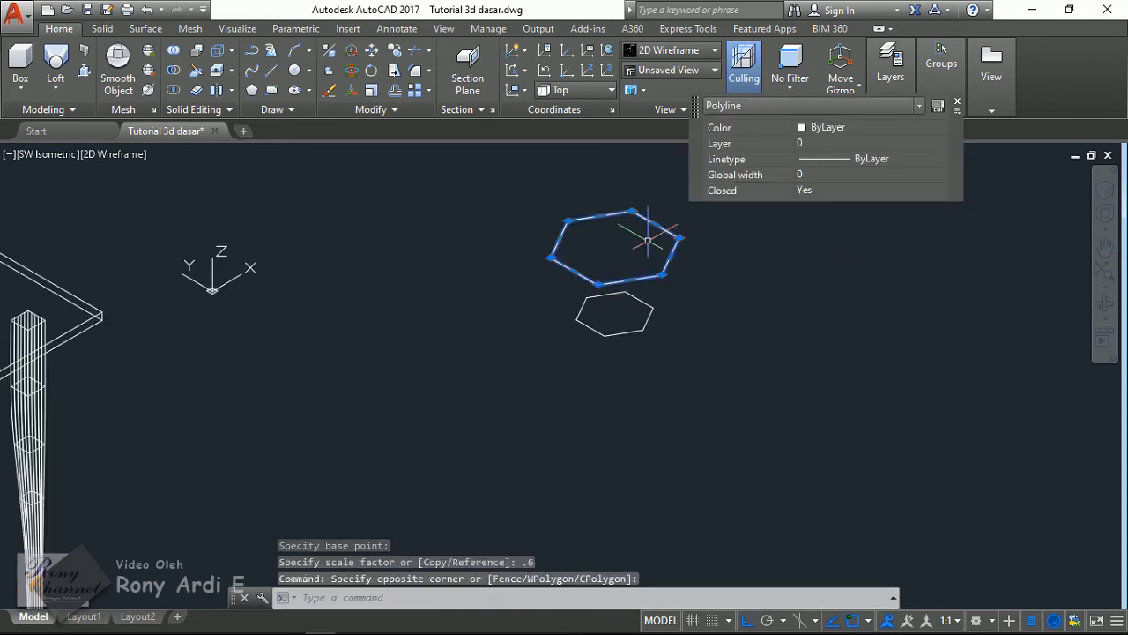
text(co)
key(Return)
scroll(723, 233, down, 2)
click(725, 229)
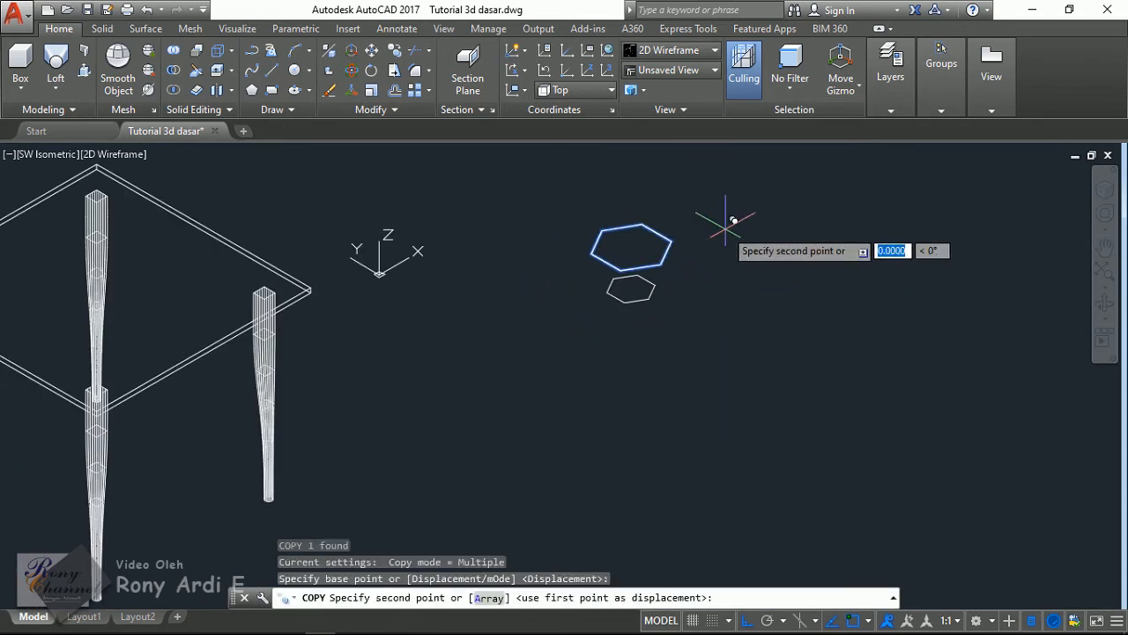
click(727, 335)
key(Escape)
- Copy the small hexagon straight down along Z to below the lower large hexagon
scroll(651, 329, up, 2)
click(688, 308)
click(645, 266)
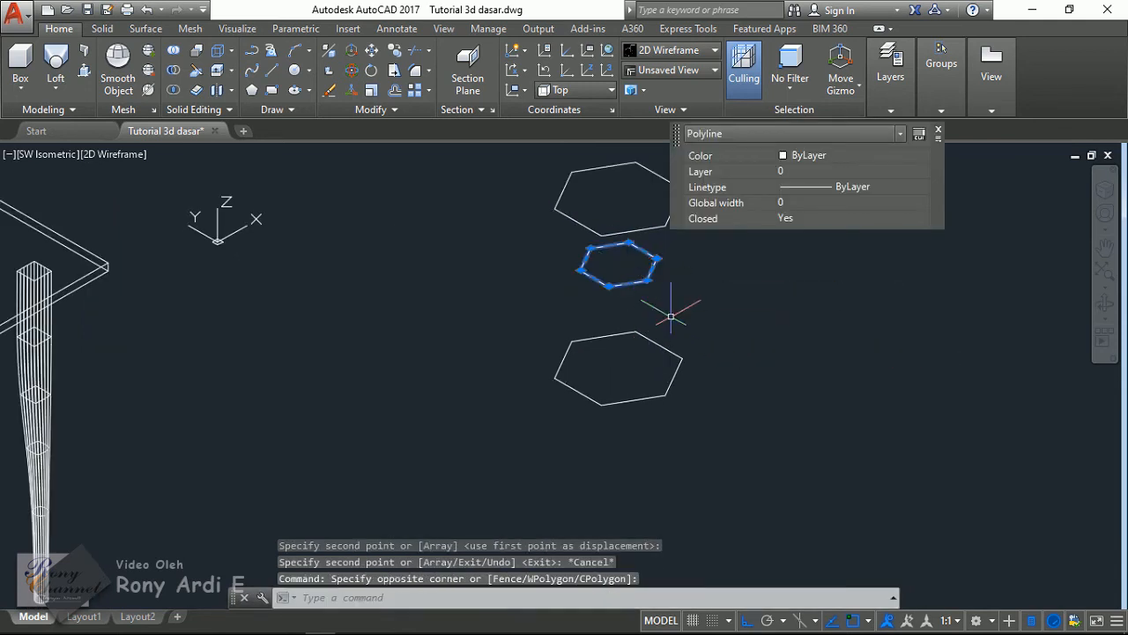
text(co)
key(Return)
scroll(761, 296, down, 2)
click(778, 288)
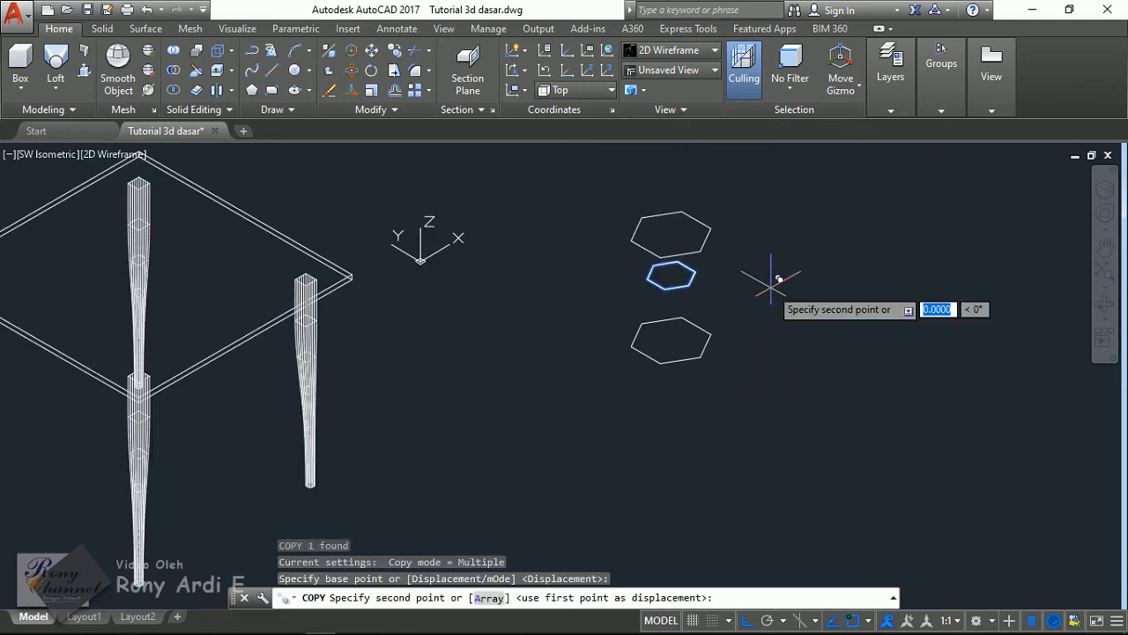
click(787, 407)
key(Escape)
scroll(693, 429, up, 2)
- Rotate the lowest small hexagon a quarter turn about its centre
click(705, 428)
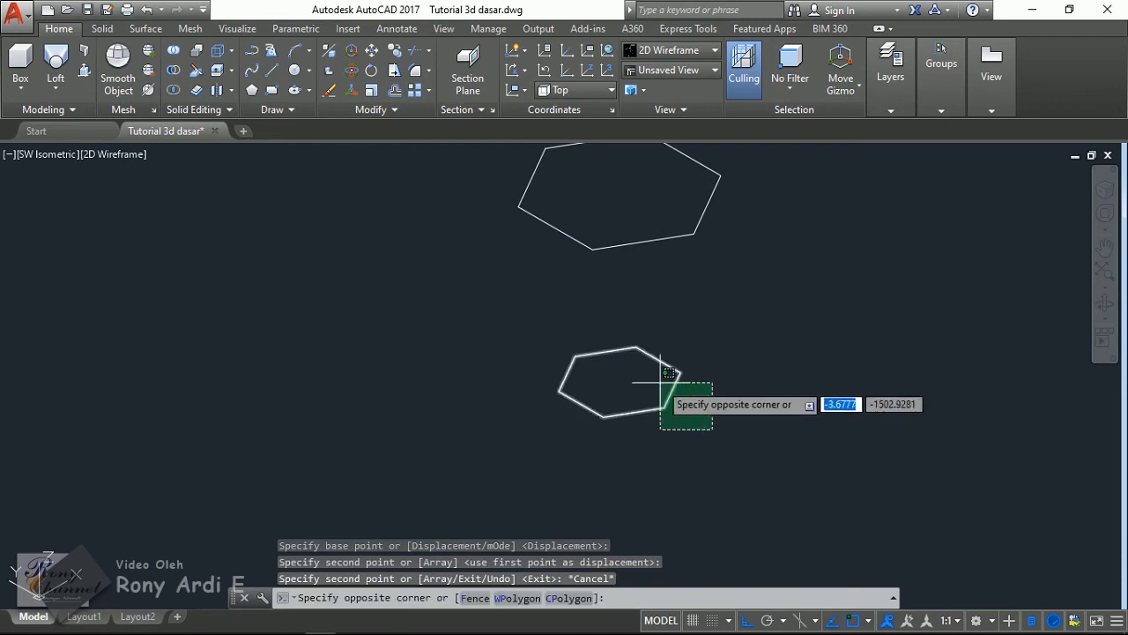
click(650, 385)
scroll(630, 384, up, 2)
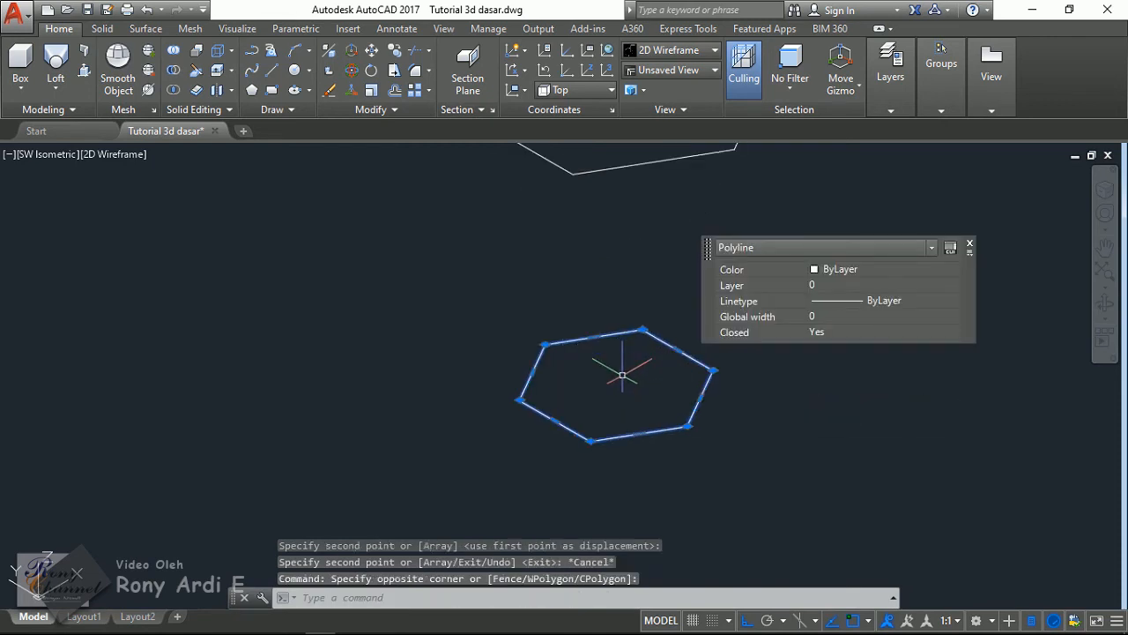
click(669, 401)
text(RO)
key(Return)
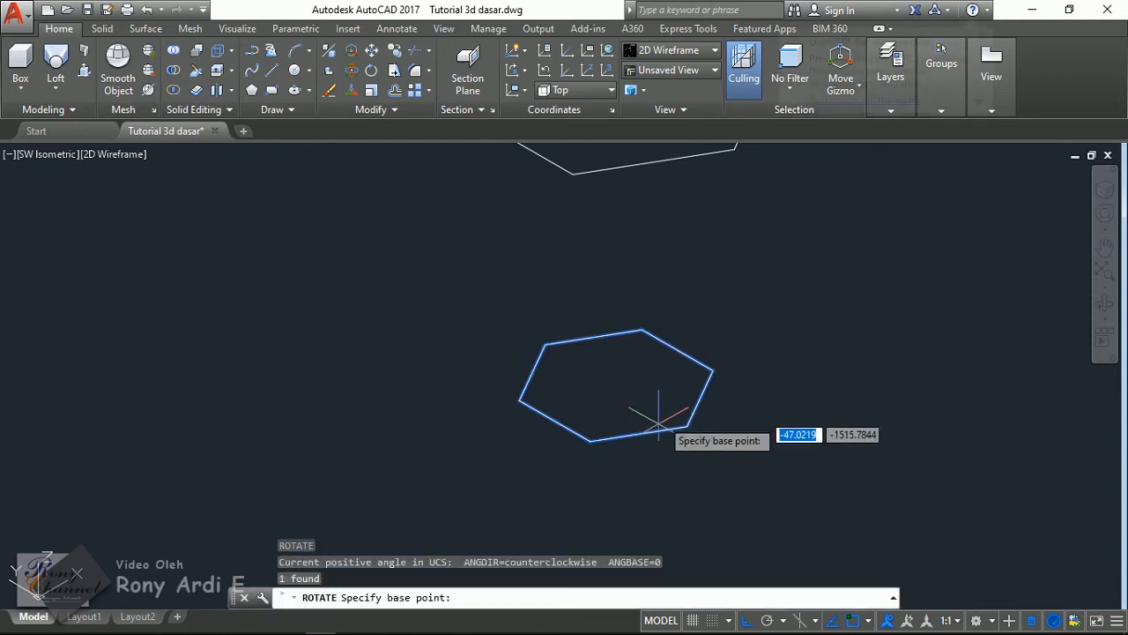
click(616, 384)
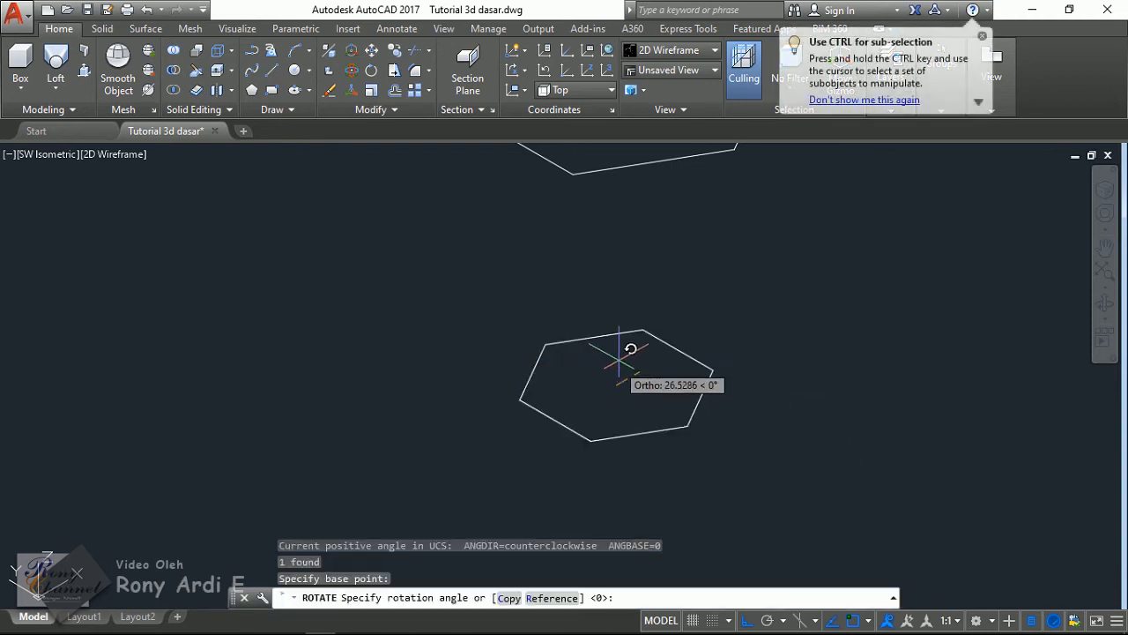
click(565, 261)
- Examine the alignment of the stacked hexagons from the Top view
scroll(606, 476, down, 2)
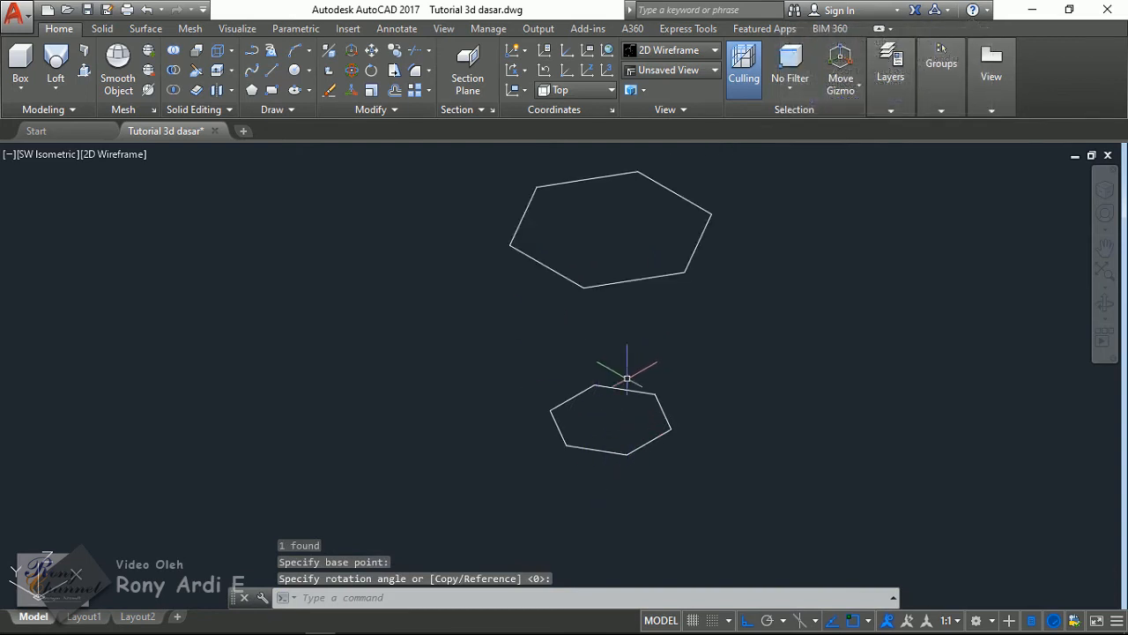
key(Escape)
click(55, 167)
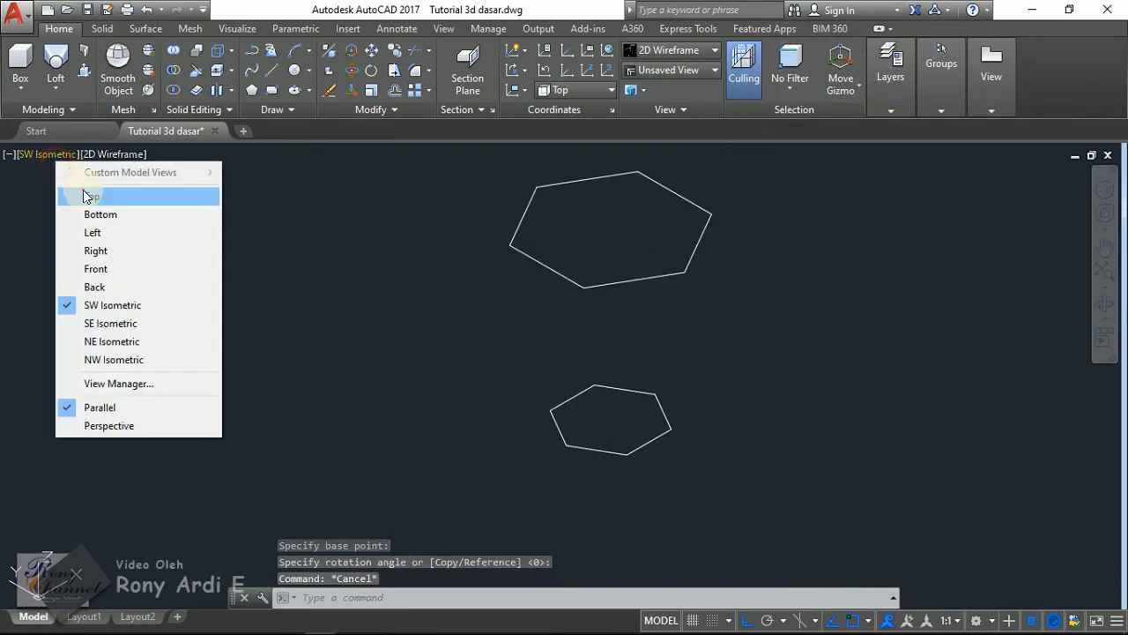
click(89, 194)
scroll(525, 326, up, 5)
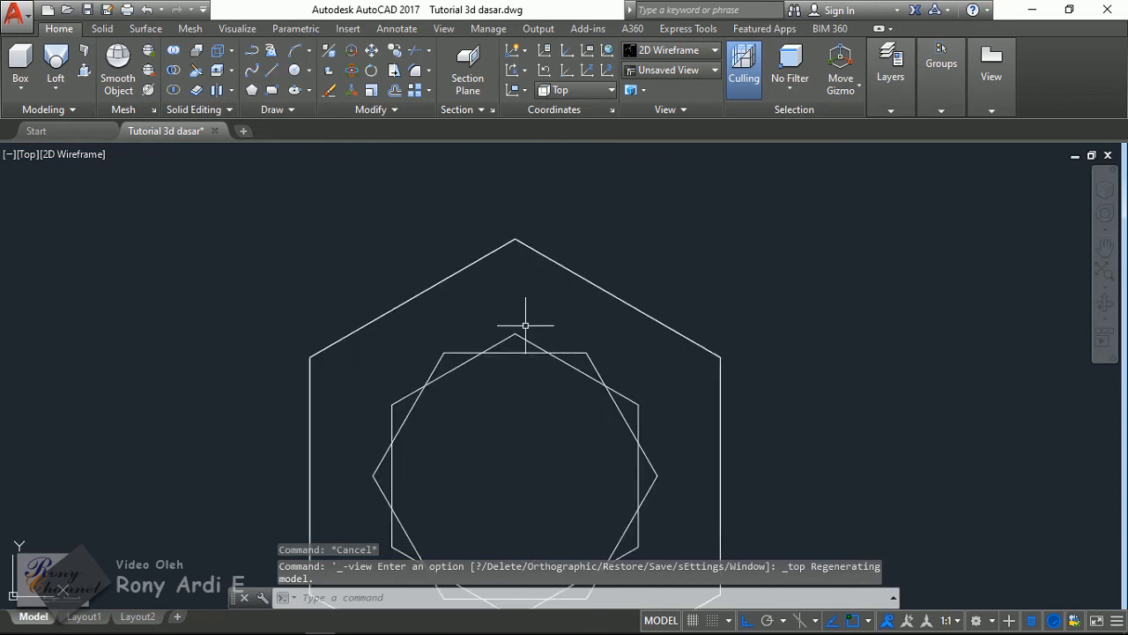
scroll(606, 296, down, 2)
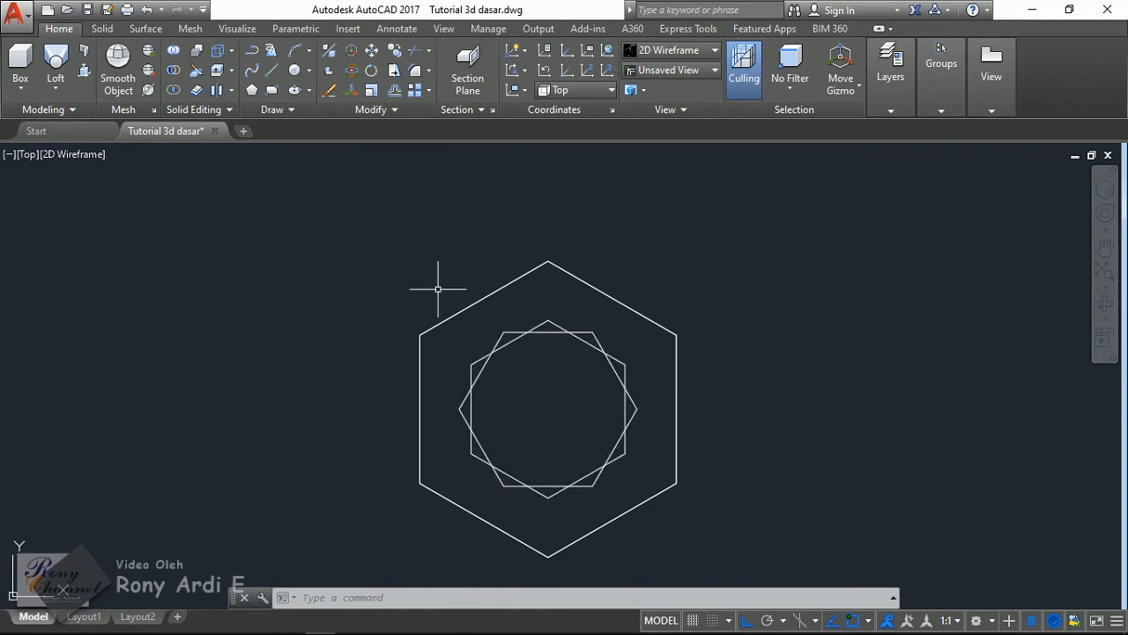
- Switch the view to SW Isometric to show the stacked hexagons
key(Escape)
click(28, 155)
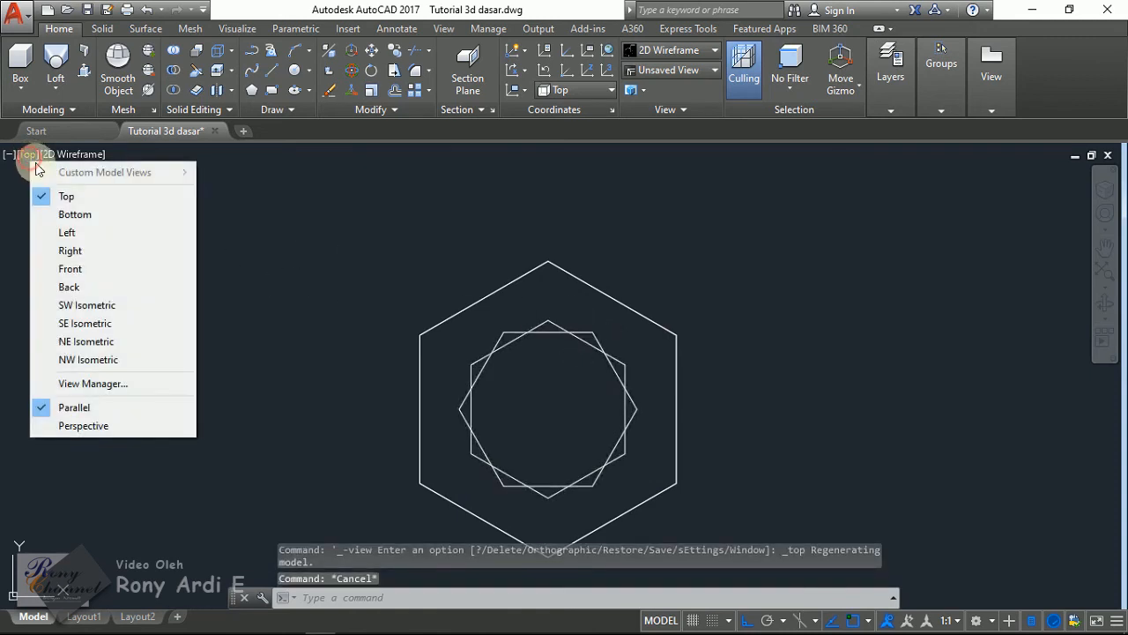
click(99, 310)
scroll(831, 365, up, 5)
click(768, 366)
click(672, 414)
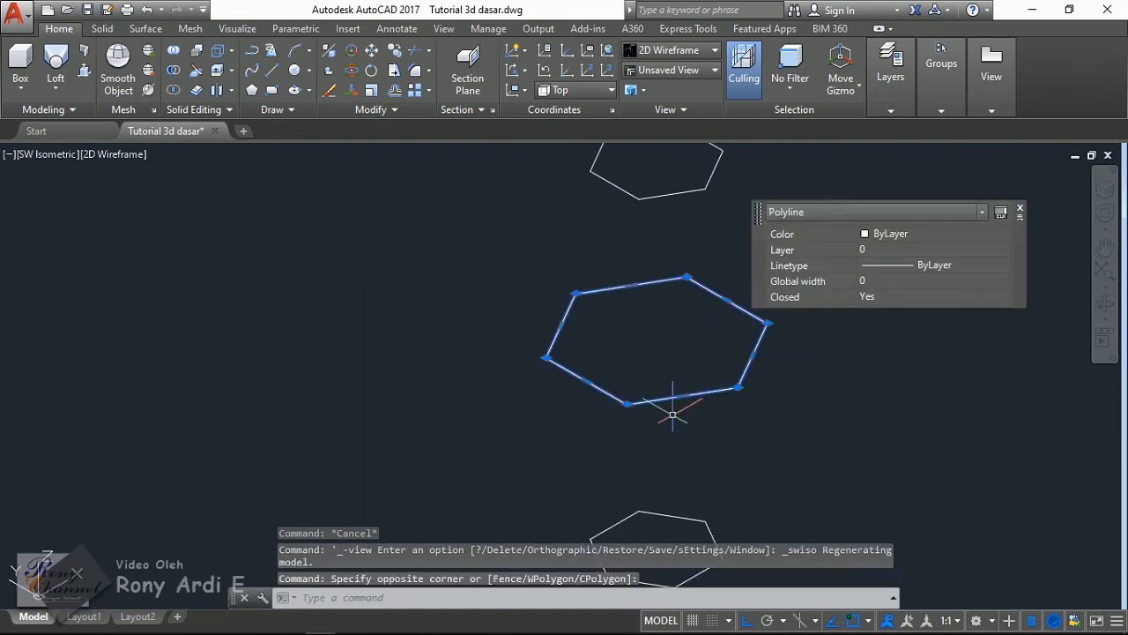
key(Escape)
scroll(584, 408, down, 3)
- Rotate the upper small hexagon 90 degrees about its centre
click(660, 307)
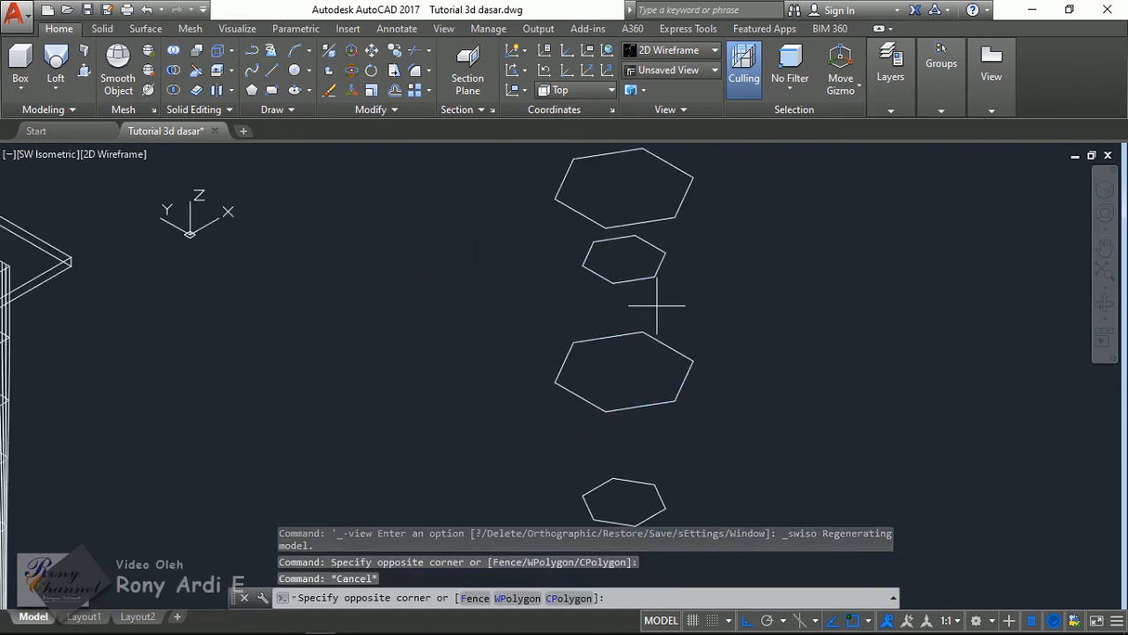
click(572, 265)
text(ro)
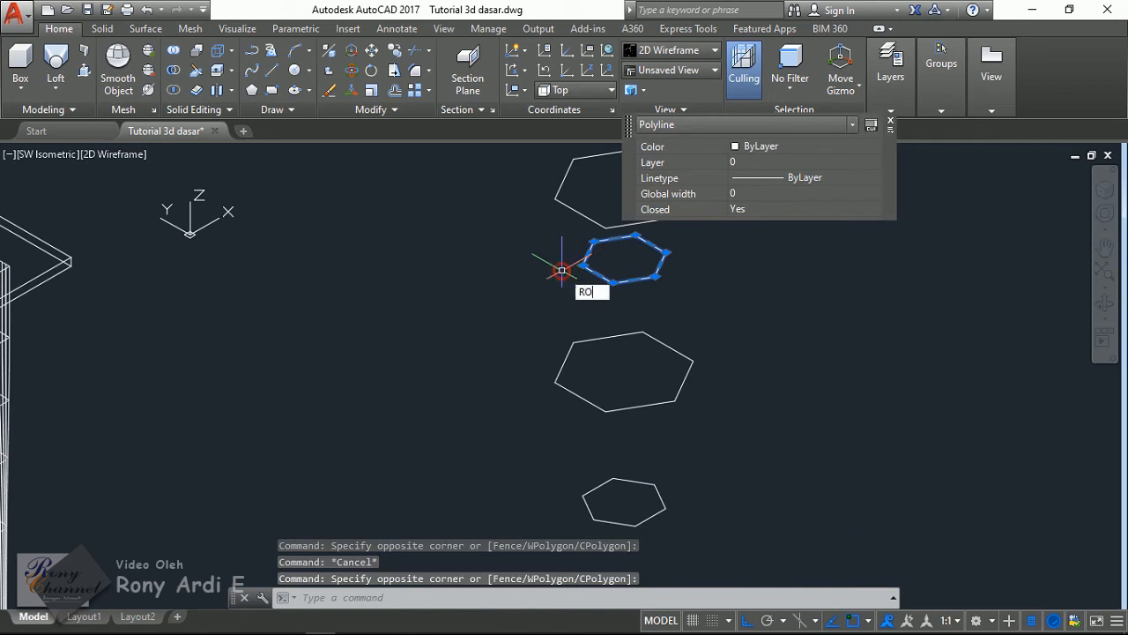
key(Return)
click(624, 259)
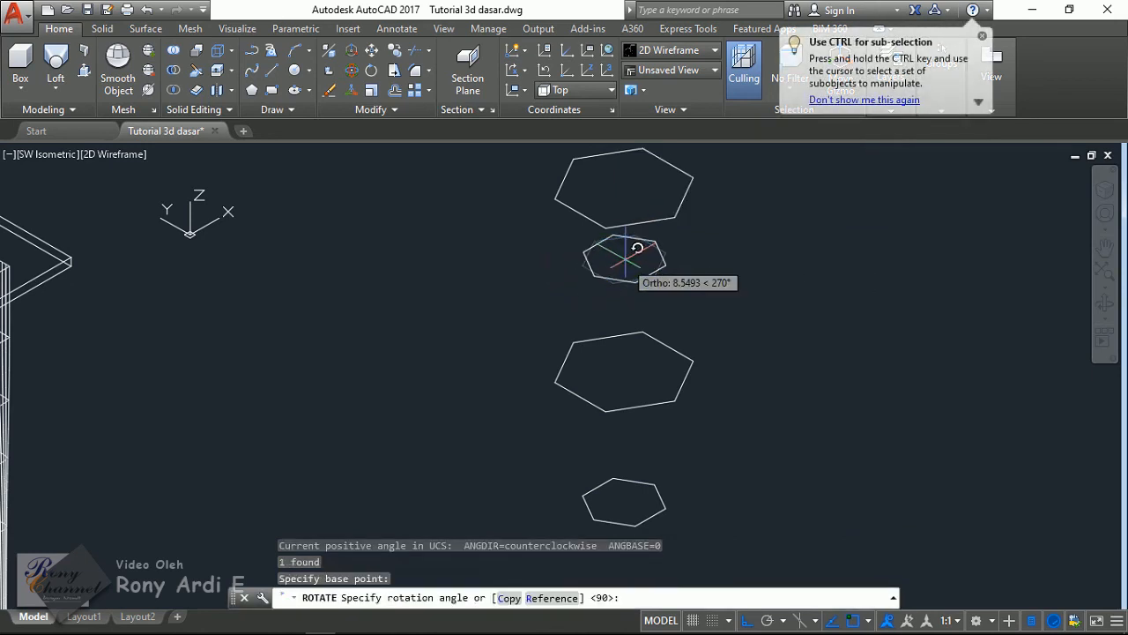
scroll(547, 221, up, 2)
scroll(547, 224, up, 1)
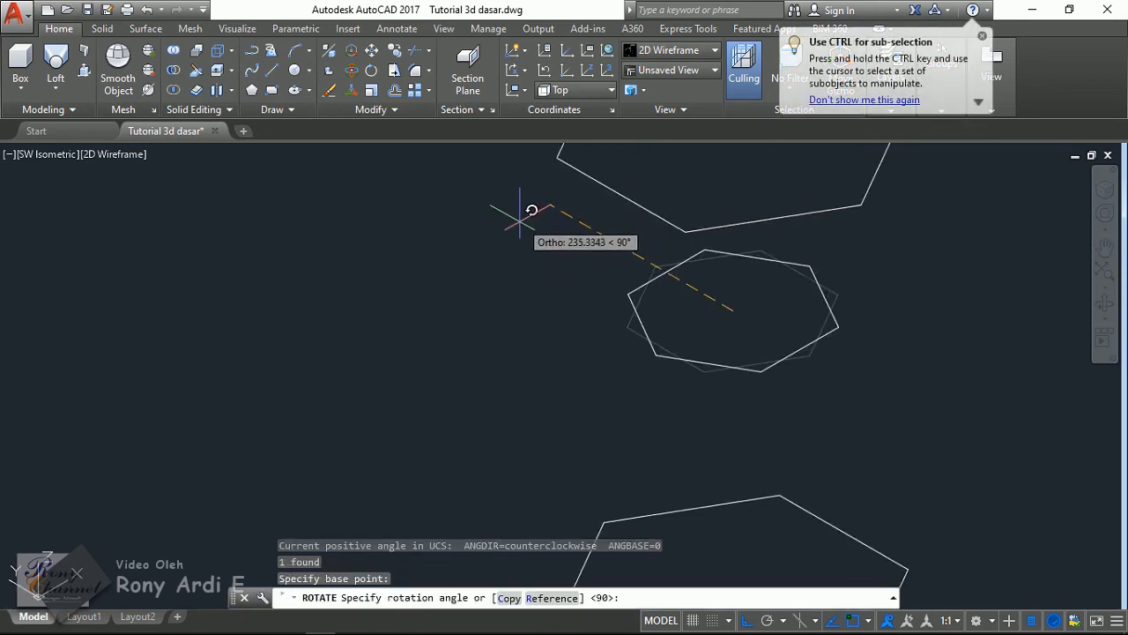
click(513, 229)
scroll(525, 309, down, 3)
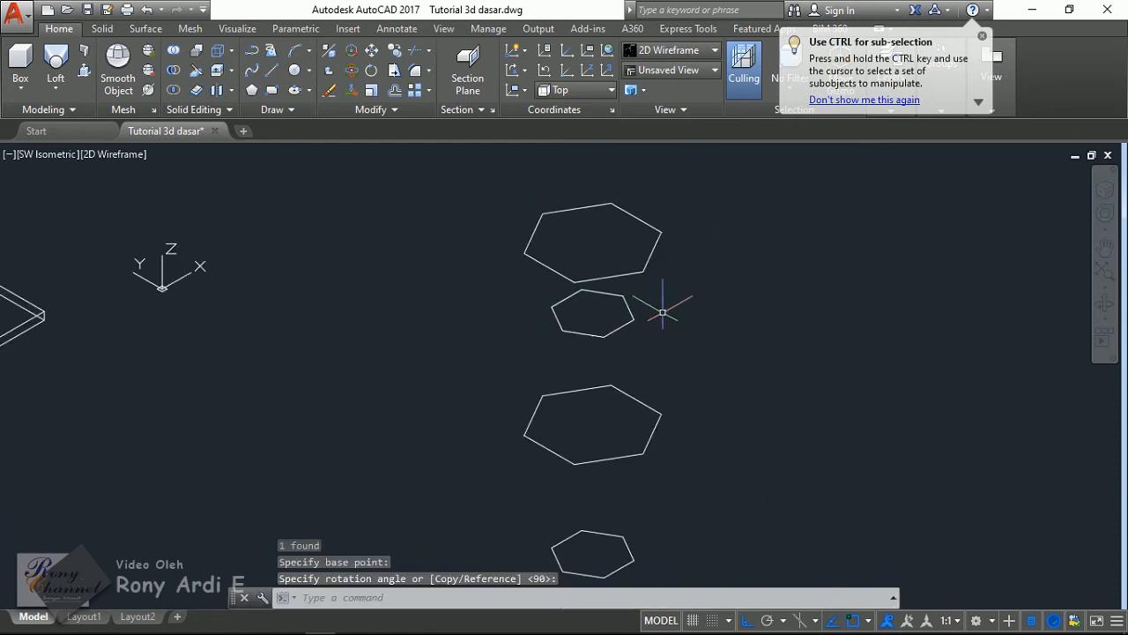
- Loft a solid through the four stacked hexagons in order from the highest to the lowest, using cross sections only
click(54, 60)
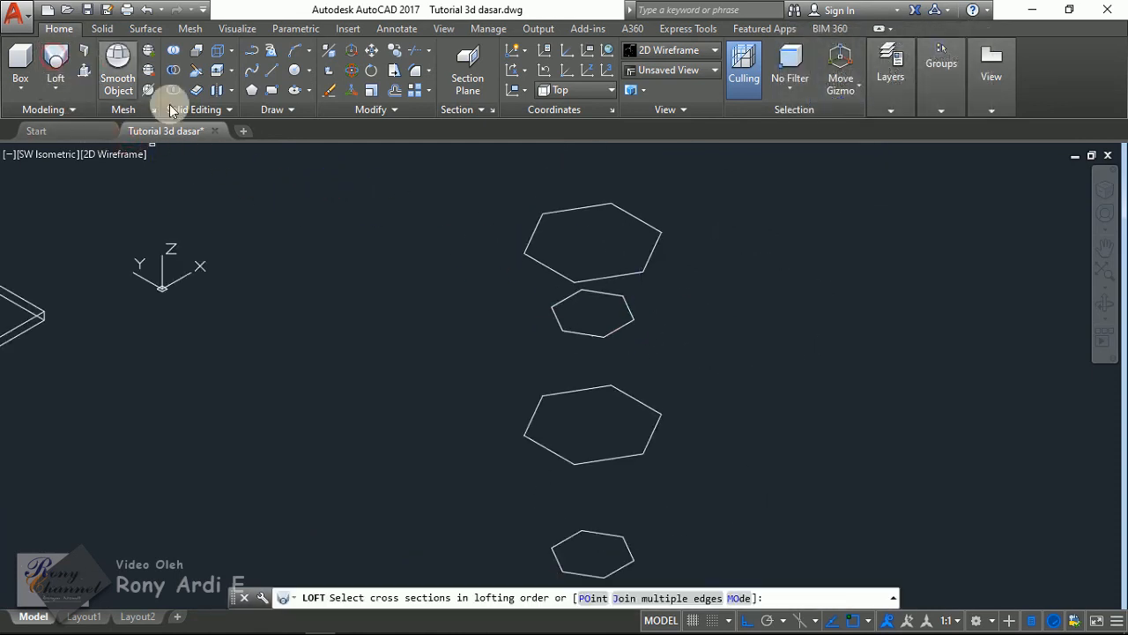
click(654, 247)
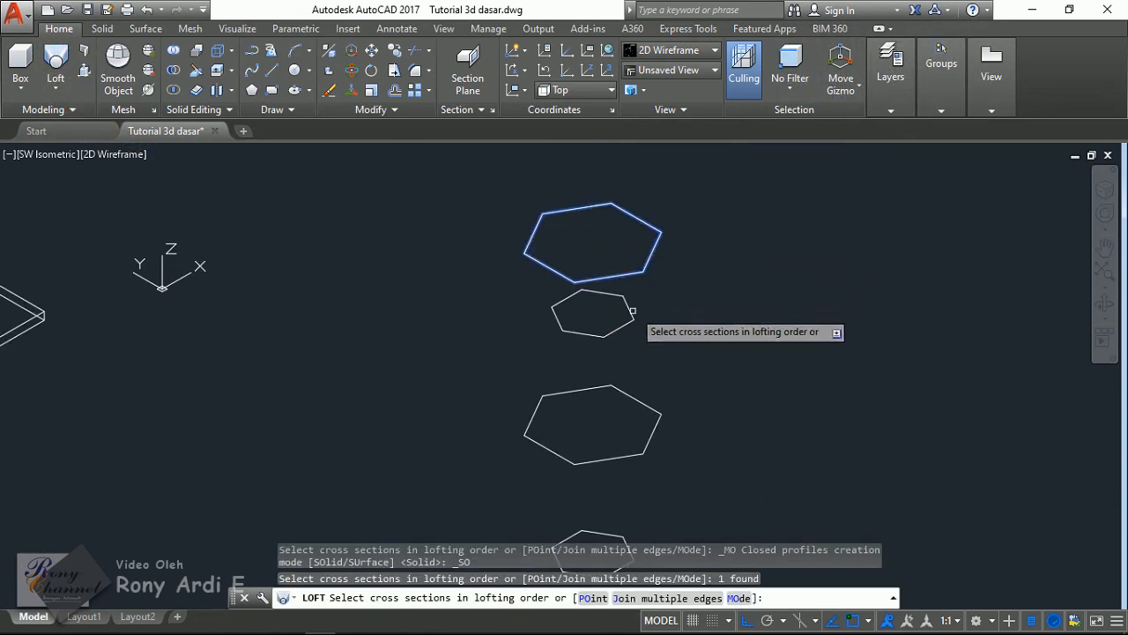
click(632, 312)
scroll(551, 238, down, 2)
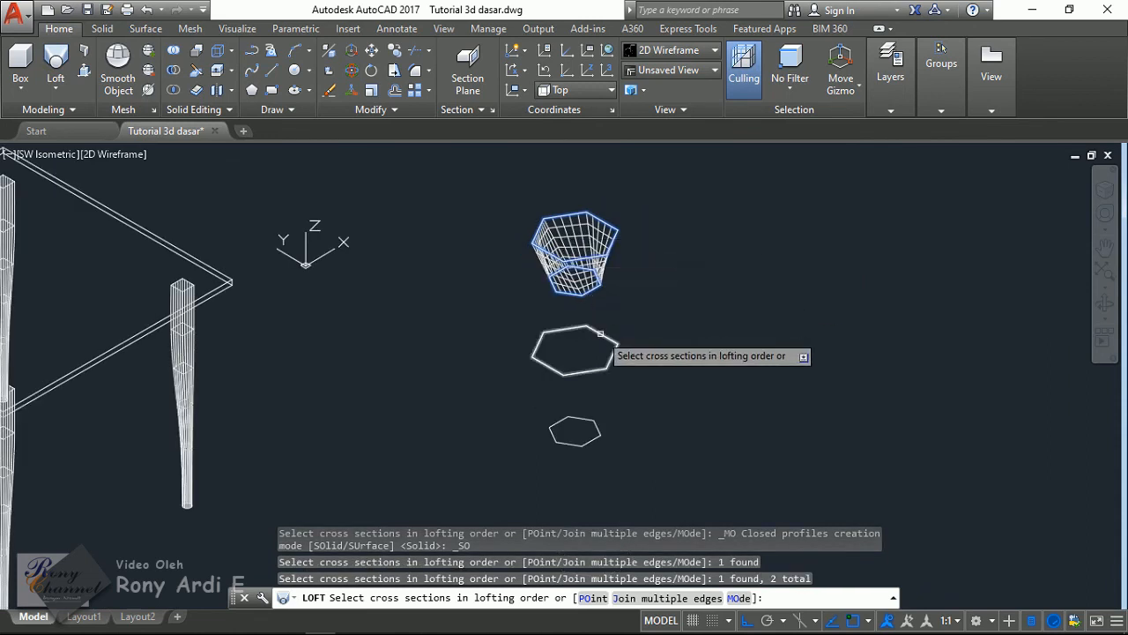
click(604, 327)
click(598, 432)
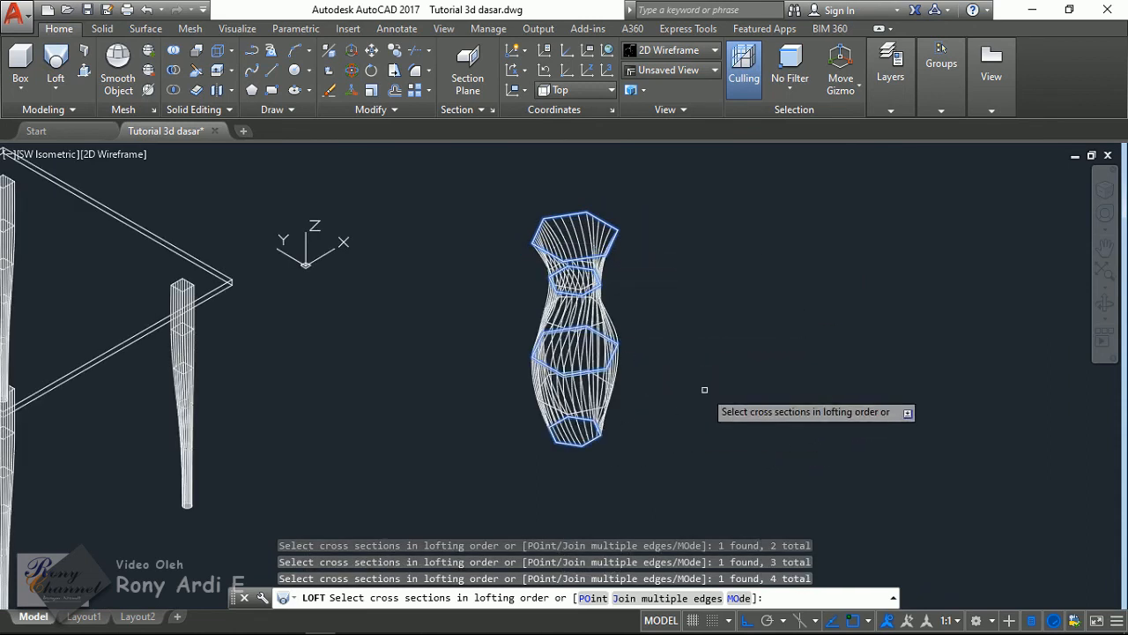
key(Return)
key(Escape)
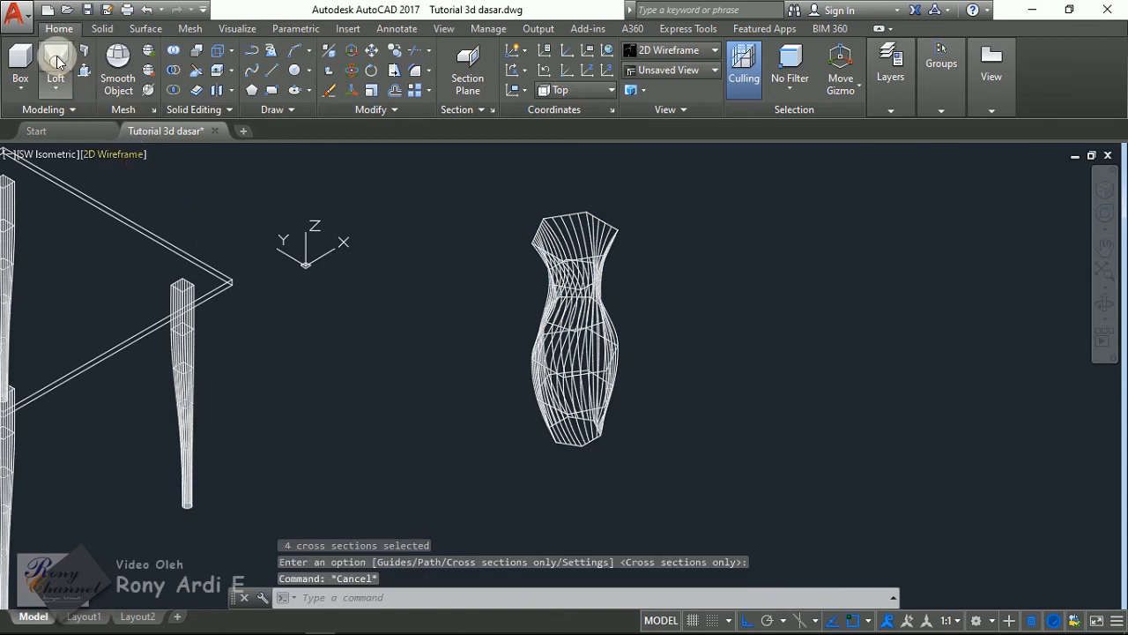
key(Escape)
- Change the visual style of the view to Realistic
click(61, 156)
click(61, 159)
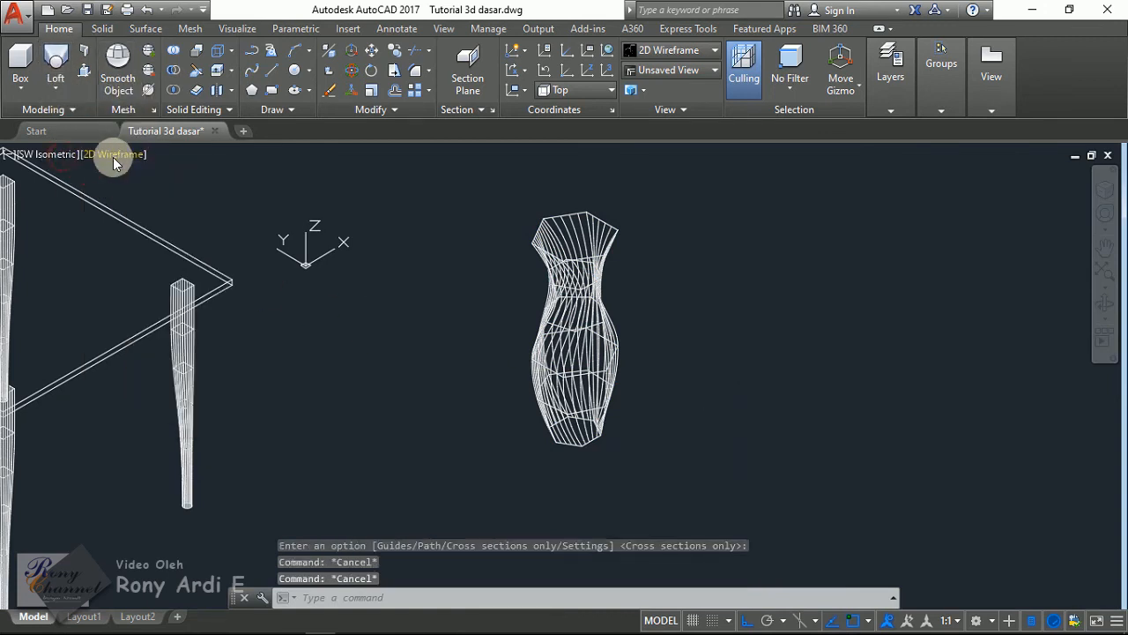
click(113, 157)
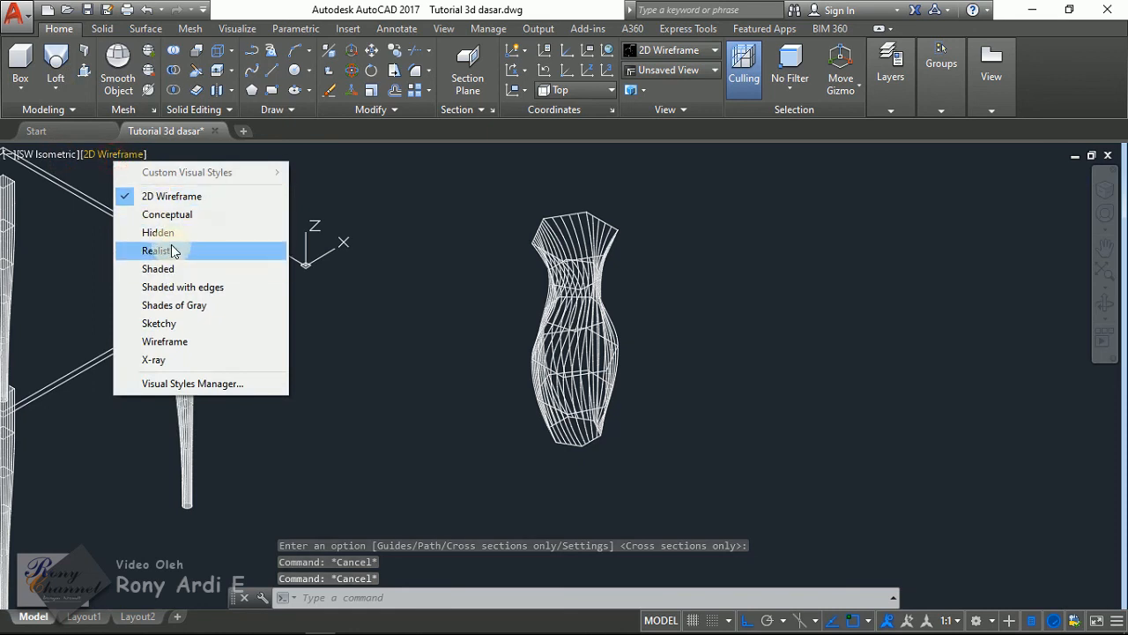
click(166, 249)
- Examine the twisted faces of the lofted vase from several angles and distances
shift+middle_drag(636, 315, 519, 320)
scroll(573, 182, up, 4)
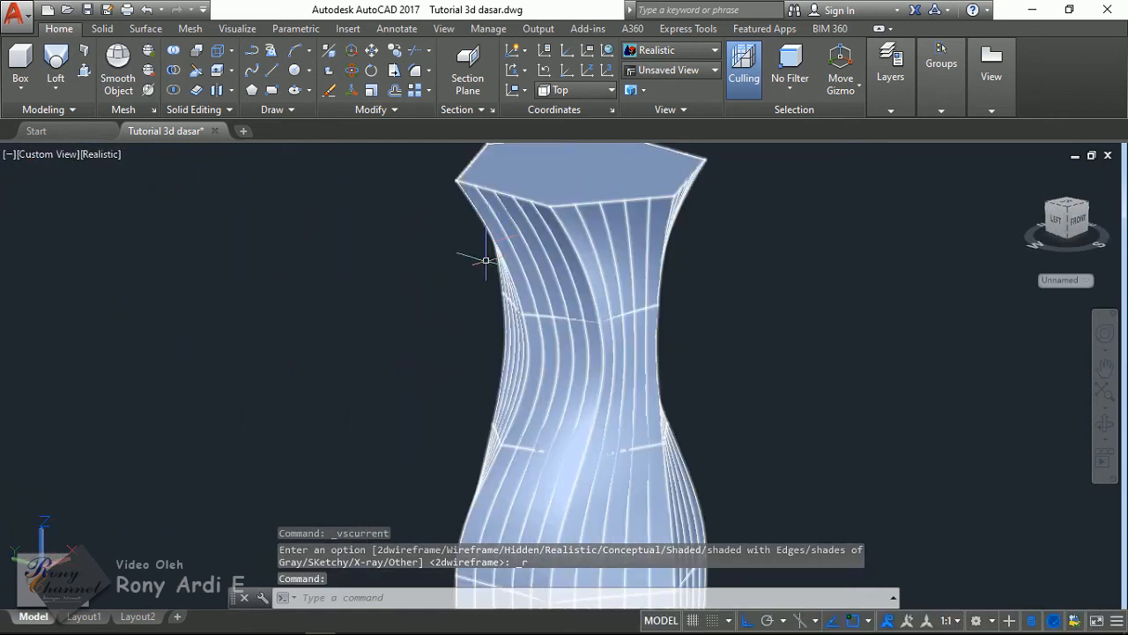
scroll(638, 356, down, 4)
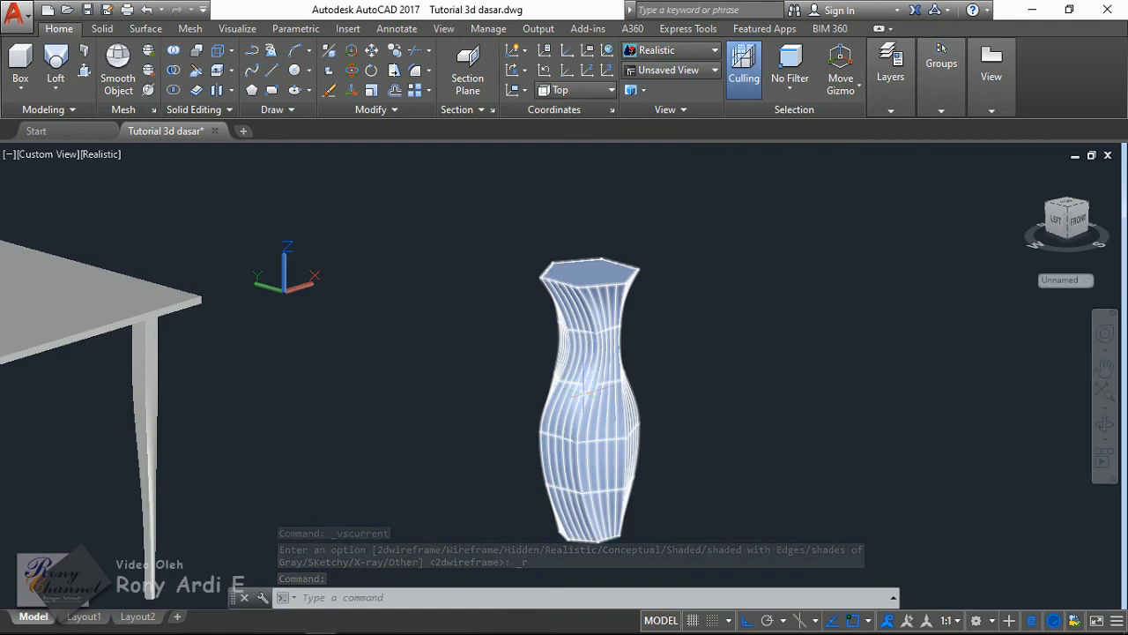
scroll(600, 436, up, 2)
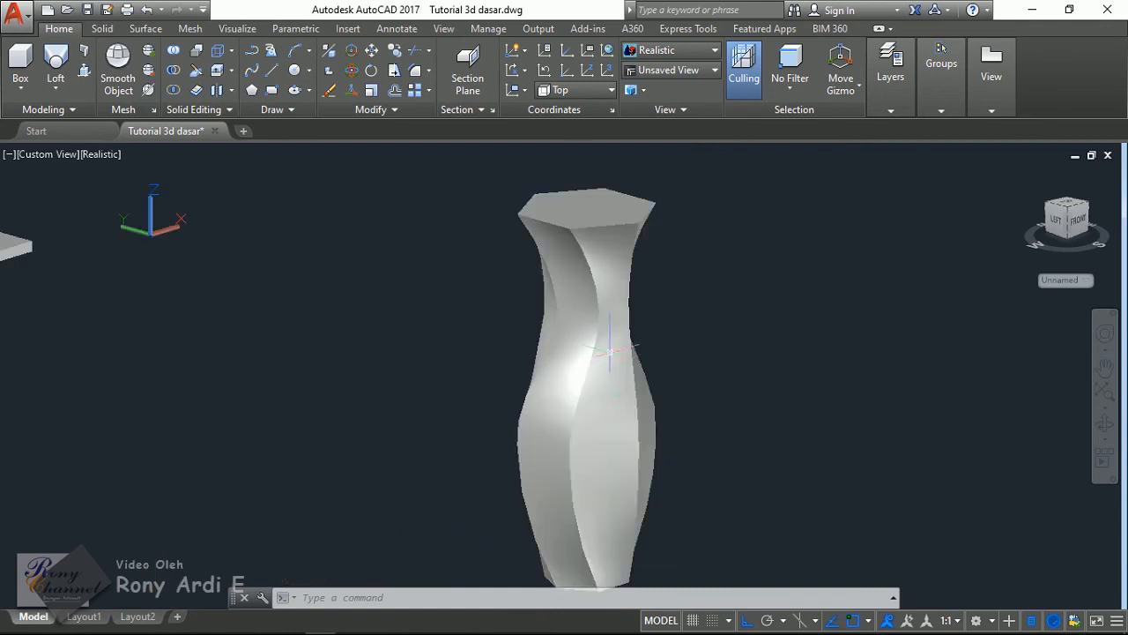
scroll(524, 395, down, 2)
shift+middle_drag(625, 382, 592, 414)
scroll(592, 413, up, 2)
scroll(582, 424, up, 2)
scroll(486, 359, down, 3)
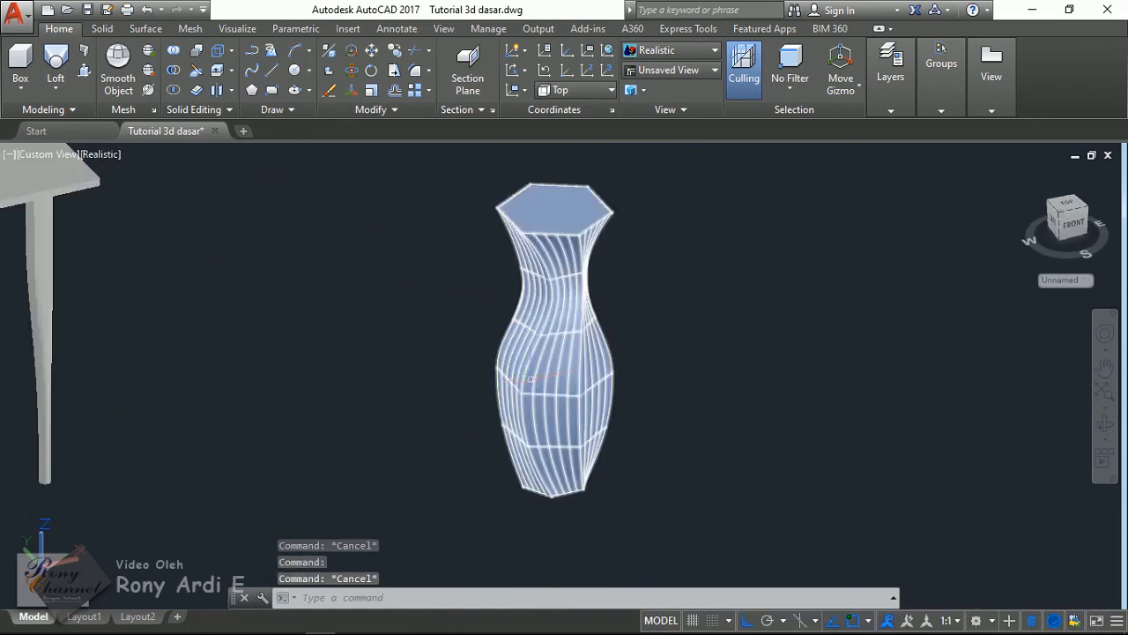
- Choose All normal as the Surface Normals option of the lofted vase
click(556, 360)
click(739, 298)
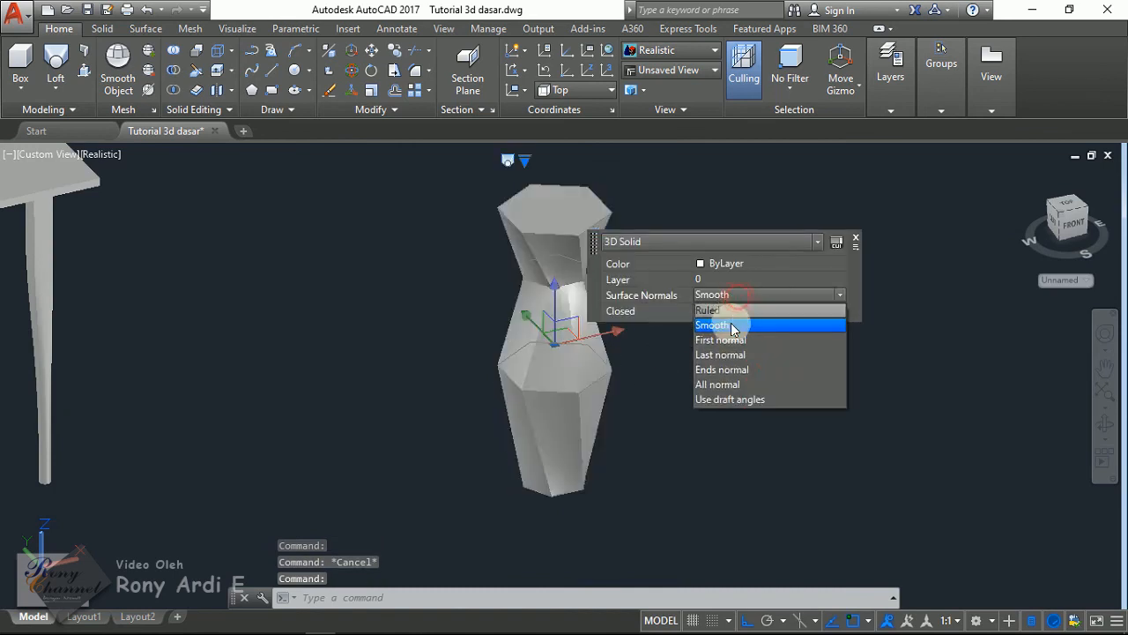
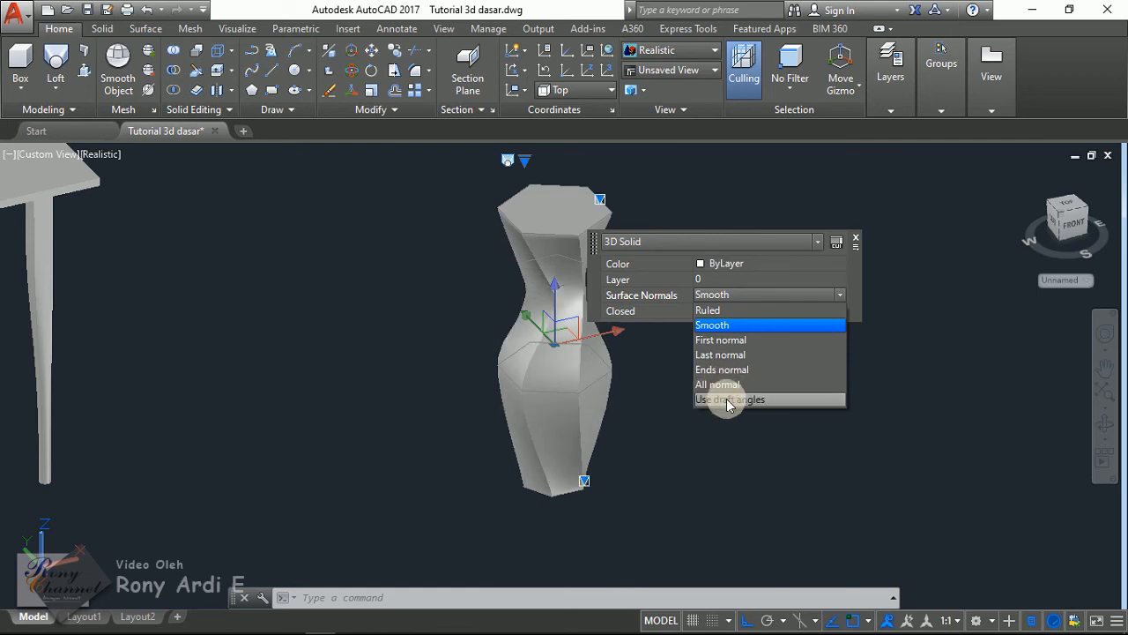
click(726, 384)
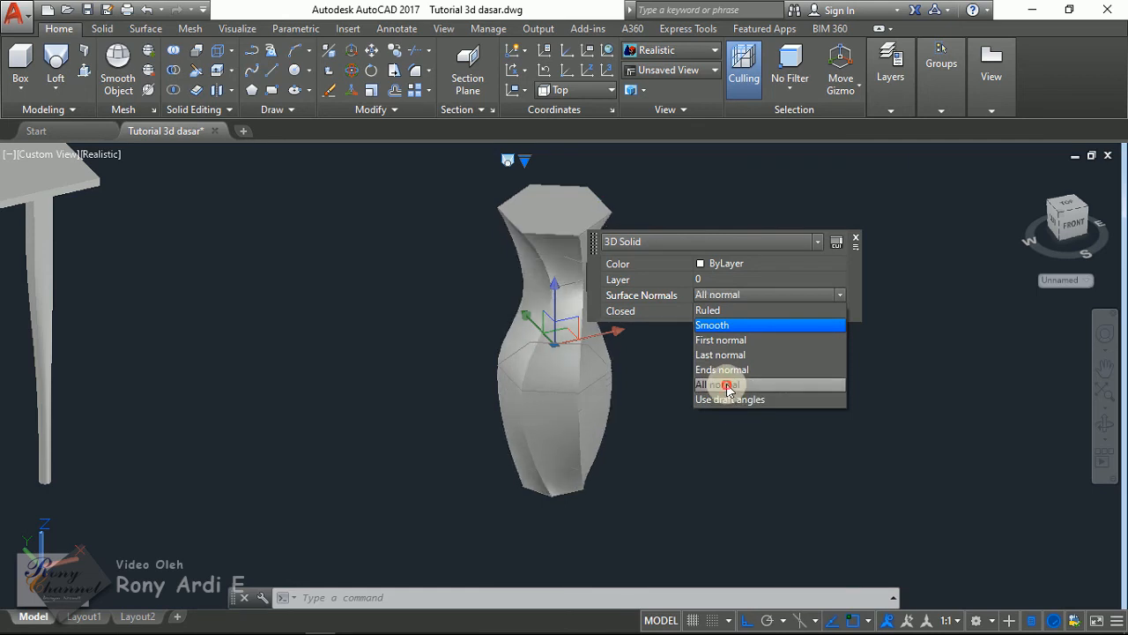
key(Escape)
- Draw a rectangle on the ground plane beside the vase, on the side away from the table
scroll(735, 202, down, 2)
scroll(617, 176, up, 2)
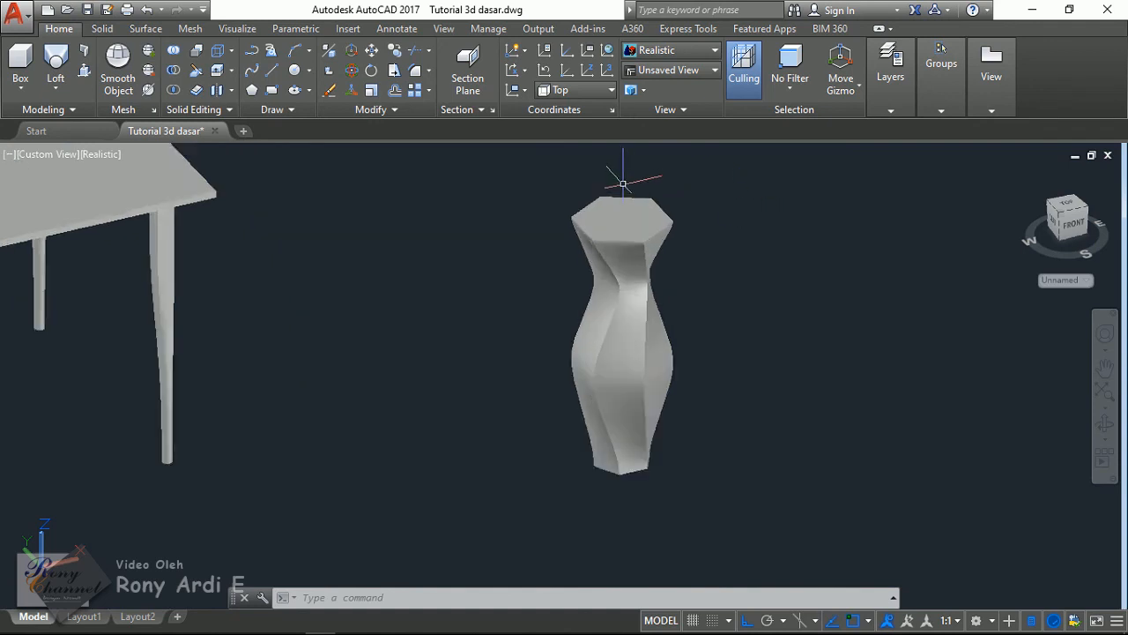
scroll(620, 200, down, 1)
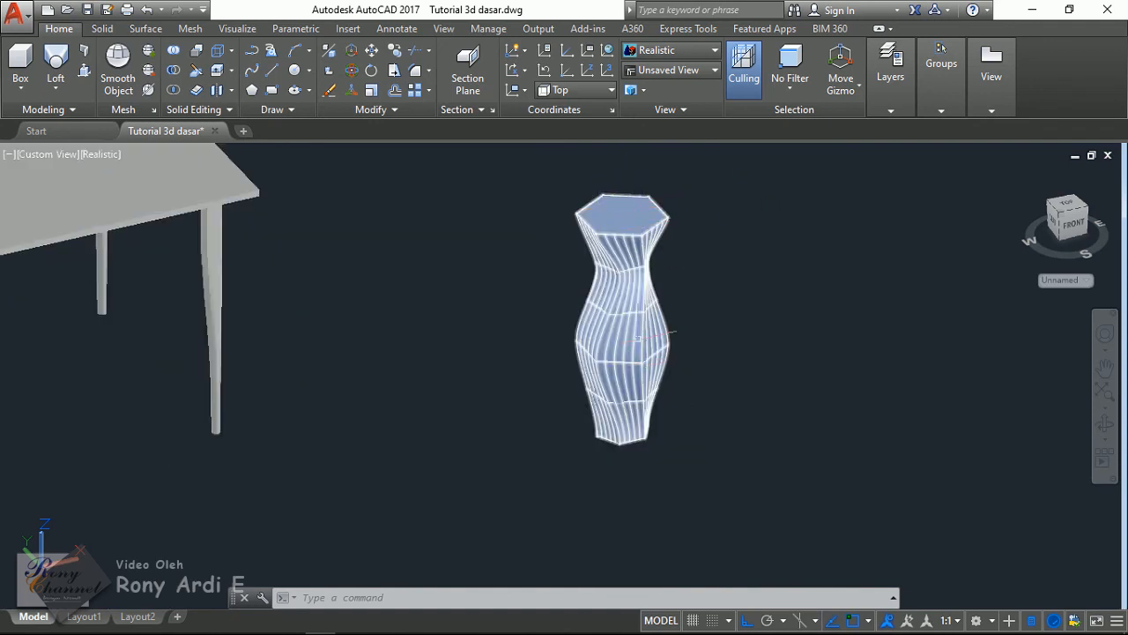
scroll(452, 427, down, 1)
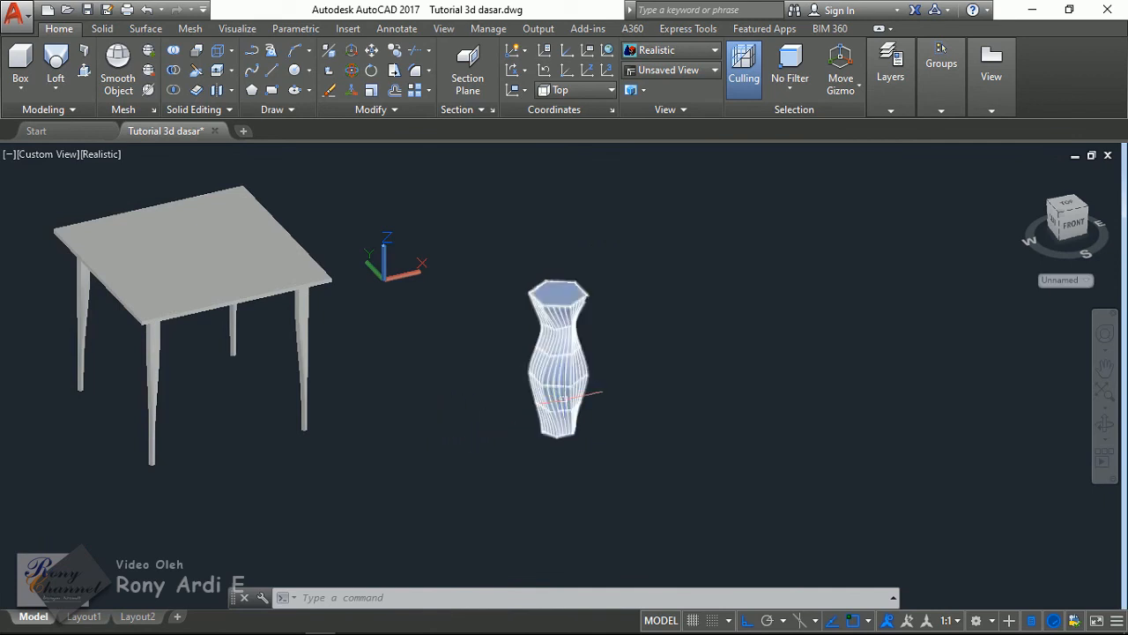
scroll(651, 329, up, 1)
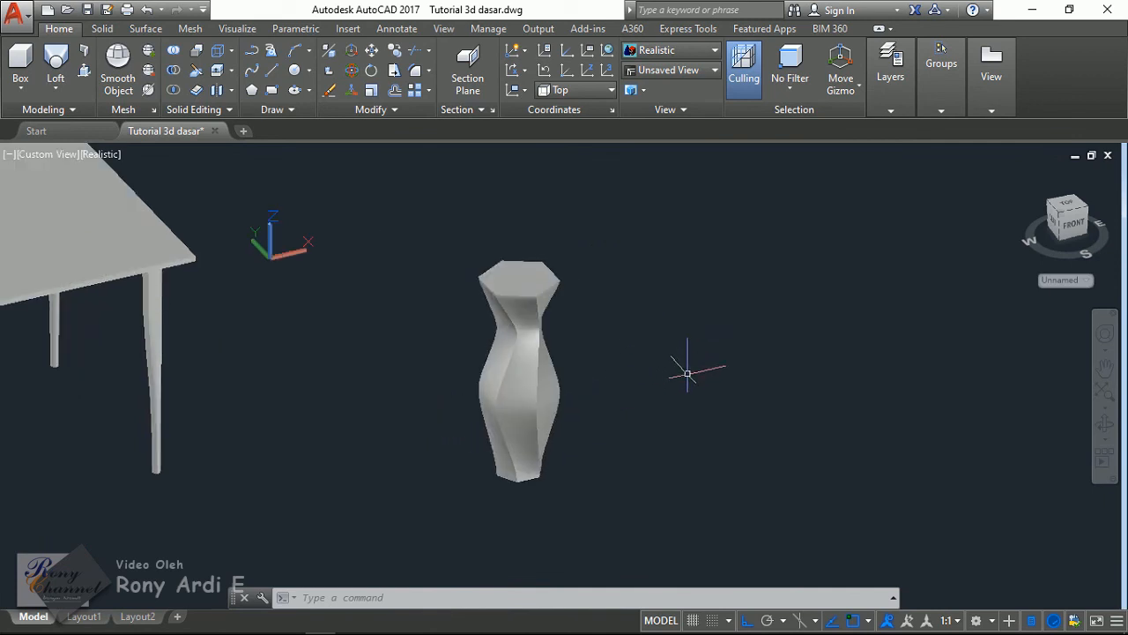
key(Escape)
key(Escape)
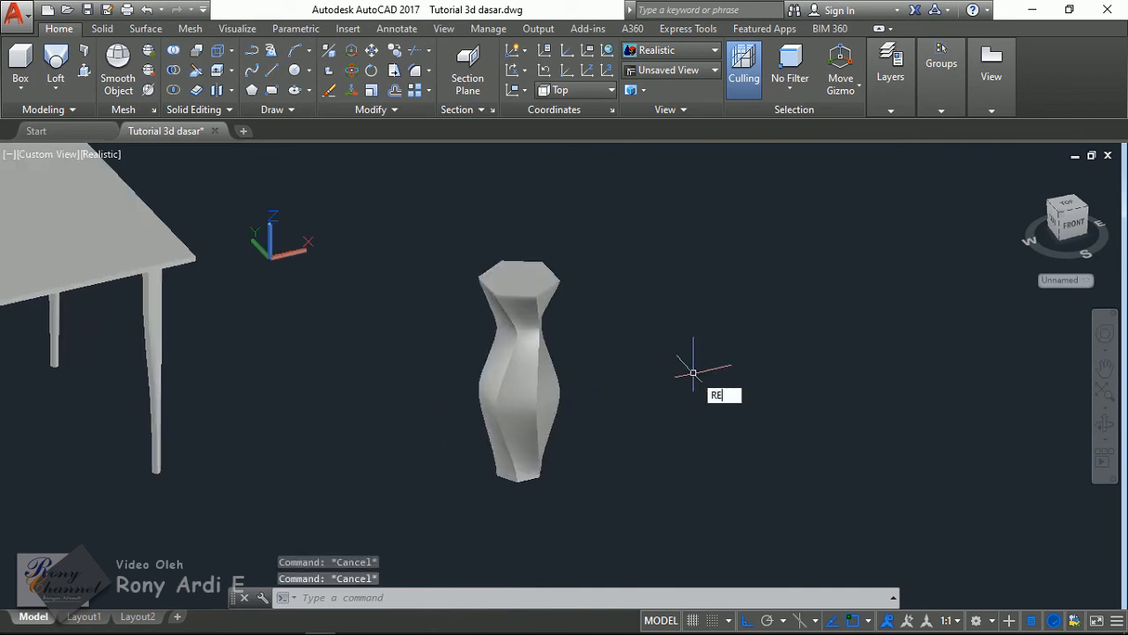
text(C)
key(Return)
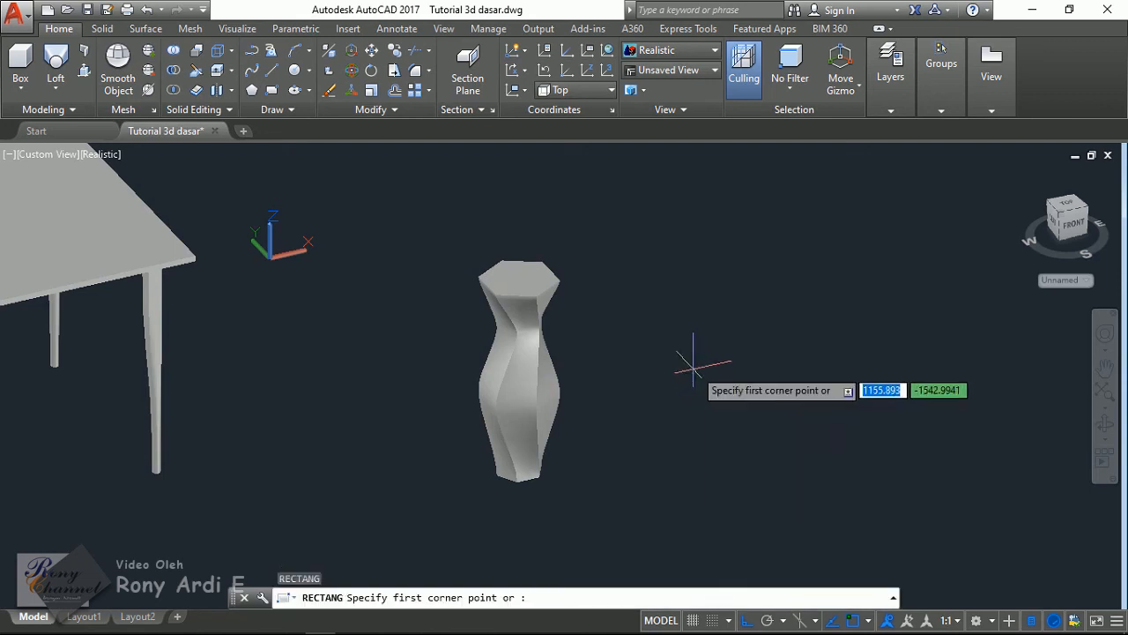
click(702, 372)
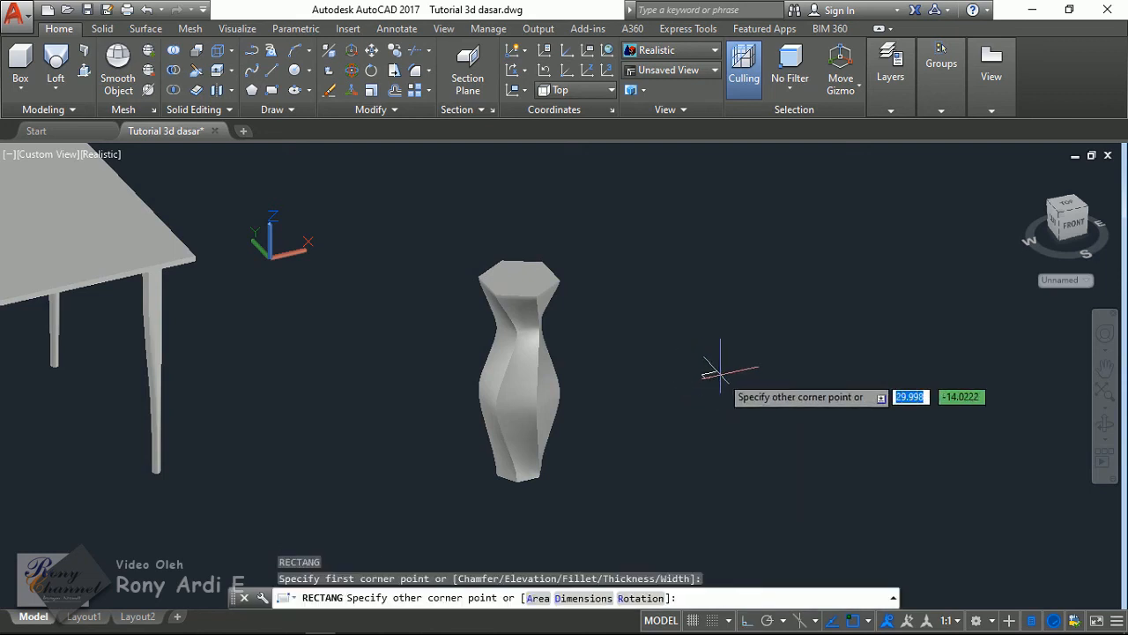
click(760, 292)
- Draw a circle centred inside the new rectangle, smaller than the rectangle
text(c)
key(Return)
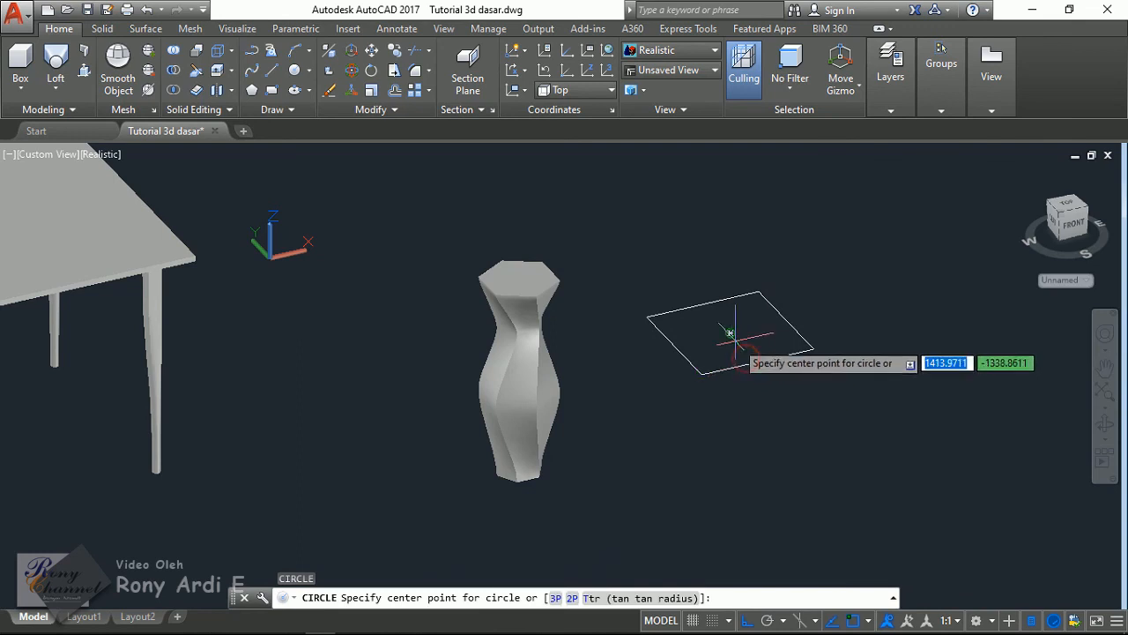
click(730, 333)
key(Return)
click(771, 338)
- Move the circle straight up along Z above the rectangle
click(748, 348)
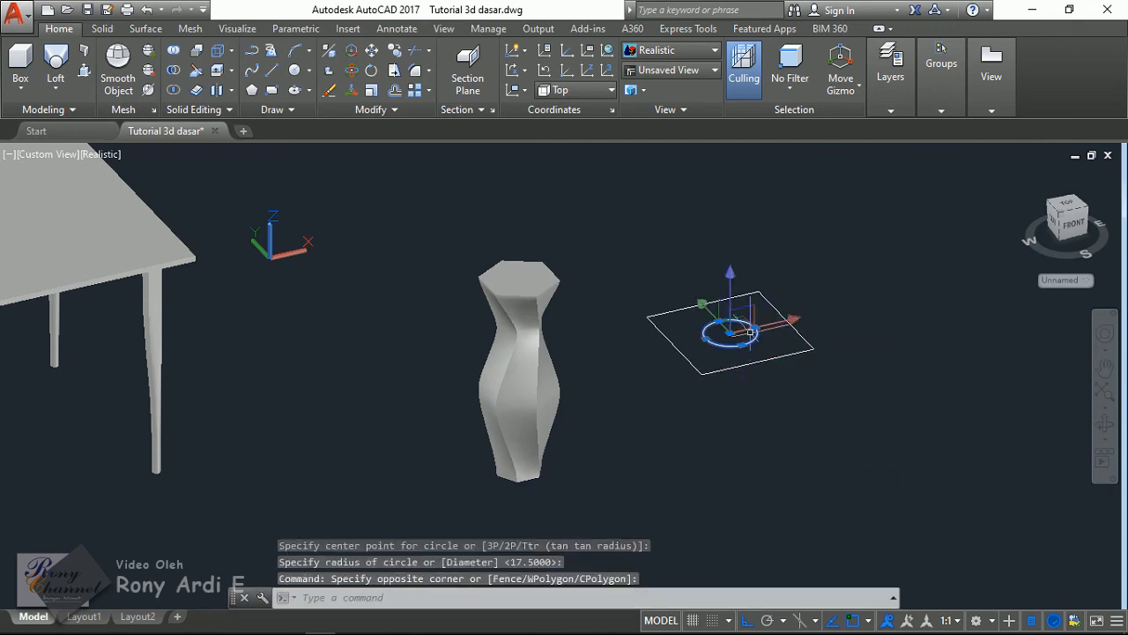
text(m)
right_click(851, 395)
click(874, 365)
click(887, 254)
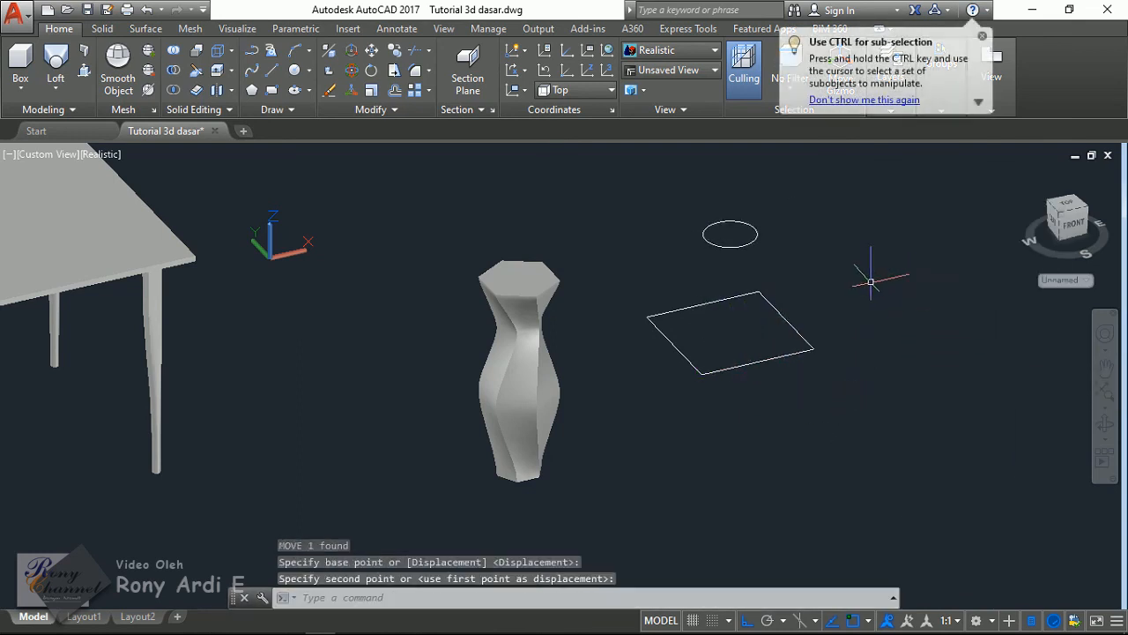
- Loft a solid from the rectangle up to the circle using cross sections only, and select the new solid
scroll(836, 316, up, 2)
click(57, 67)
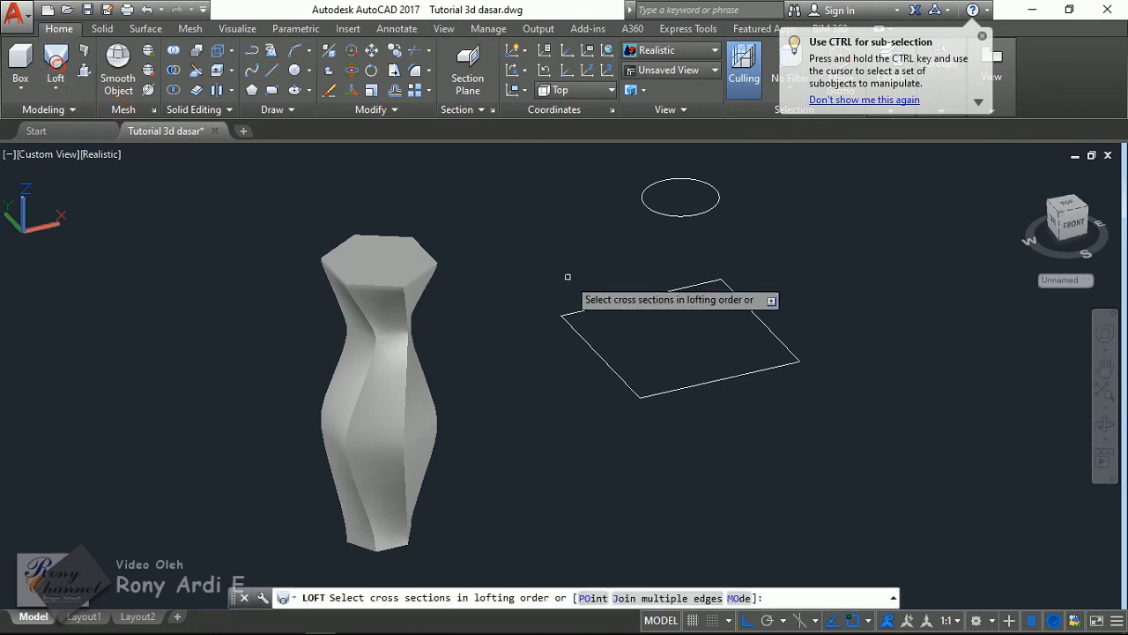
click(675, 290)
click(668, 215)
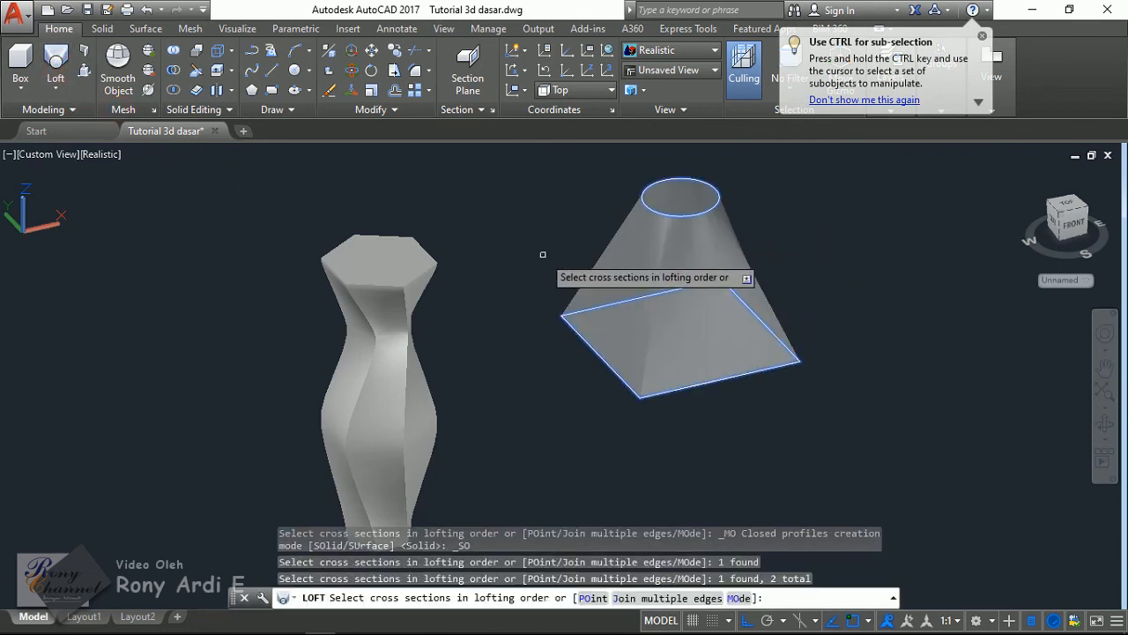
key(Return)
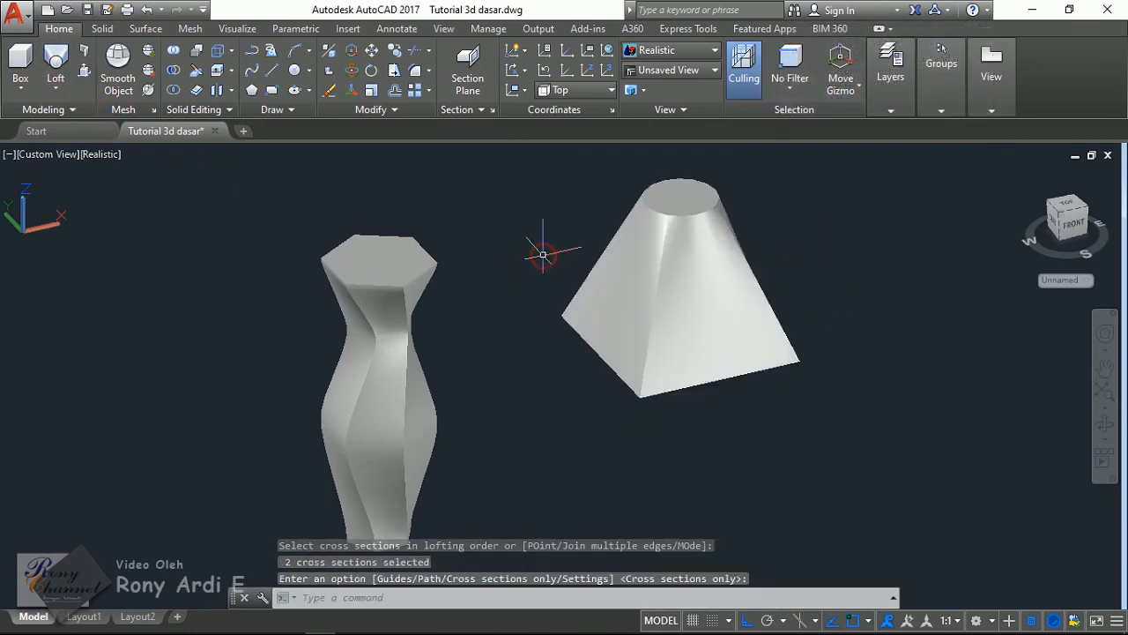
key(Escape)
click(635, 256)
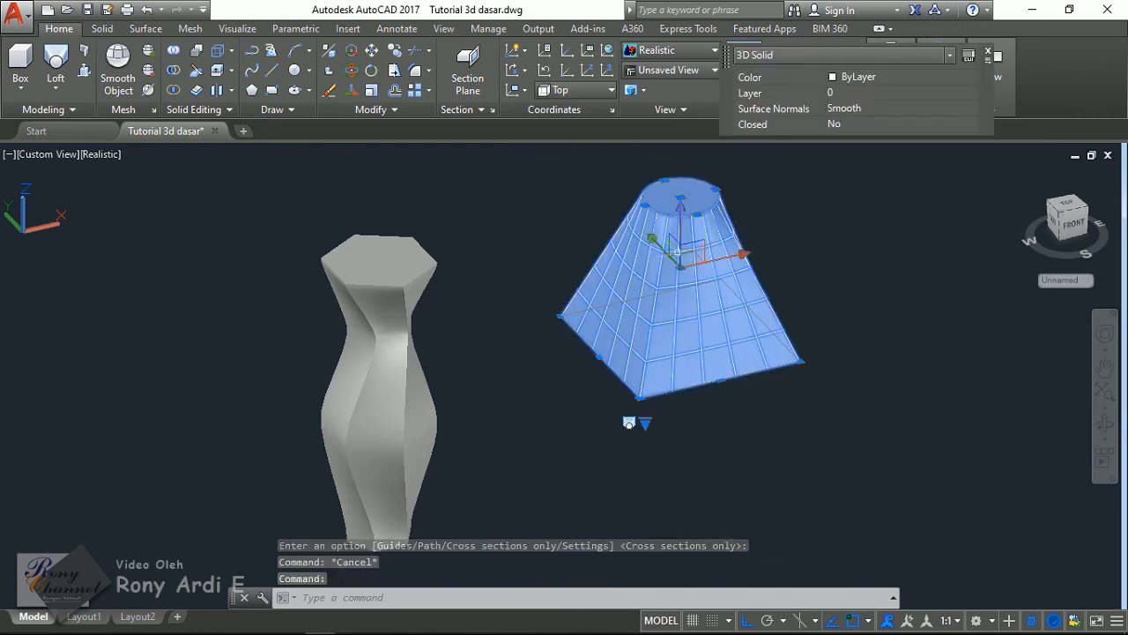
- Set the surface normals of the rectangle-to-circle loft to Ruled and deselect the solid
click(863, 108)
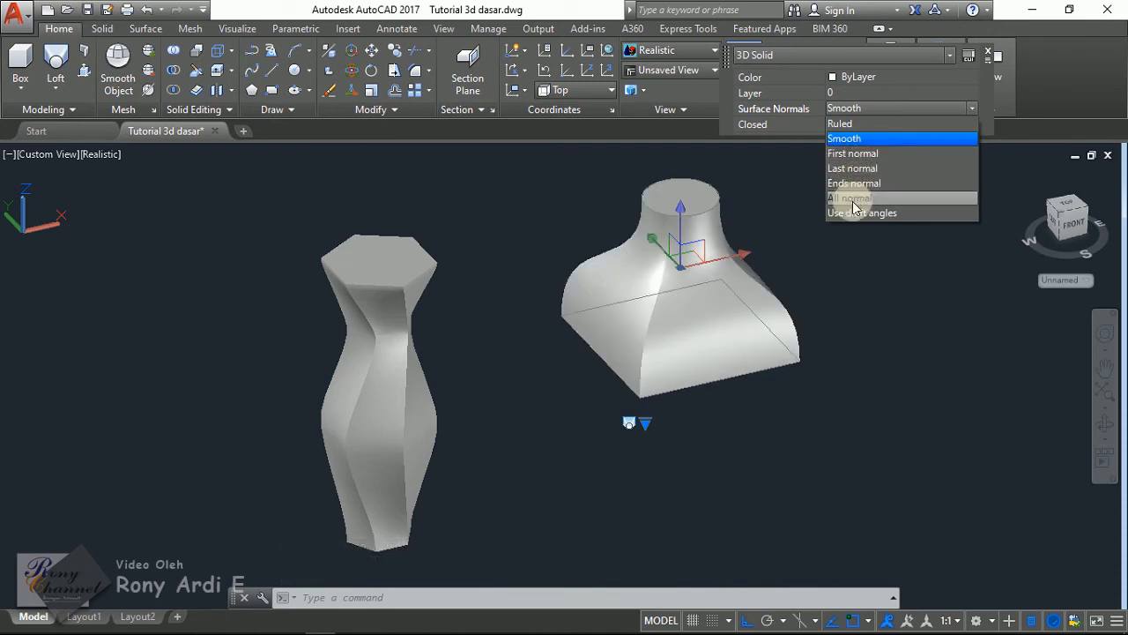
click(848, 124)
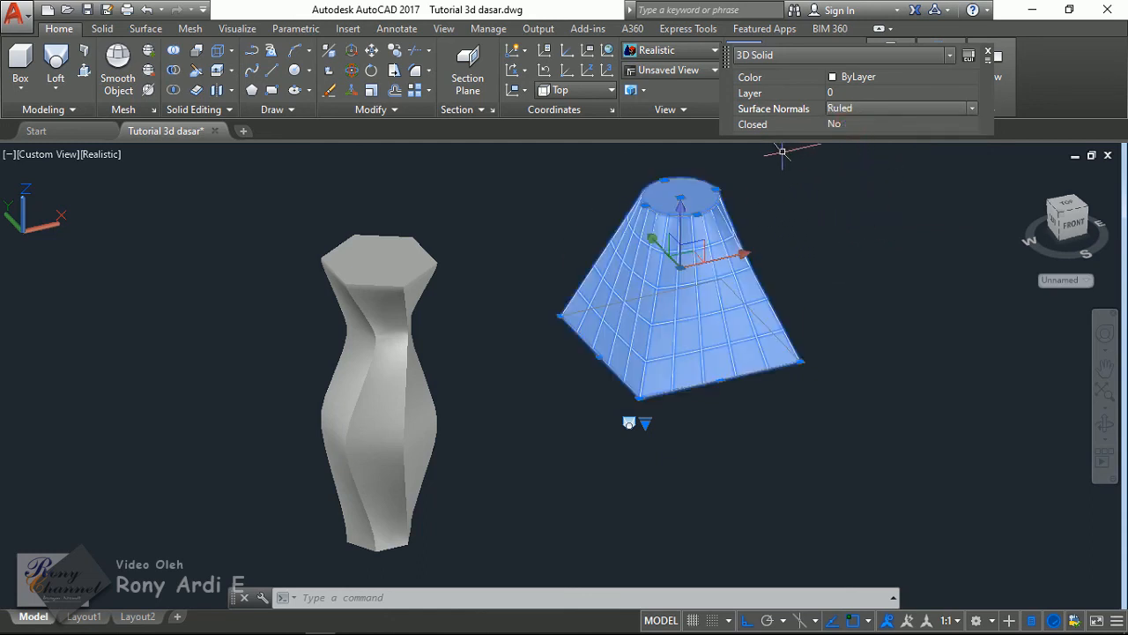
key(Escape)
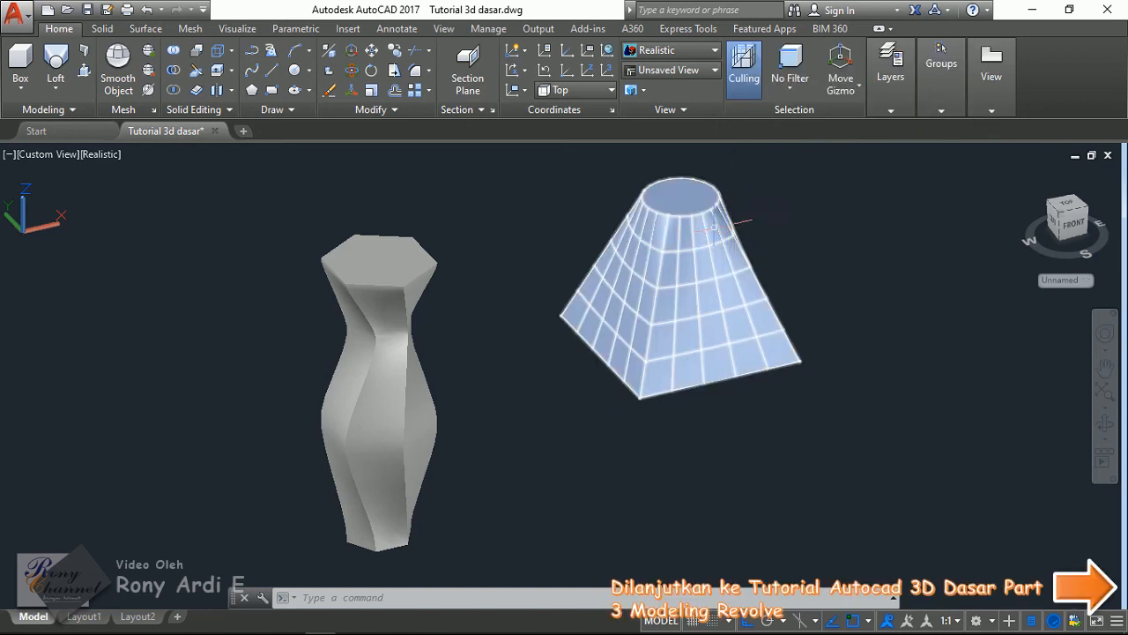
- Show the table, vase and rectangle-to-circle loft together in the SW Isometric view
scroll(798, 388, up, 2)
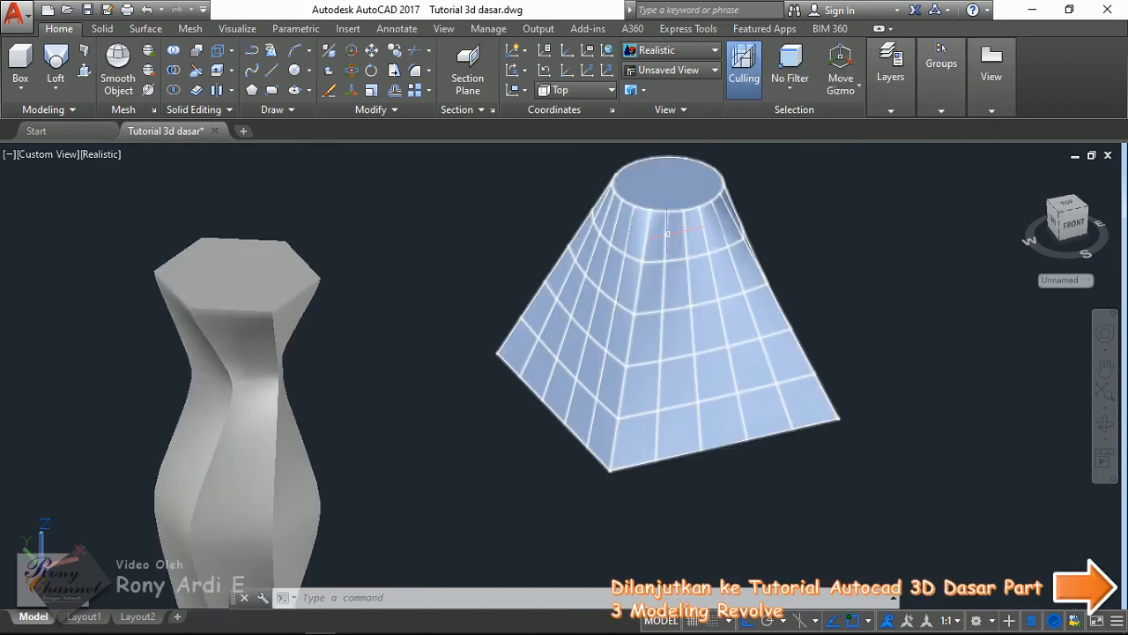
scroll(679, 291, down, 3)
scroll(825, 335, down, 2)
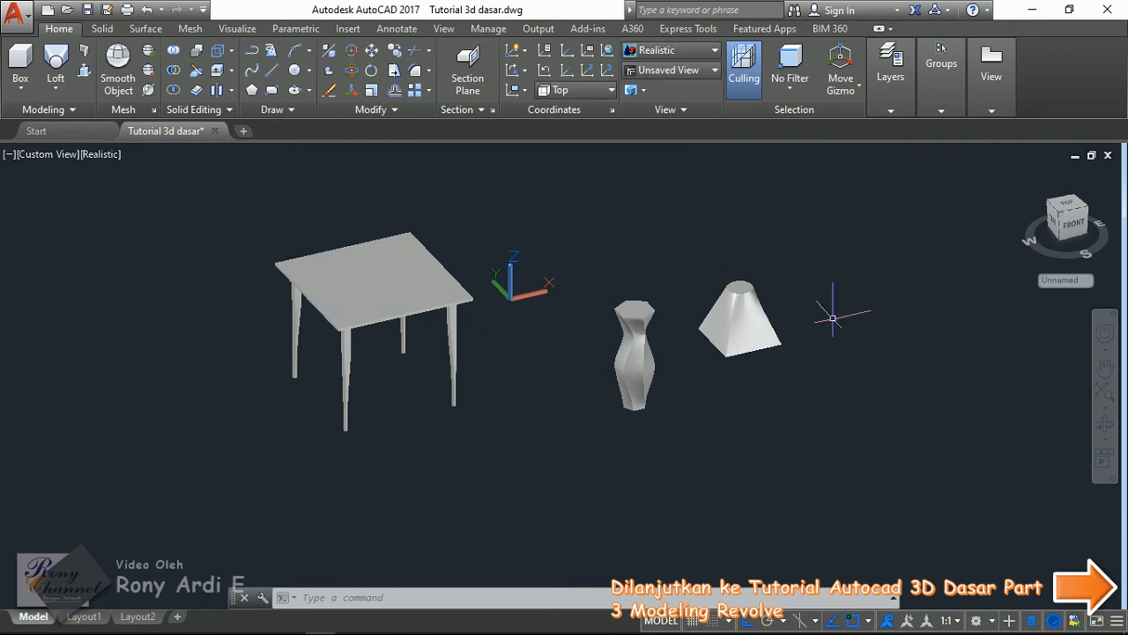
click(27, 158)
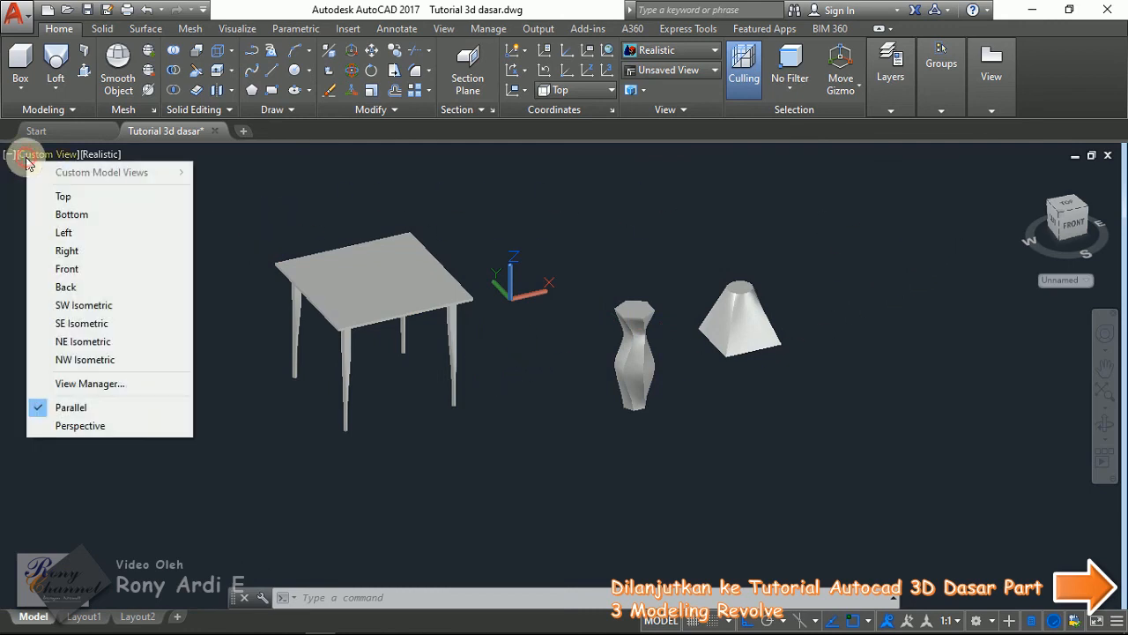
click(84, 306)
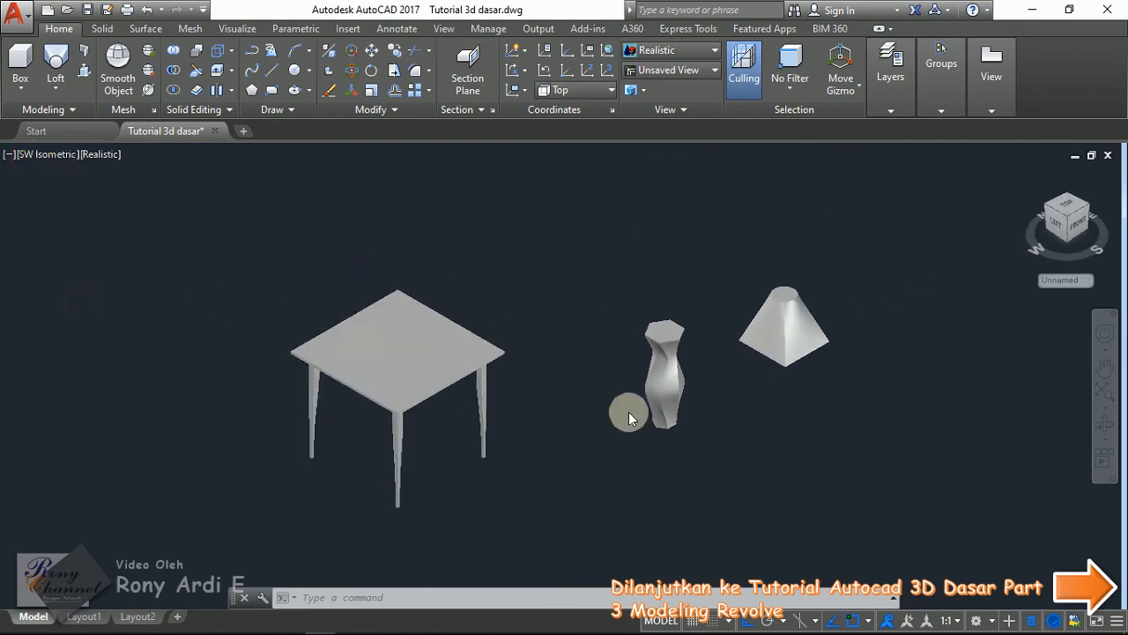